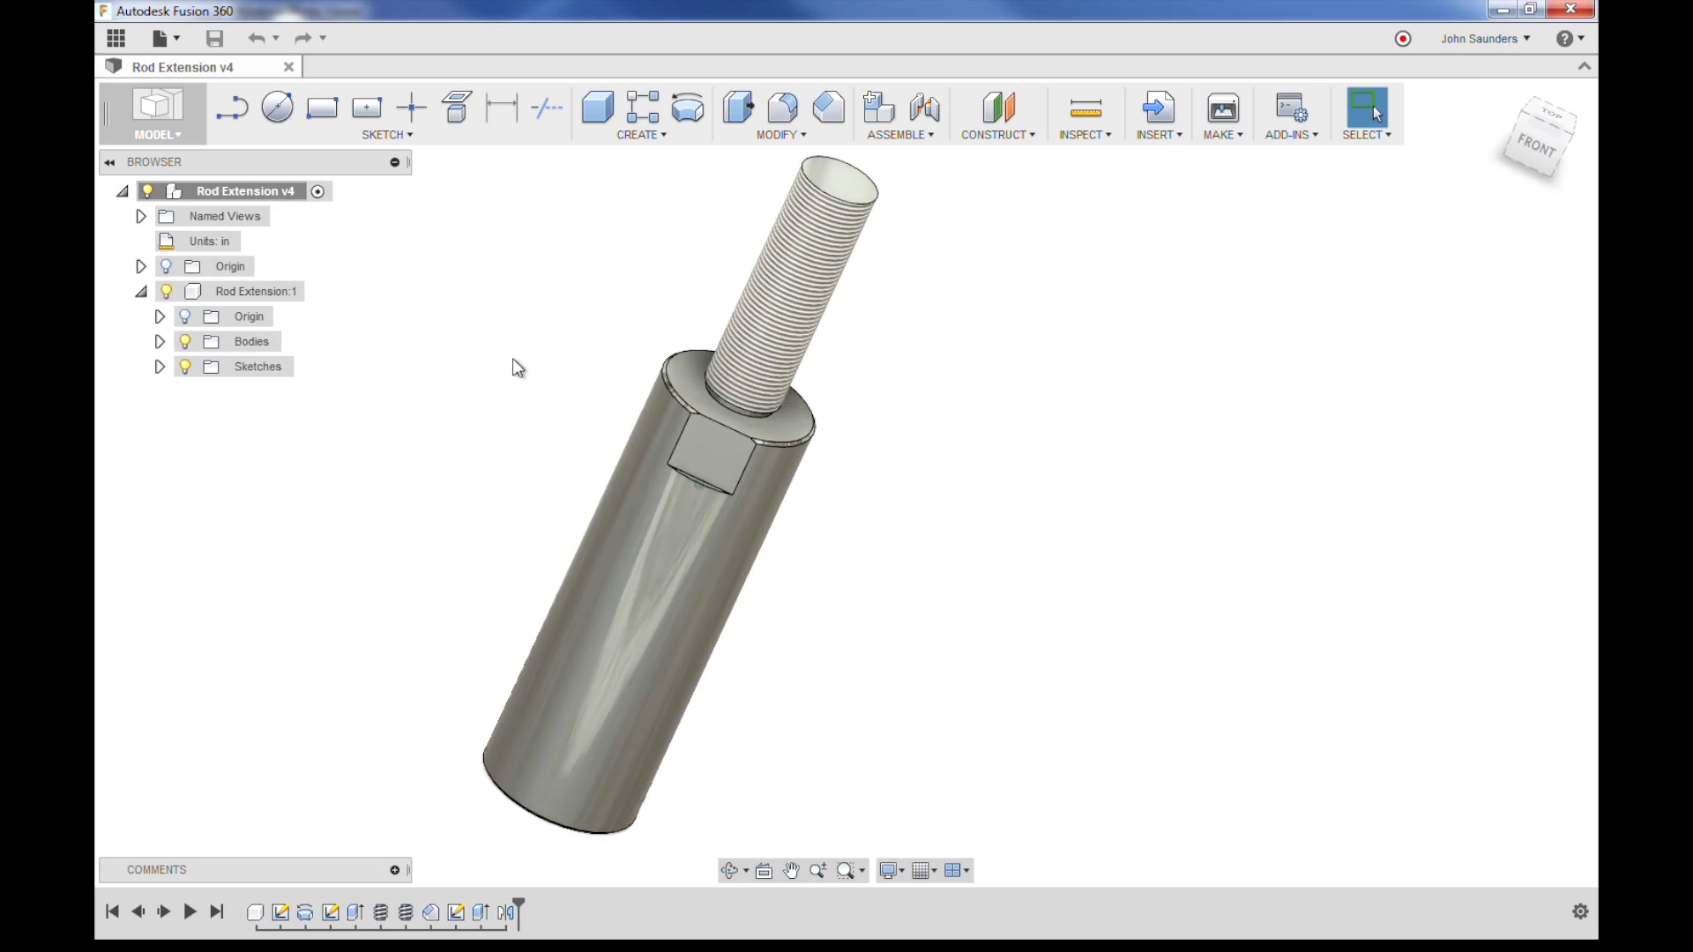
Create a new drawing from the Rod Extension design on an A (8.5in x 11in) sheet, Full Assembly off
shift+middle_drag(517, 369, 519, 391)
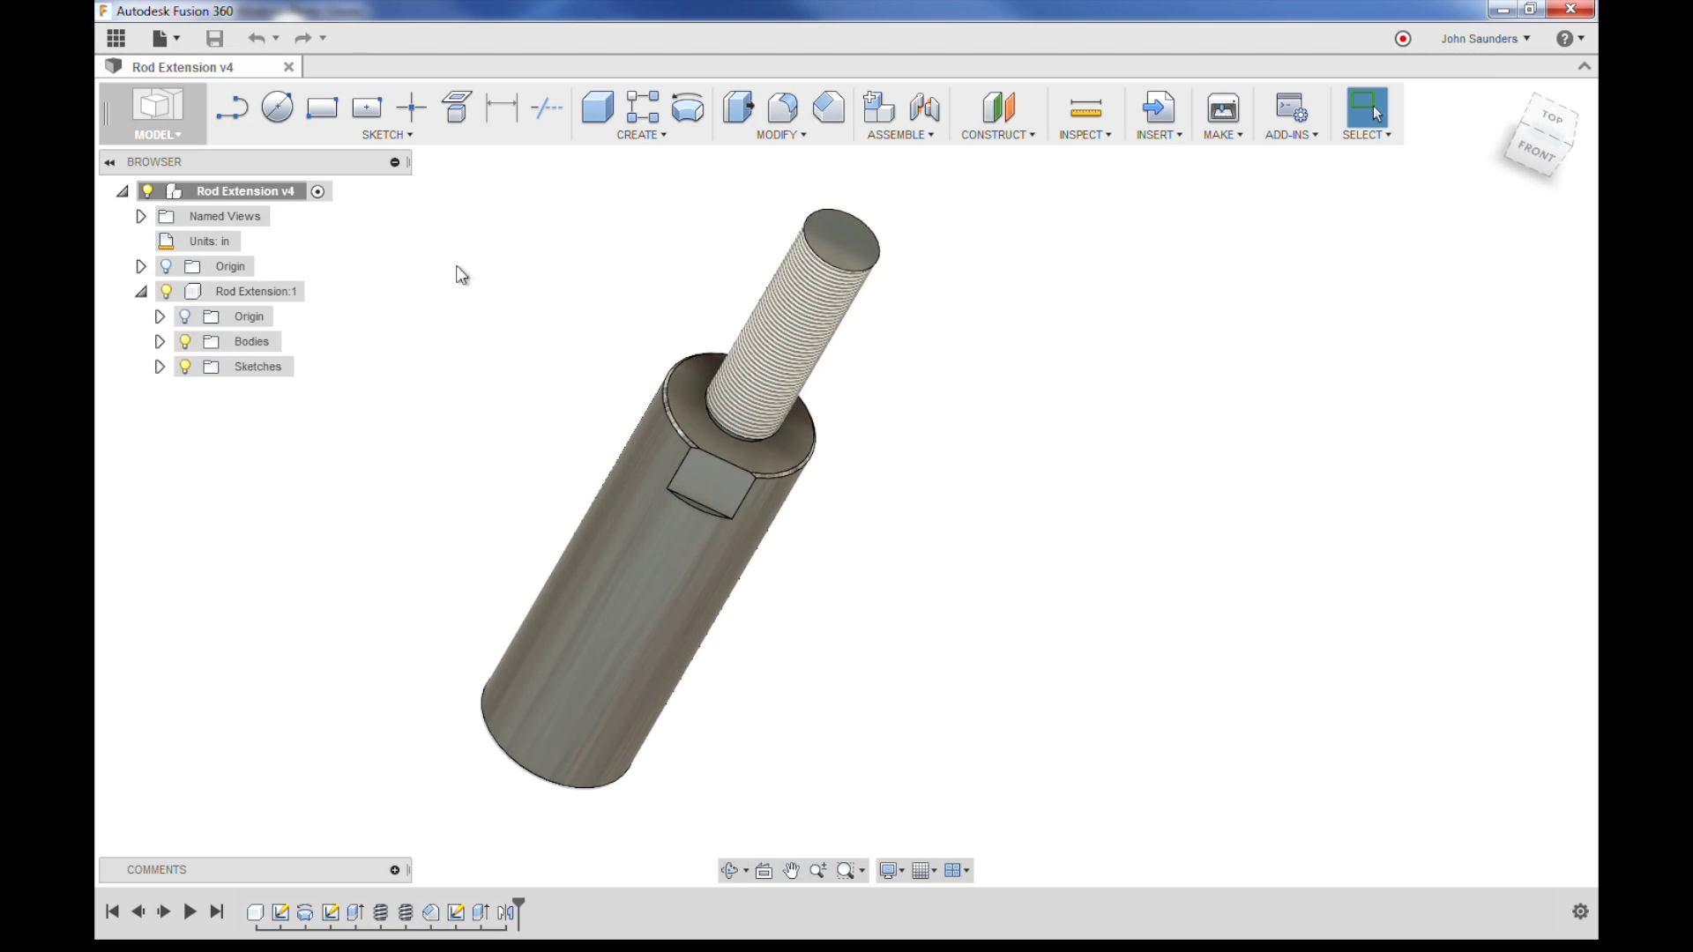
click(176, 37)
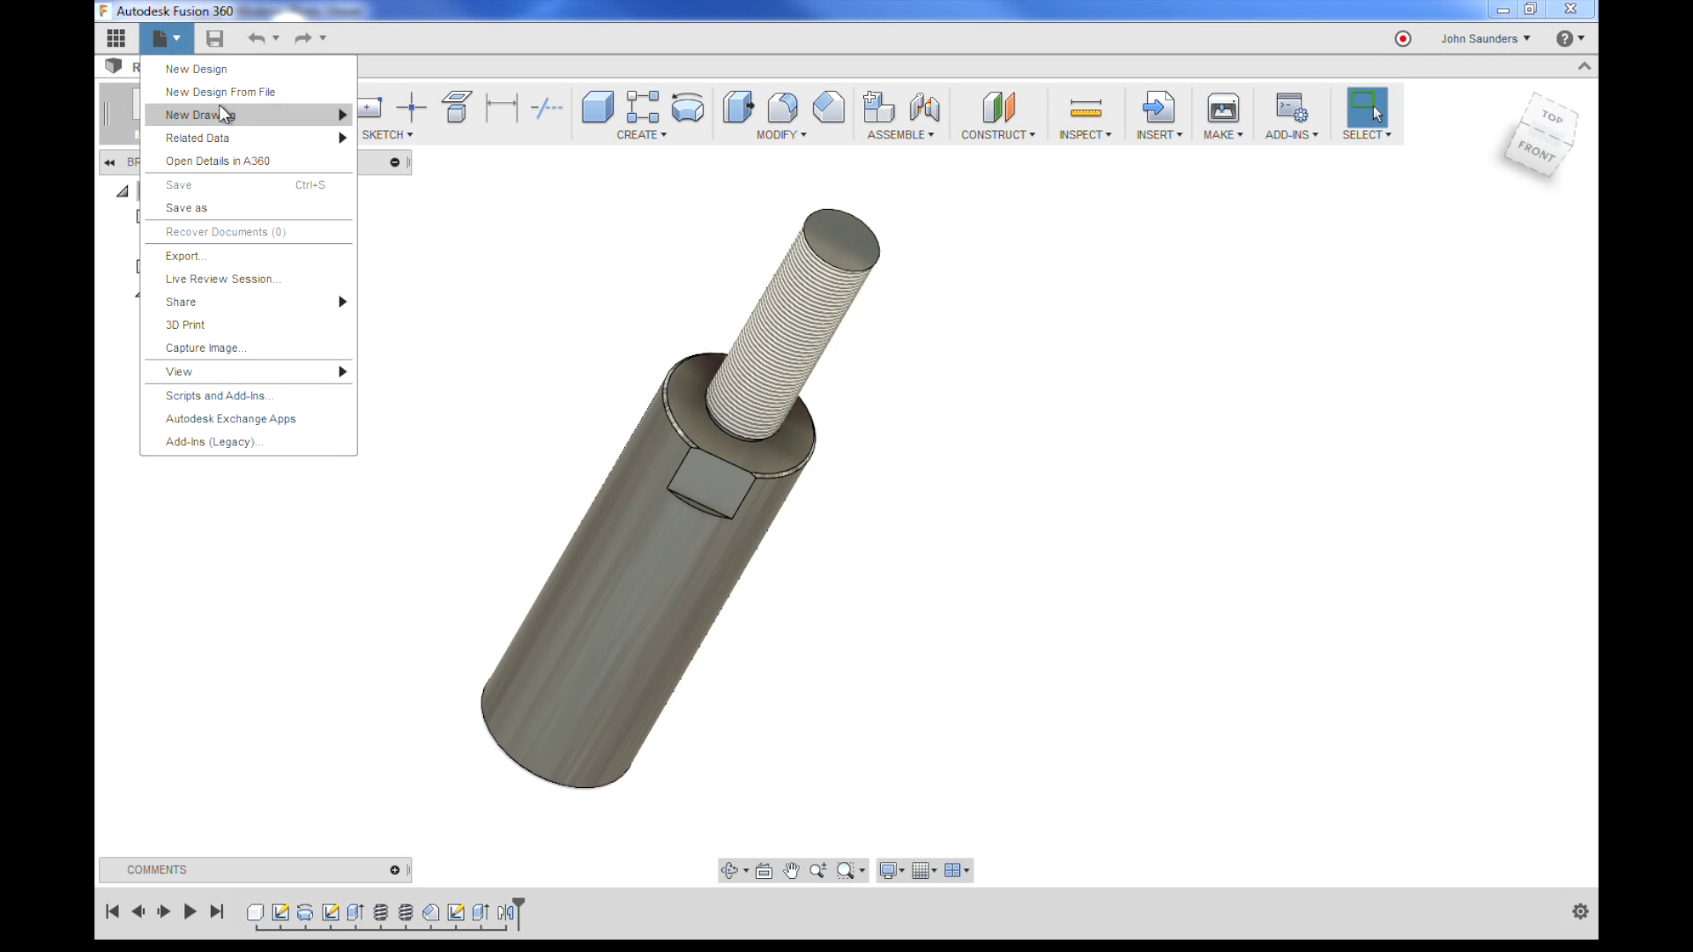
mouse_move(219, 107)
click(421, 124)
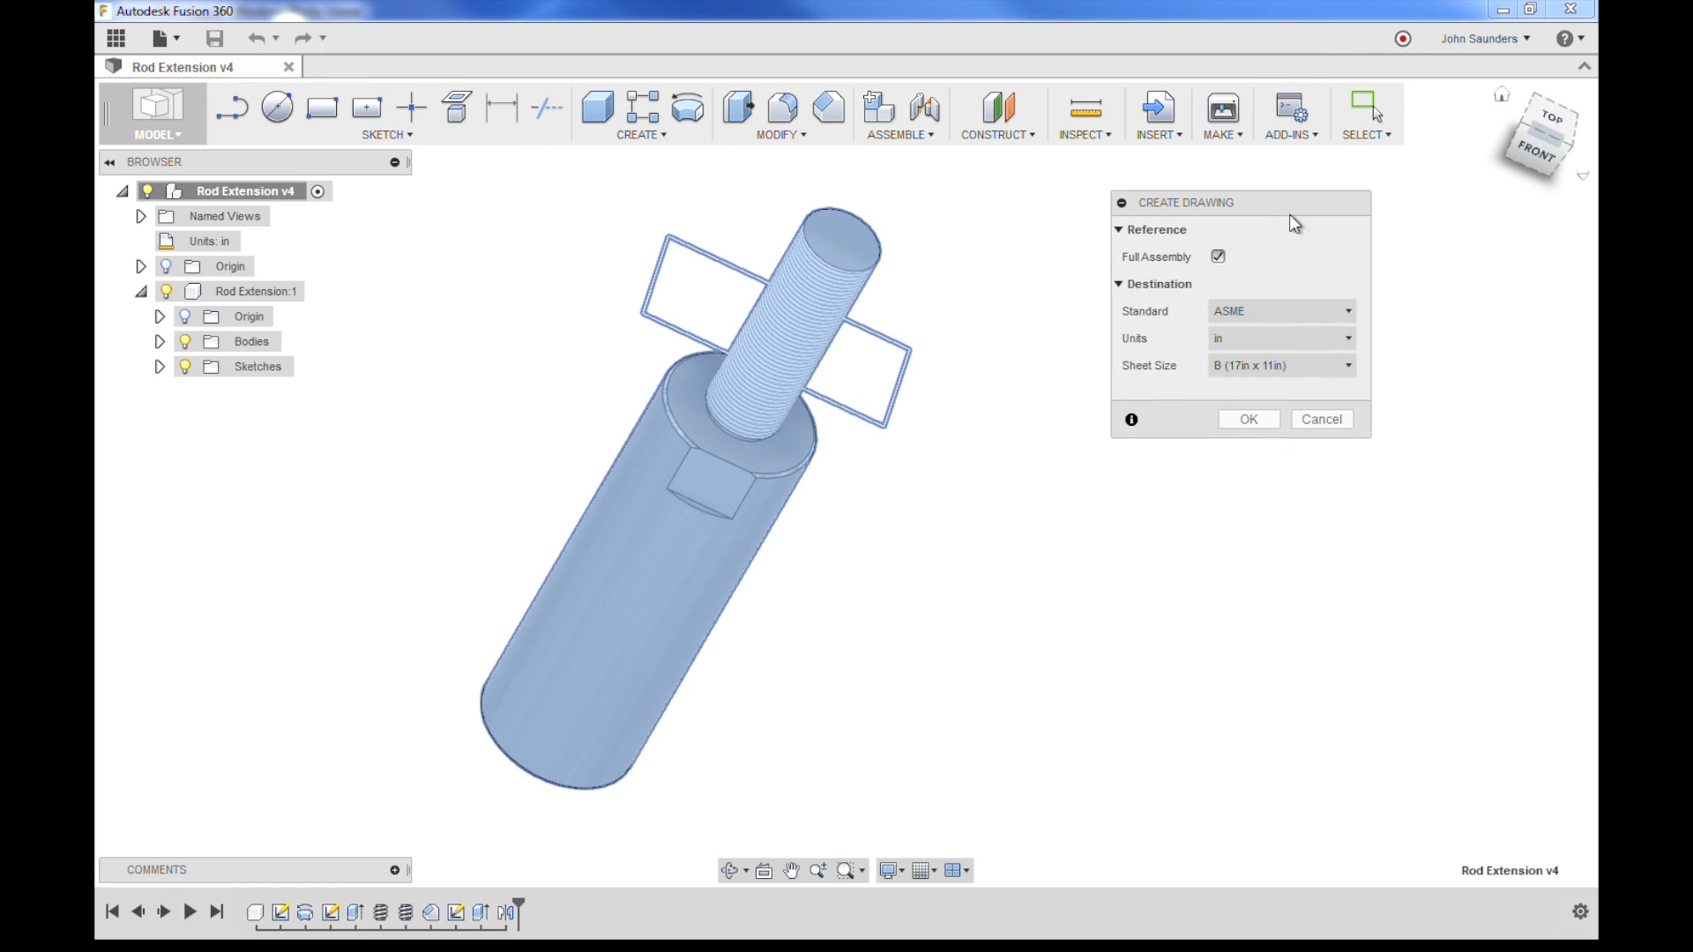
click(1240, 367)
click(1257, 395)
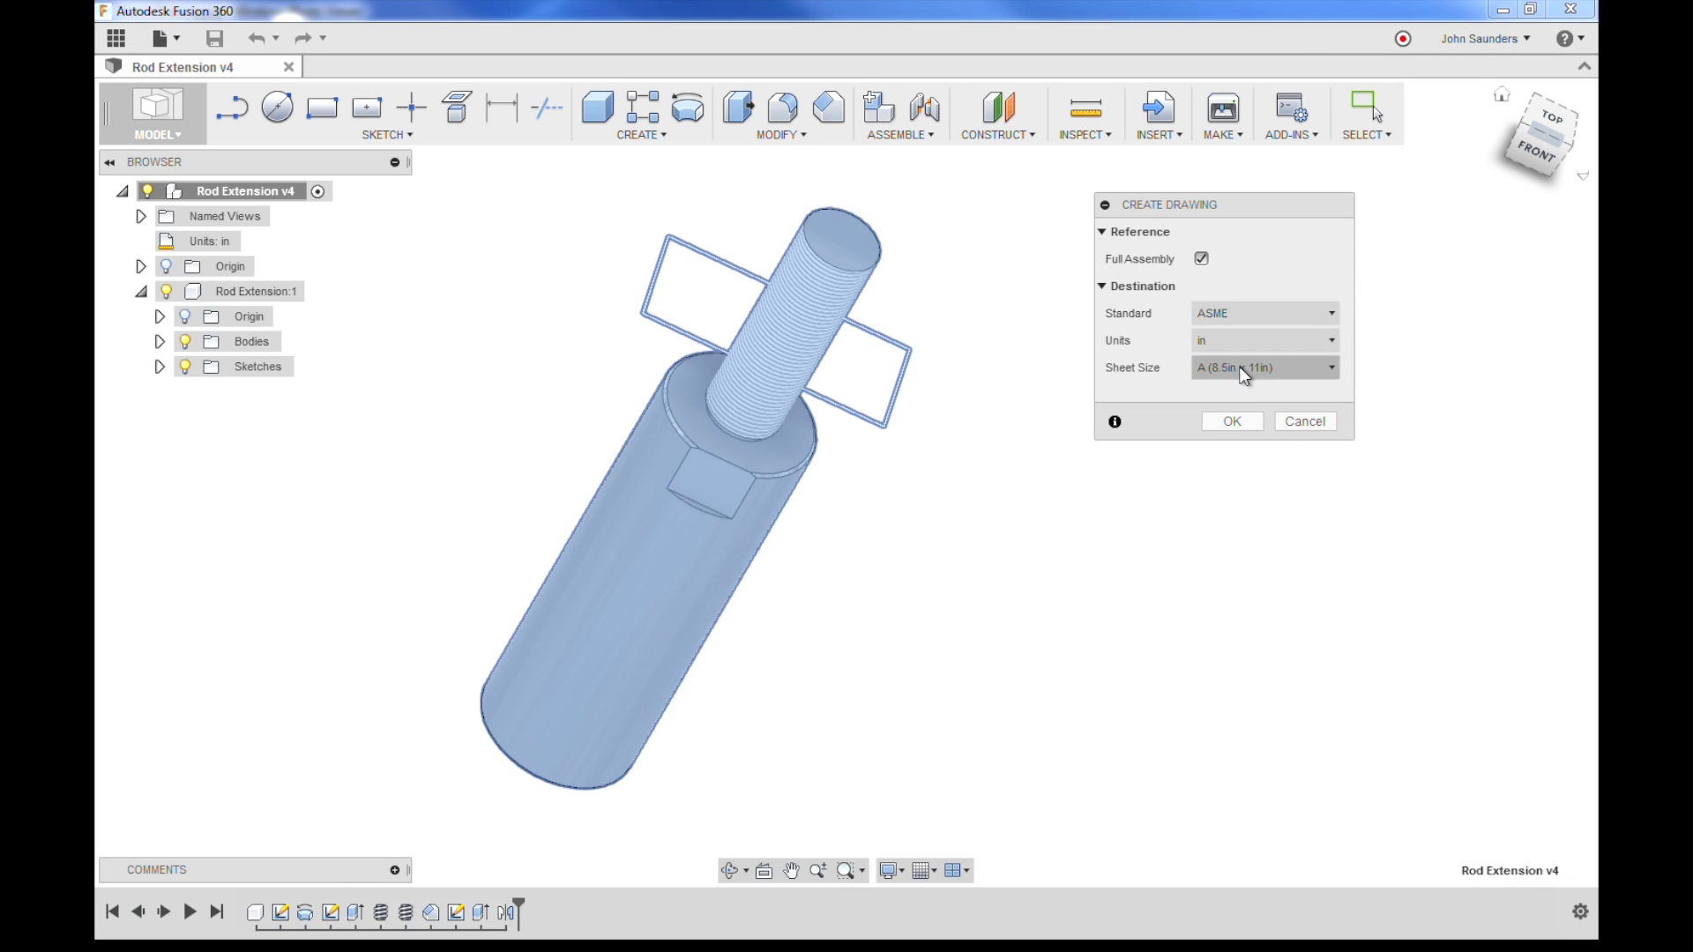
click(1202, 260)
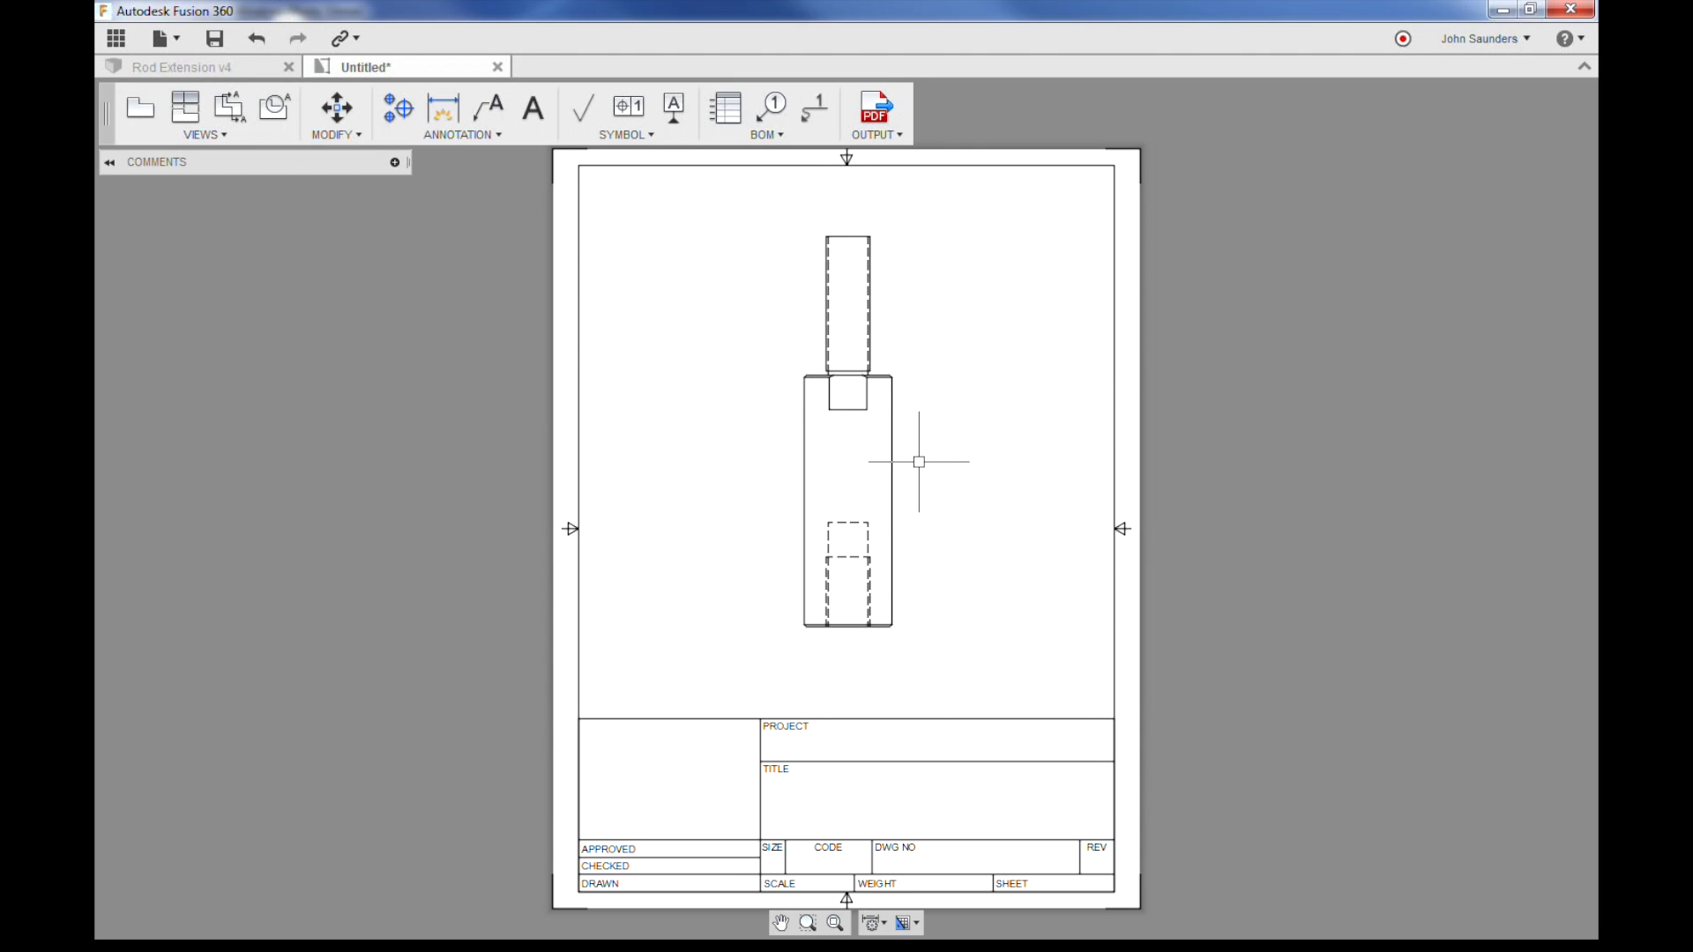
double_click(857, 458)
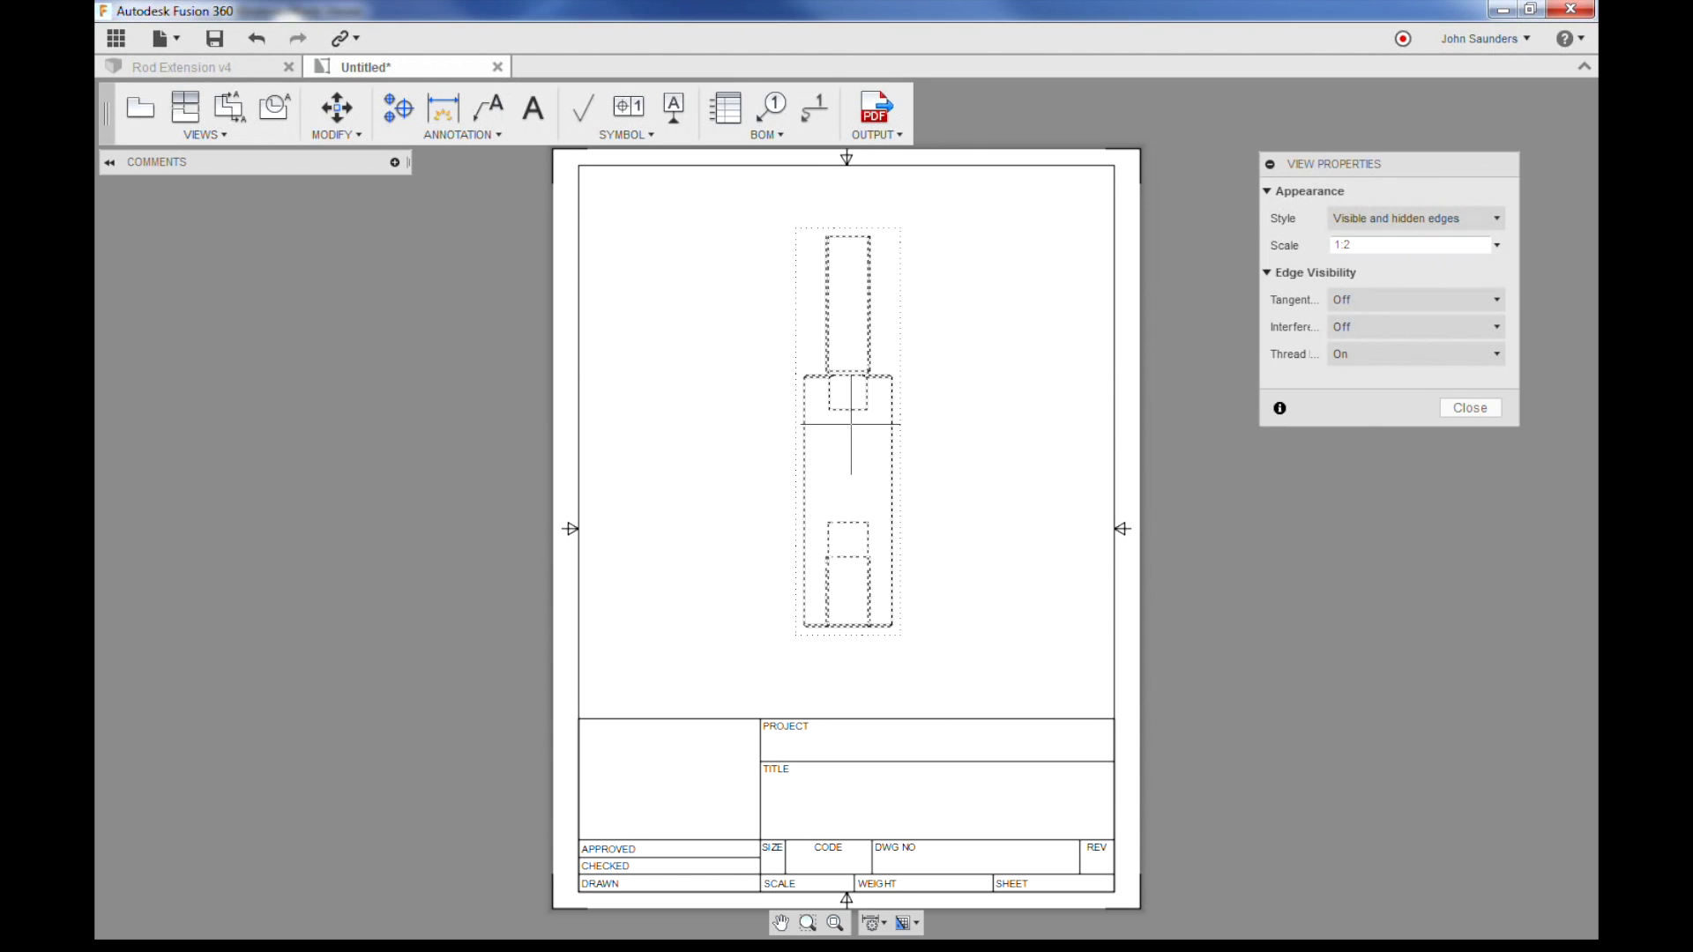
drag(1318, 174, 1286, 177)
click(1381, 224)
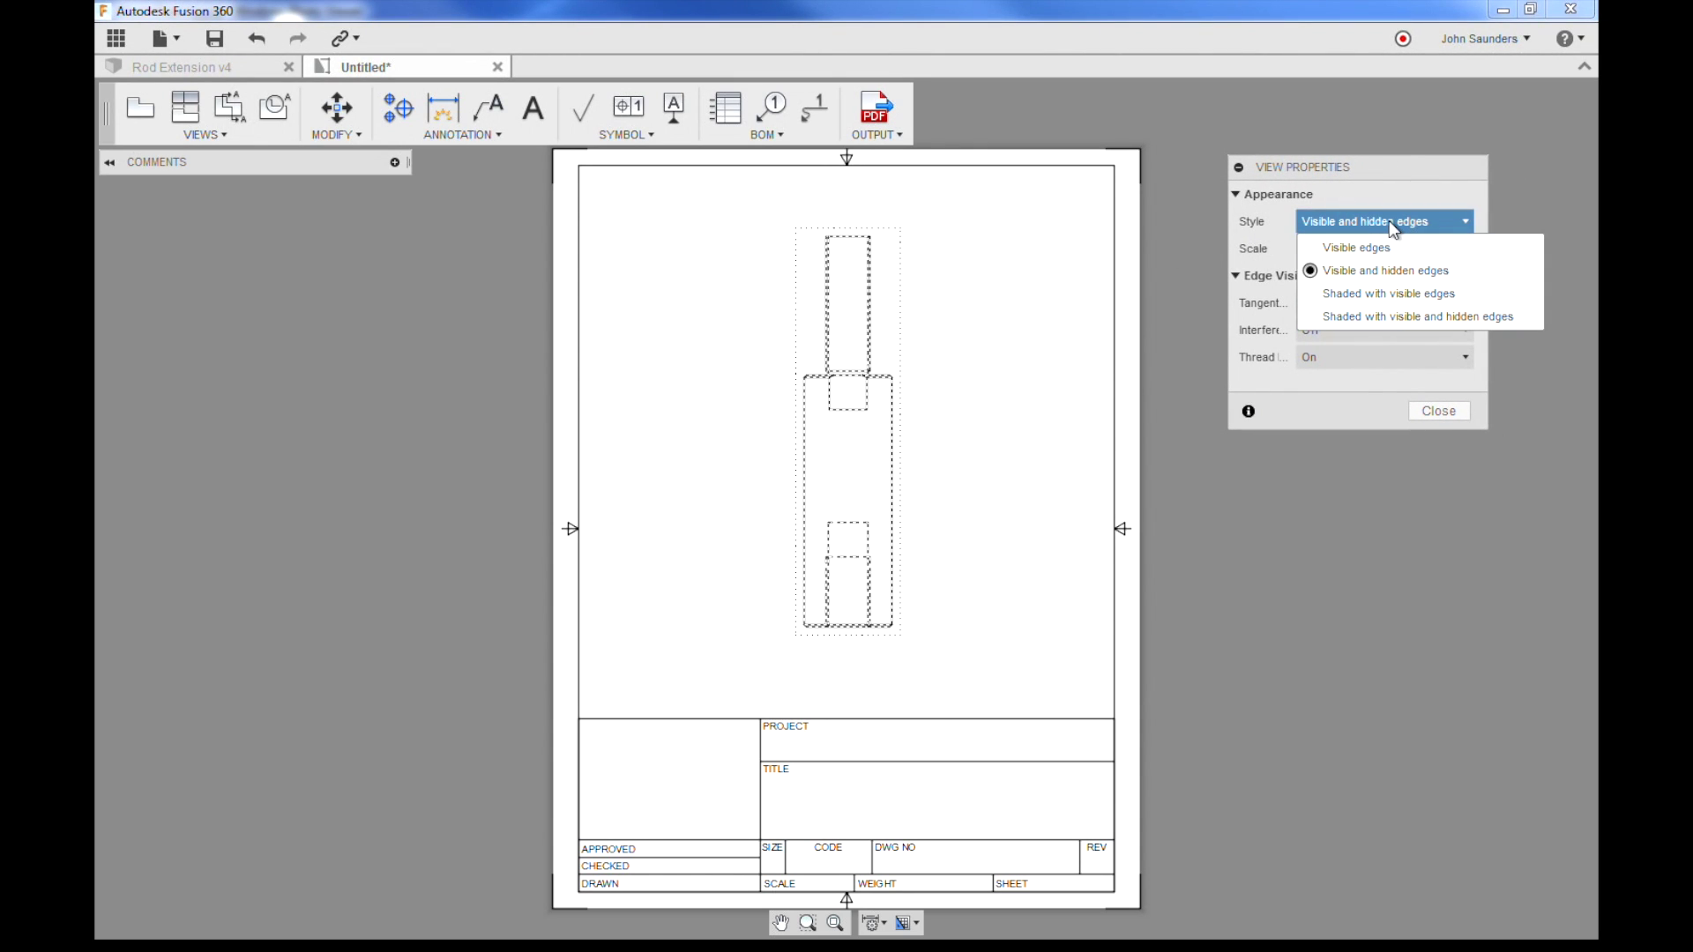
click(1383, 245)
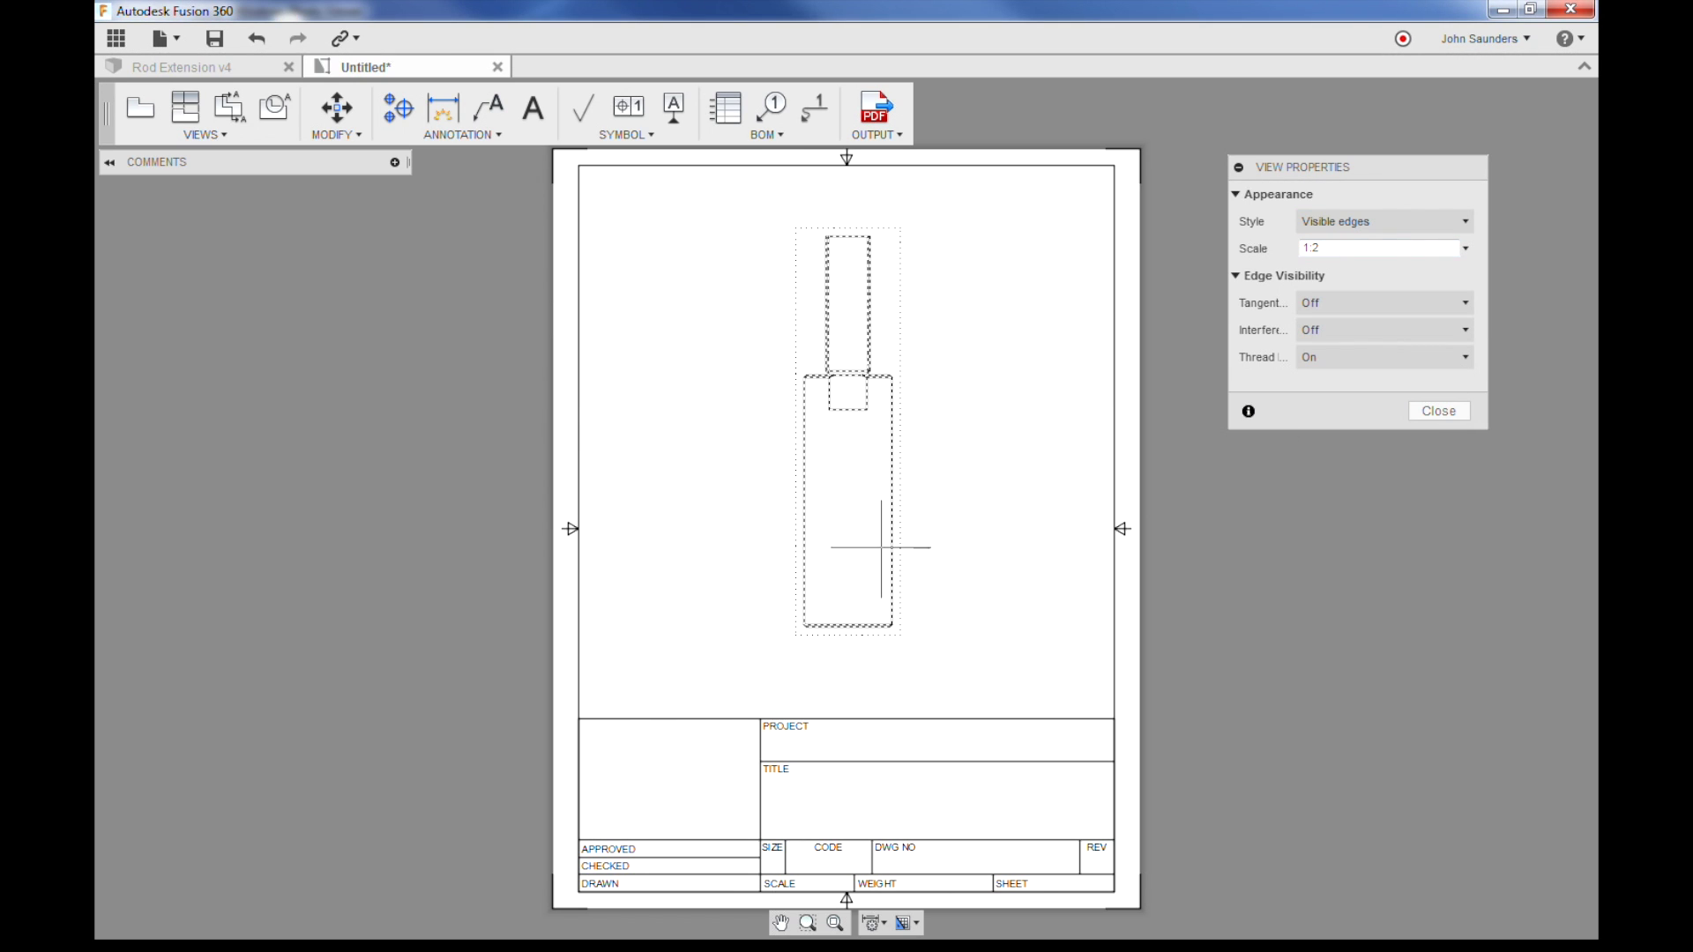
click(1346, 220)
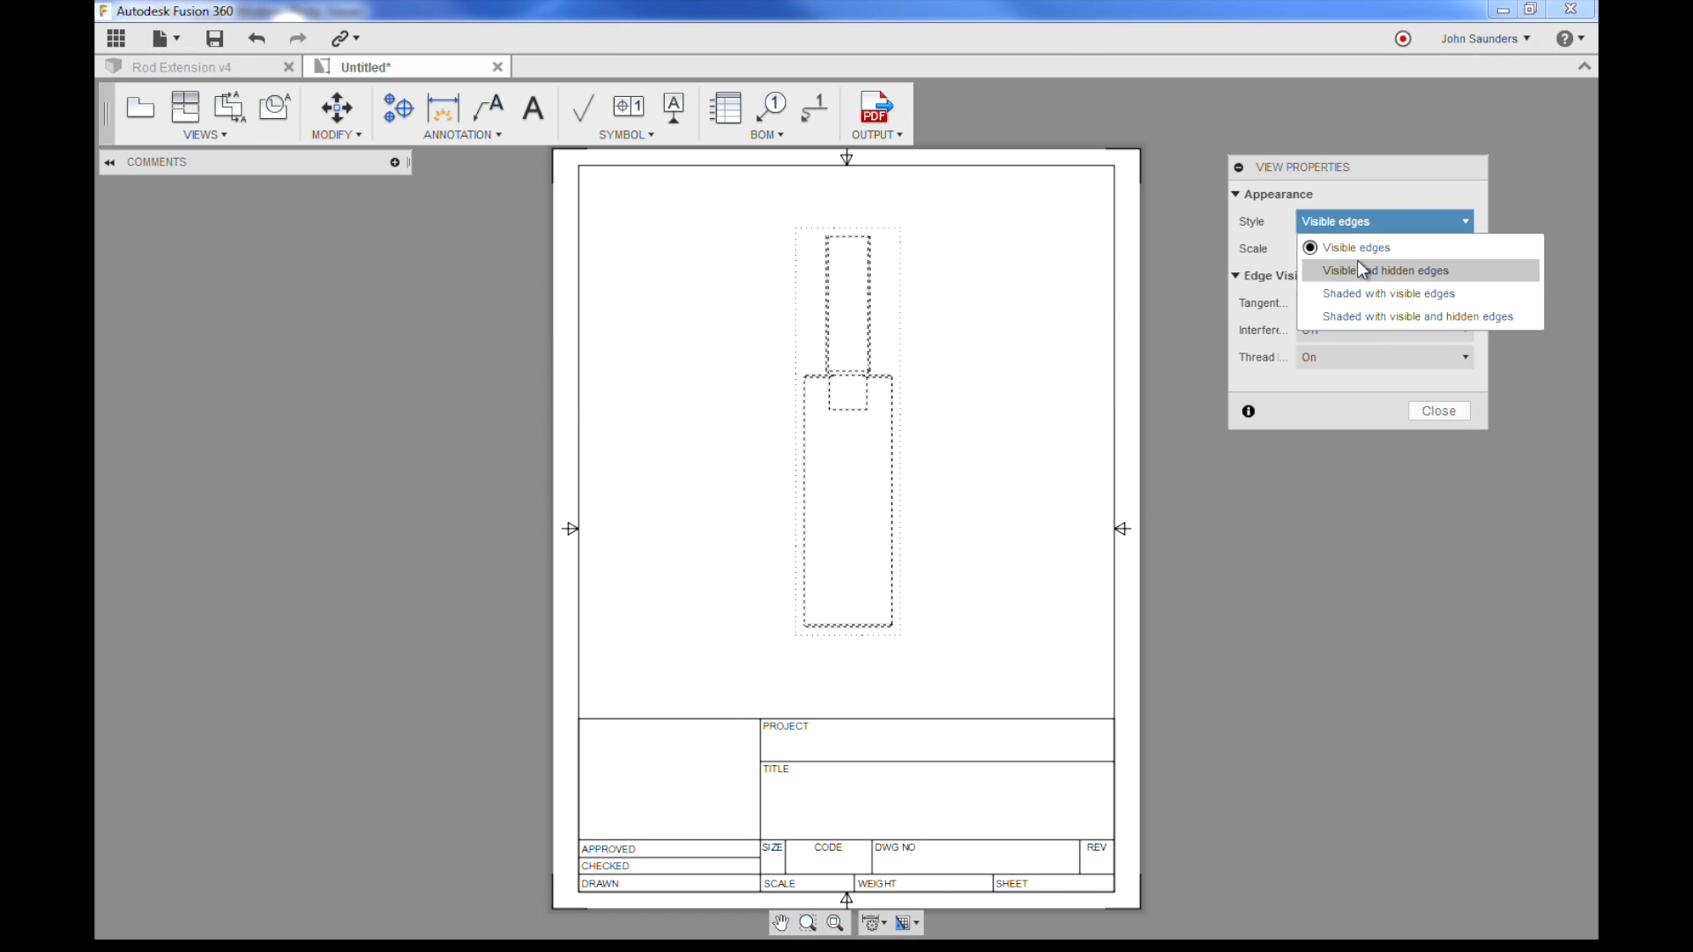
click(1363, 269)
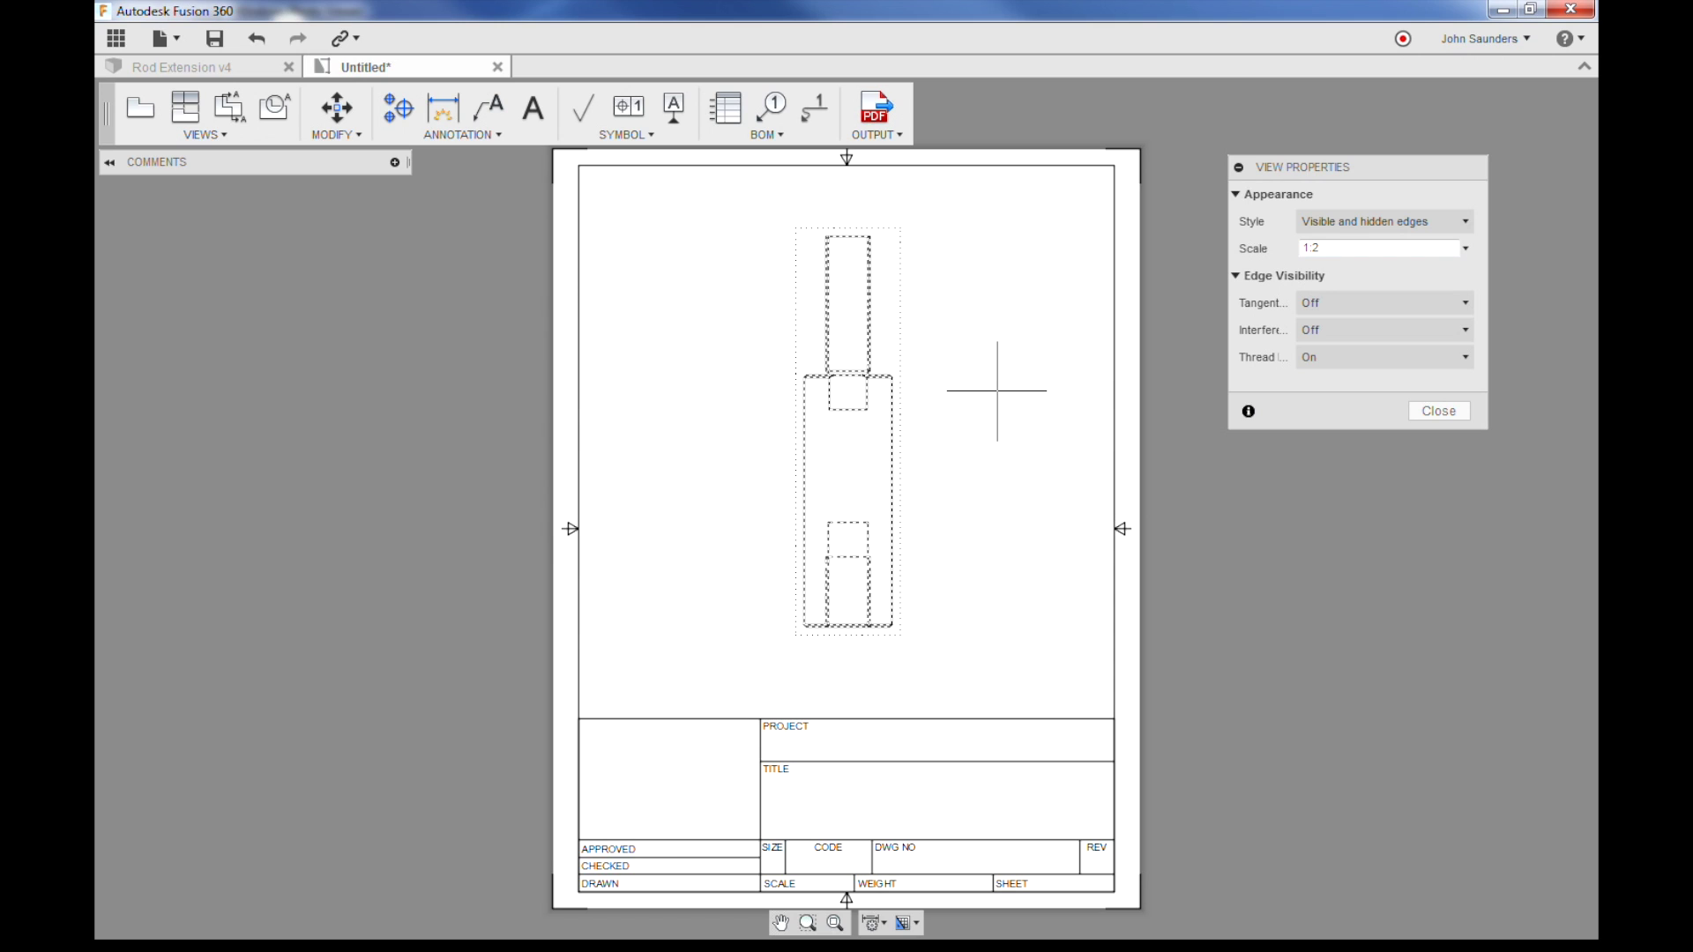
click(1455, 411)
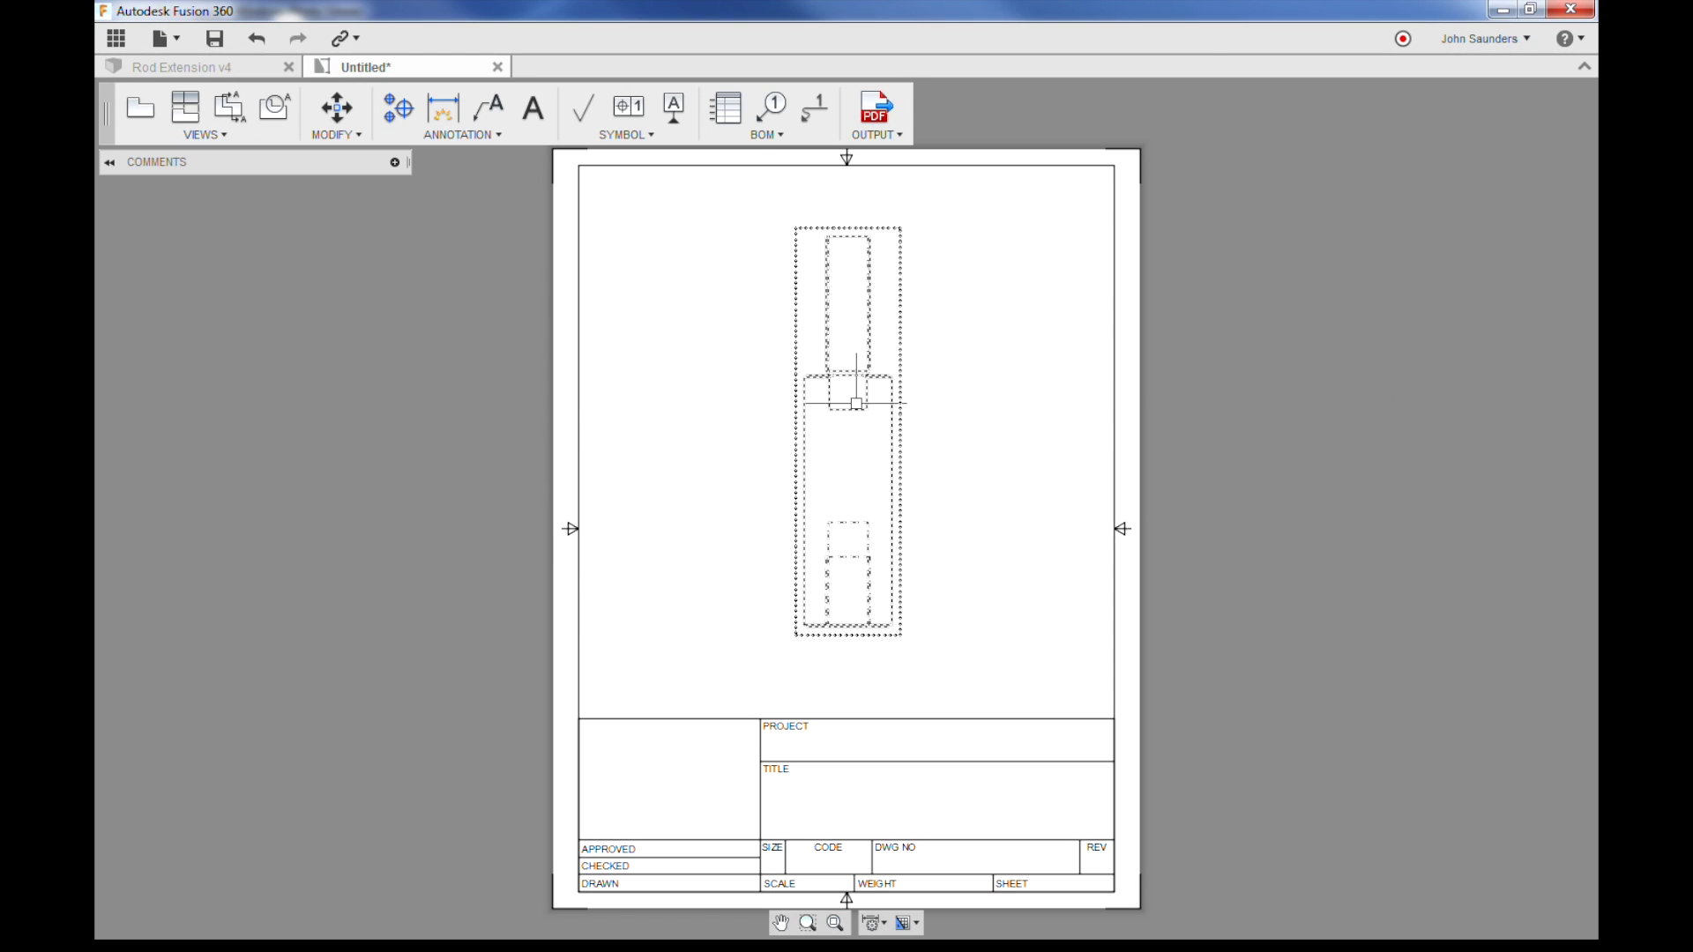
Move the front view lower and place a title text box near the sheet's top
click(838, 478)
click(440, 136)
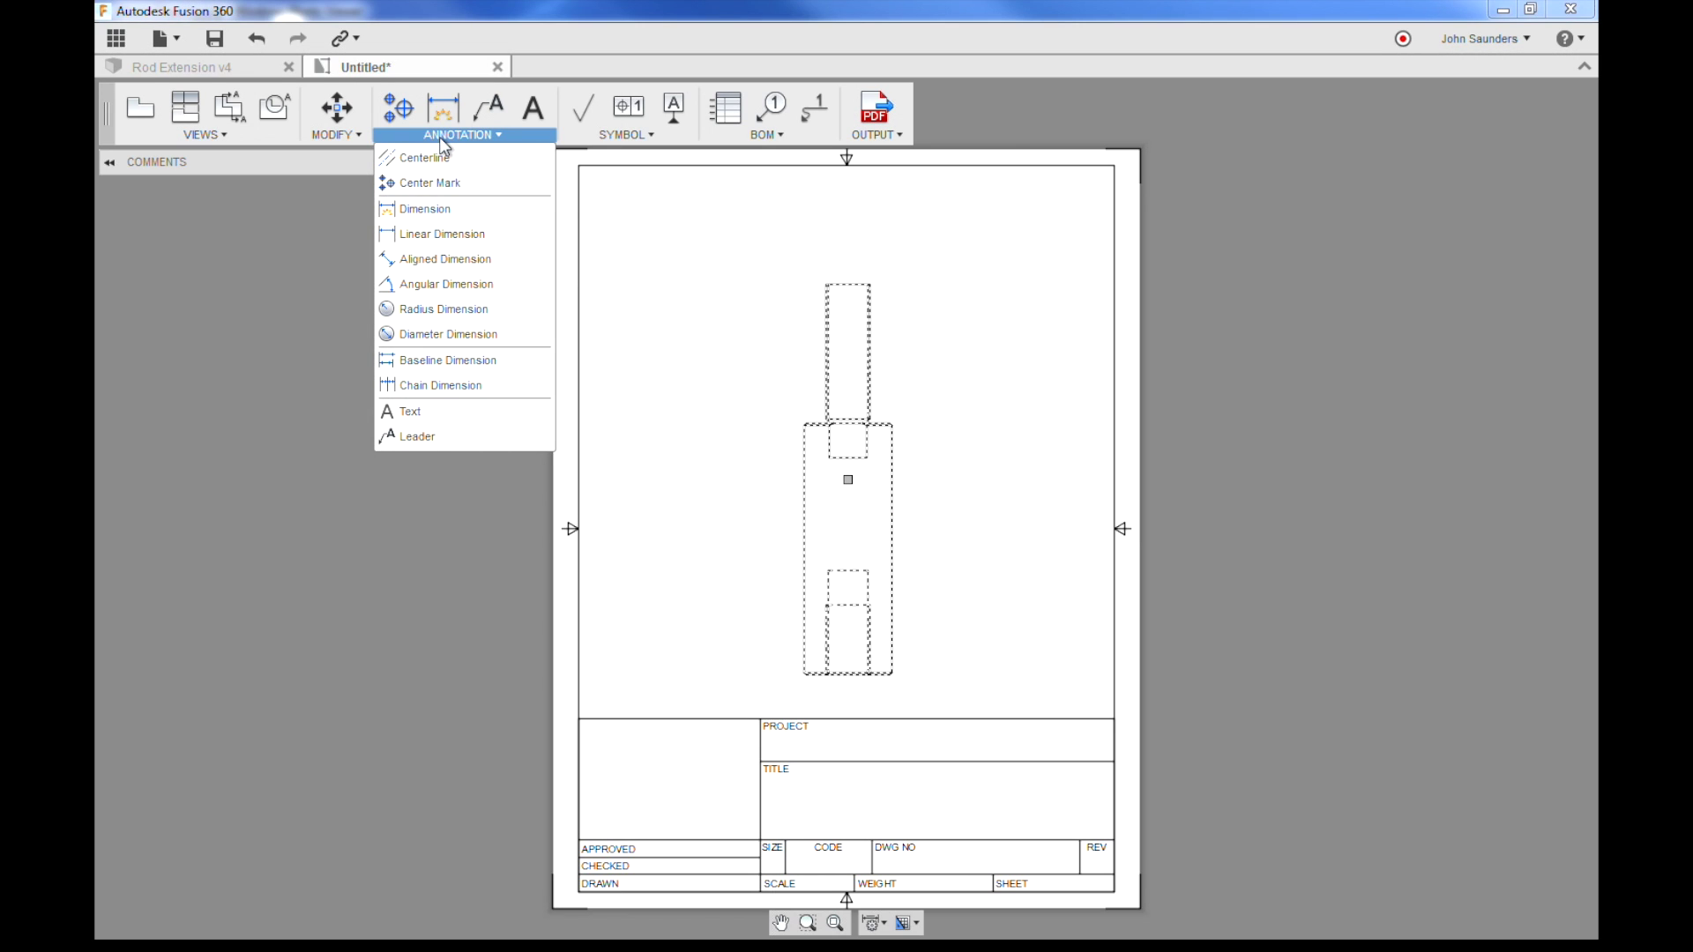
click(427, 415)
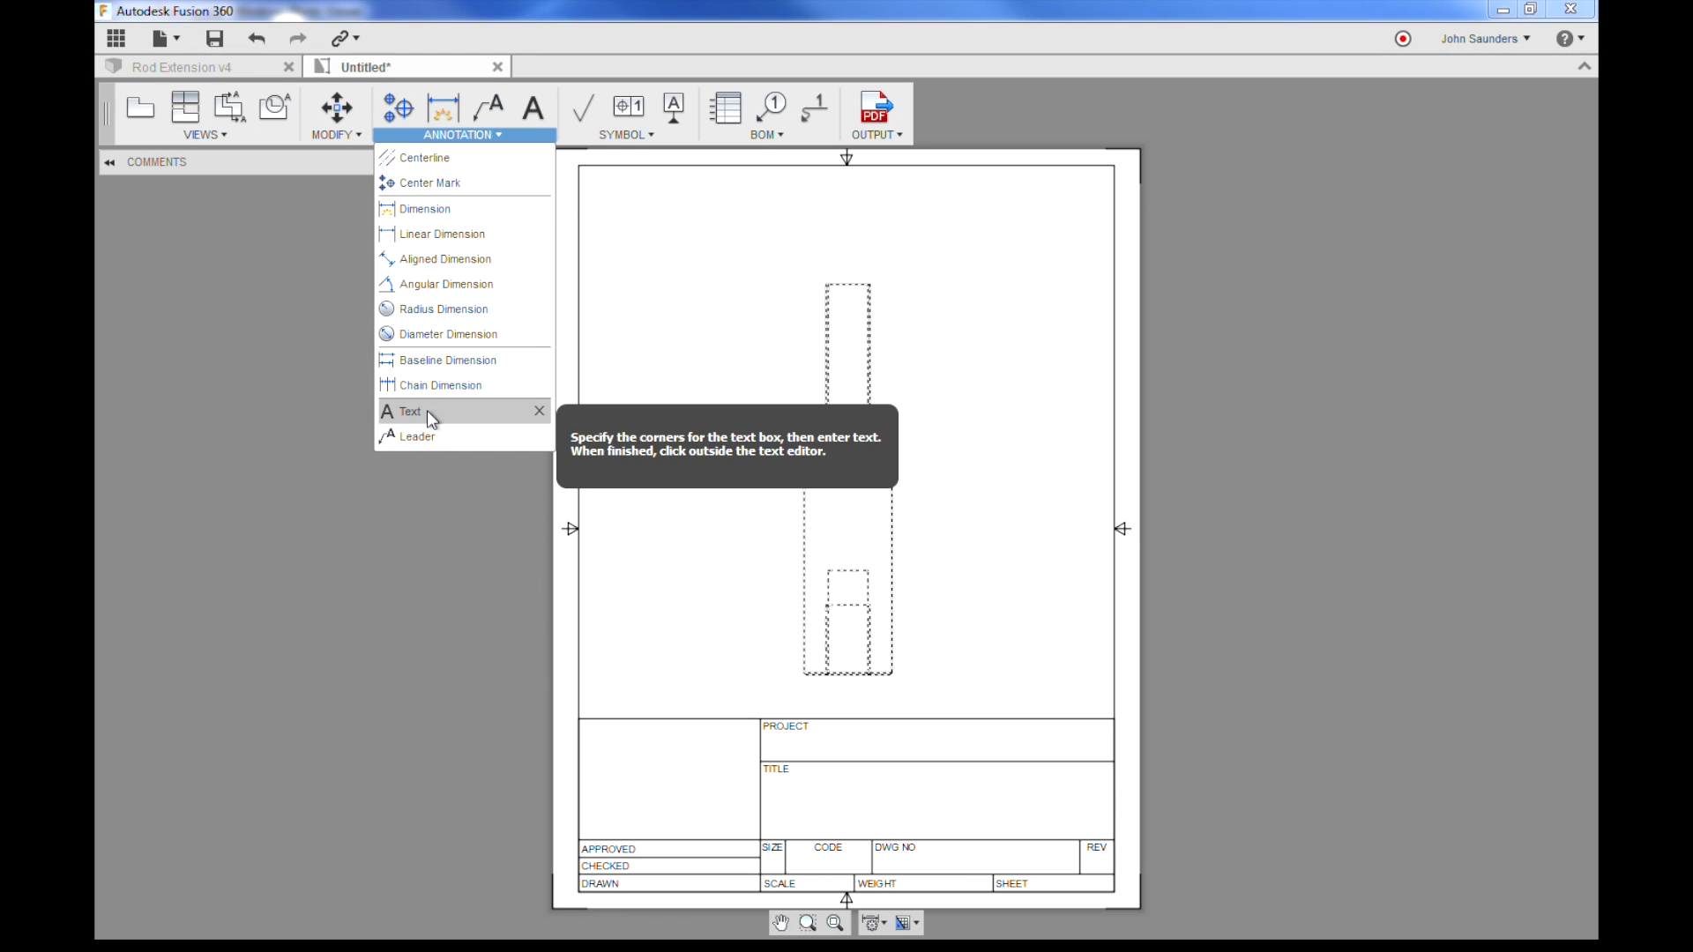
click(427, 412)
click(681, 187)
click(1011, 222)
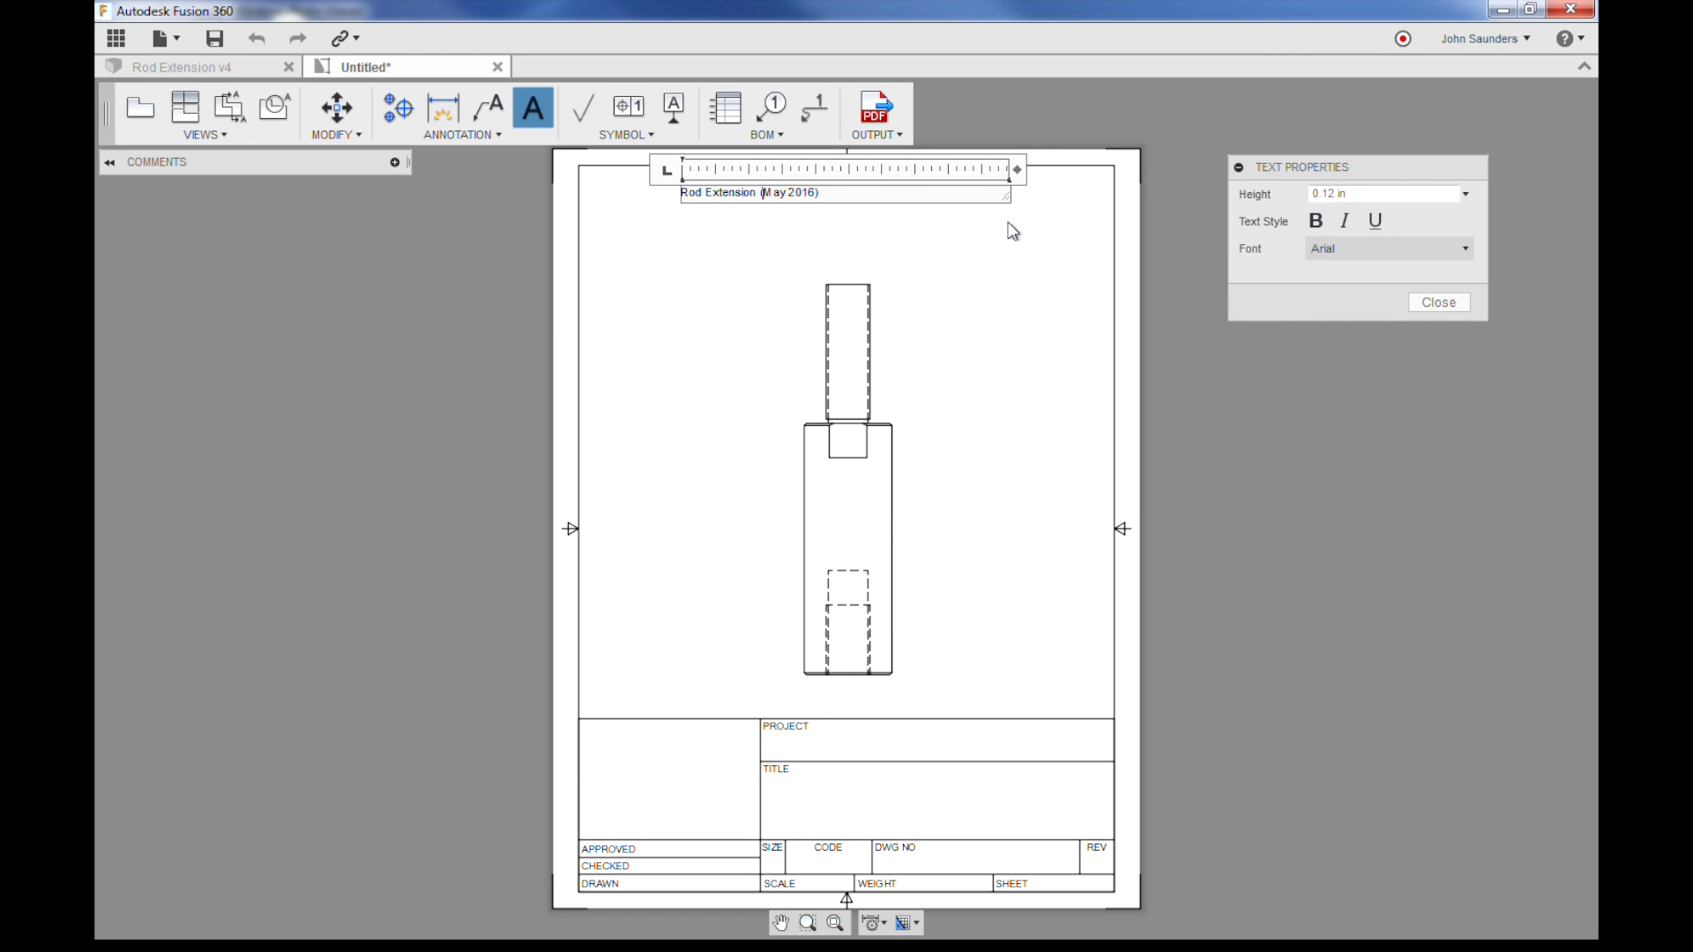
key(Return)
click(1013, 231)
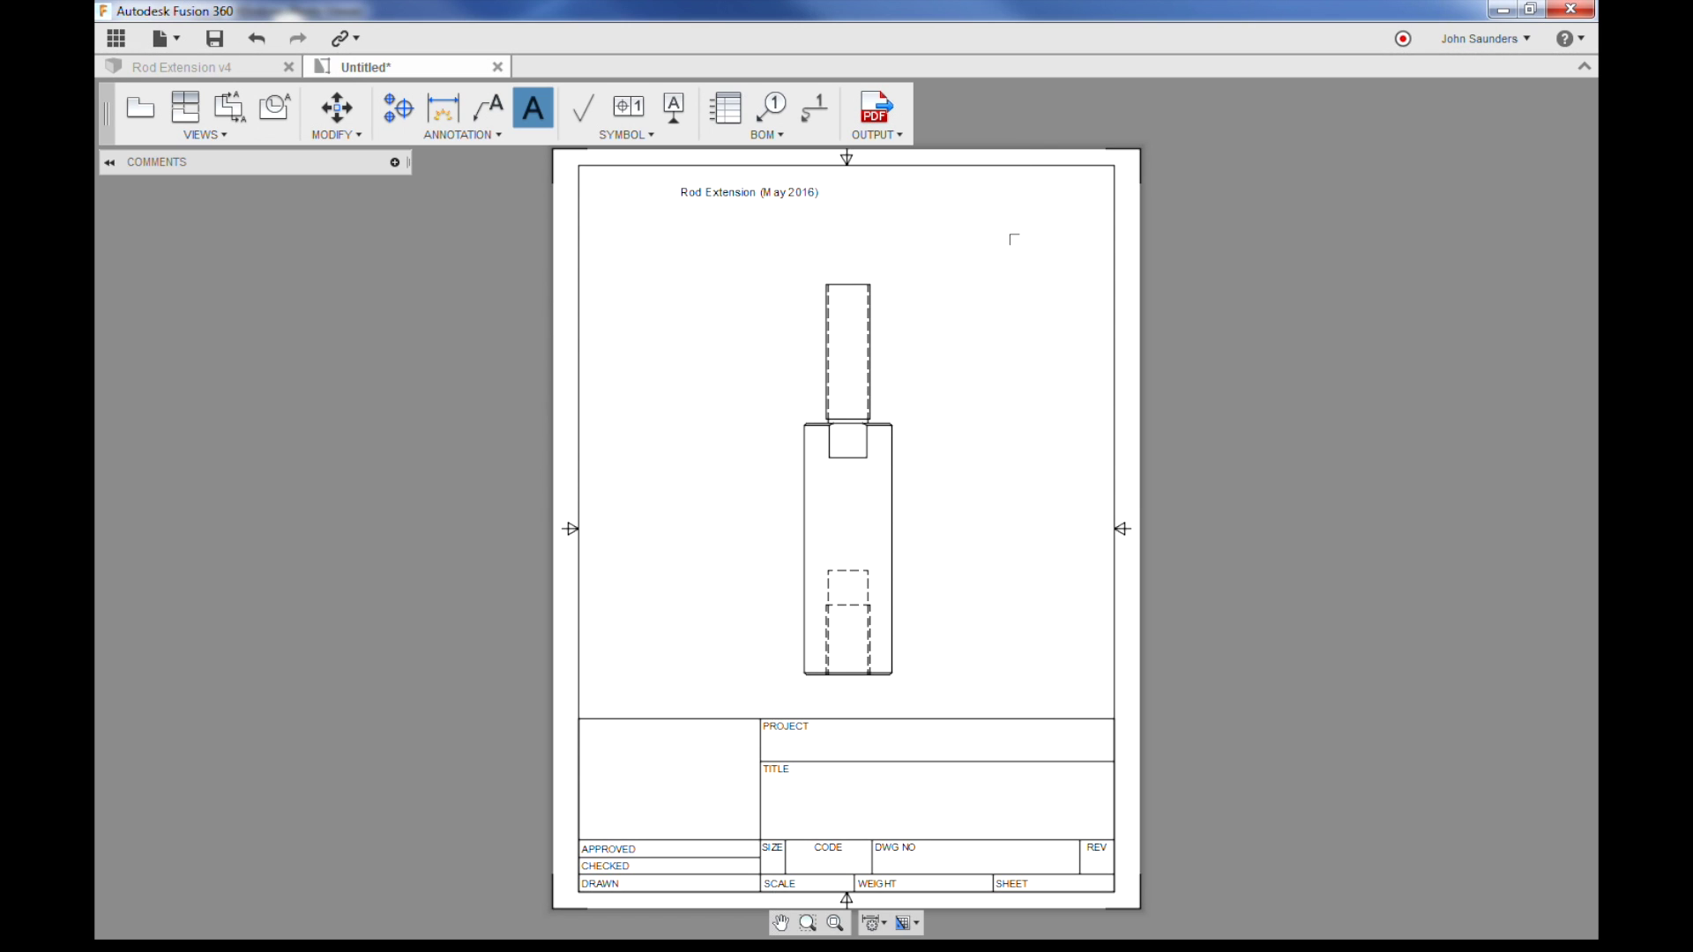
Reopen the title text and enter a 0.375 text height
double_click(808, 191)
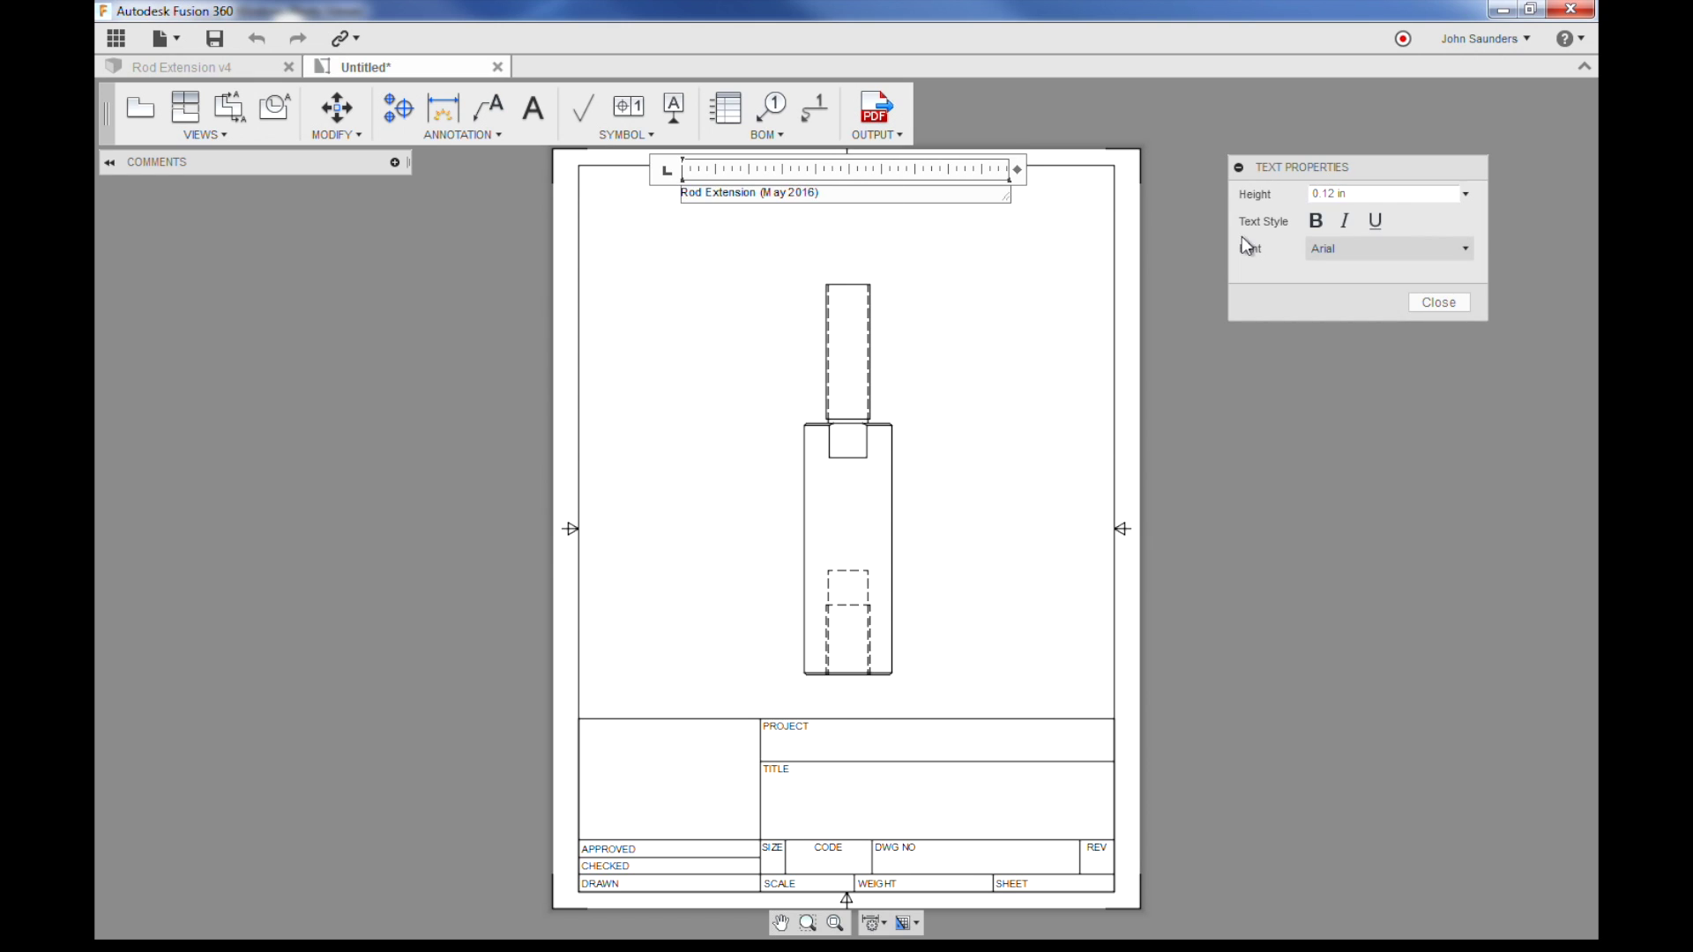
key(ctrl+a)
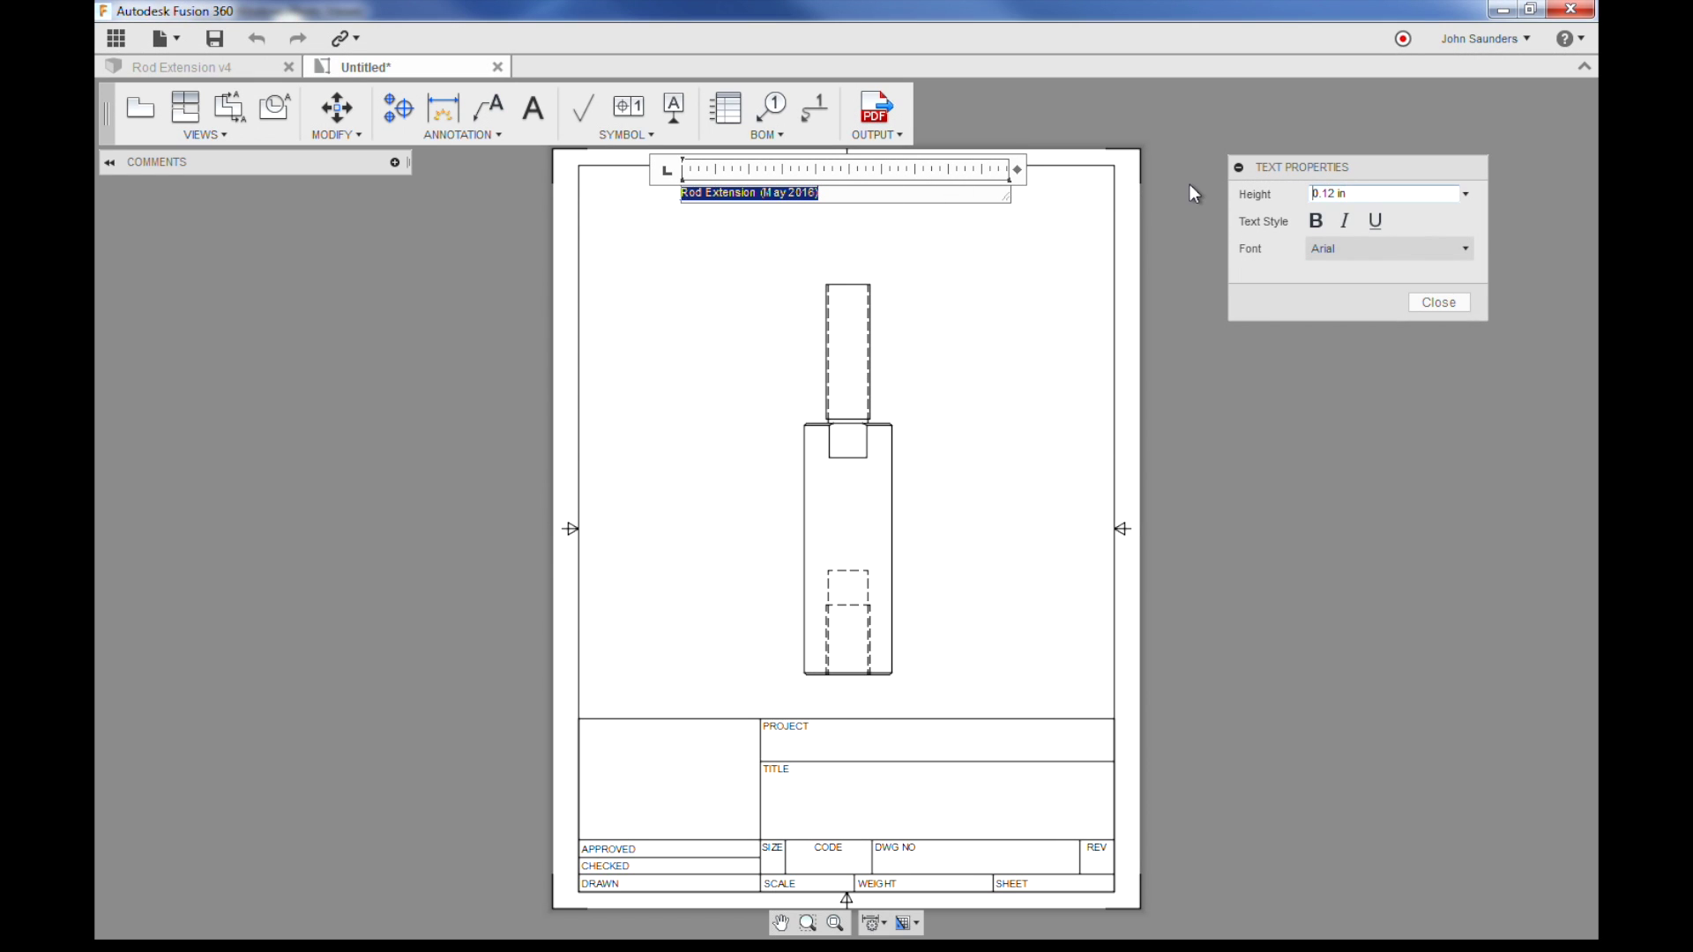
key(Delete)
key(ctrl+z)
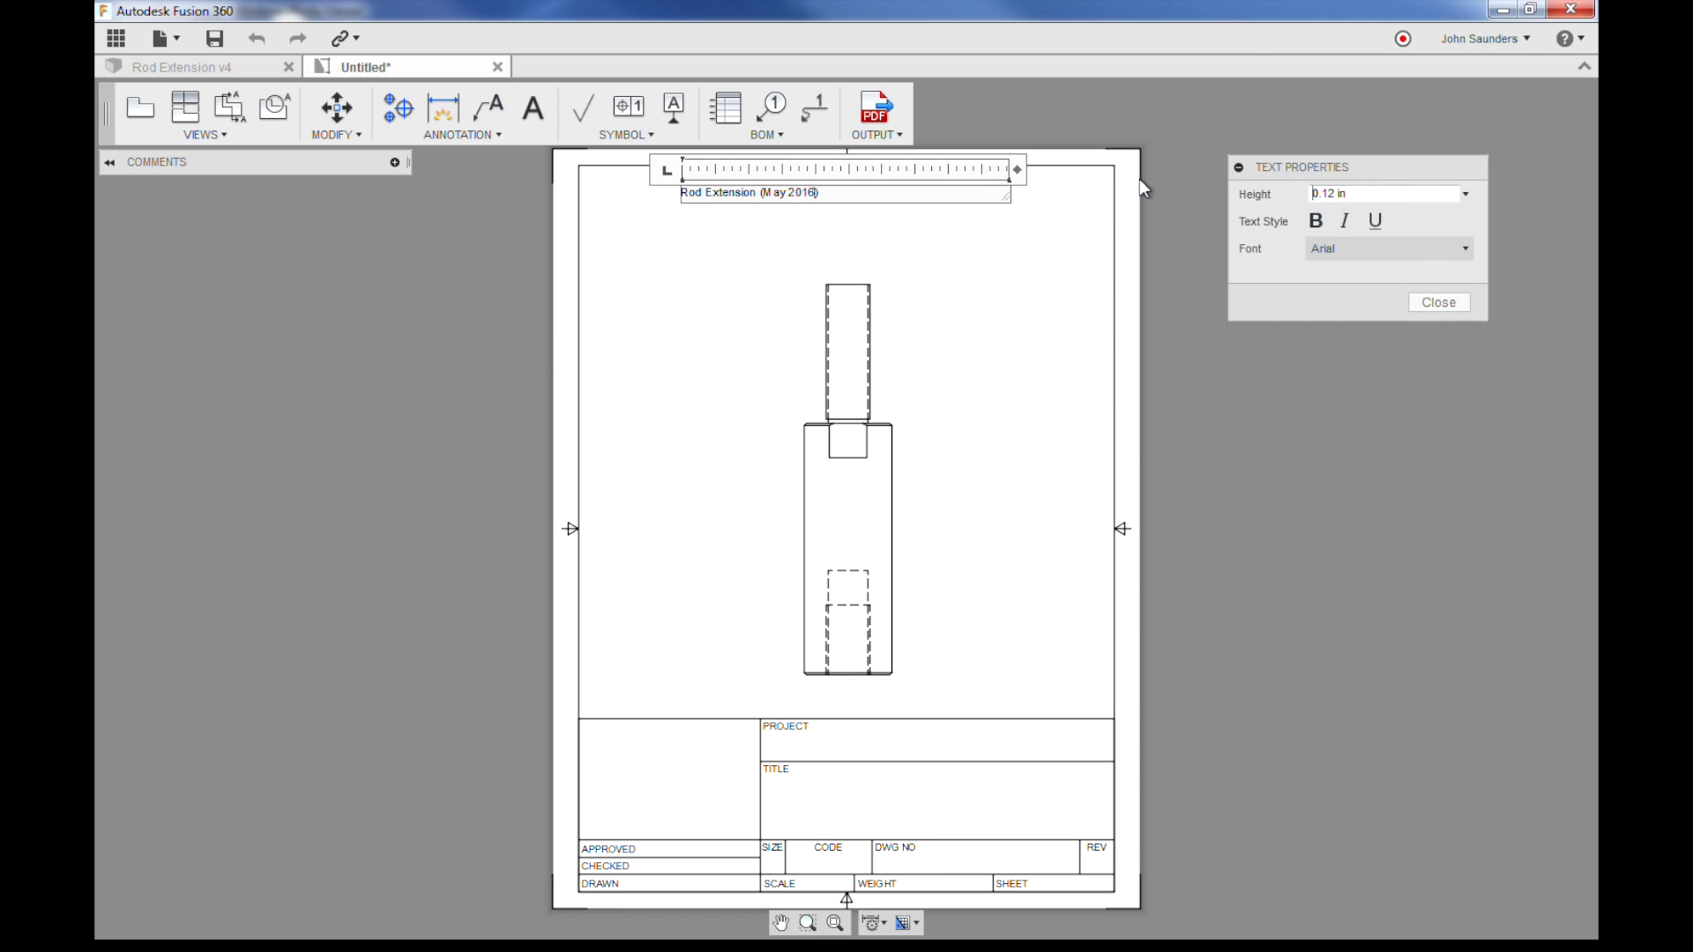
drag(1329, 193, 1348, 192)
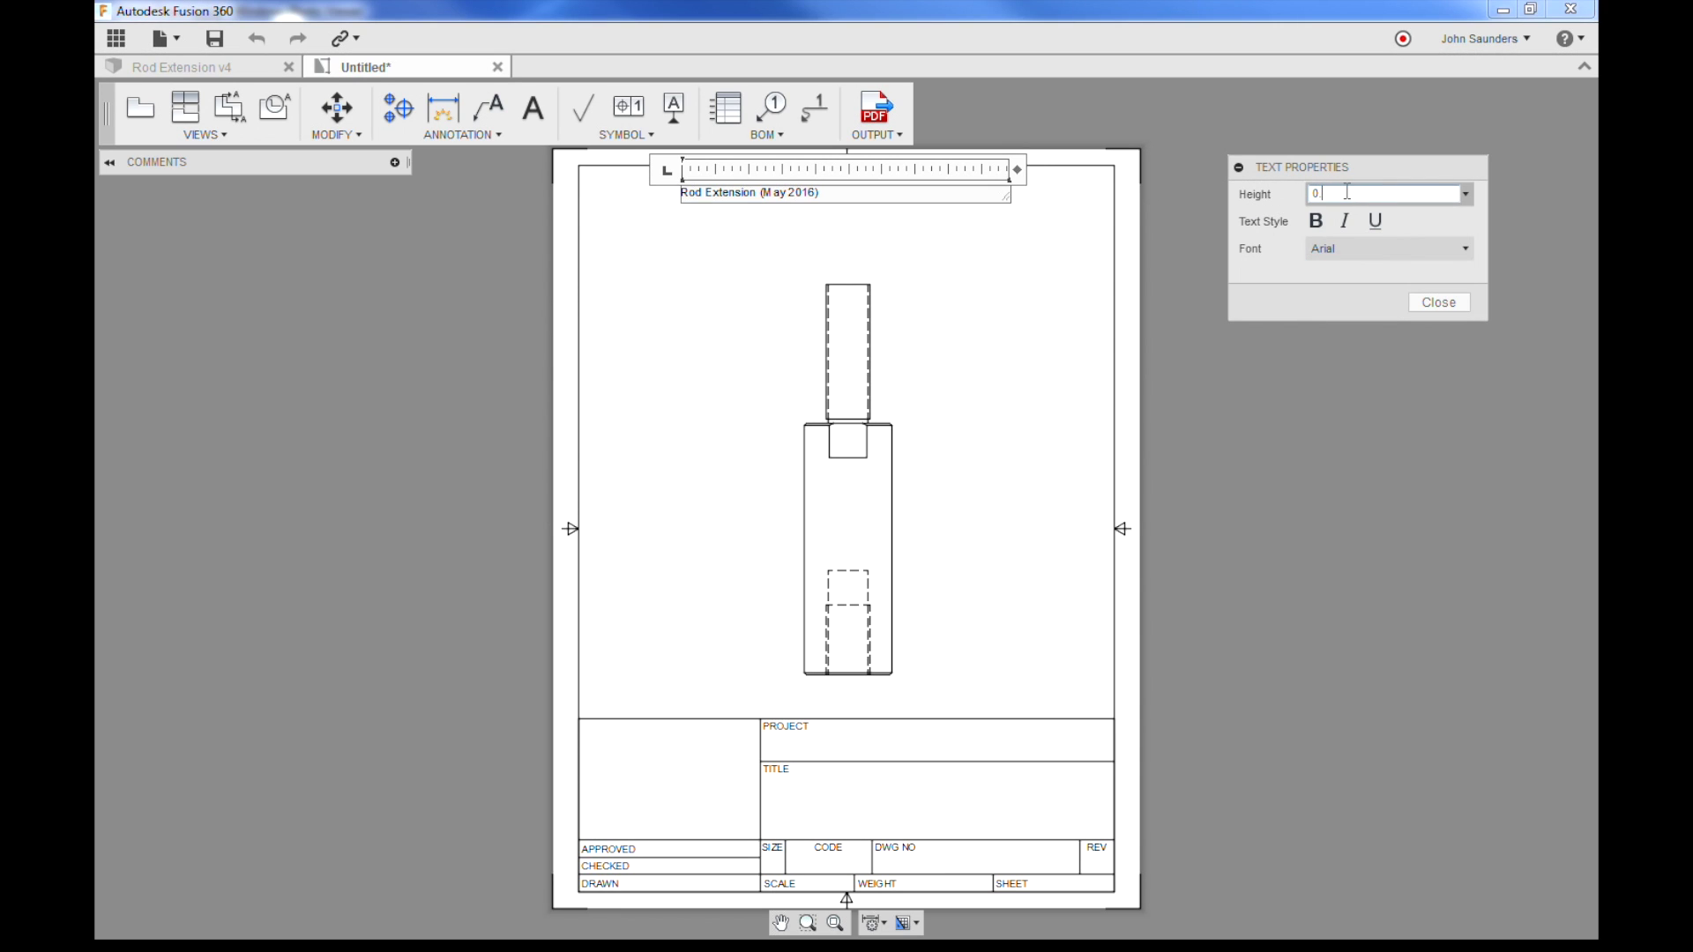
text(375)
click(1073, 215)
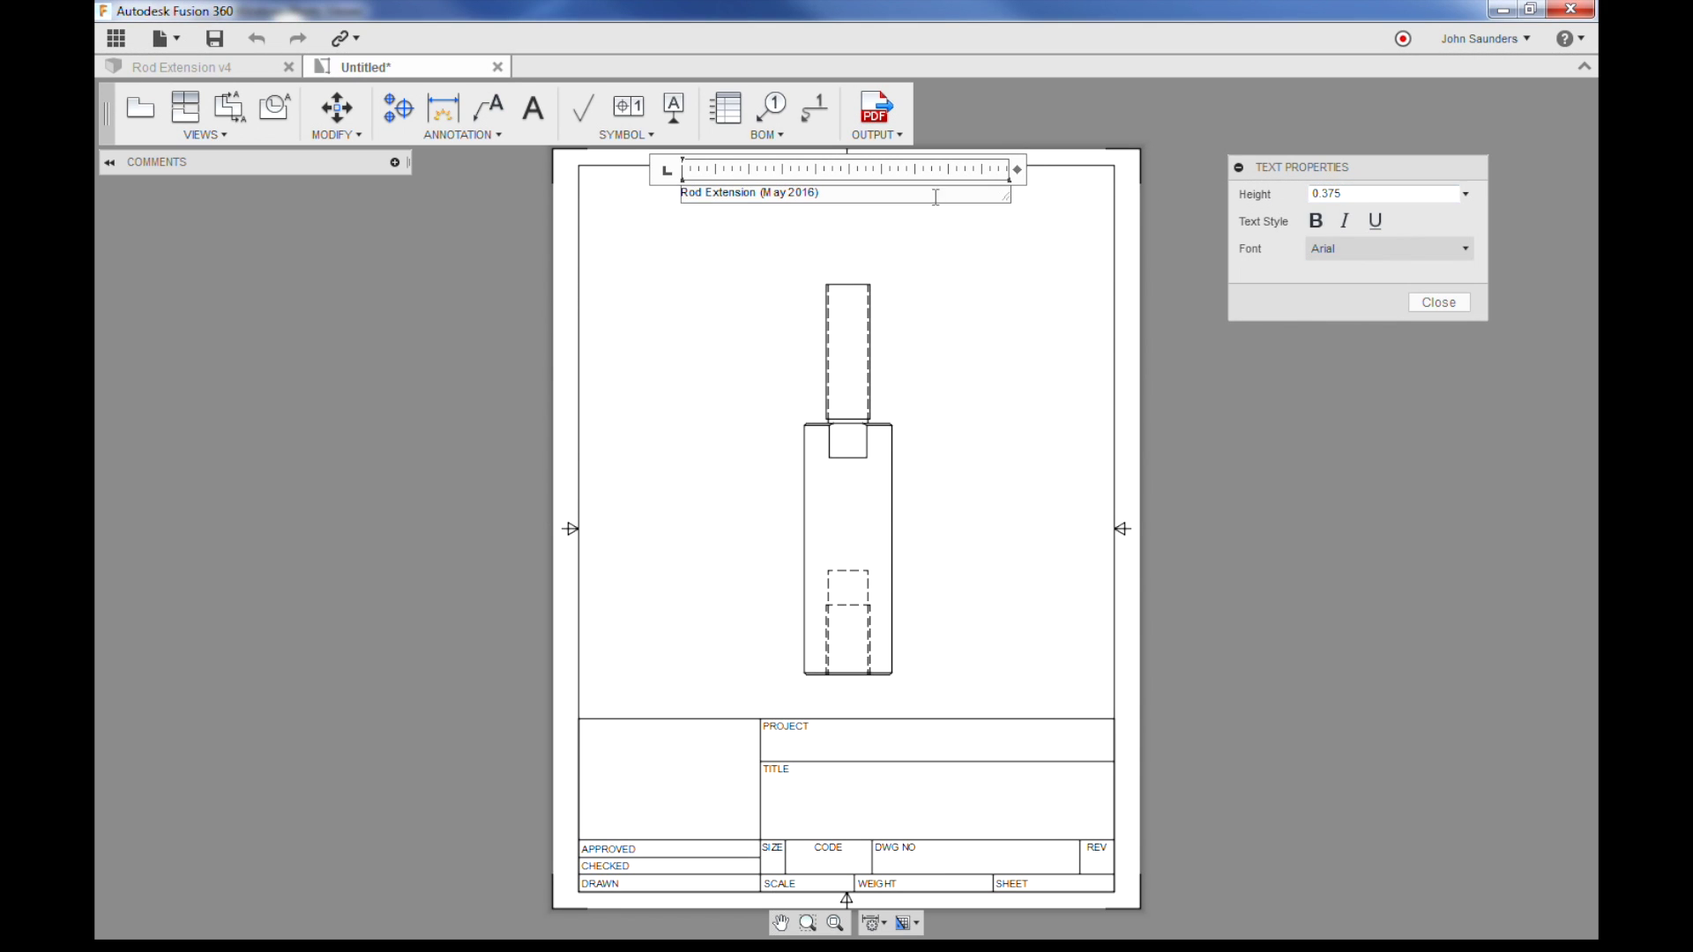
triple_click(868, 194)
click(1386, 192)
key(Return)
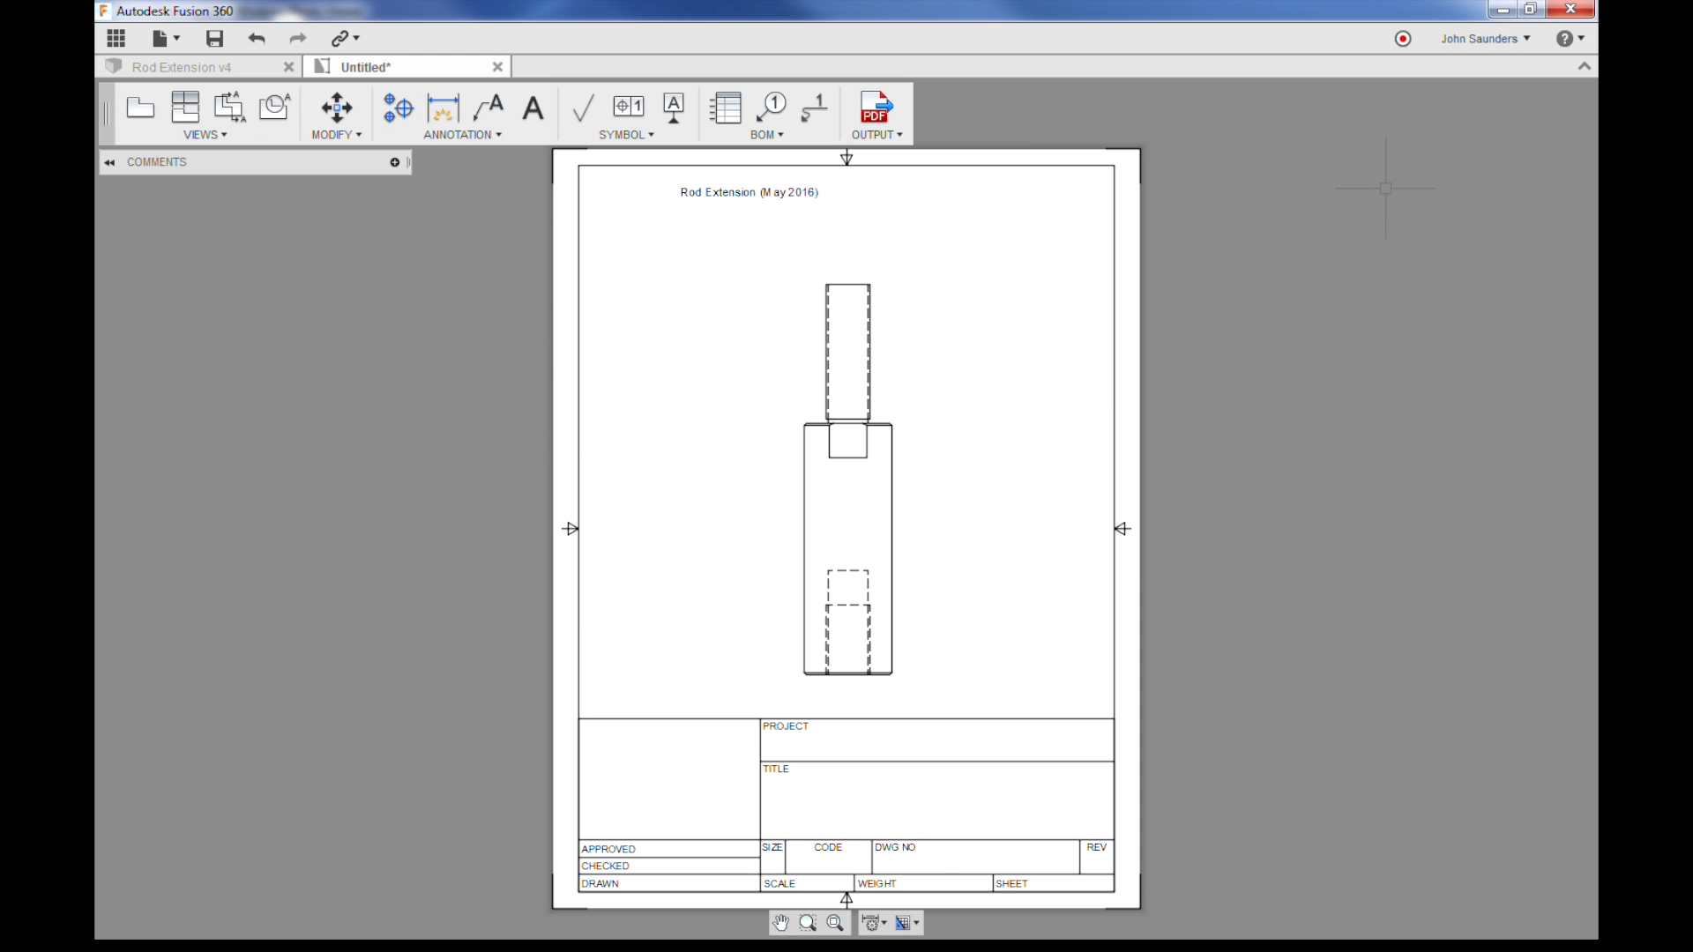
Set the whole title to 0.375 in, widen it to one line, and shift it left
click(805, 196)
double_click(804, 199)
drag(791, 193, 681, 192)
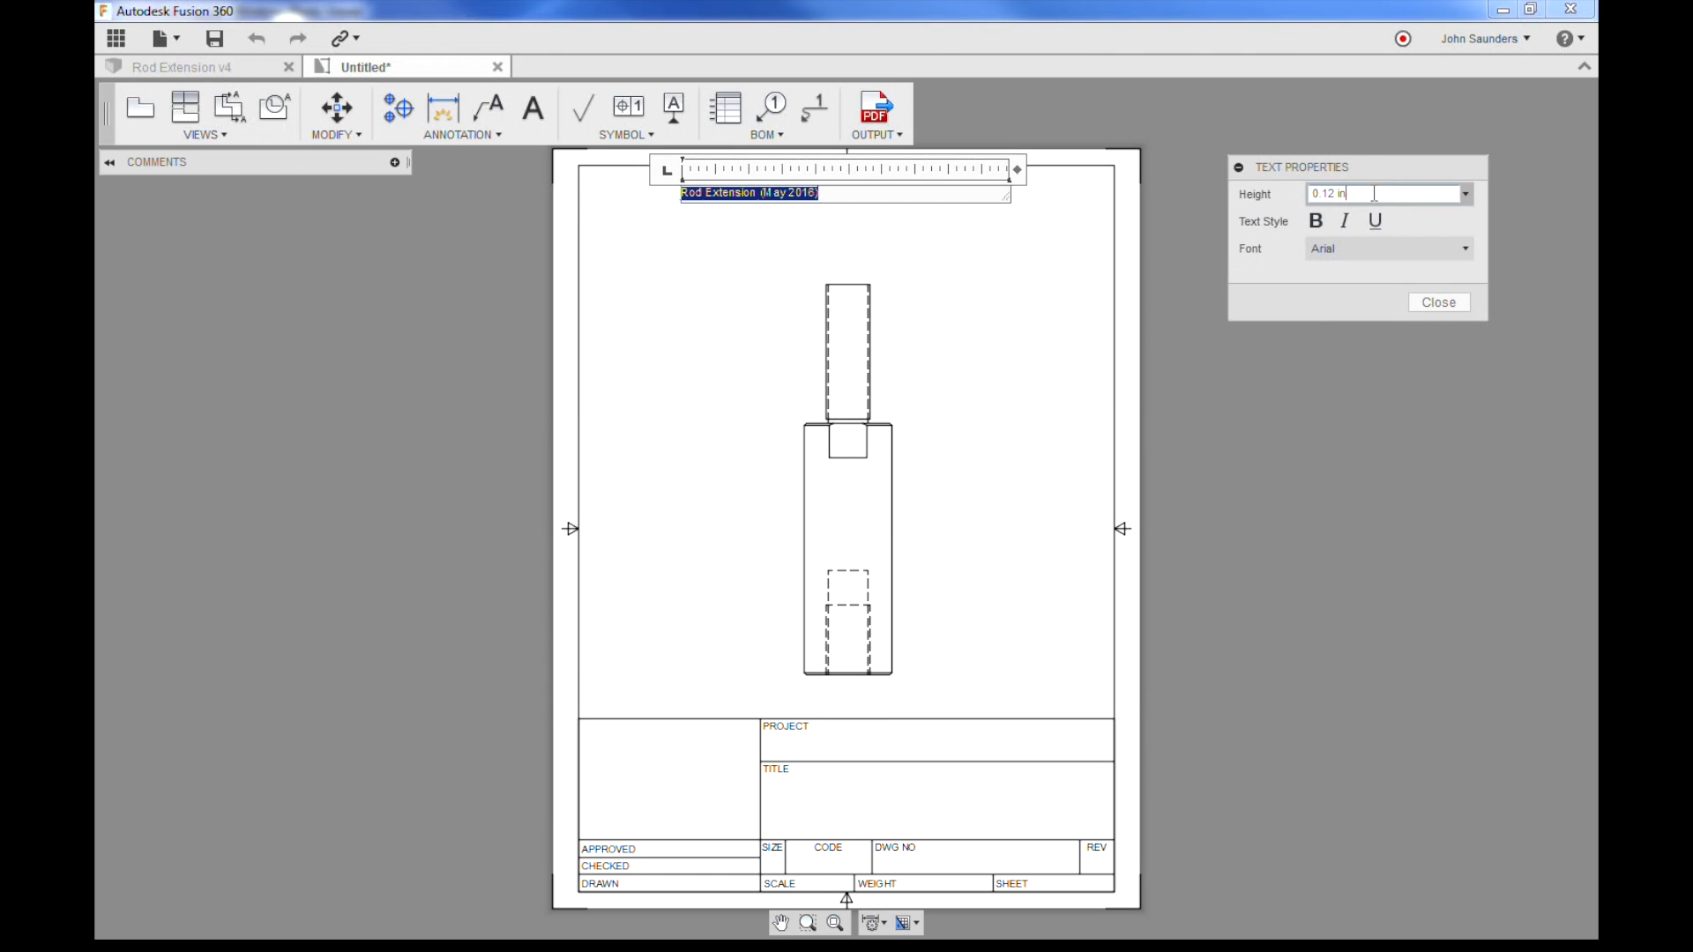
click(1465, 194)
click(1395, 245)
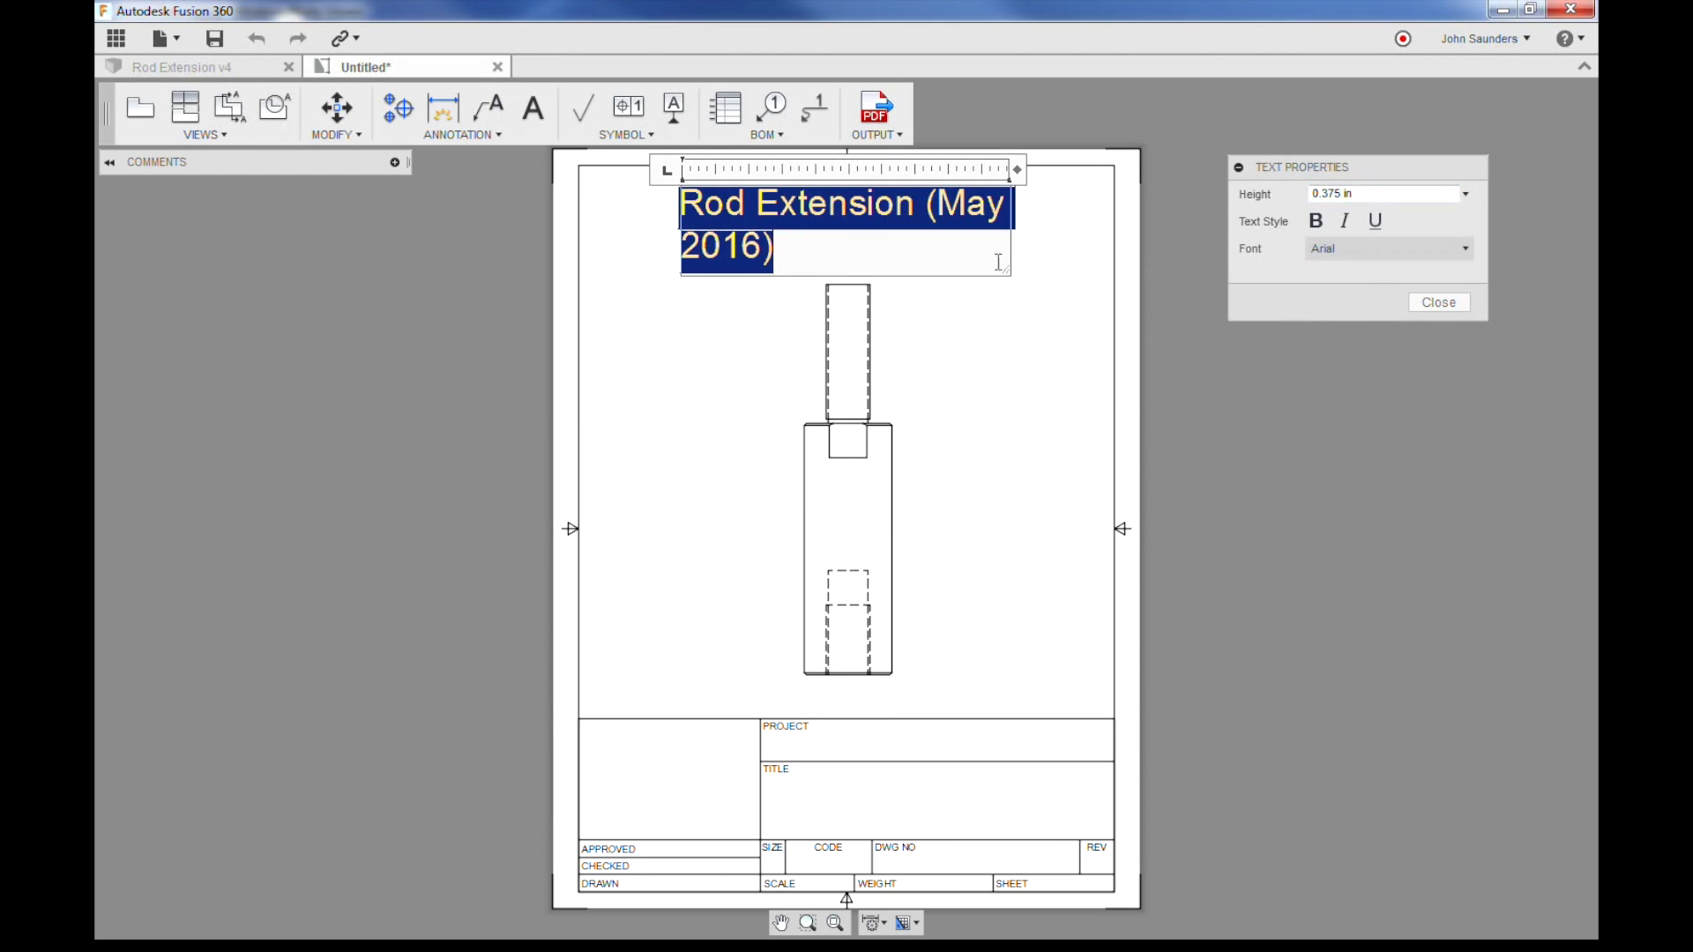
drag(1011, 274, 1124, 260)
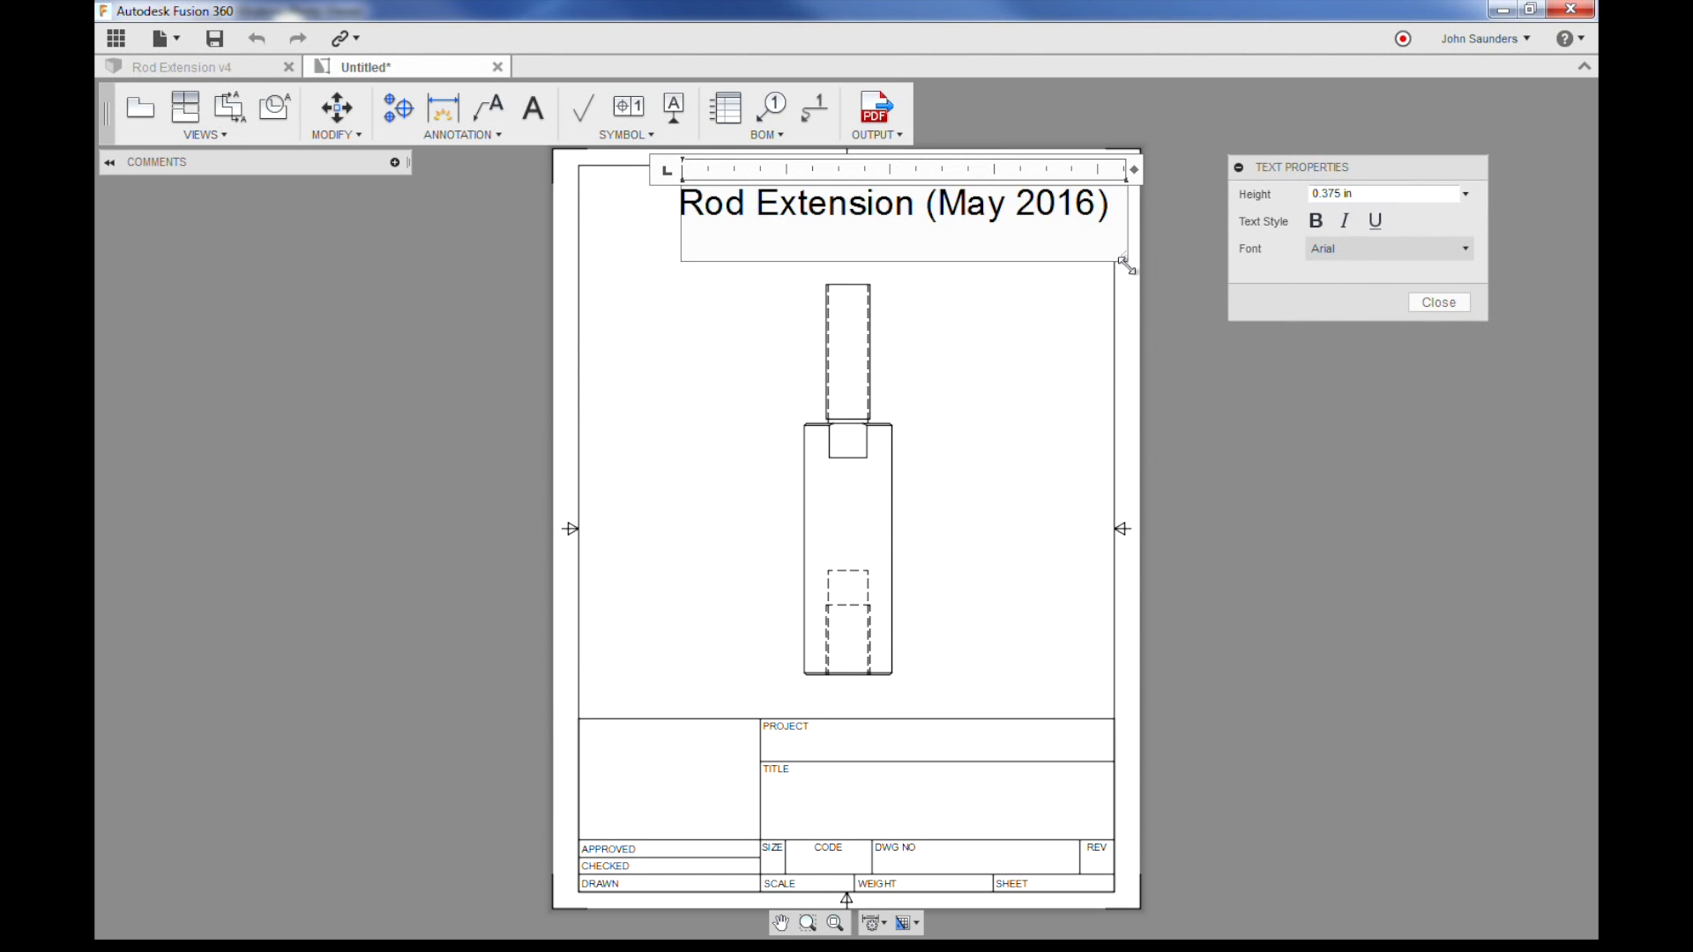
click(1439, 302)
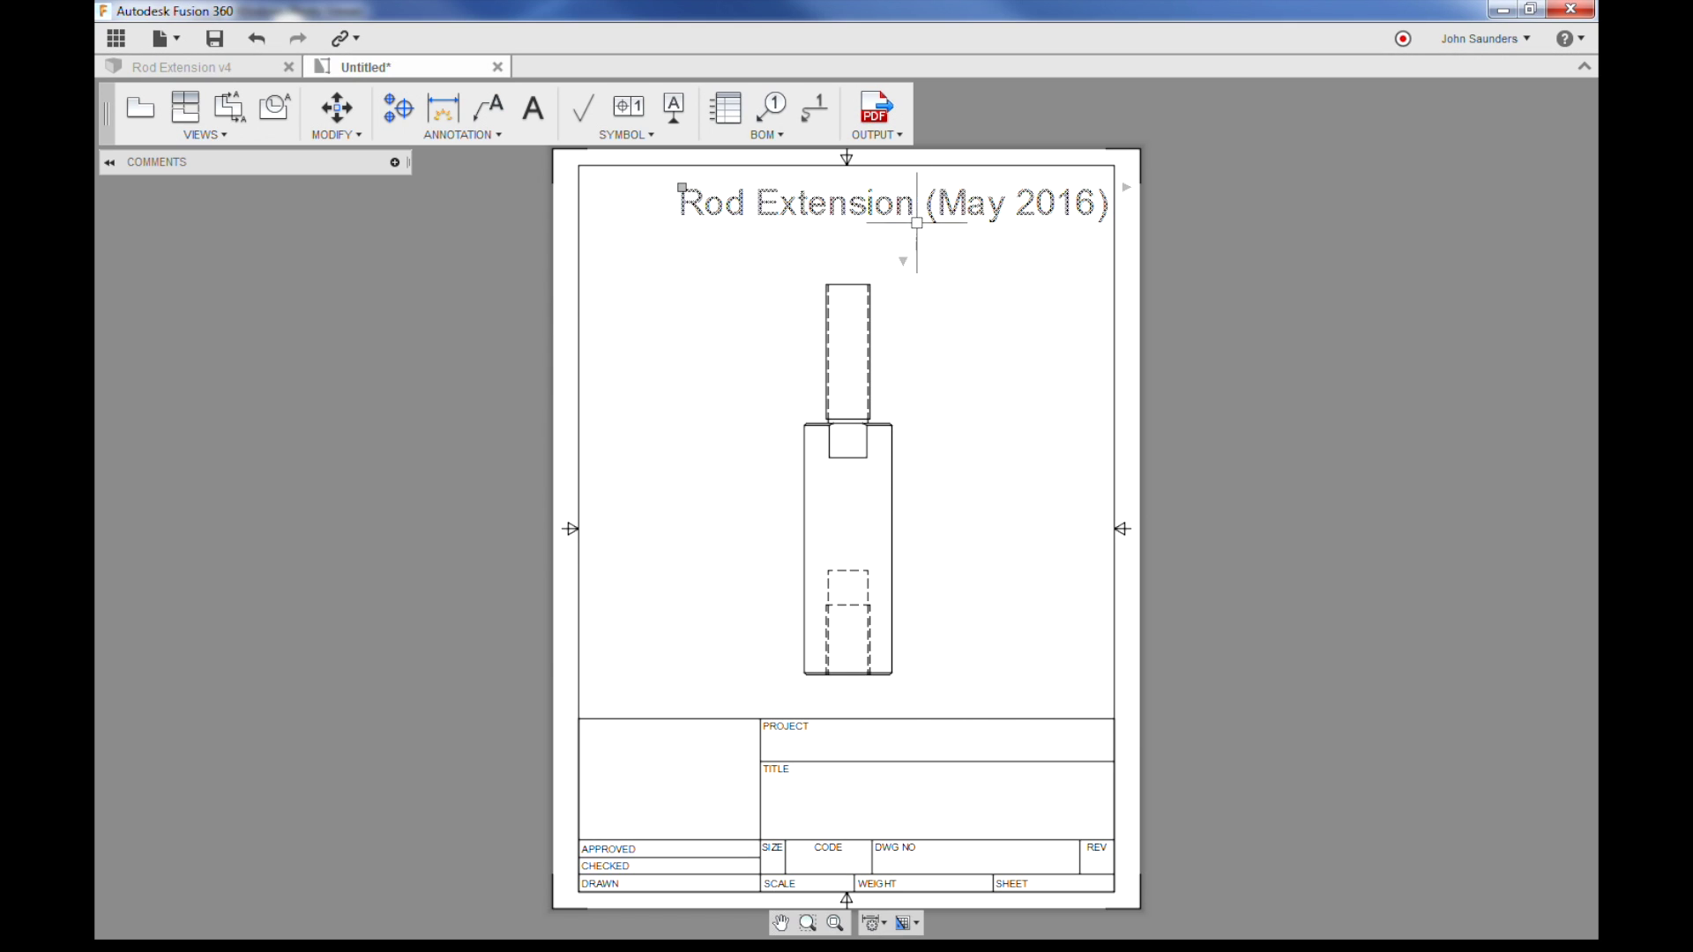
click(686, 187)
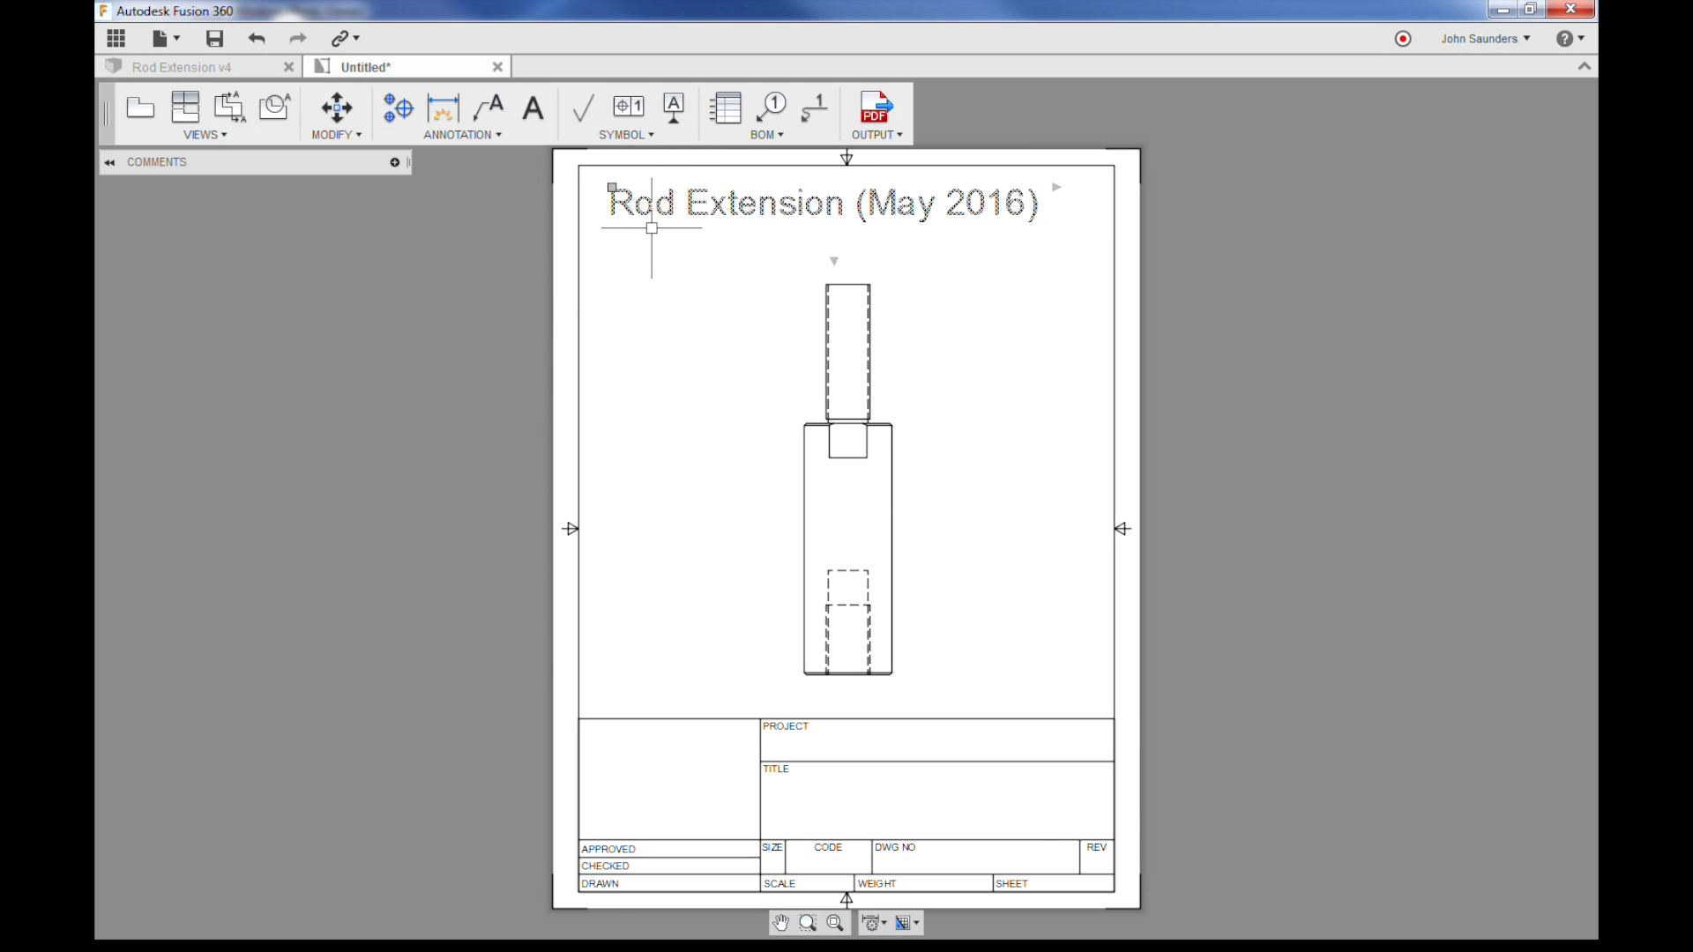
click(605, 179)
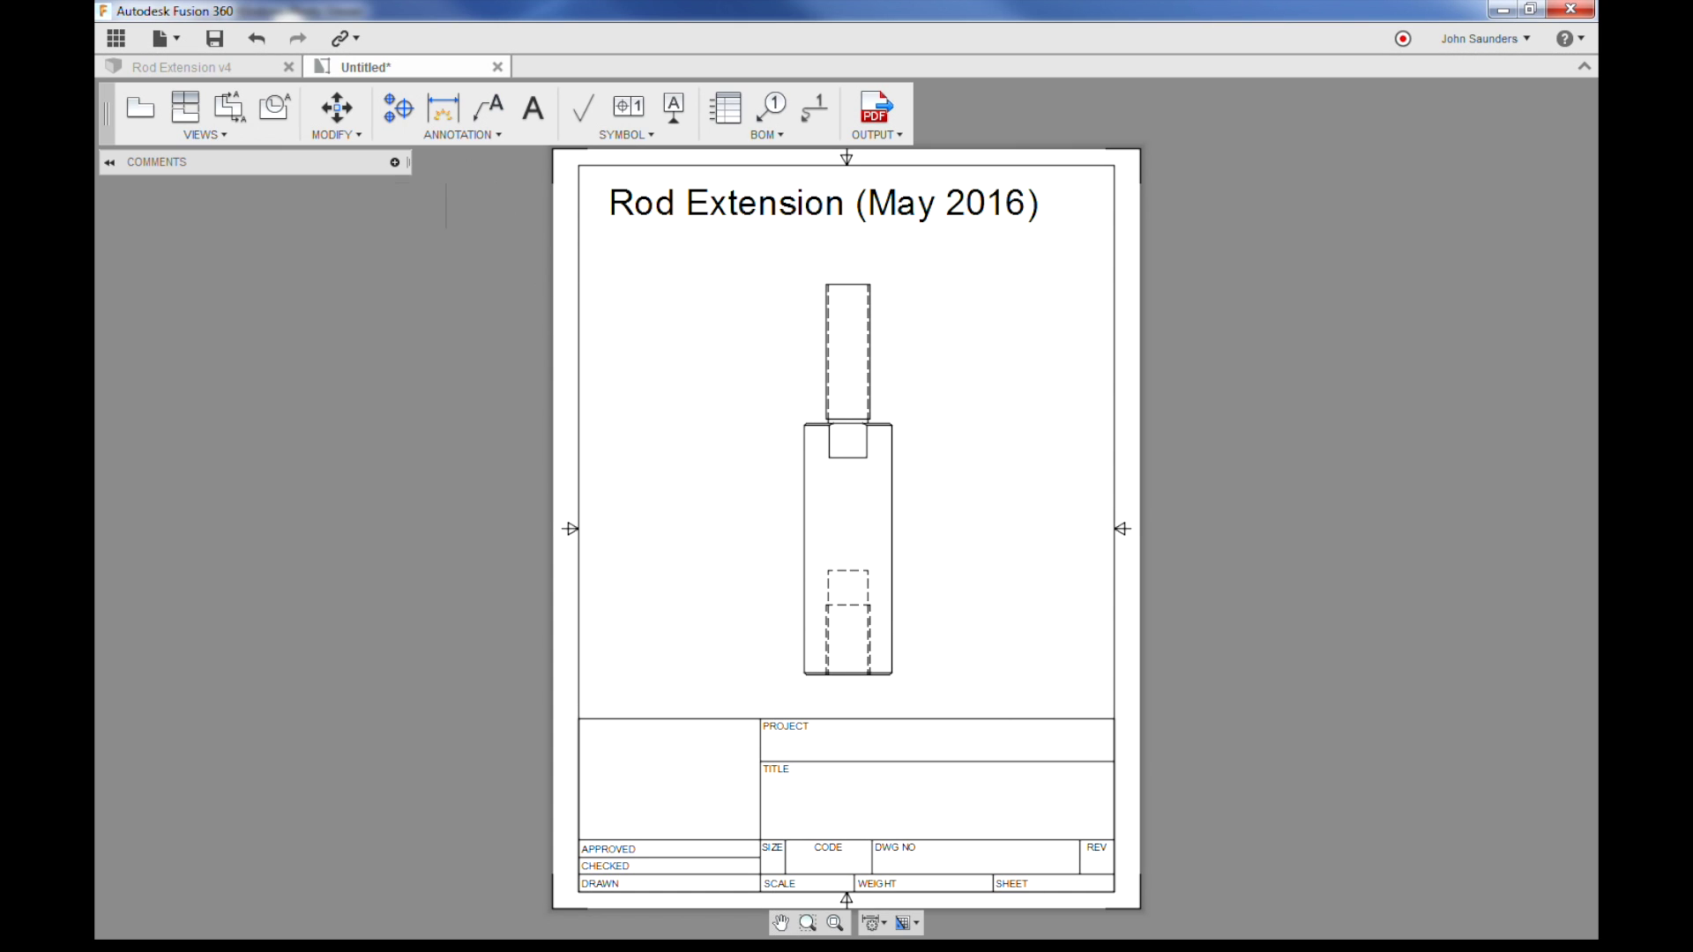
Add the 7.25 overall length dimension to the left of the part, discarding a stray 0.78
click(485, 137)
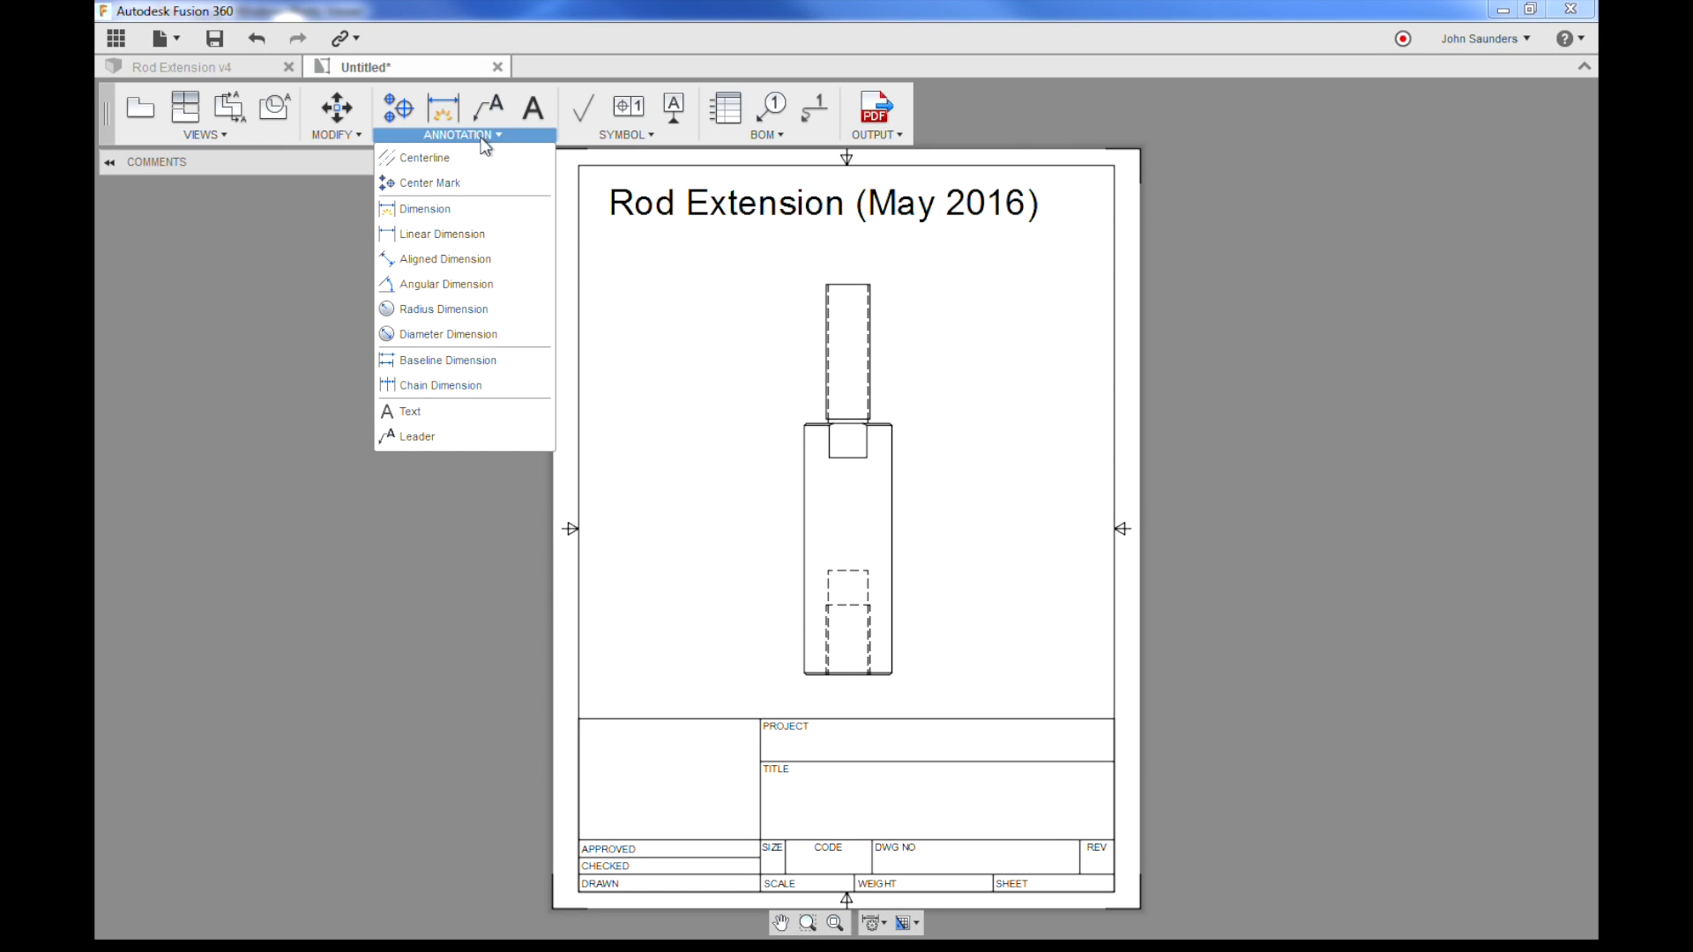
click(486, 215)
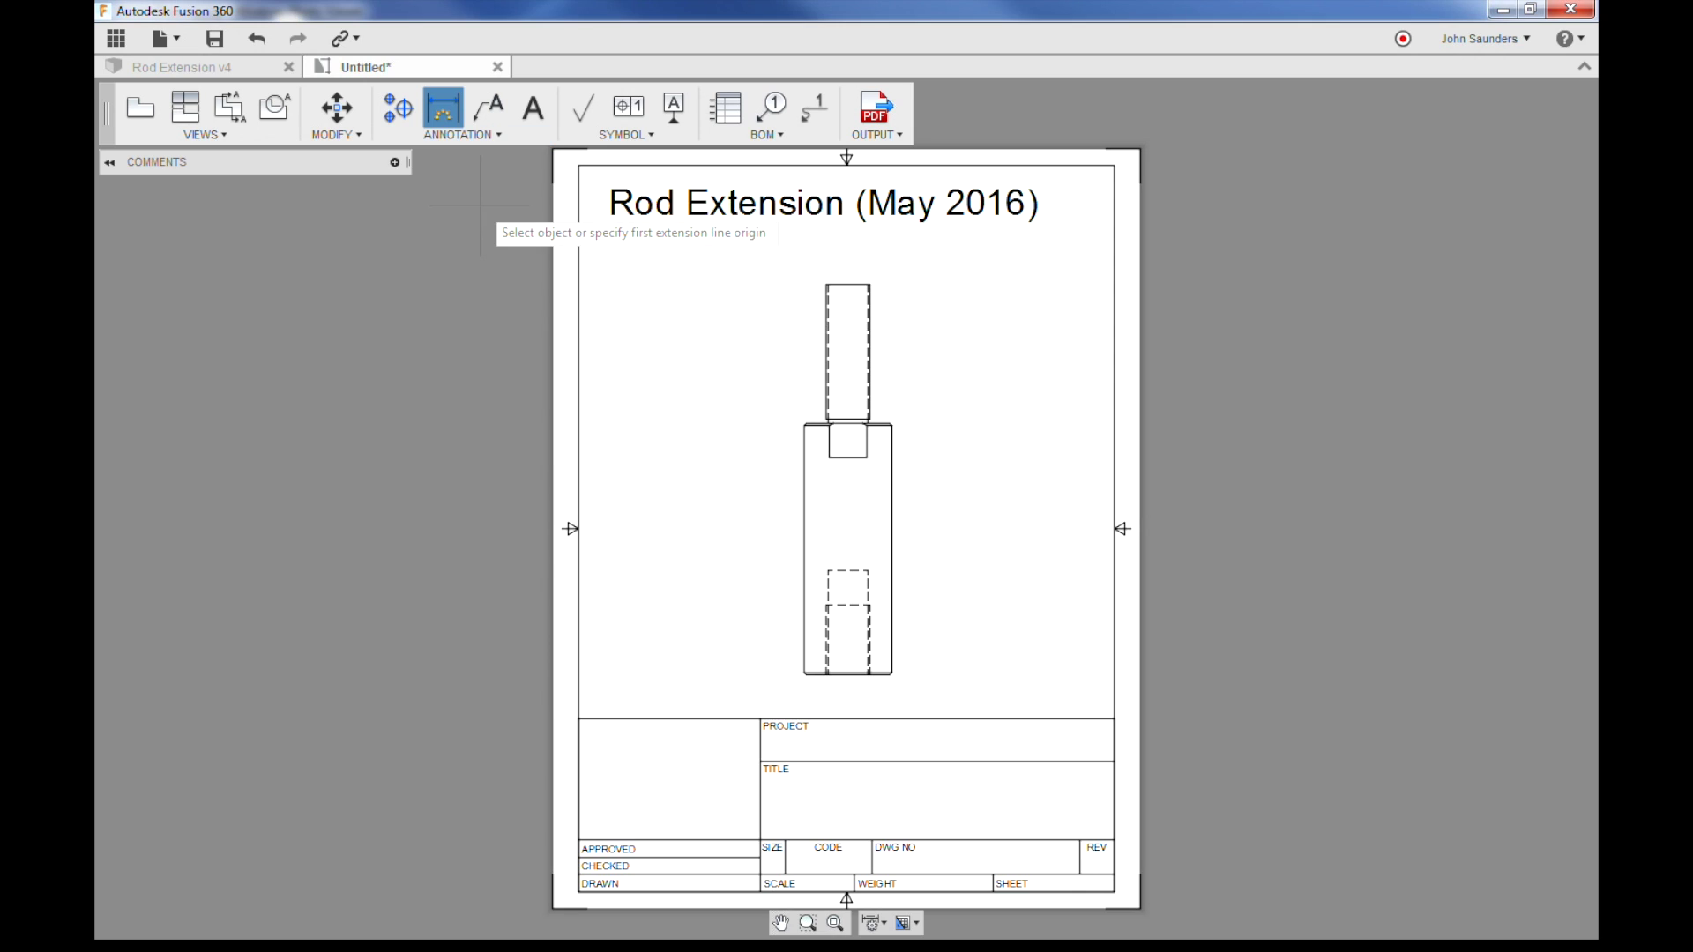
scroll(867, 458, up, 6)
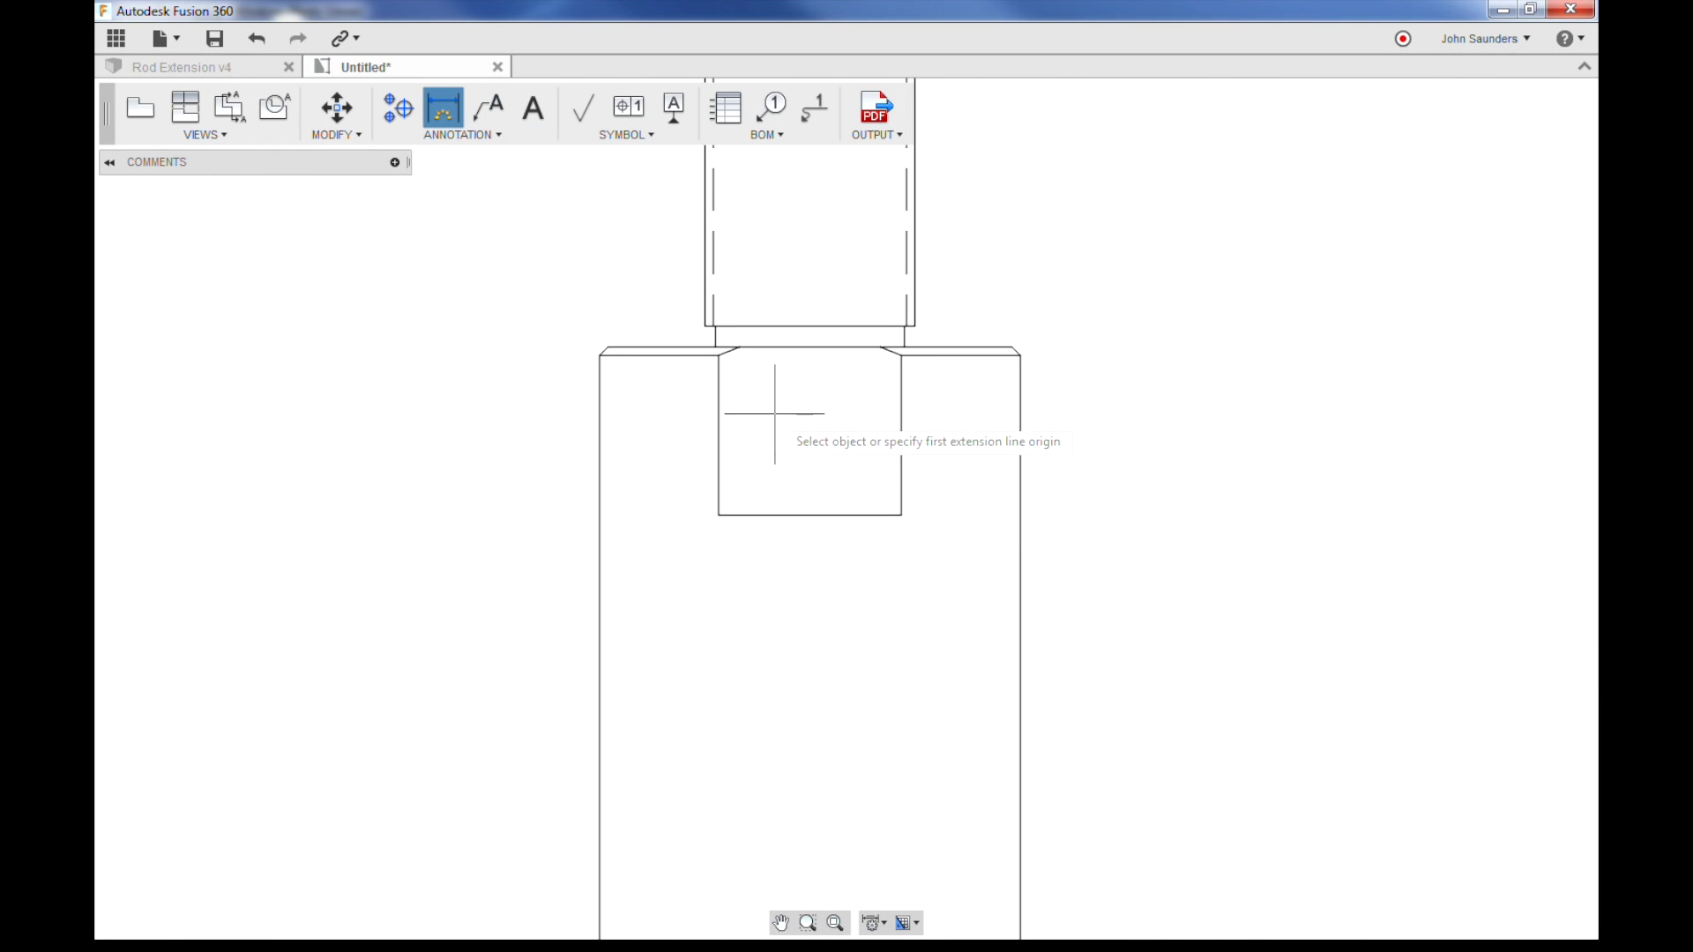
click(658, 346)
scroll(652, 441, down, 4)
middle_drag(699, 679, 908, 704)
scroll(838, 536, up, 2)
scroll(838, 536, up, 2)
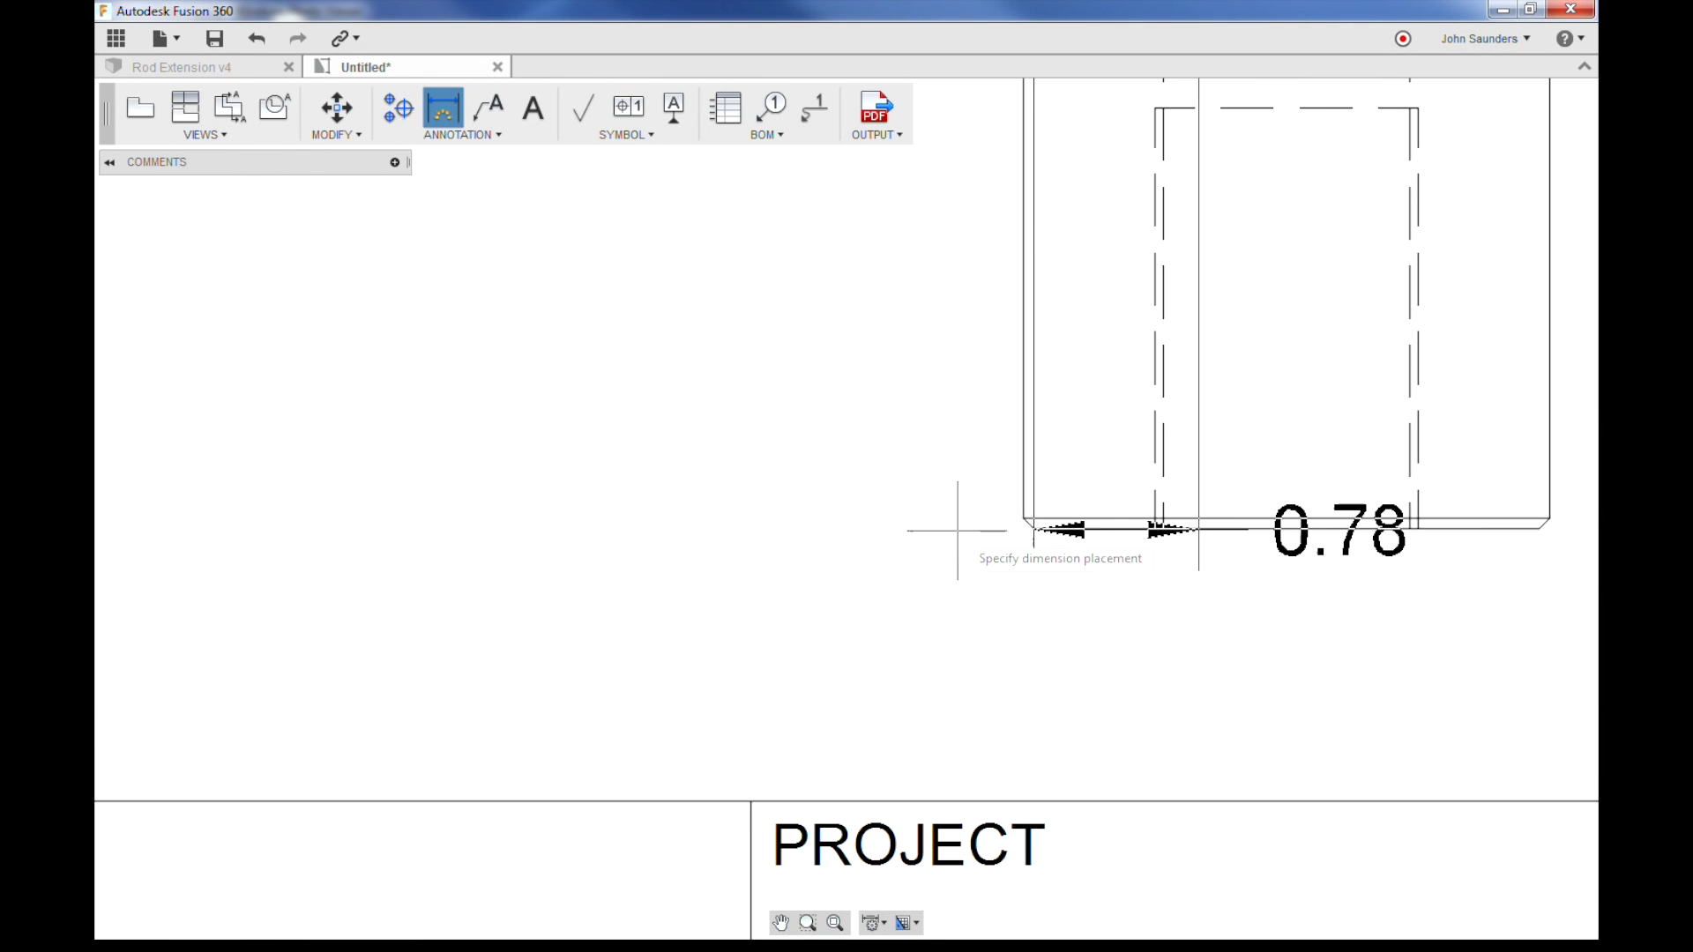
key(Escape)
scroll(1024, 518, down, 2)
middle_drag(1041, 176, 775, 424)
click(707, 494)
click(624, 617)
Add a vertical 4 dimension from the rod's top, placed to its right
scroll(690, 677, up, 2)
middle_drag(724, 677, 651, 496)
scroll(651, 496, down, 3)
scroll(635, 291, down, 2)
middle_drag(574, 423, 567, 502)
scroll(578, 578, up, 2)
middle_drag(579, 578, 613, 328)
scroll(660, 249, up, 1)
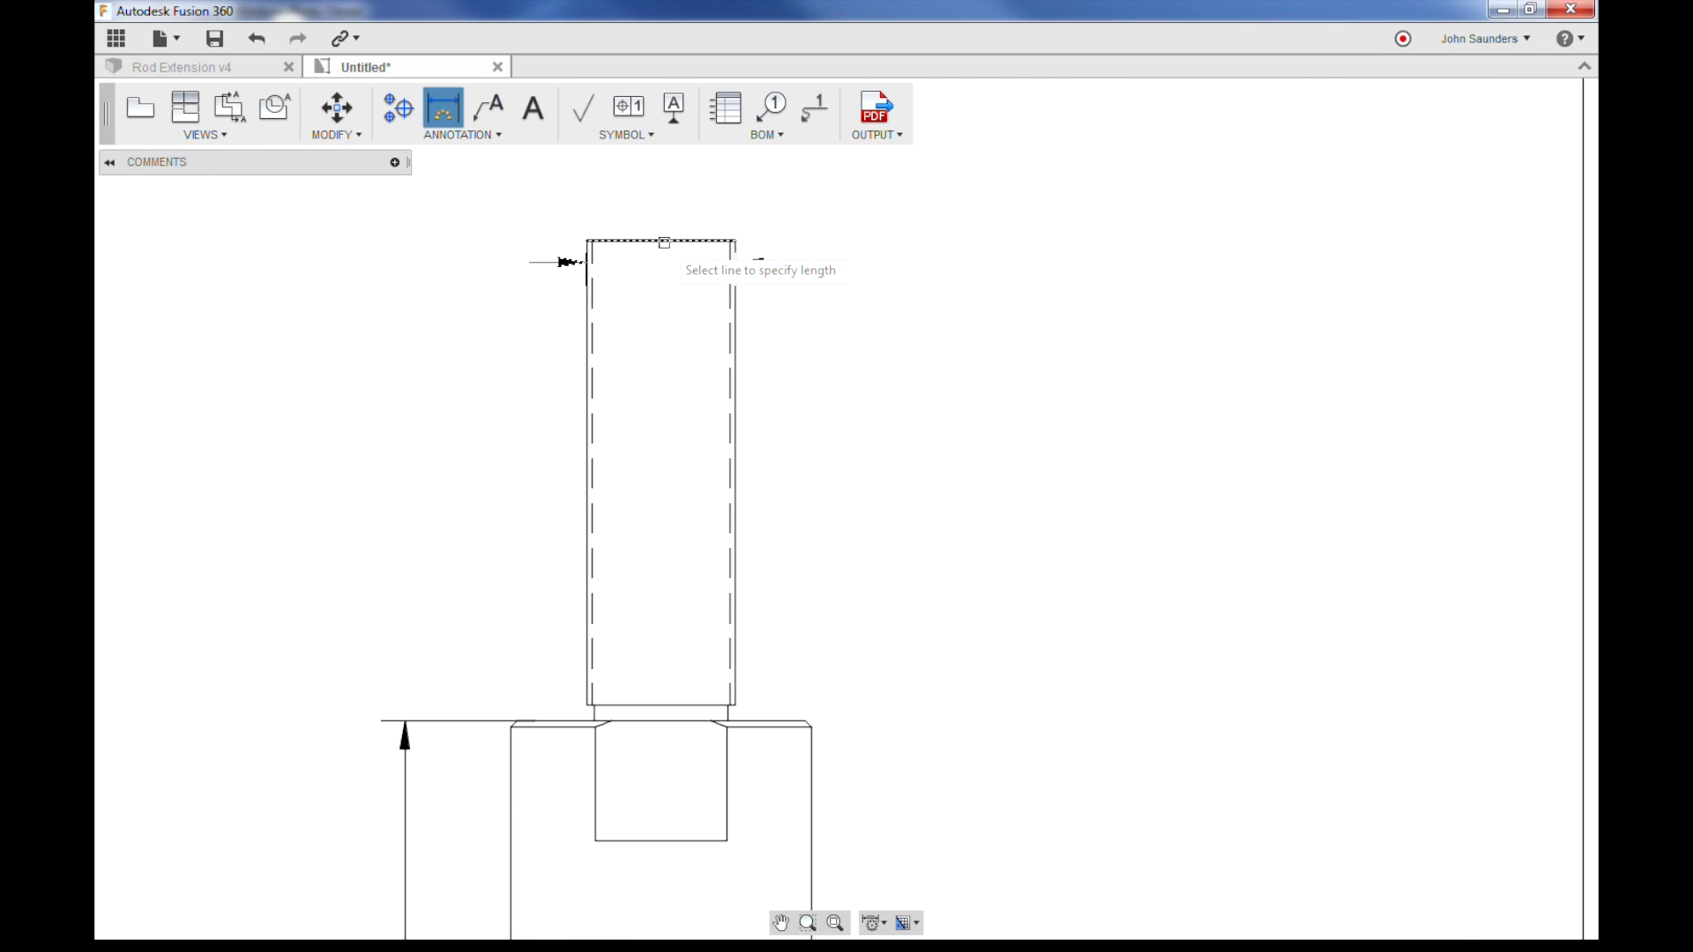
click(662, 242)
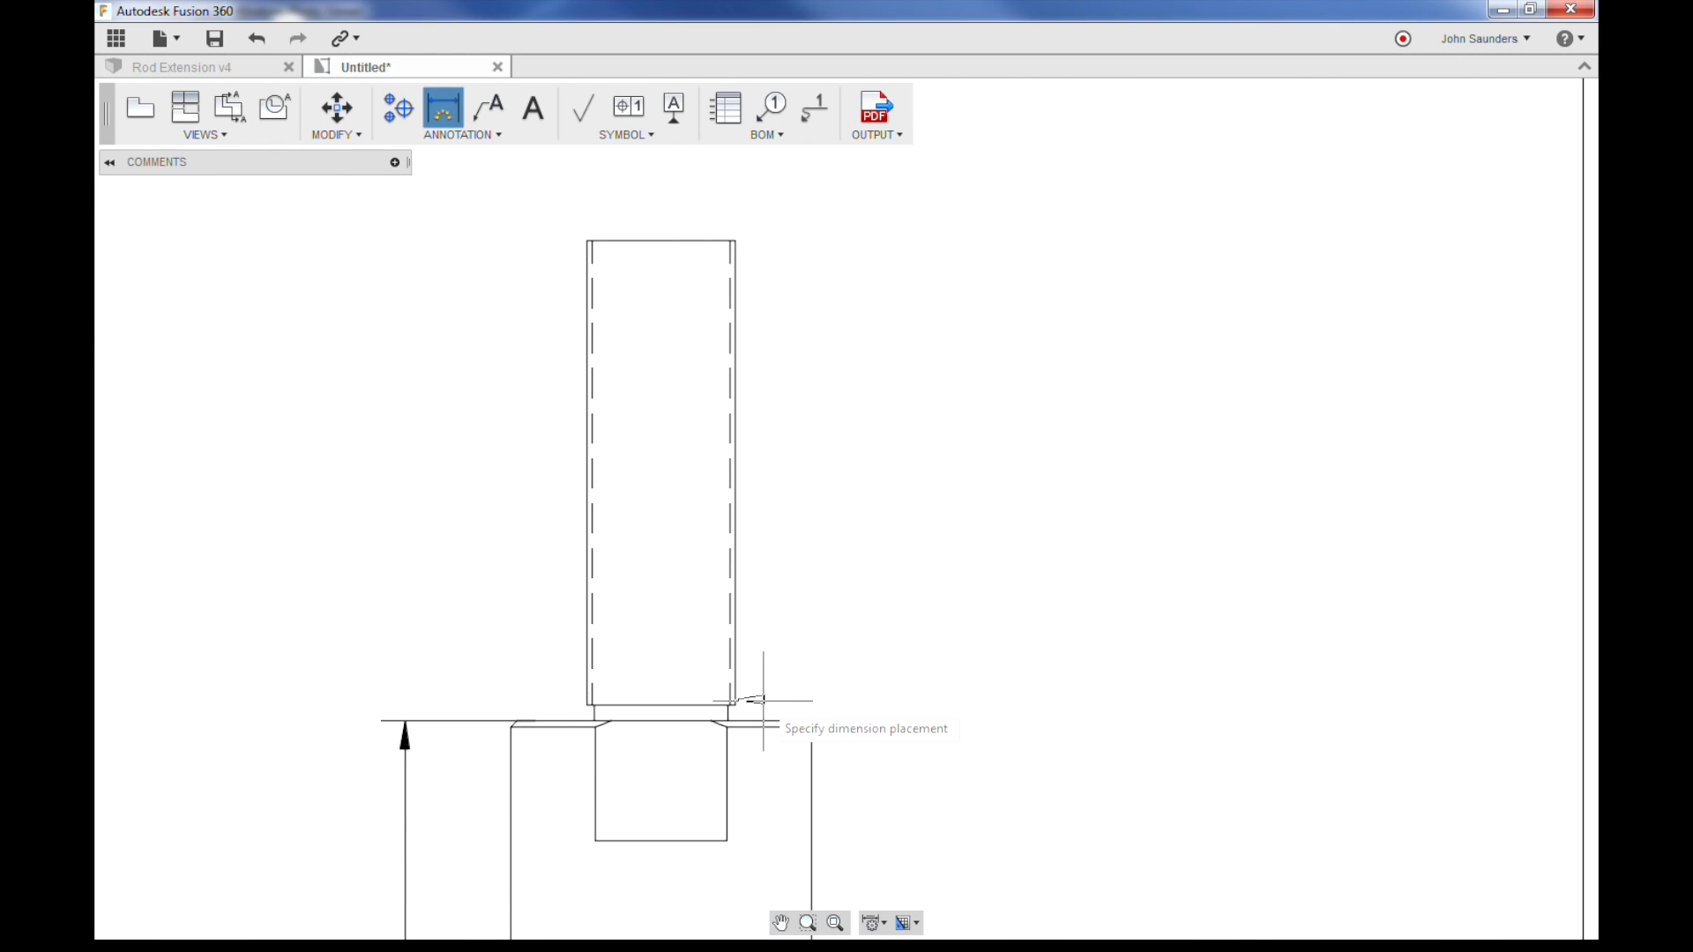
key(Escape)
click(836, 476)
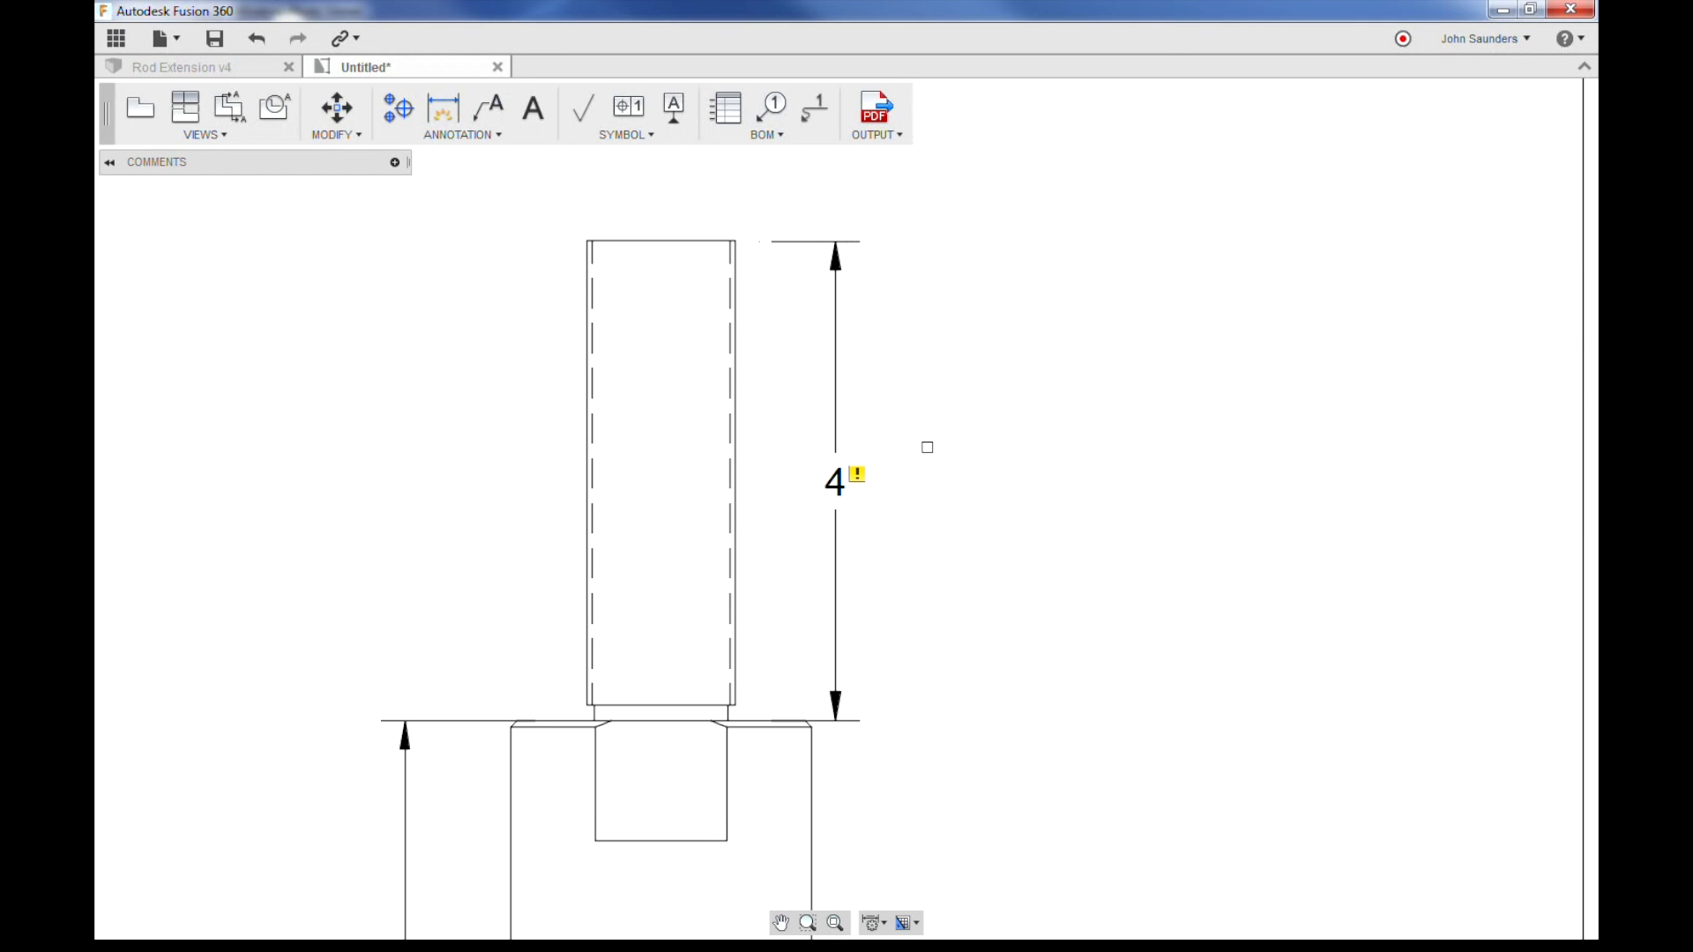
Delete the misplaced 4 dimension
key(Escape)
click(859, 476)
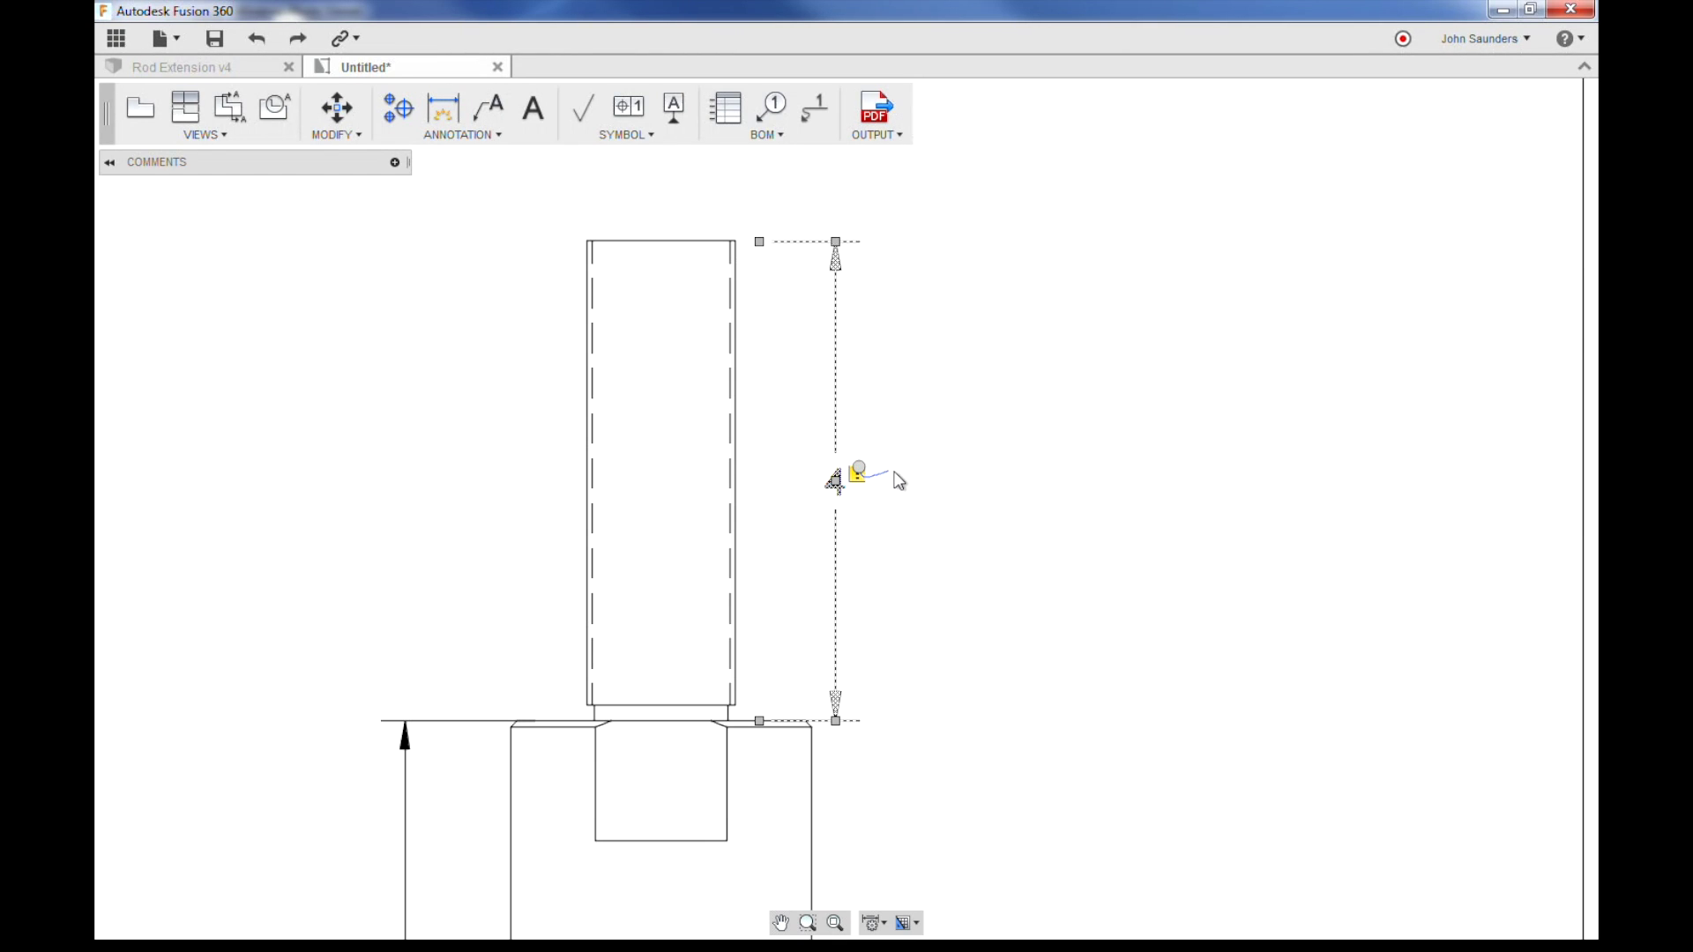
right_drag(915, 465, 785, 454)
Dimension the narrow rod's top edge again with a vertical 4 placed to its right
click(462, 134)
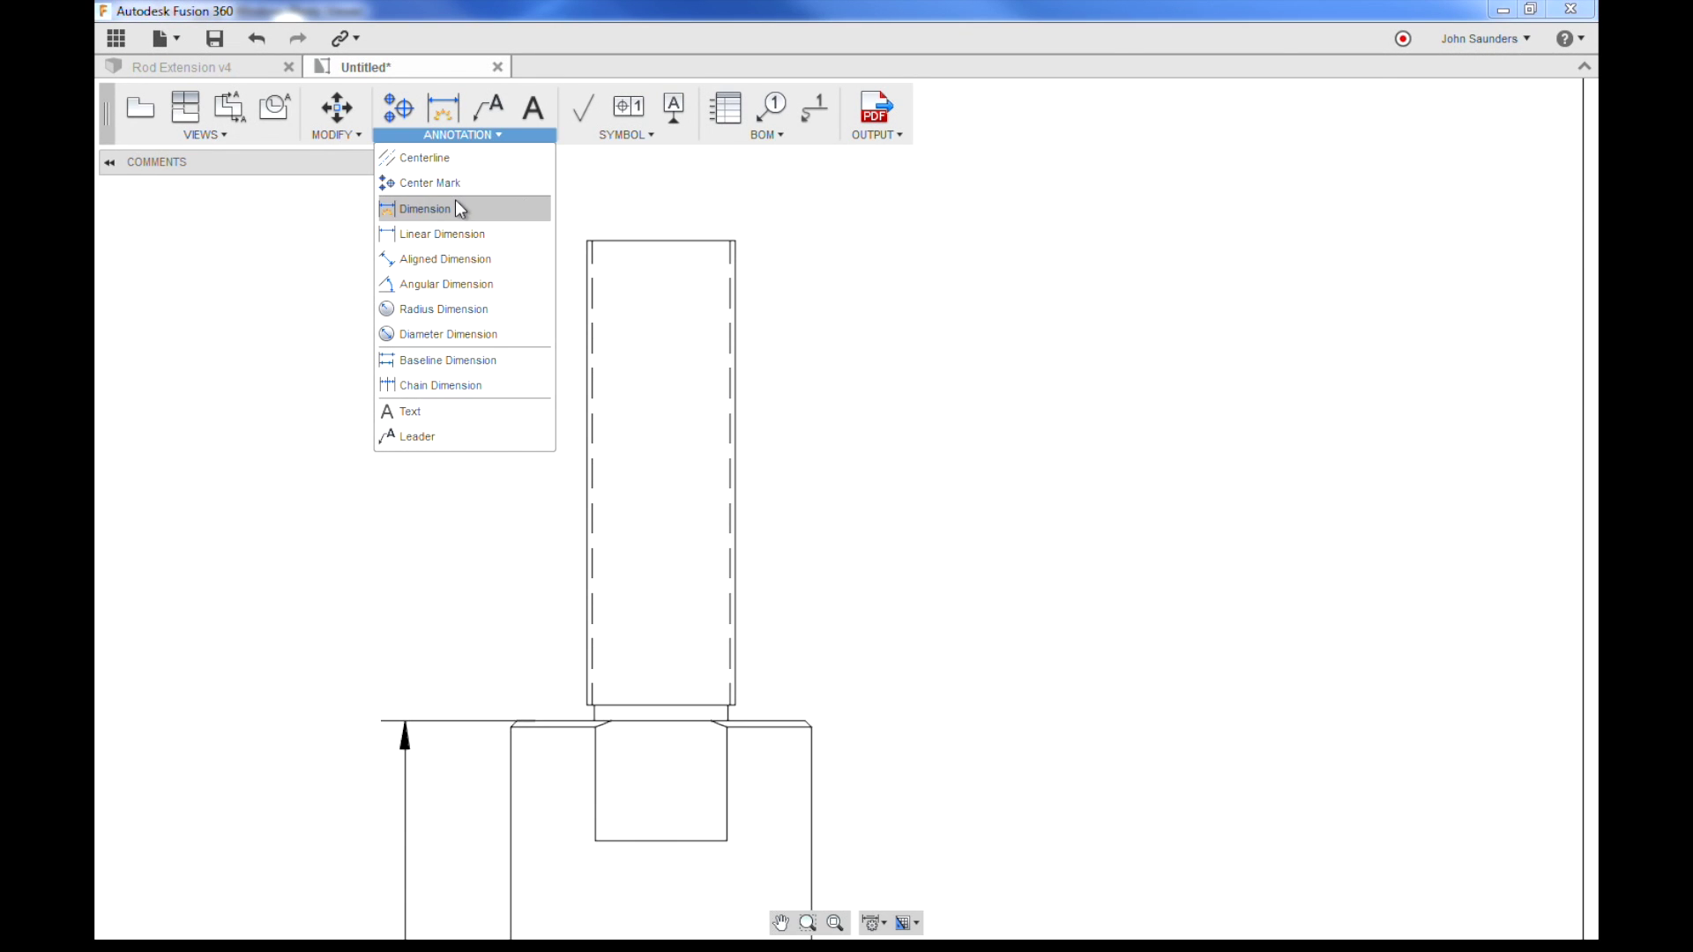
click(455, 209)
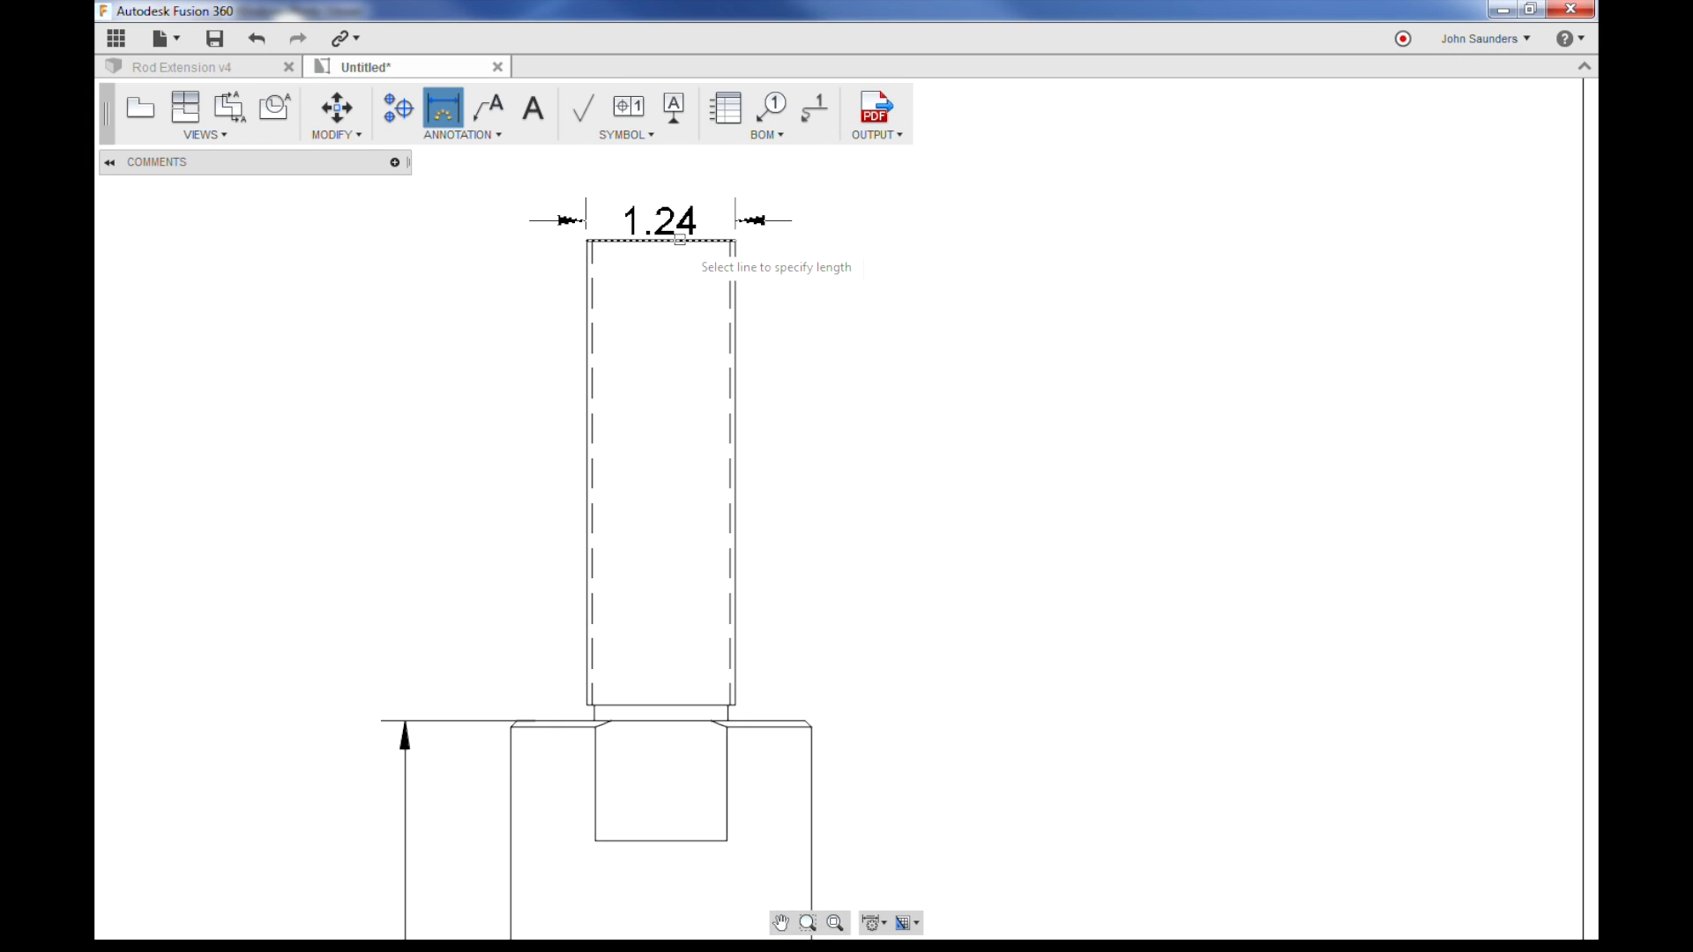
click(680, 239)
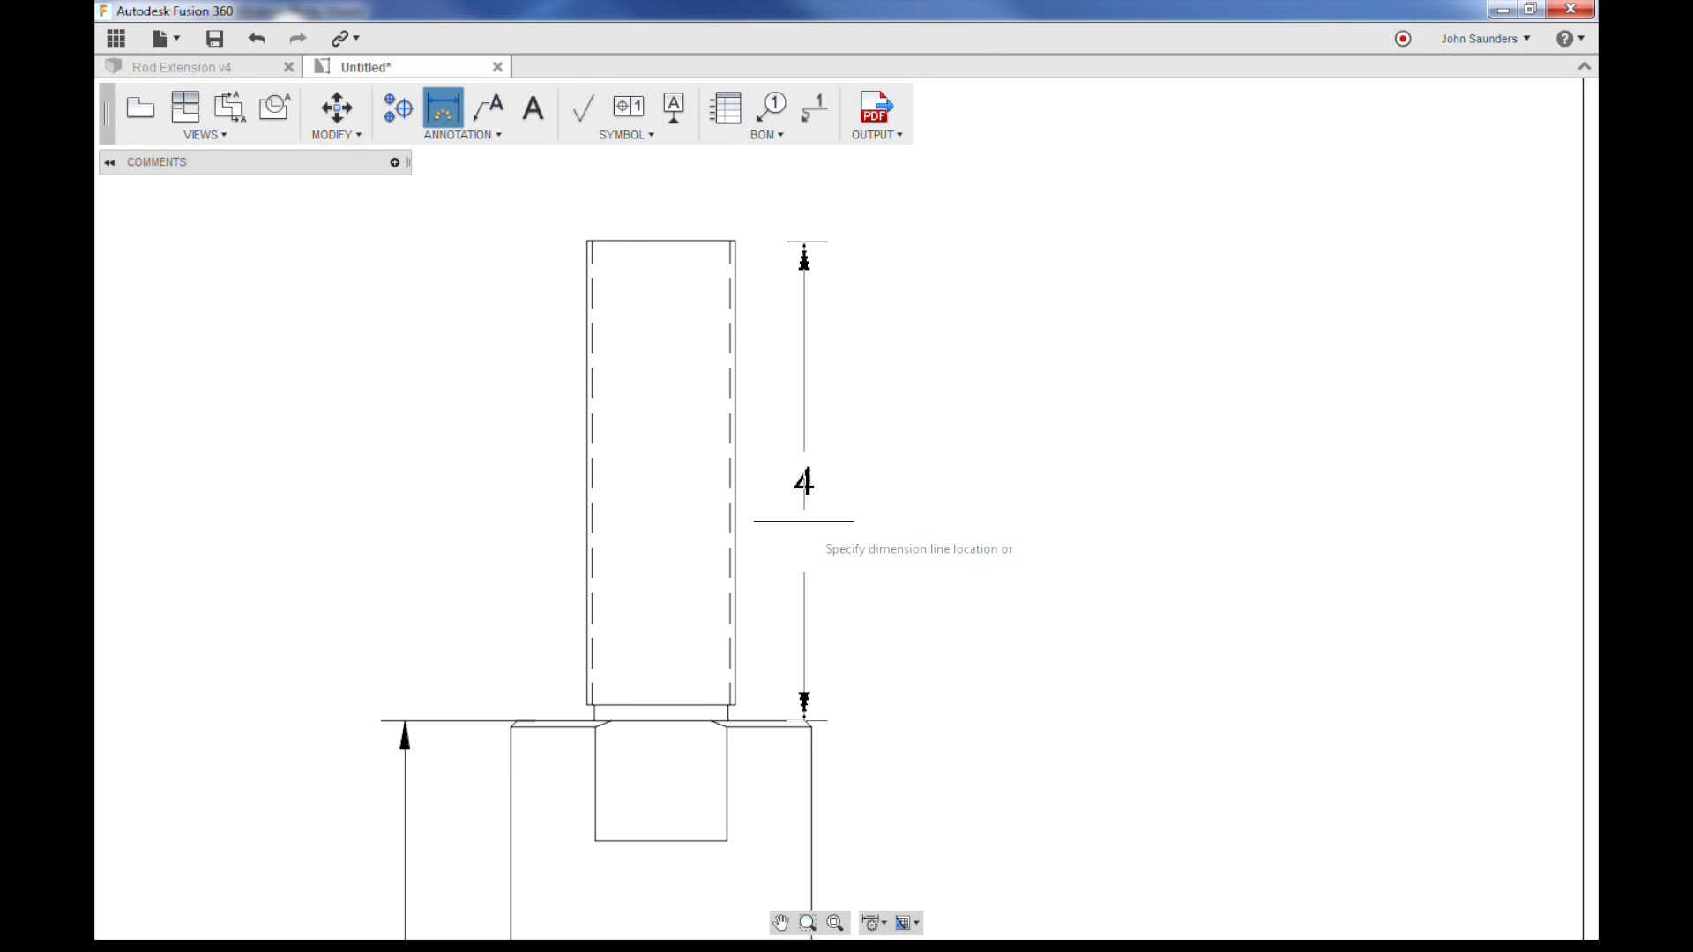
click(805, 519)
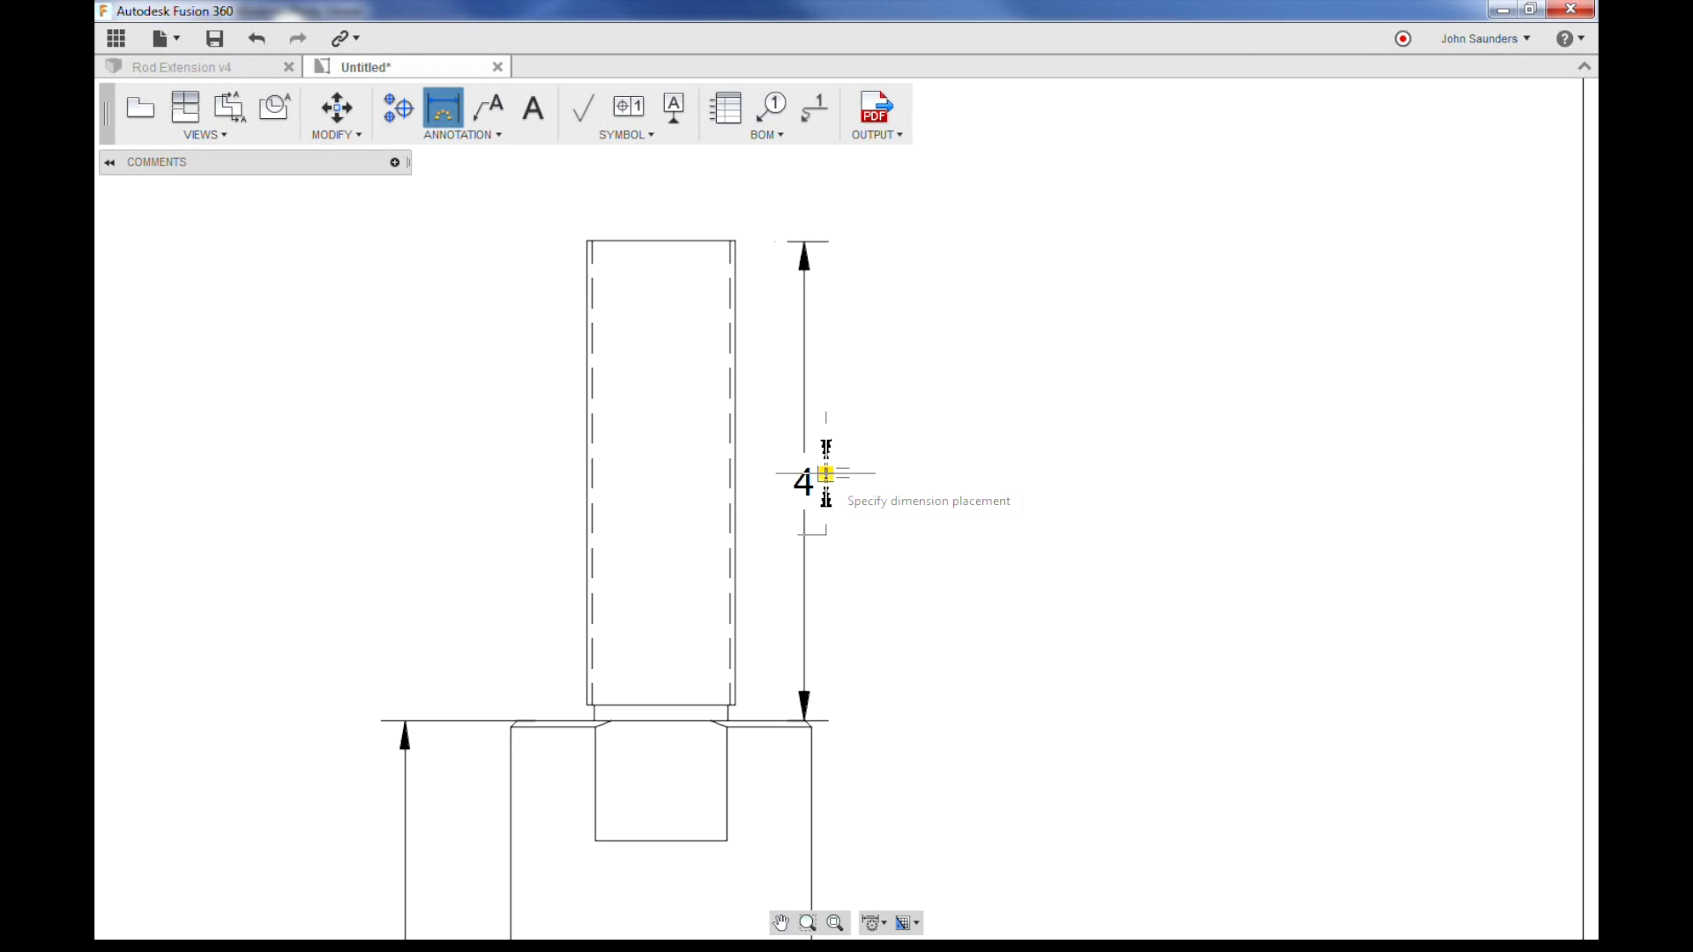
key(Escape)
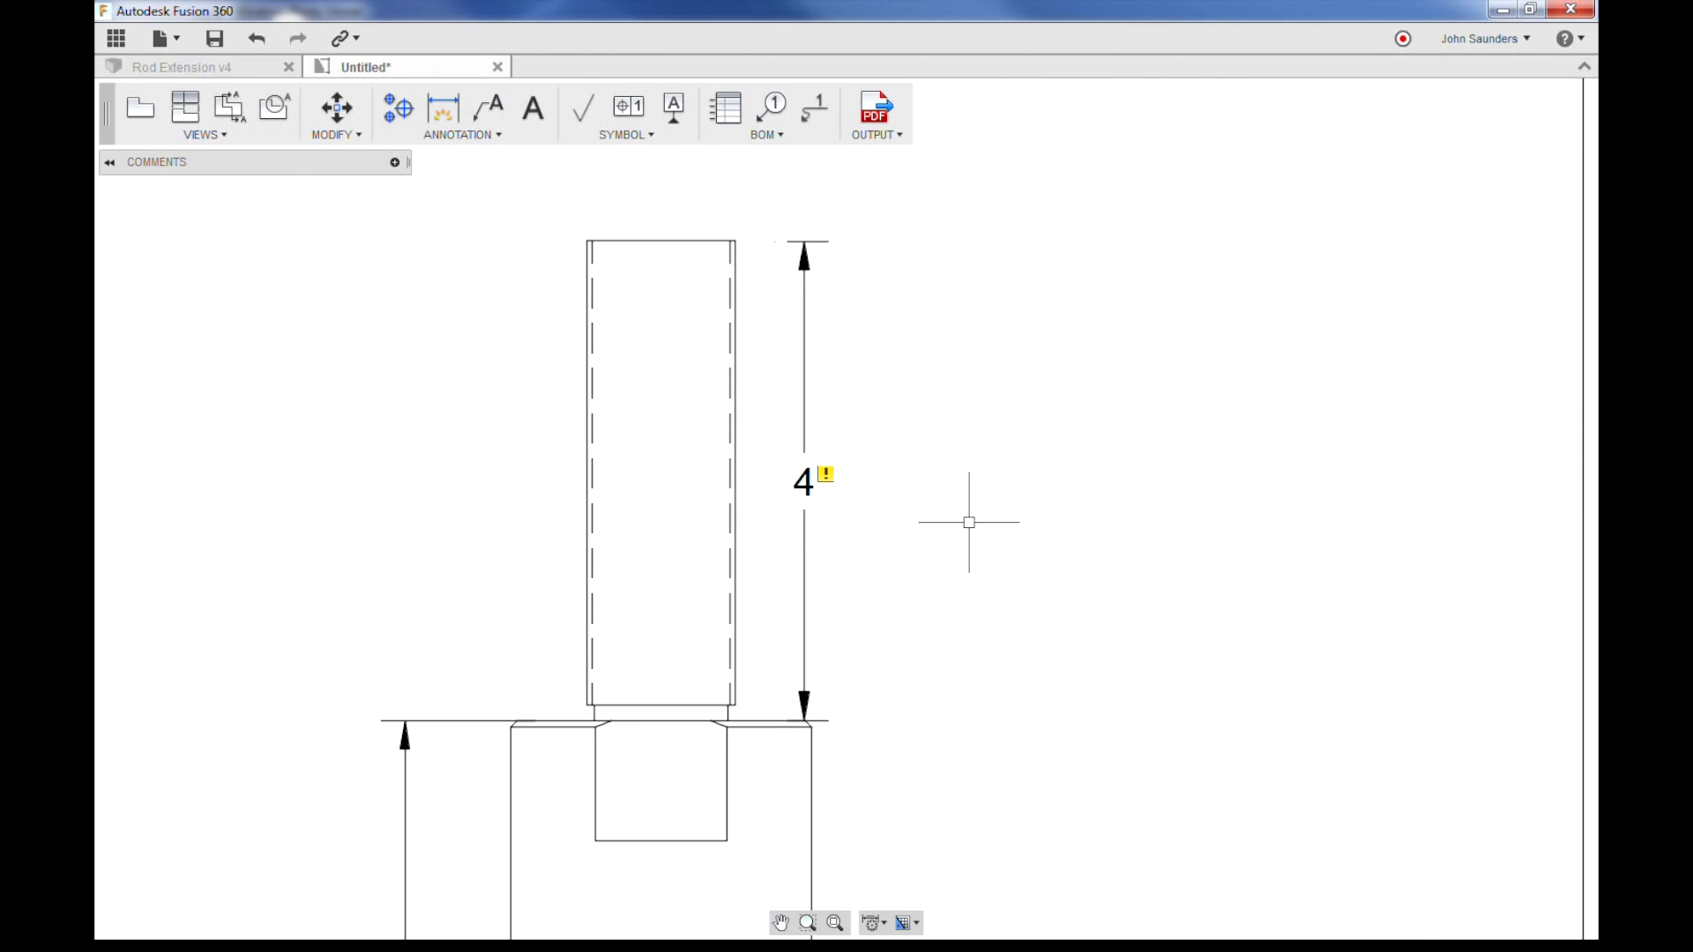
scroll(970, 452, down, 4)
scroll(1023, 562, down, 2)
scroll(941, 518, up, 1)
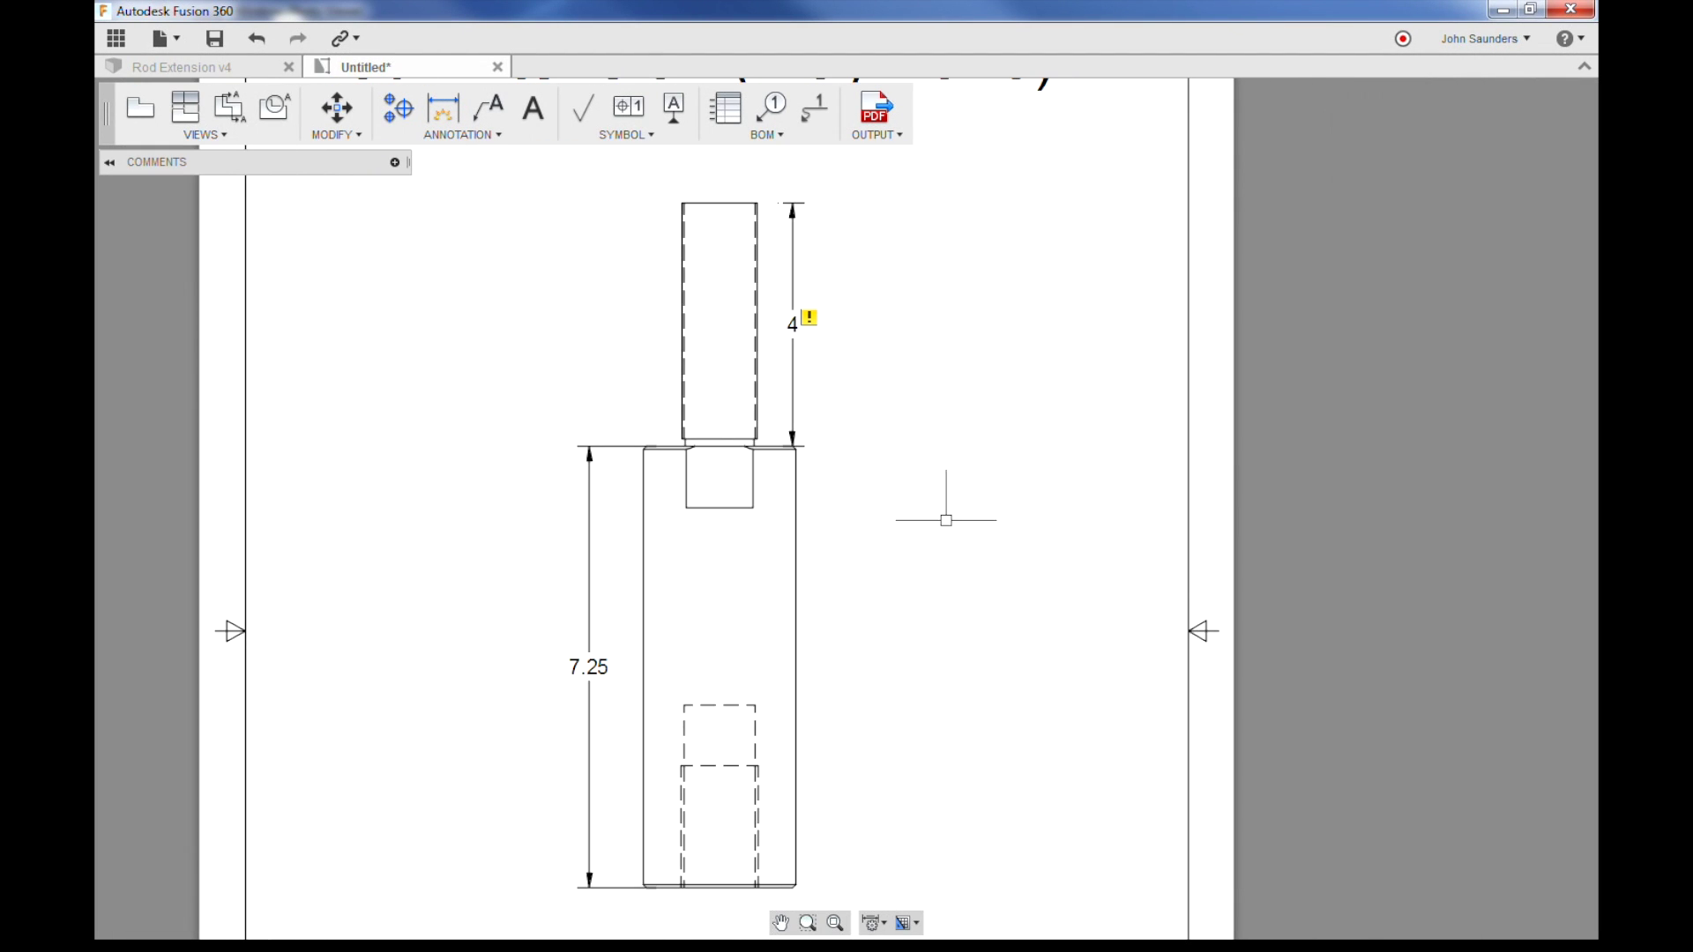
Turn on Alternate Units for the 7.25 dimension so it reads 7.25 [184.15mm]
double_click(592, 661)
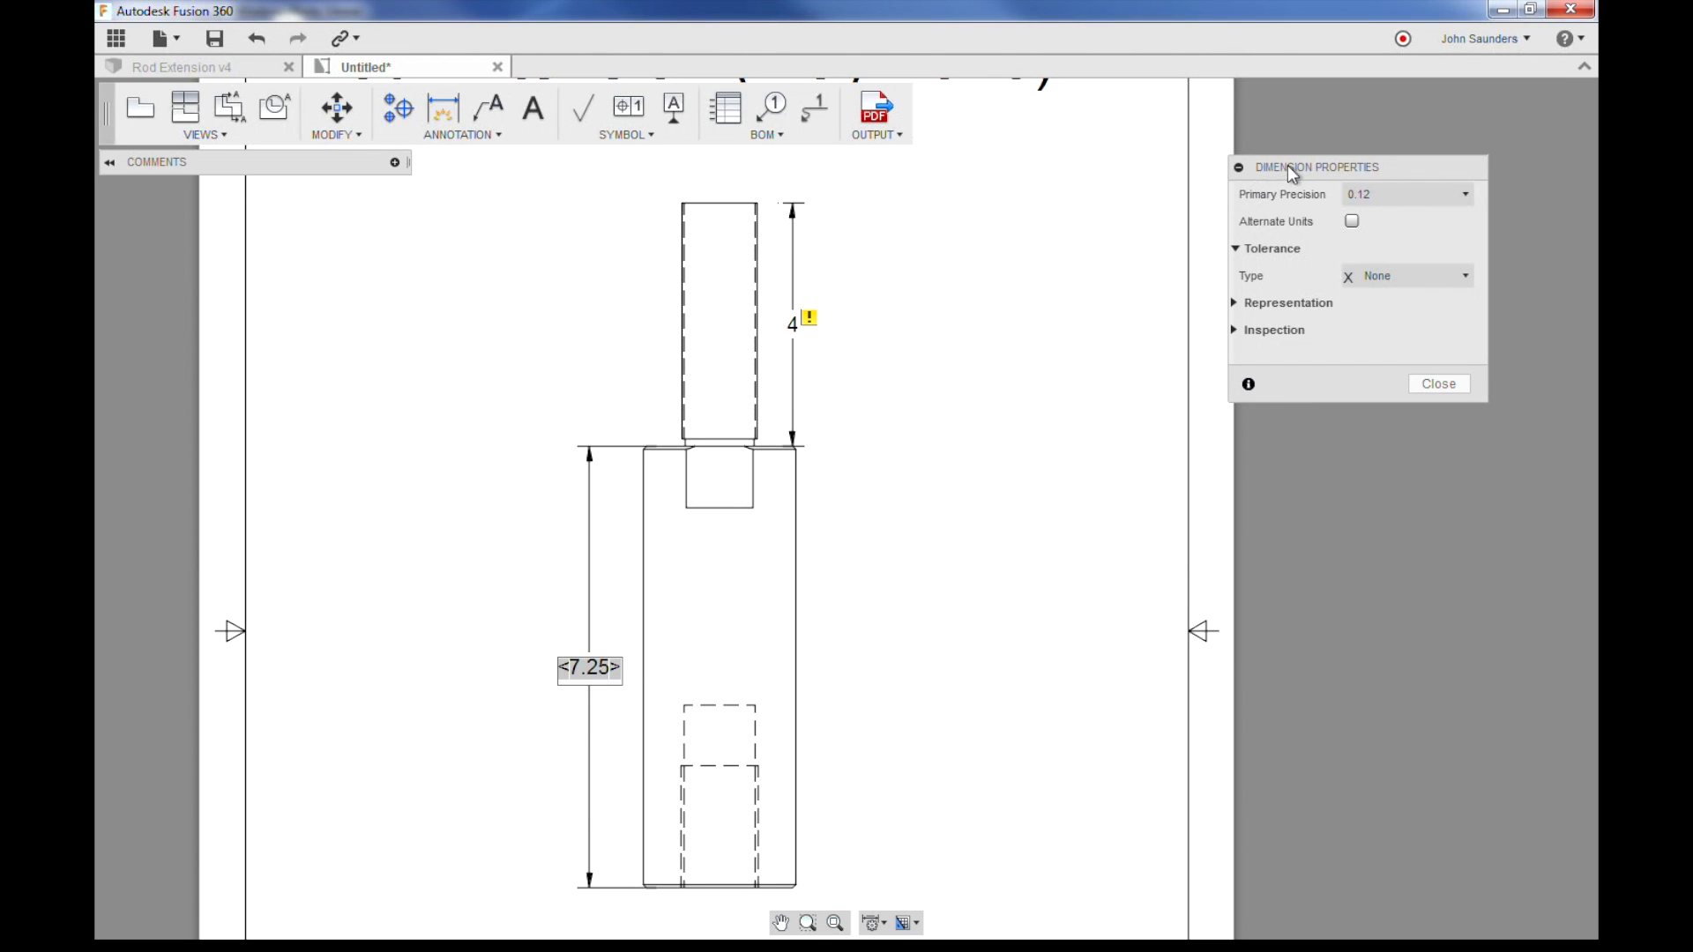
drag(1289, 168, 1138, 189)
click(1199, 245)
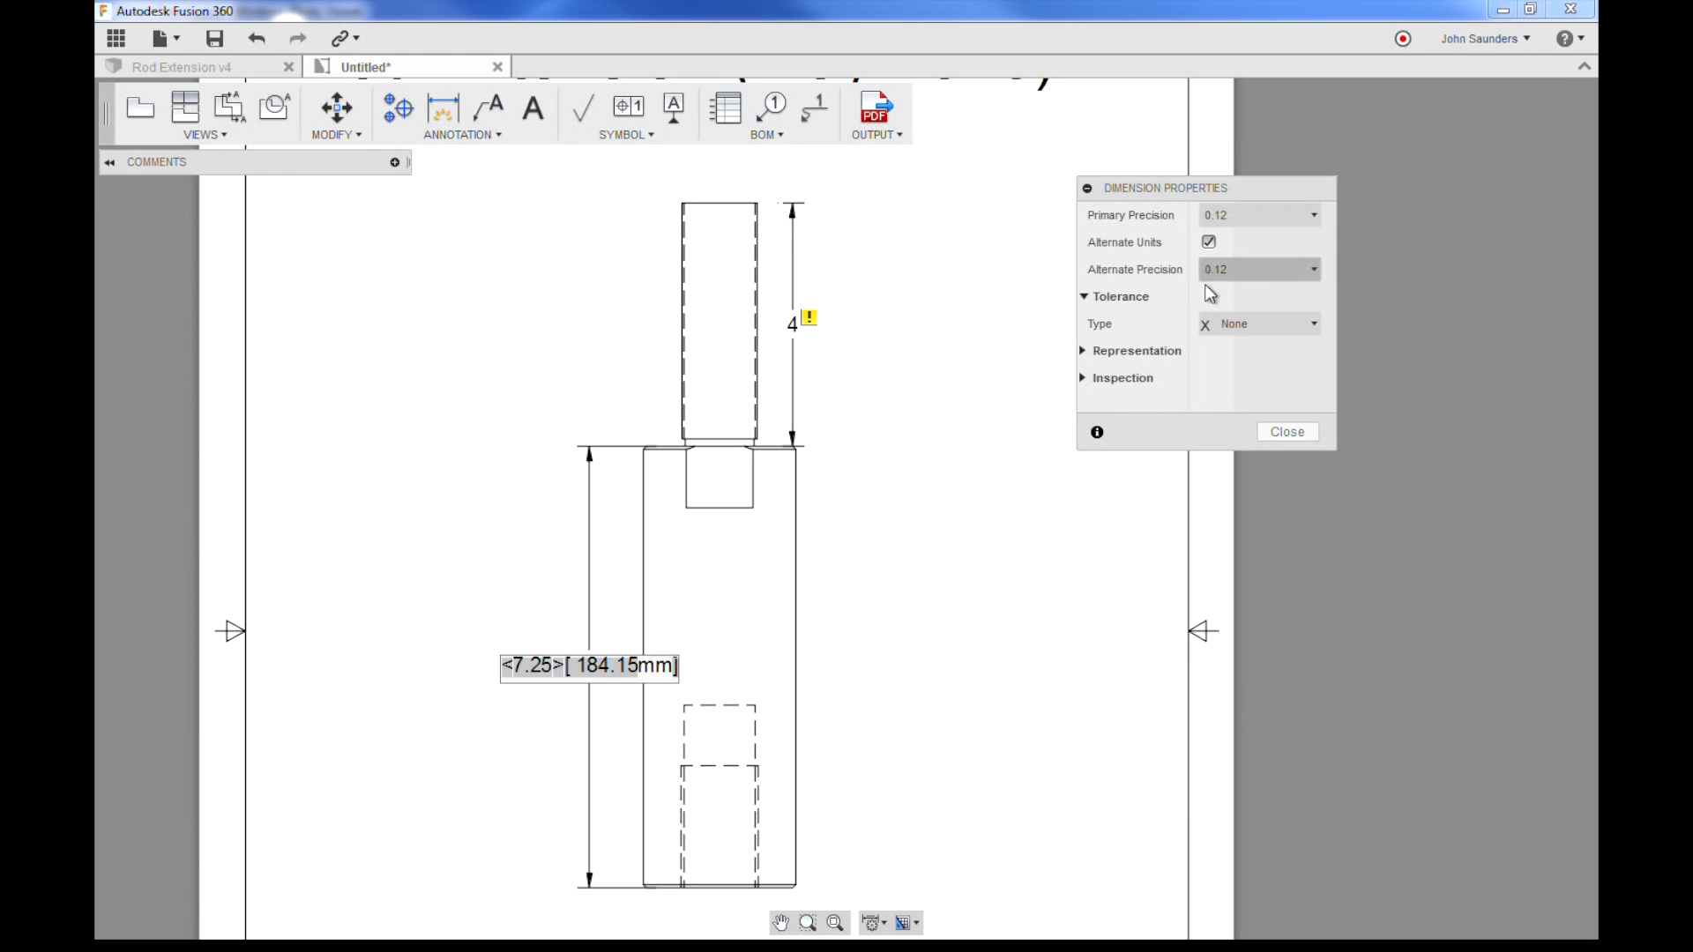
click(1275, 432)
click(1009, 555)
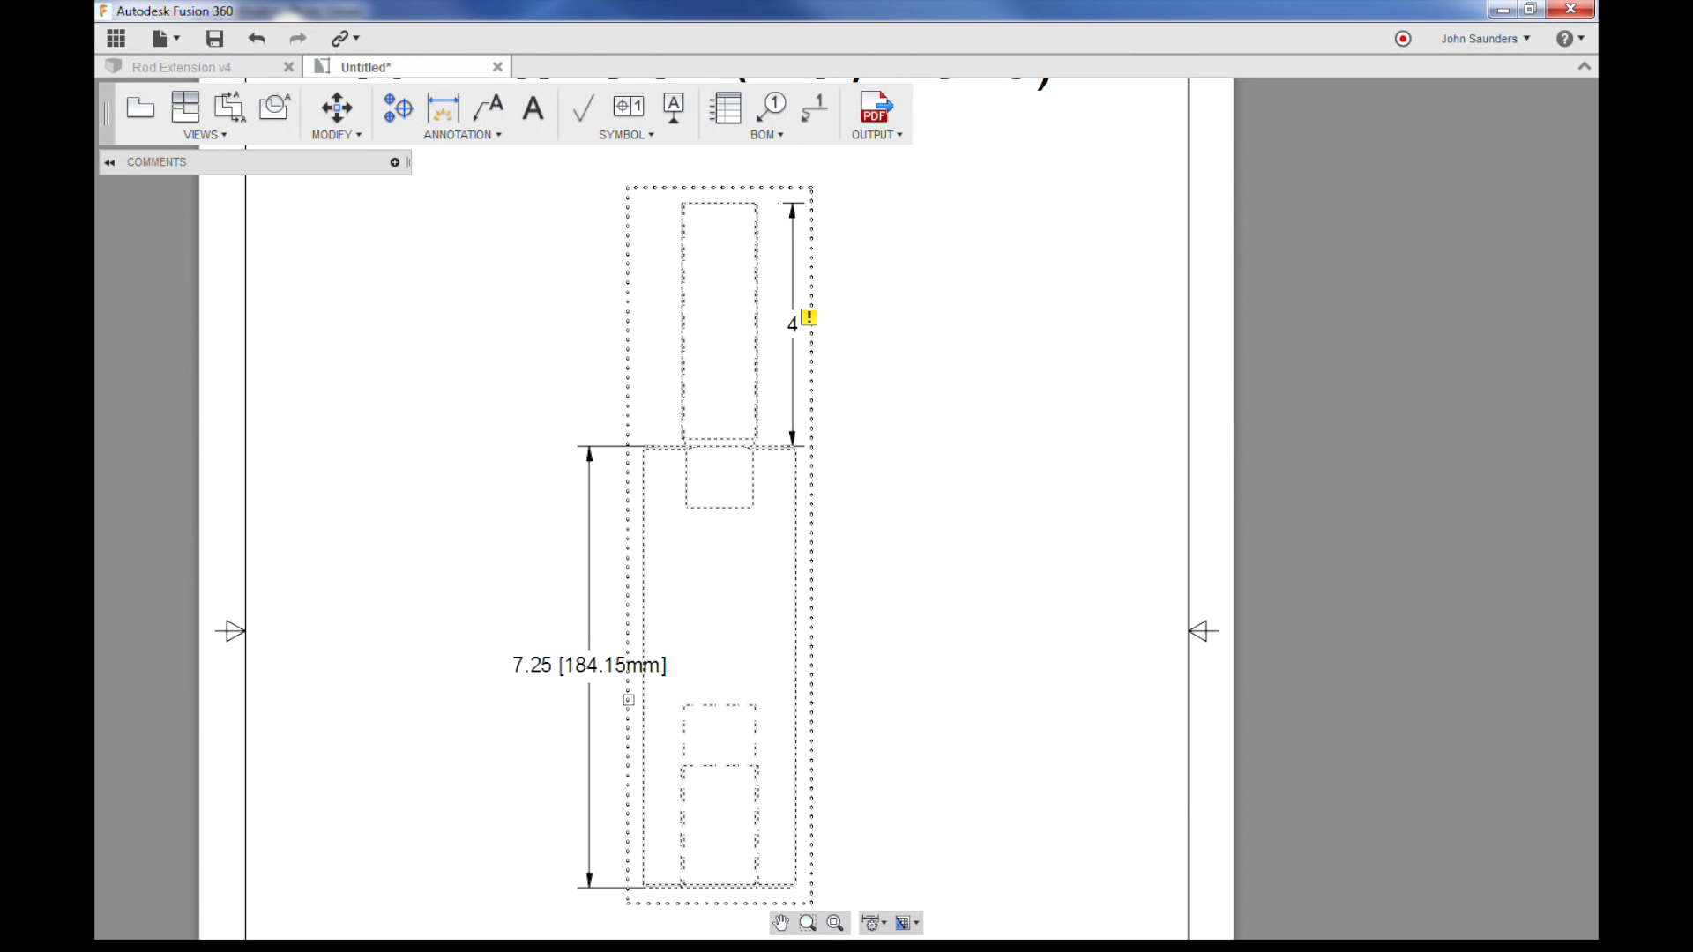
Move the 7.25 [184.15mm] dimension text farther left of the body
click(557, 667)
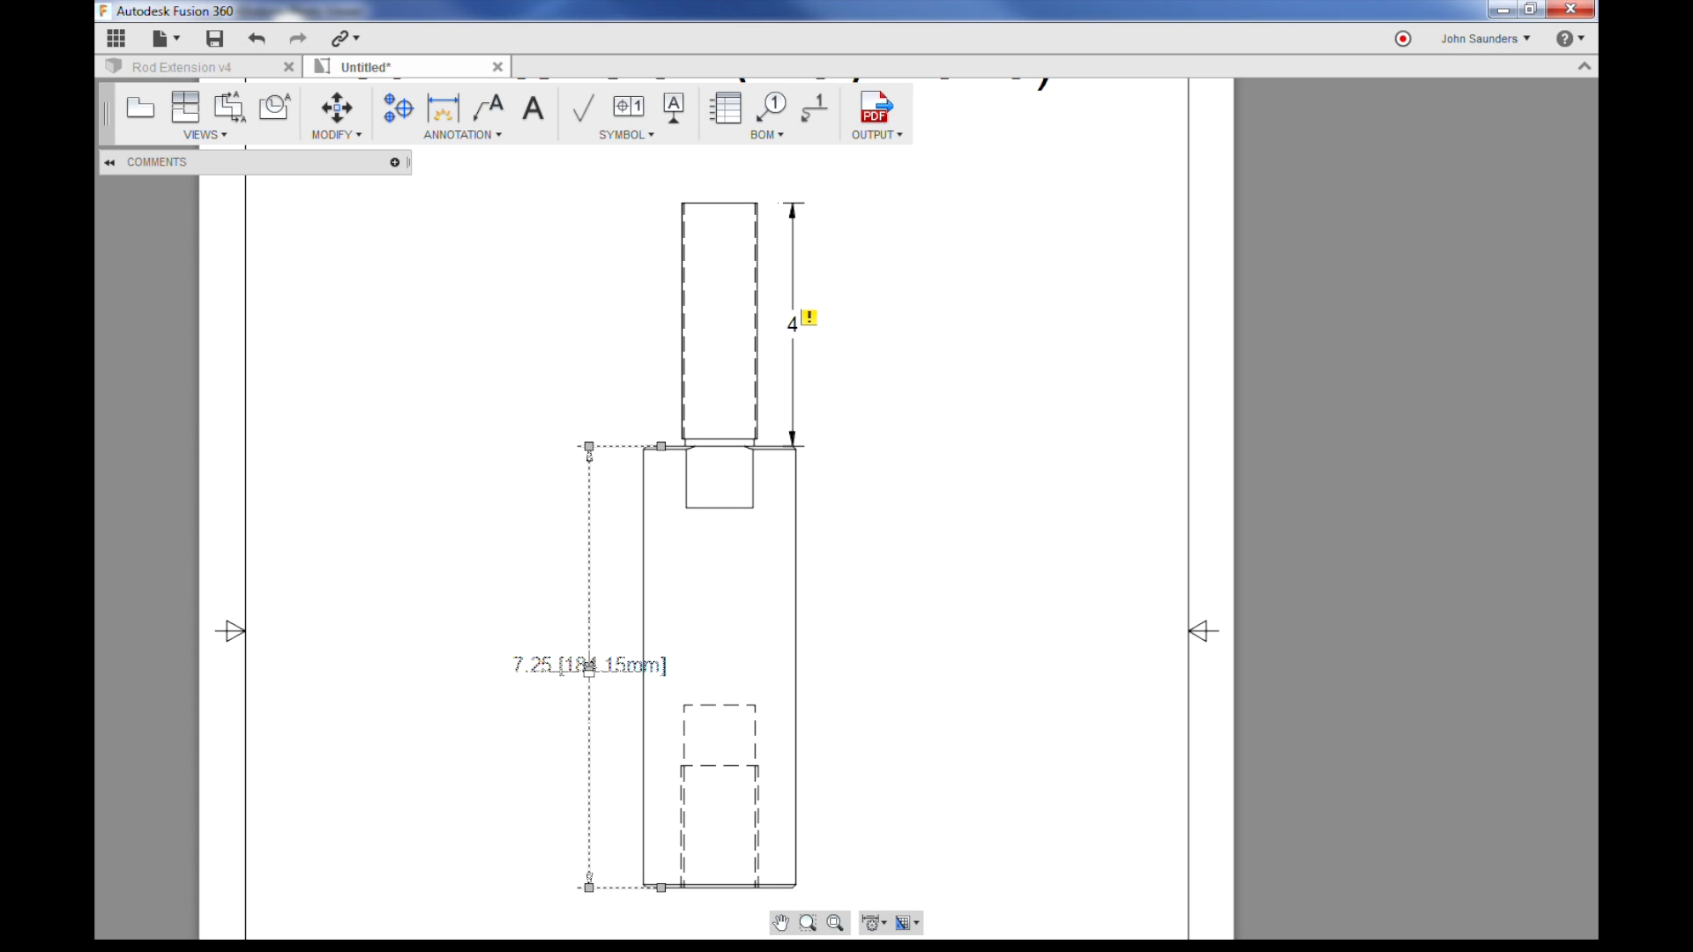
click(589, 671)
click(588, 668)
click(590, 667)
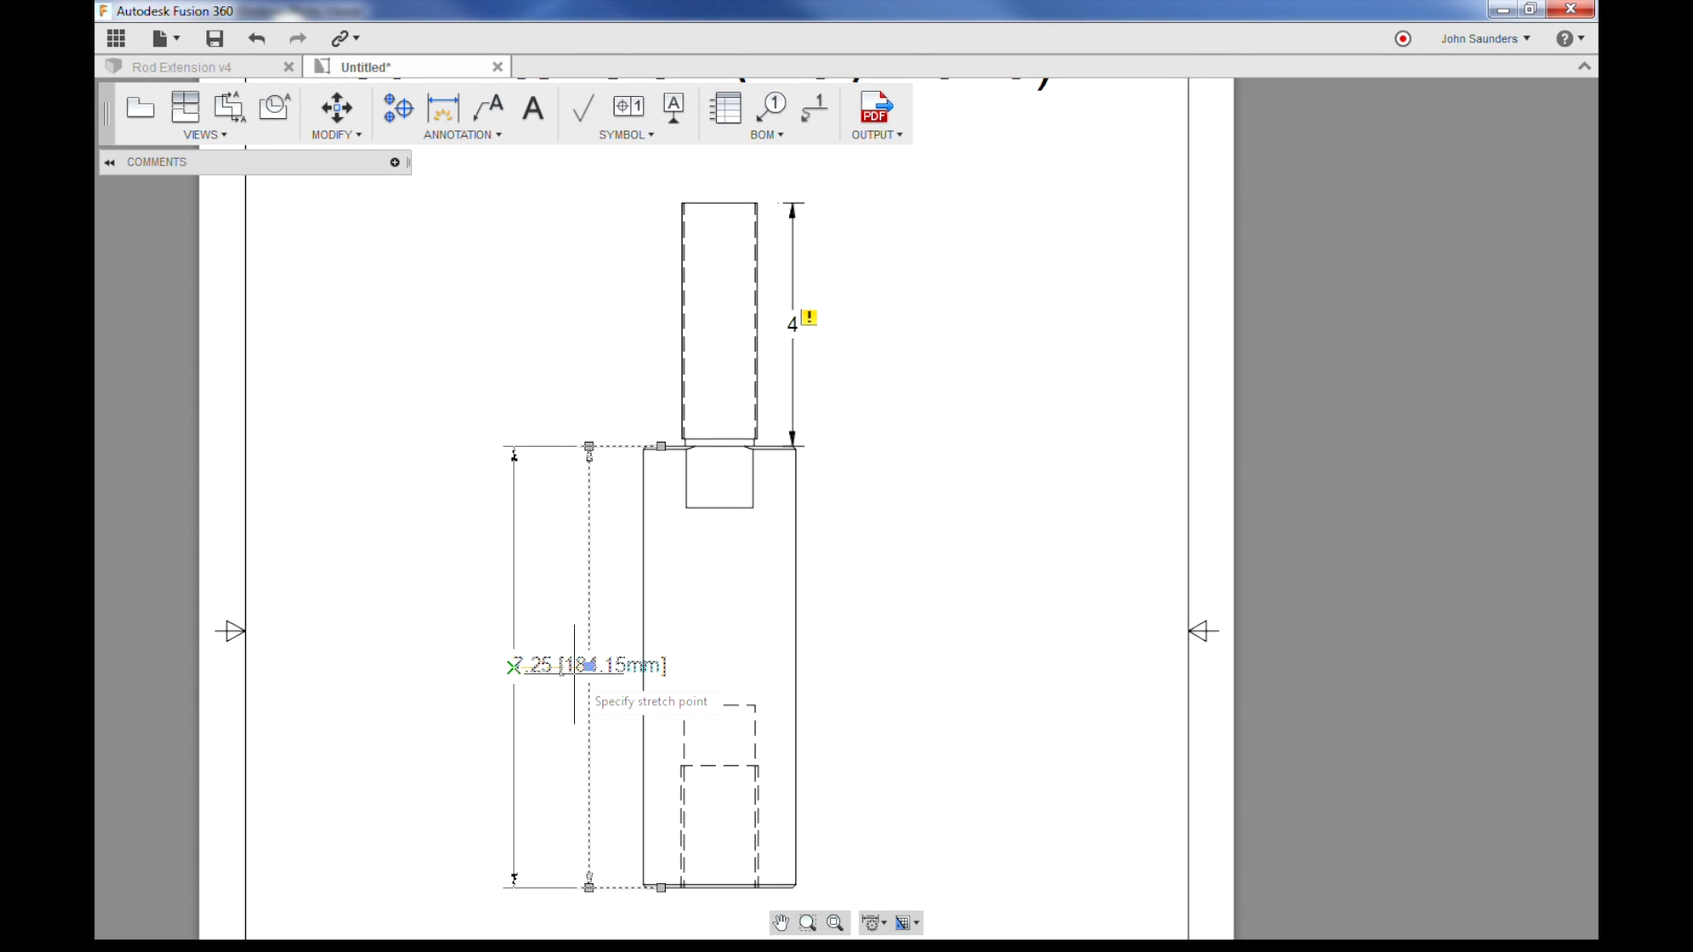
click(514, 667)
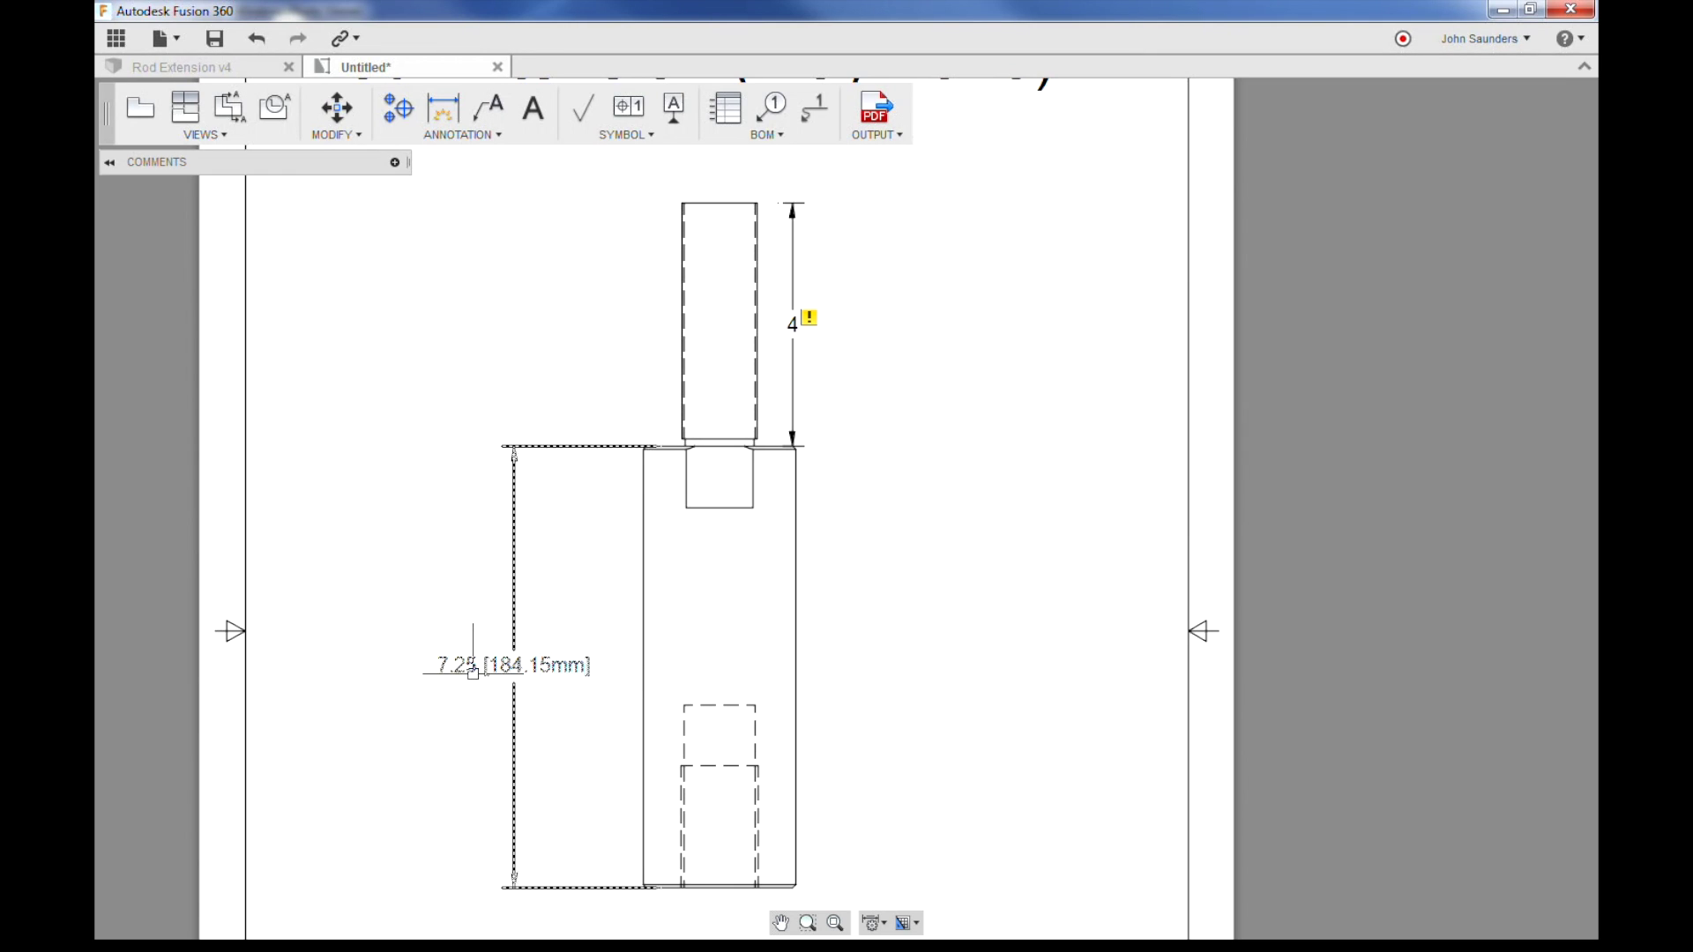
Give the 4 dimension a Deviation tolerance of +0 / -0.005
double_click(792, 328)
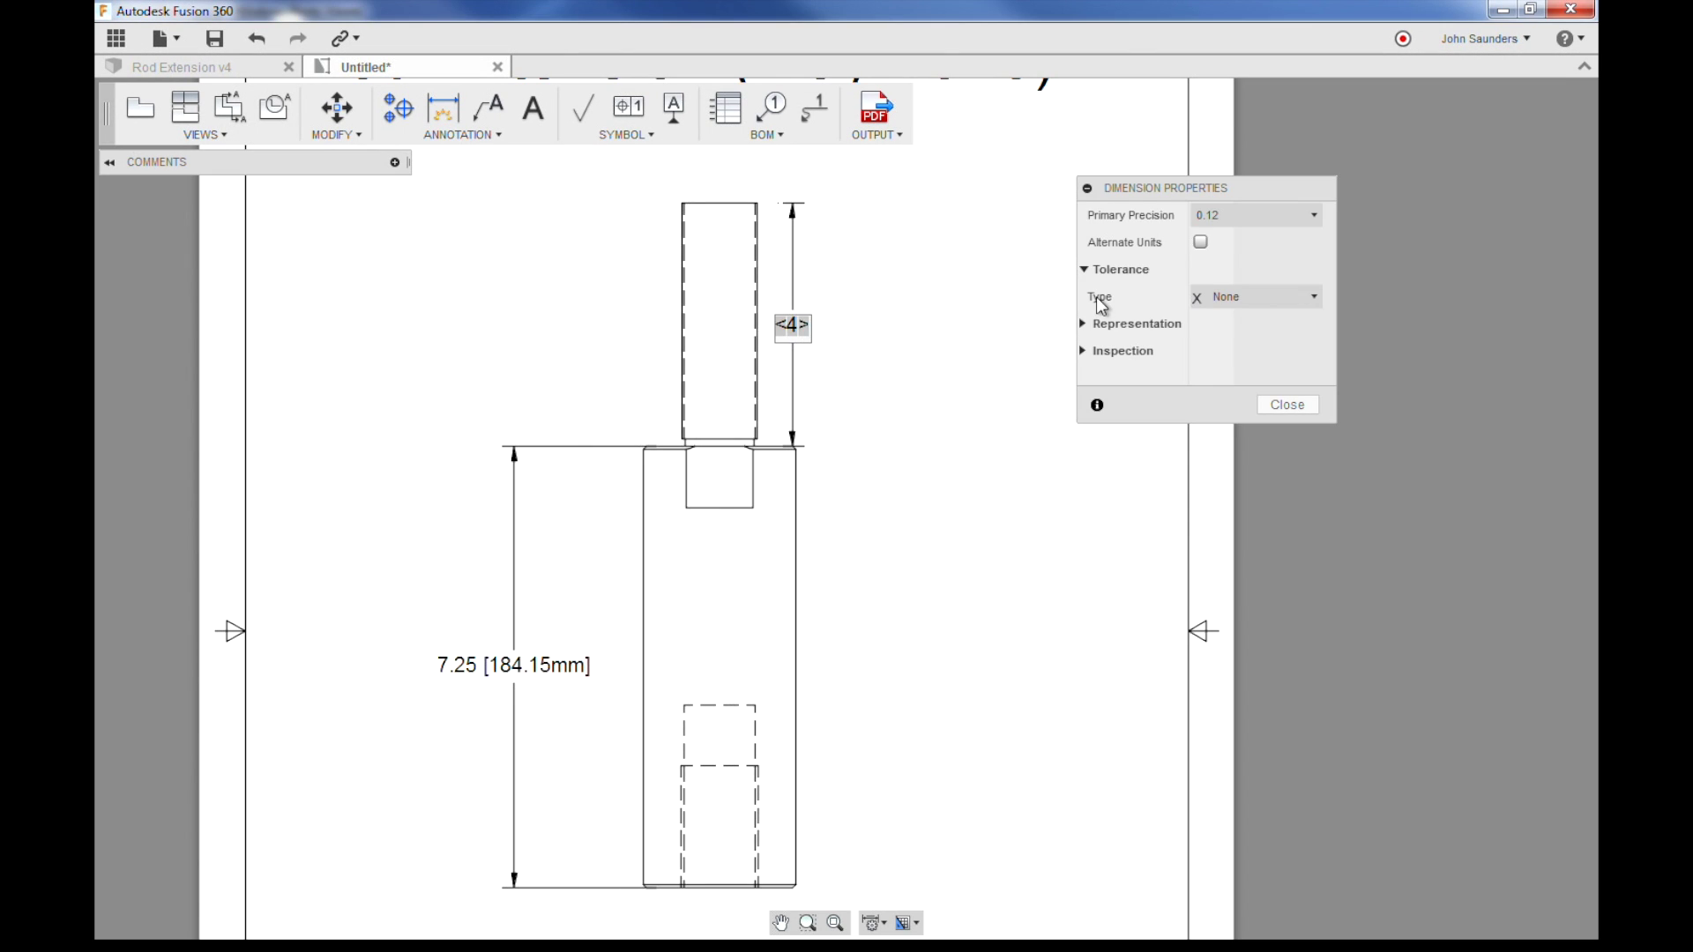
click(1237, 302)
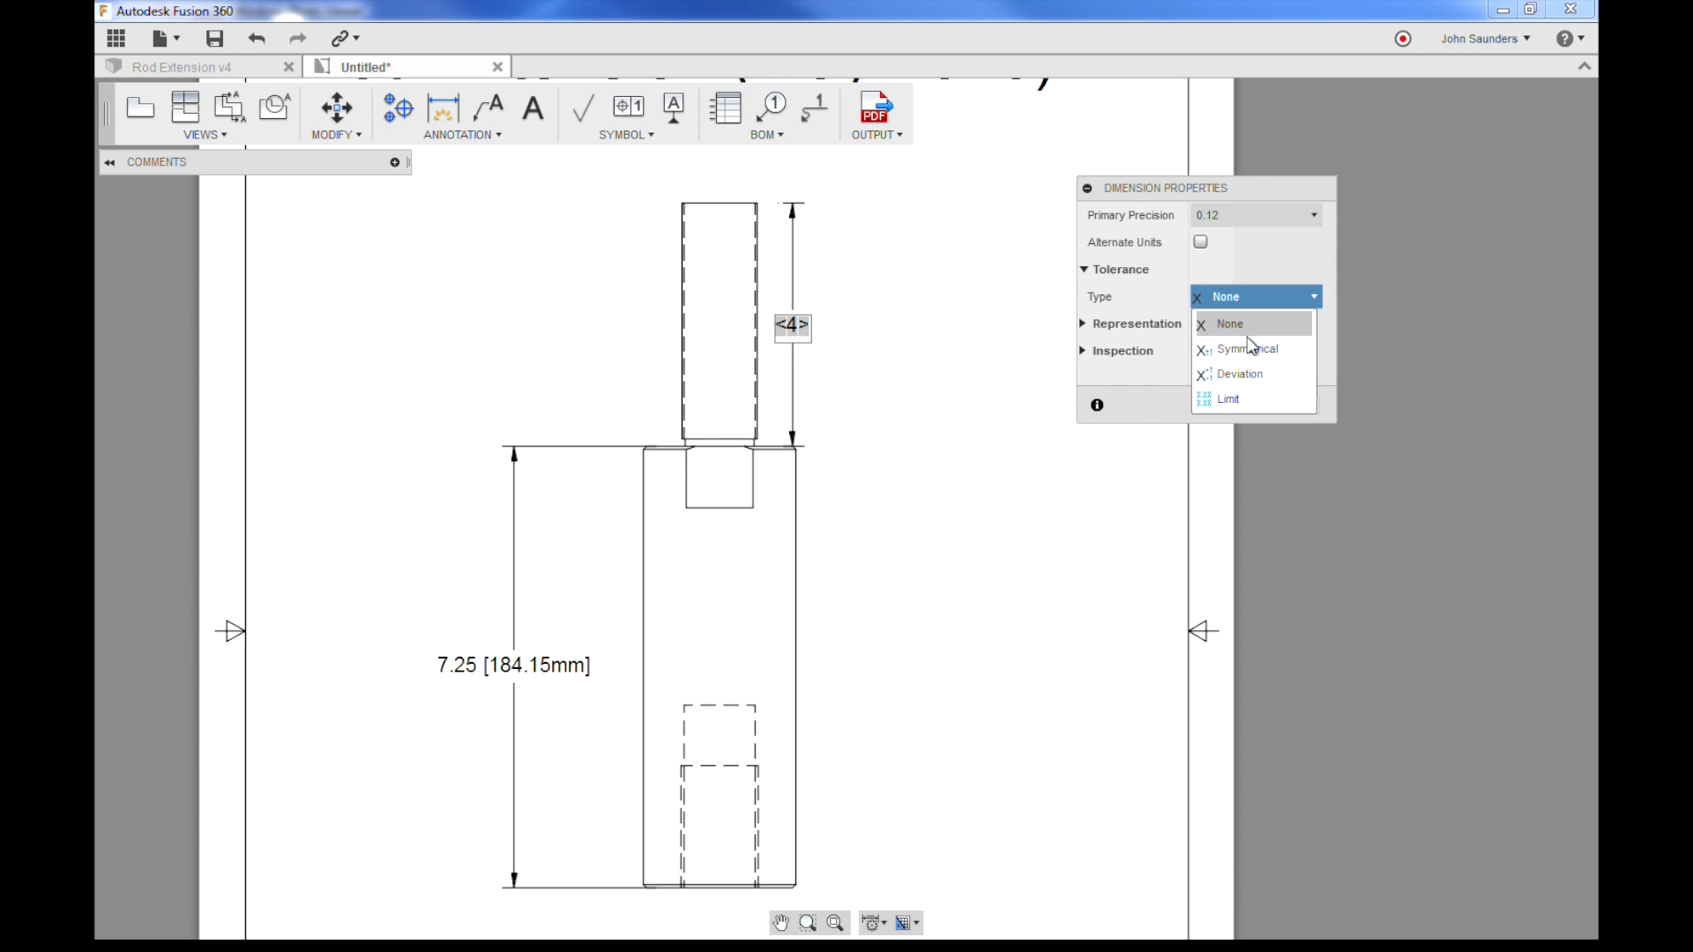
click(1241, 369)
click(1235, 324)
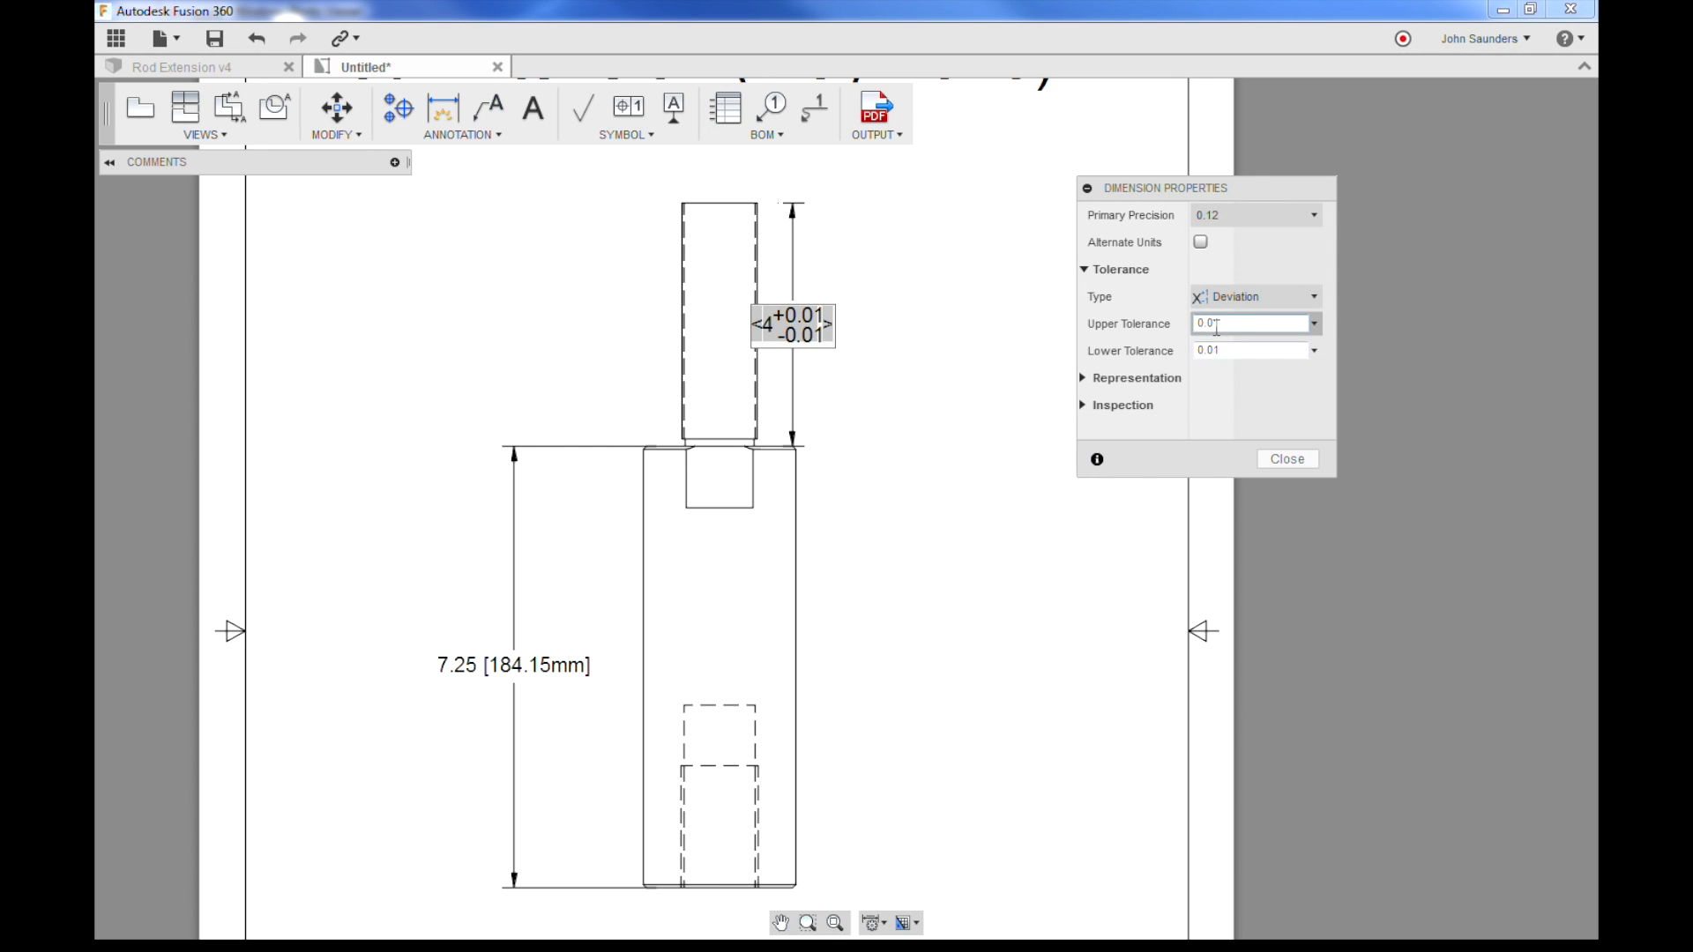
text(0)
click(1239, 350)
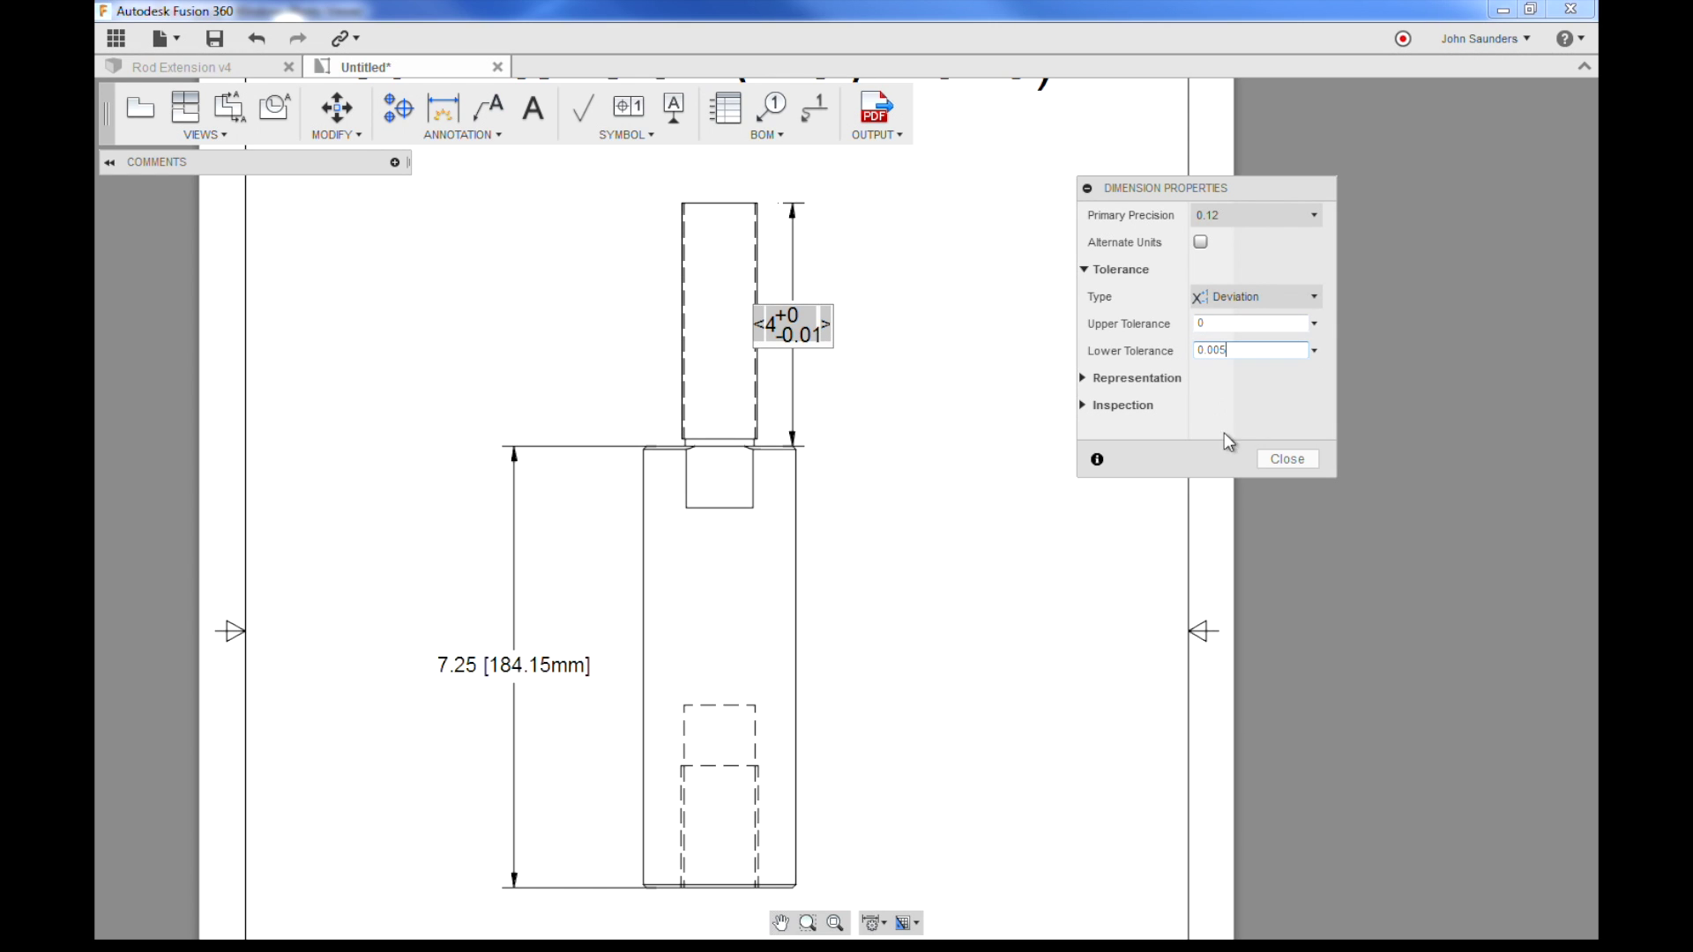
click(1287, 459)
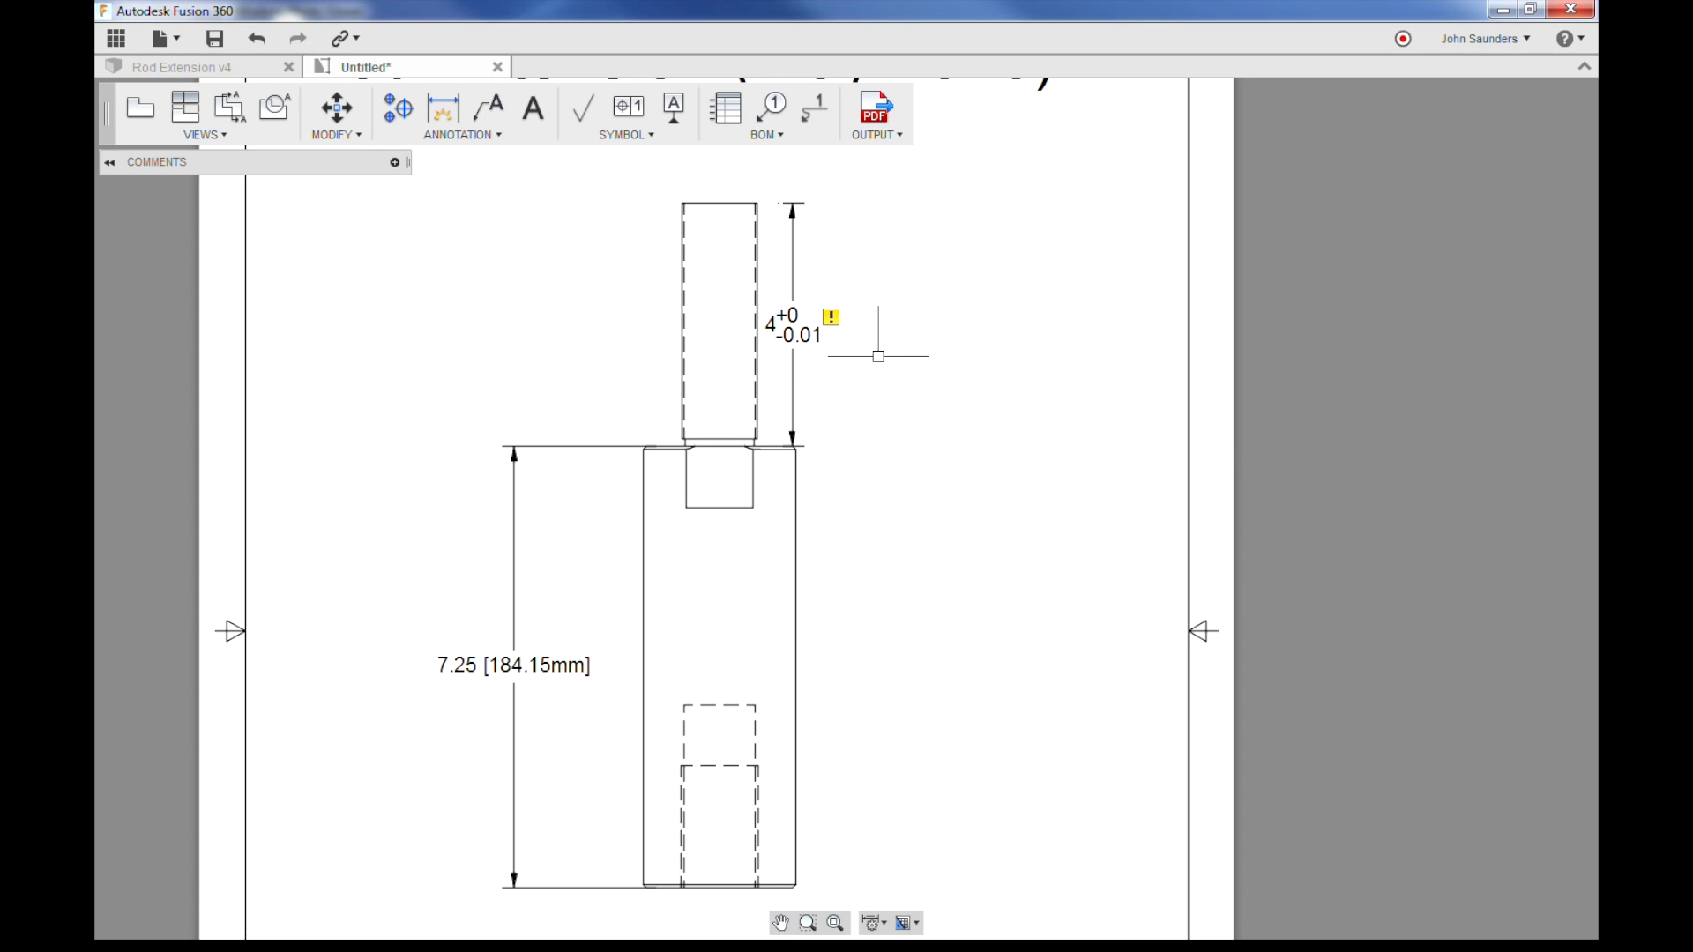
Nudge the toleranced dimension toward the rod and set its precision to 0.123
drag(793, 324, 807, 325)
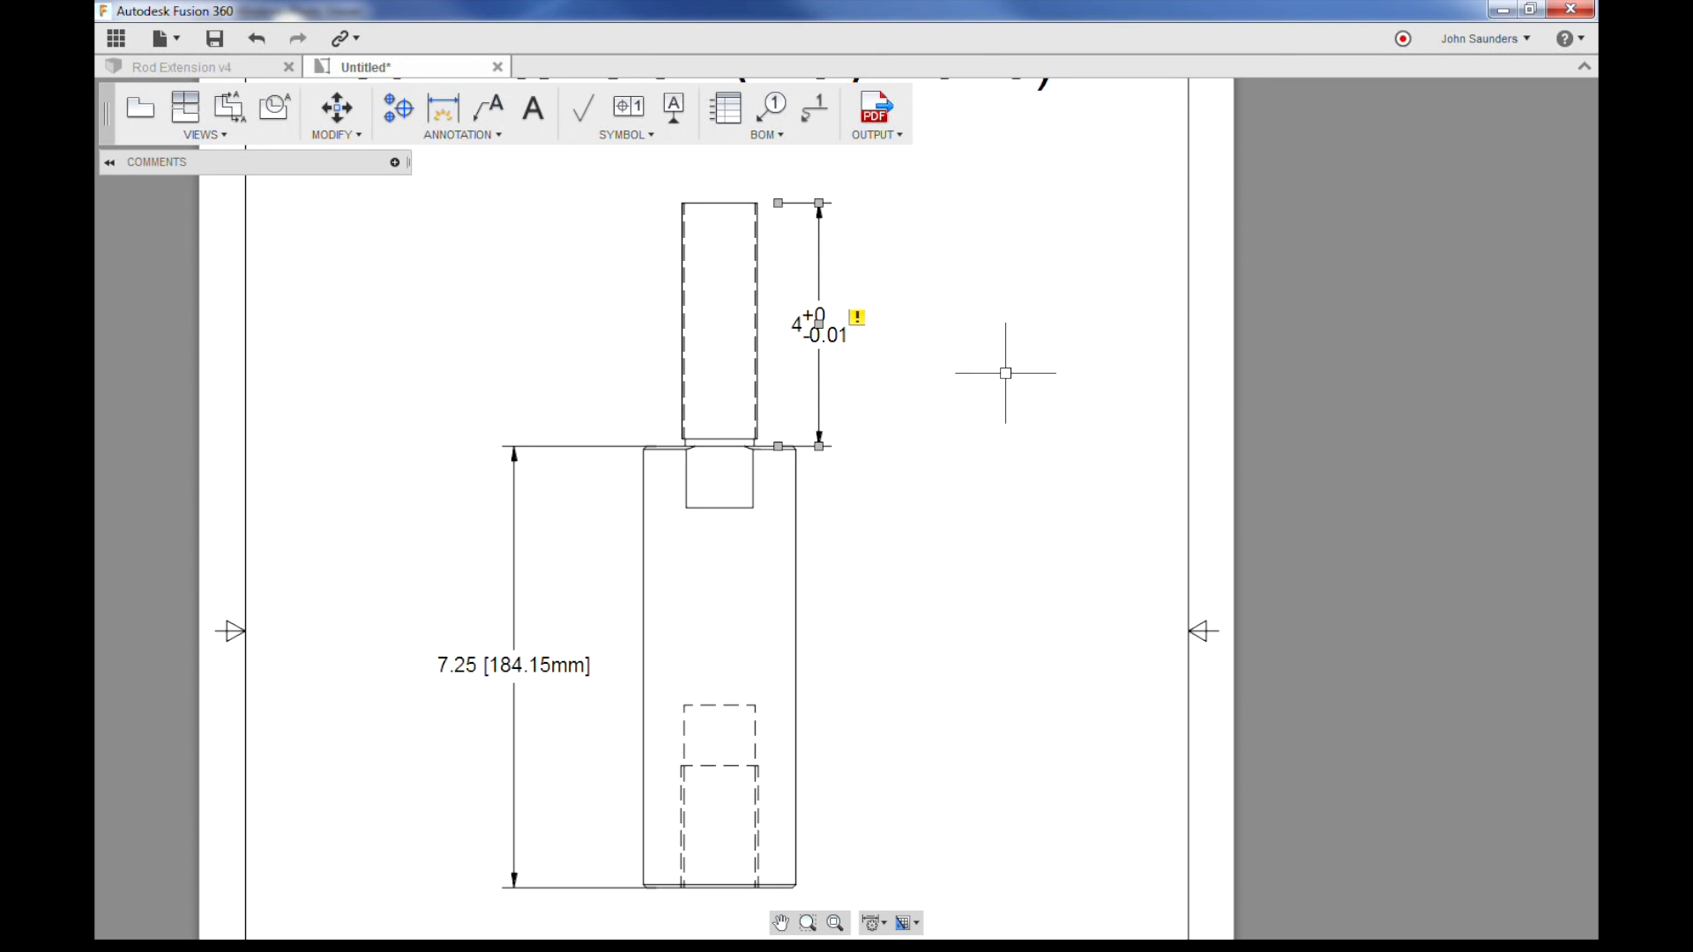
click(816, 322)
key(Escape)
click(793, 340)
click(767, 333)
double_click(765, 327)
click(1252, 322)
click(1252, 215)
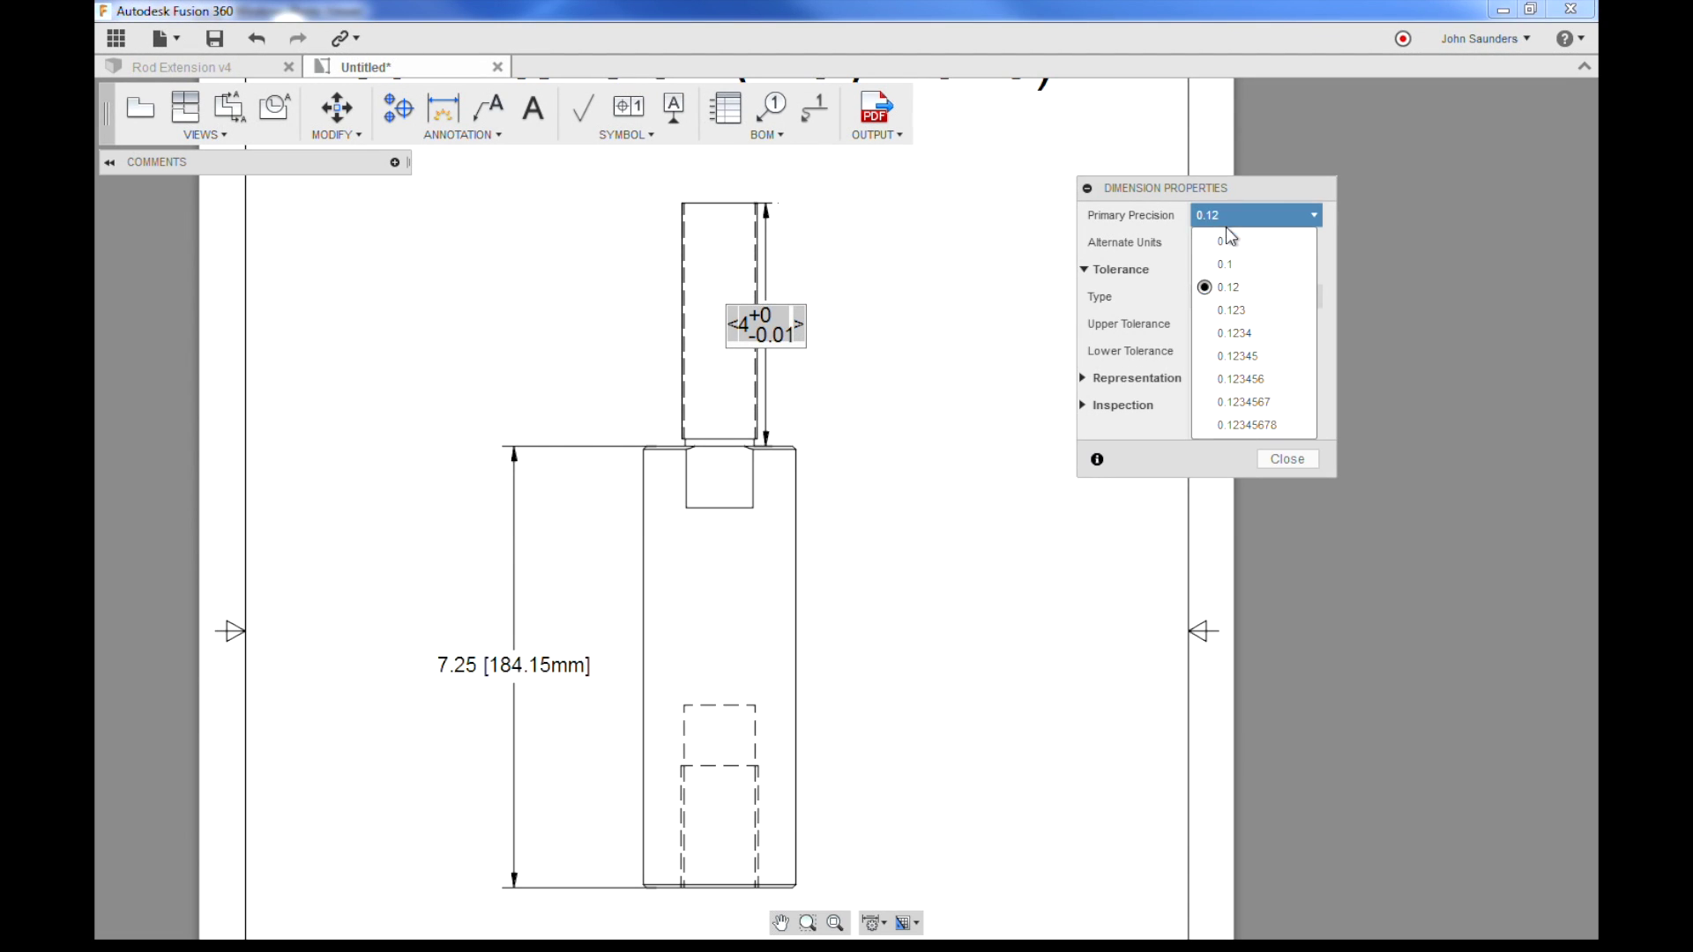
click(1246, 311)
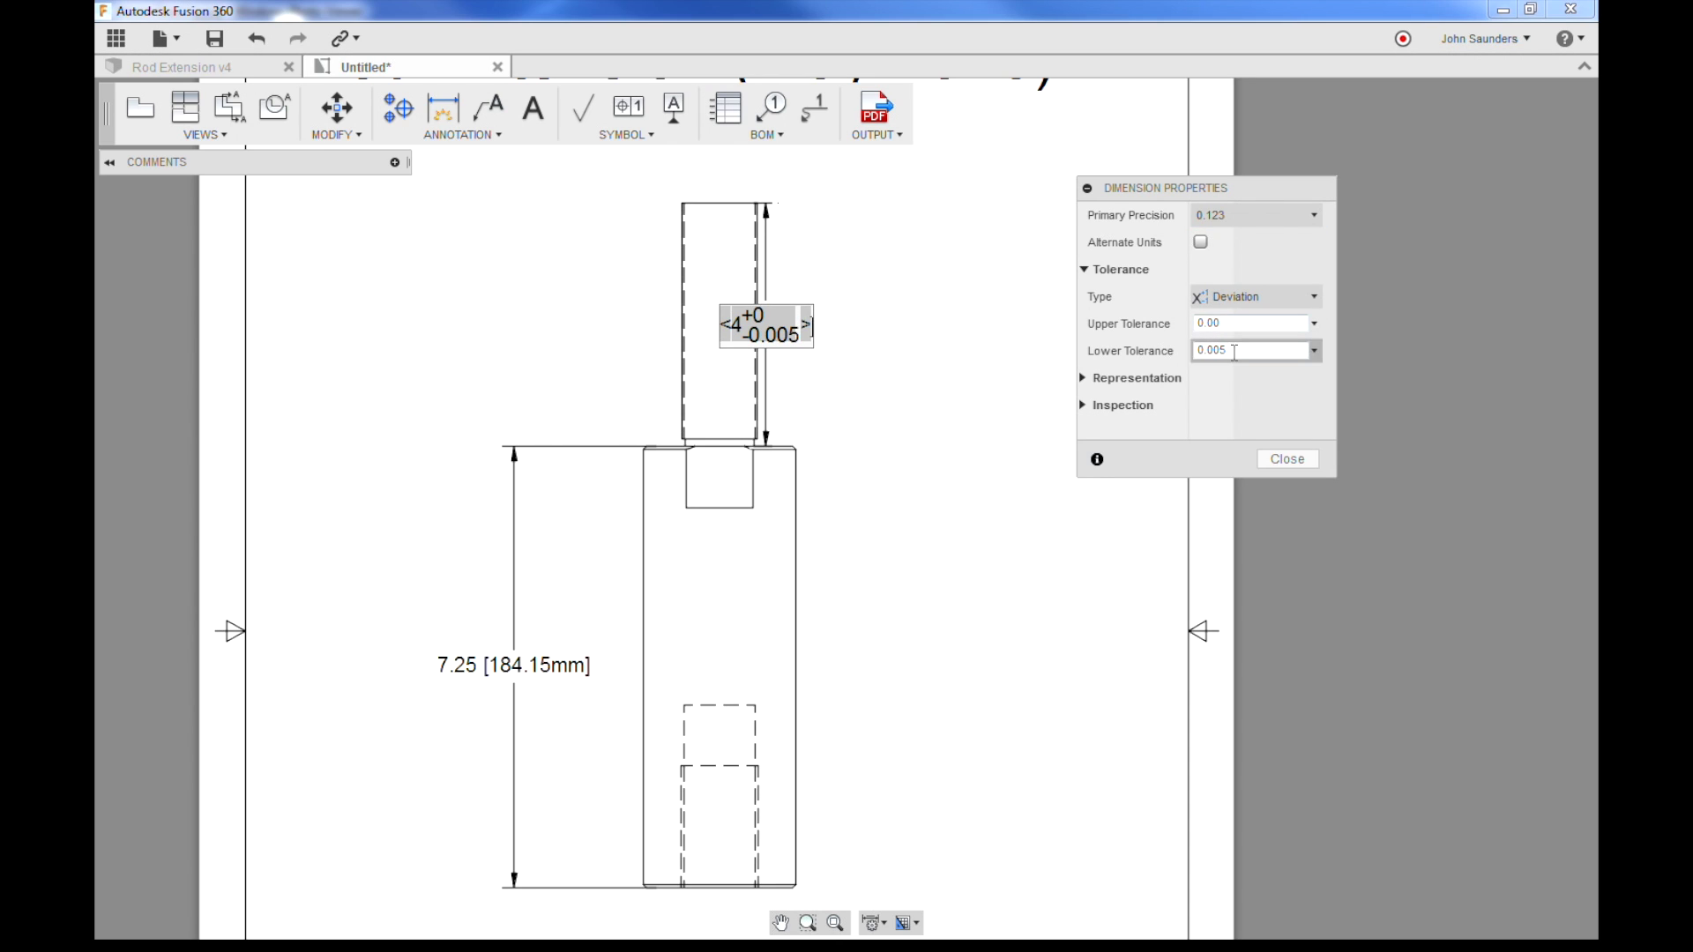
click(1288, 458)
Place the 4 +0/-0.005 dimension clear to the right of the rod and deselect it
click(748, 328)
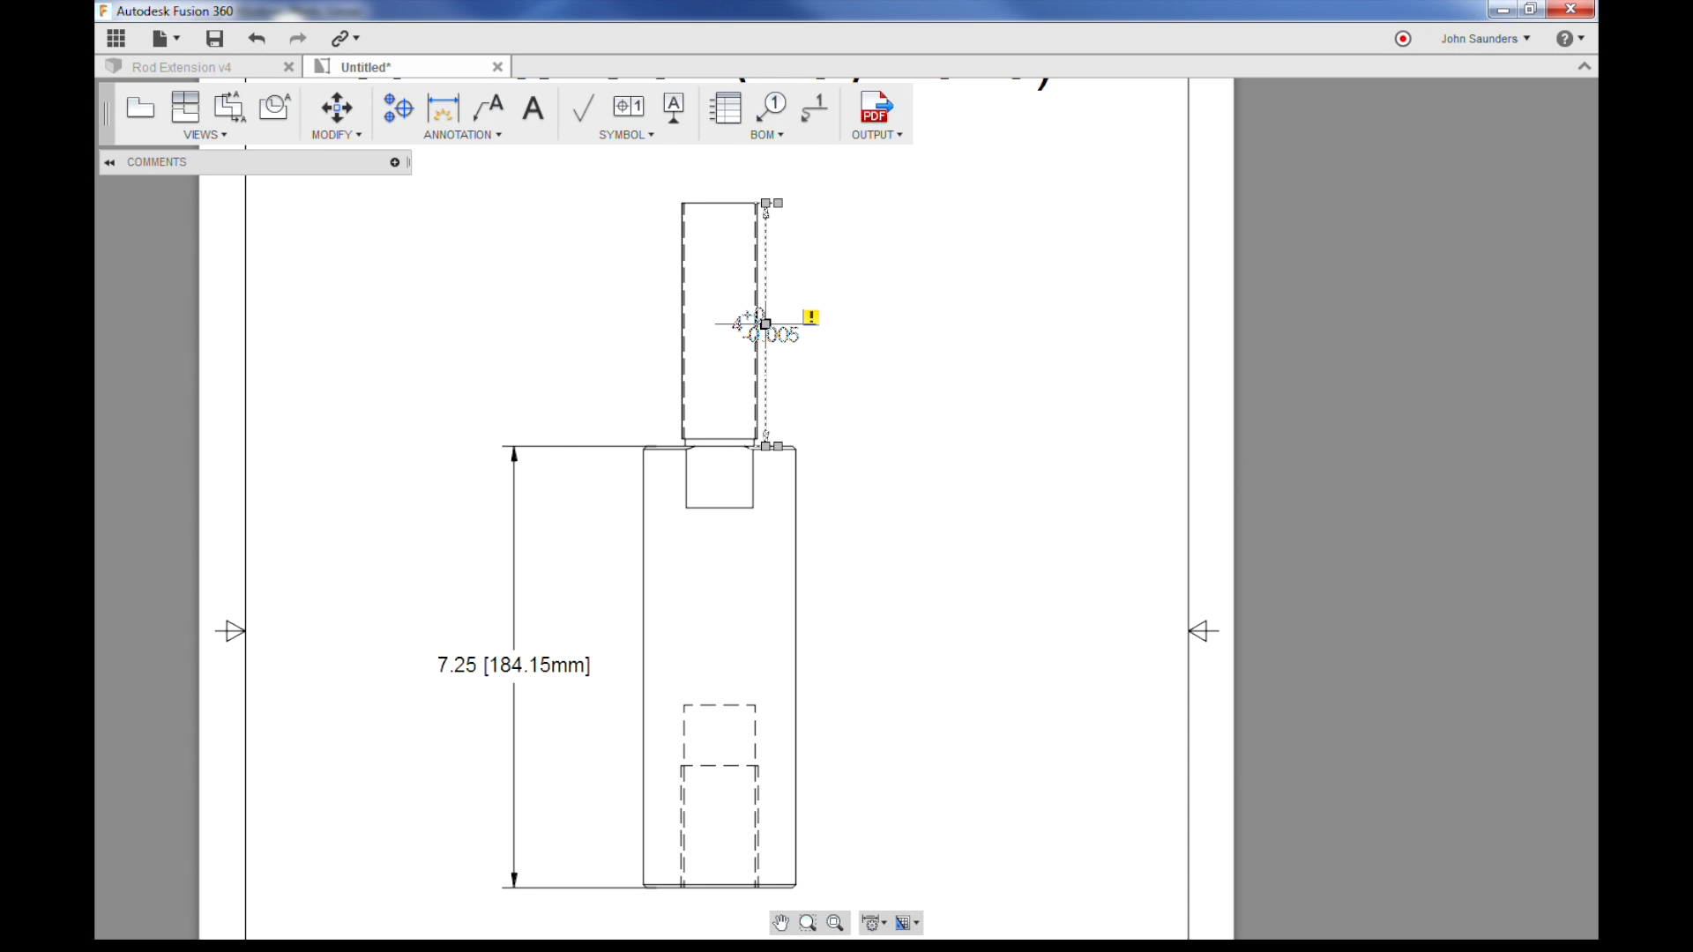
drag(760, 325, 842, 320)
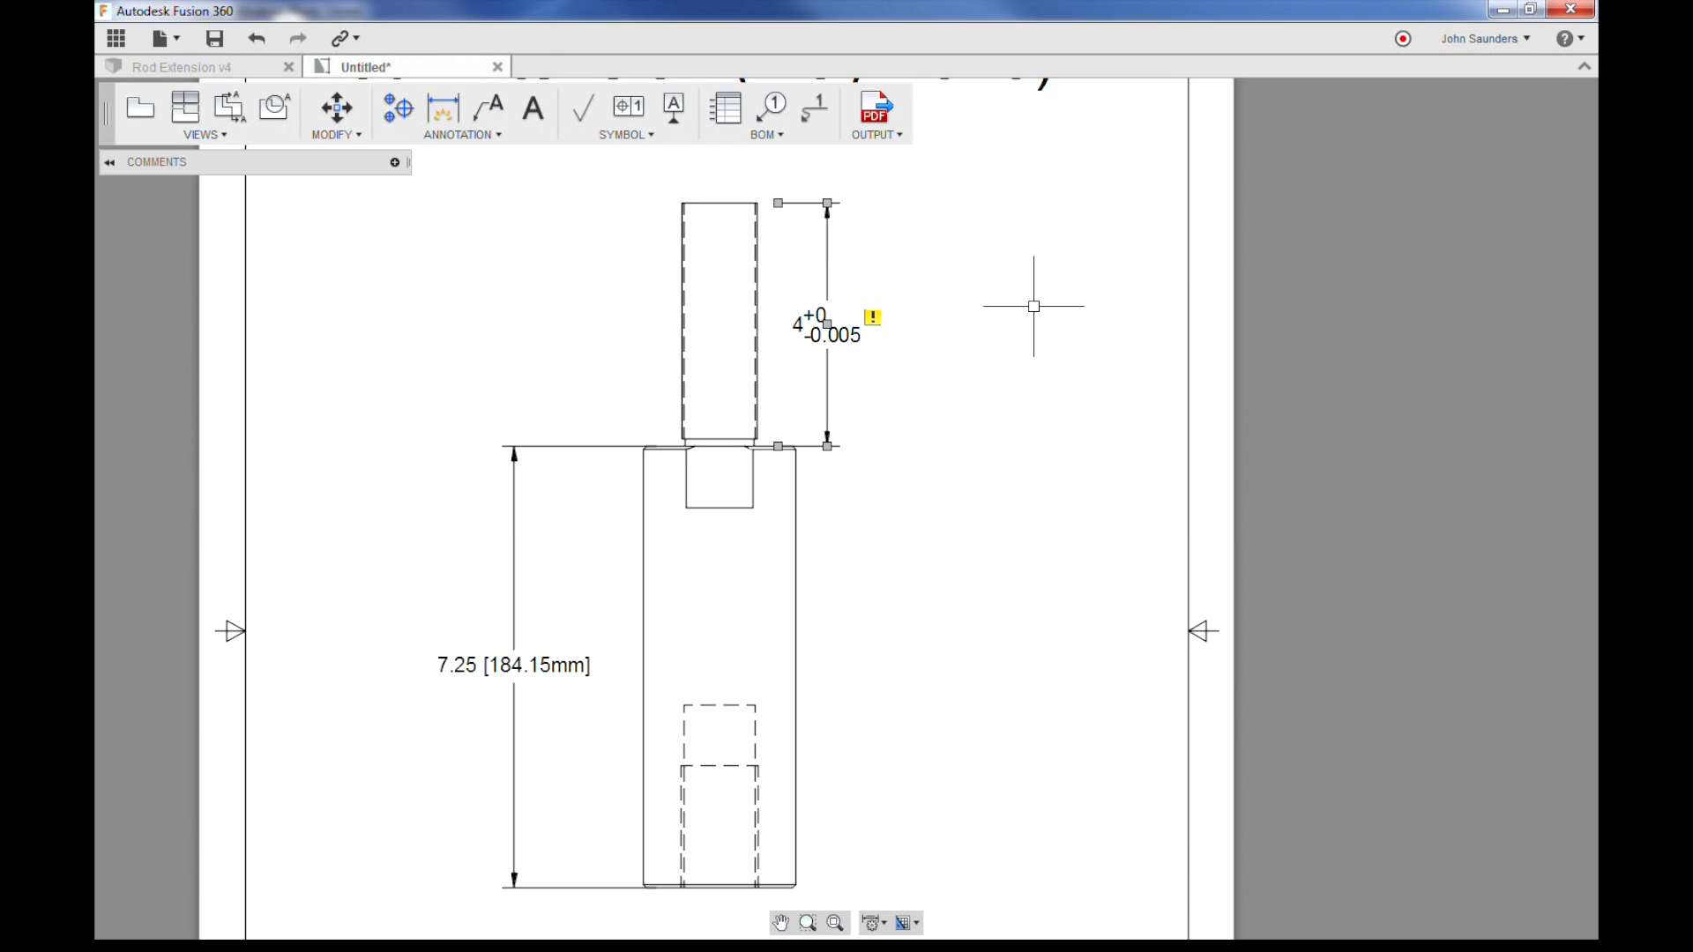
click(1087, 306)
Activate Diameter Dimension and zoom out to see the whole drawing sheet
scroll(993, 382, down, 1)
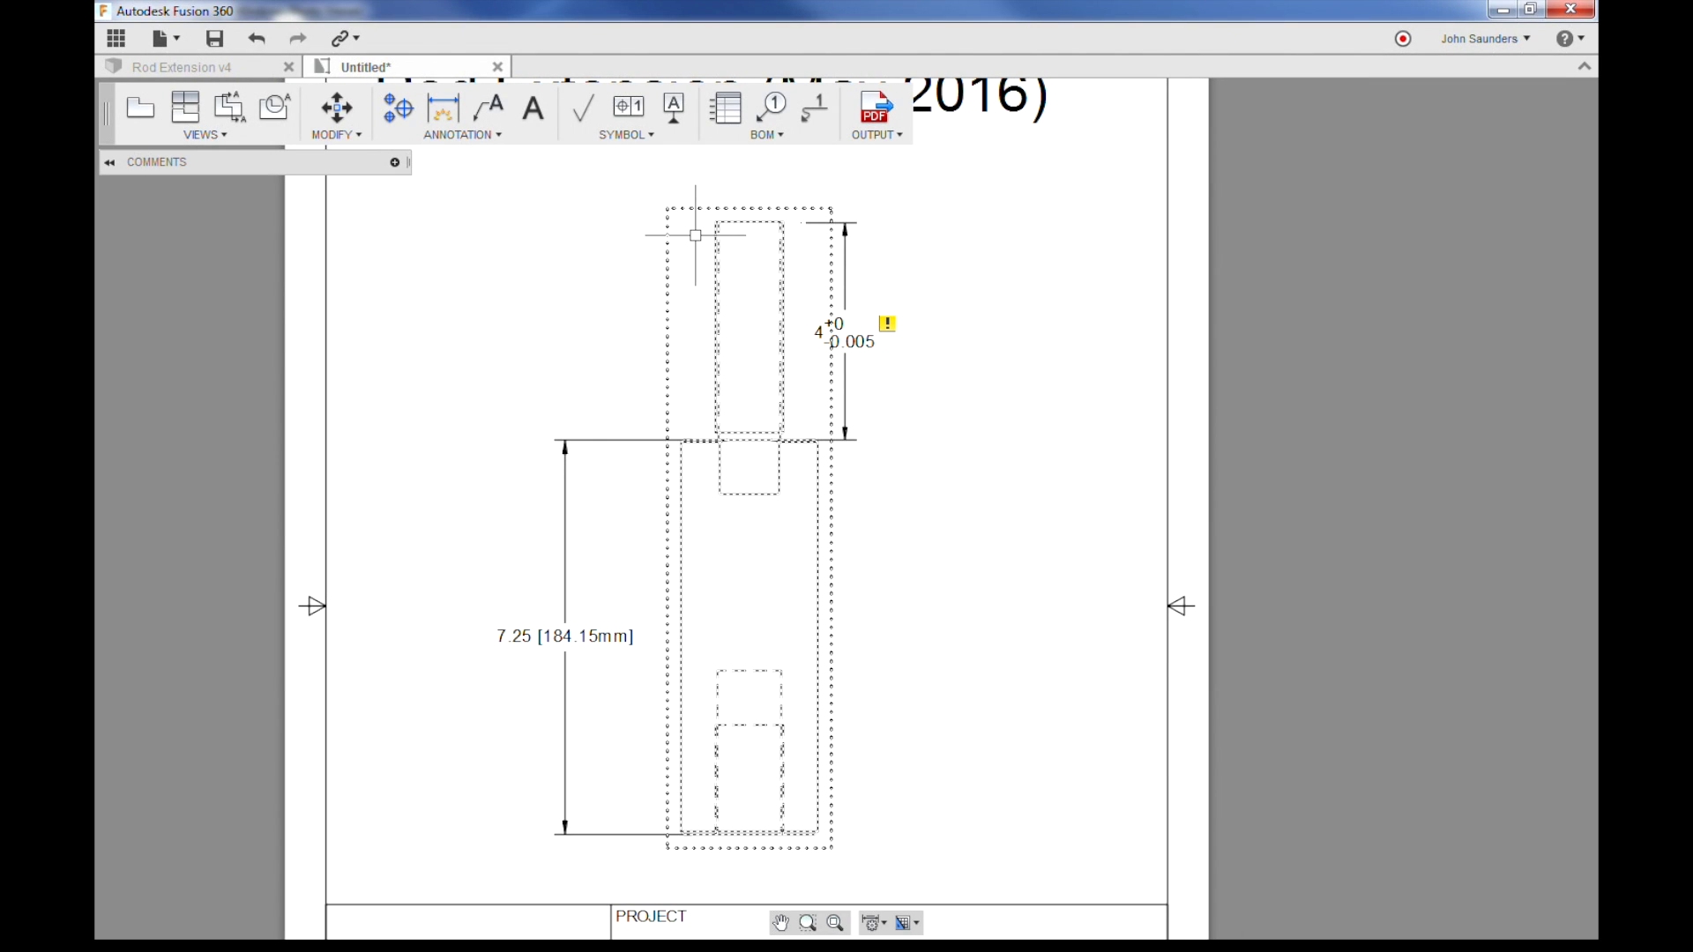
click(489, 138)
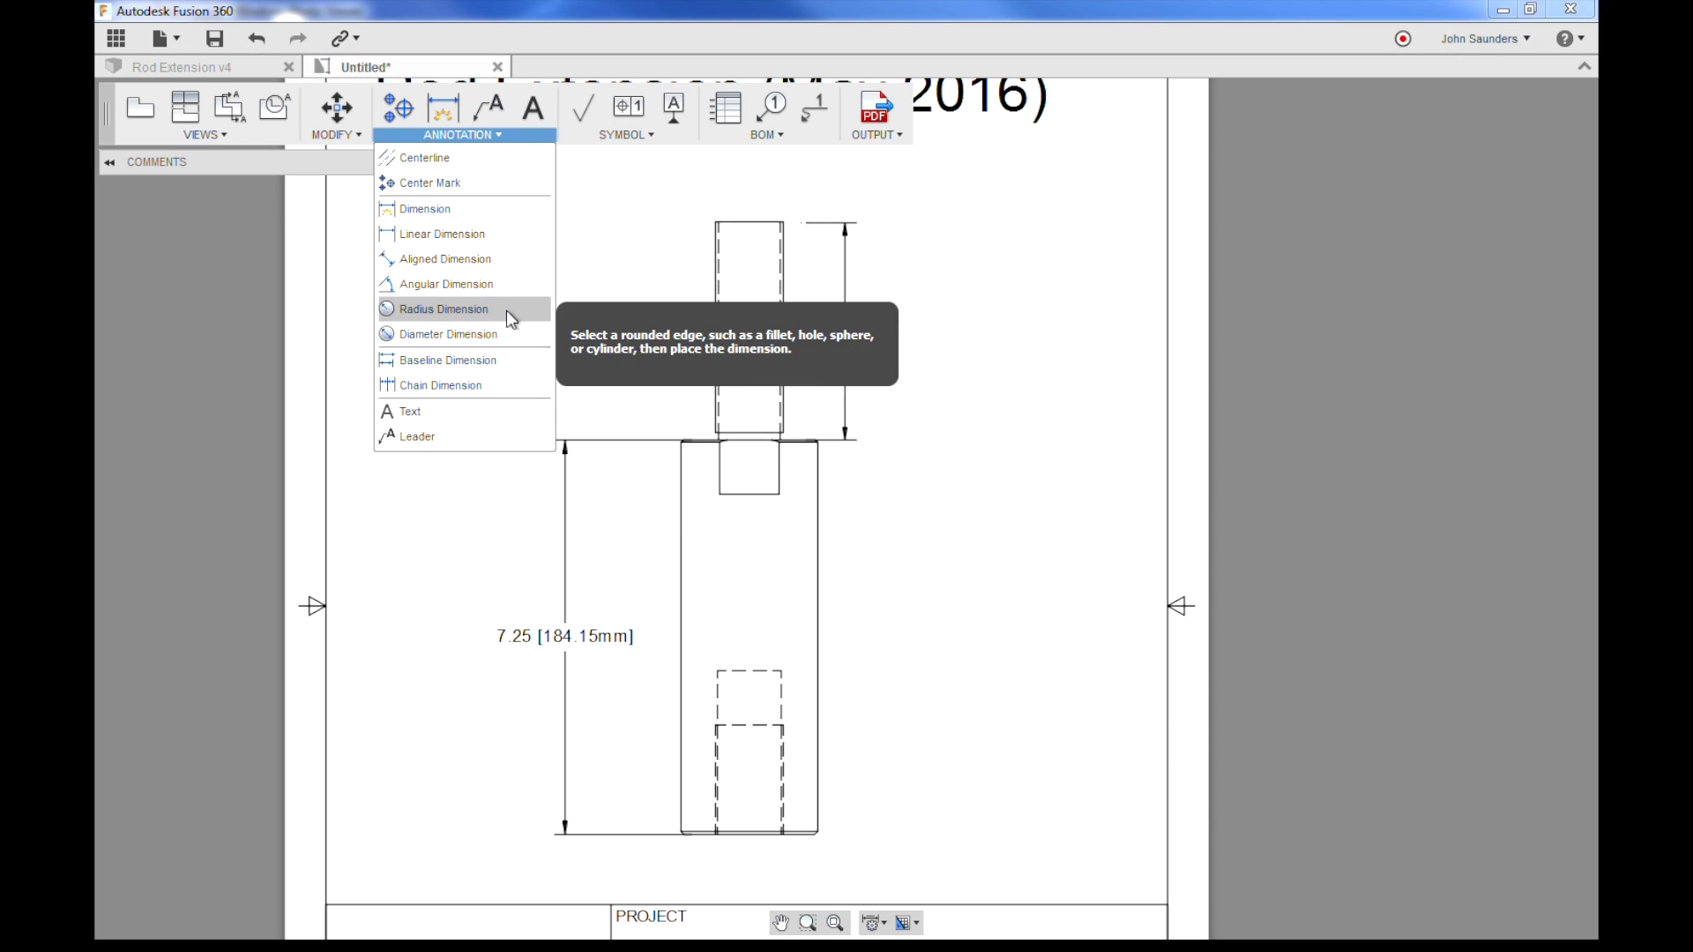
click(500, 343)
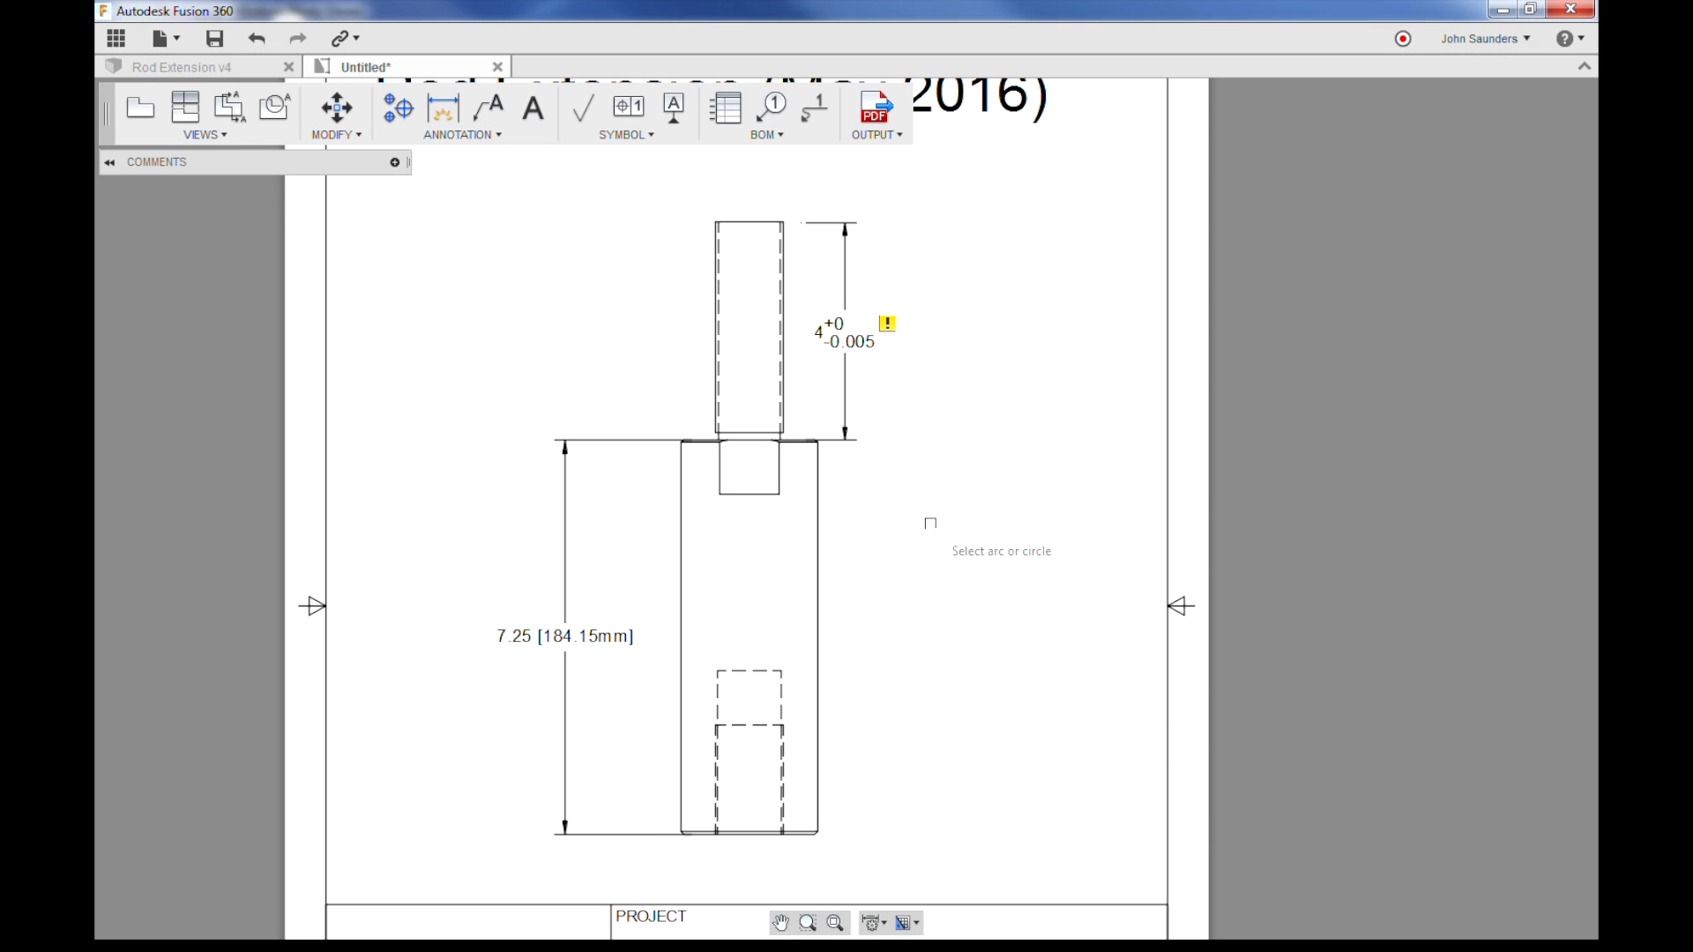
scroll(881, 763, down, 2)
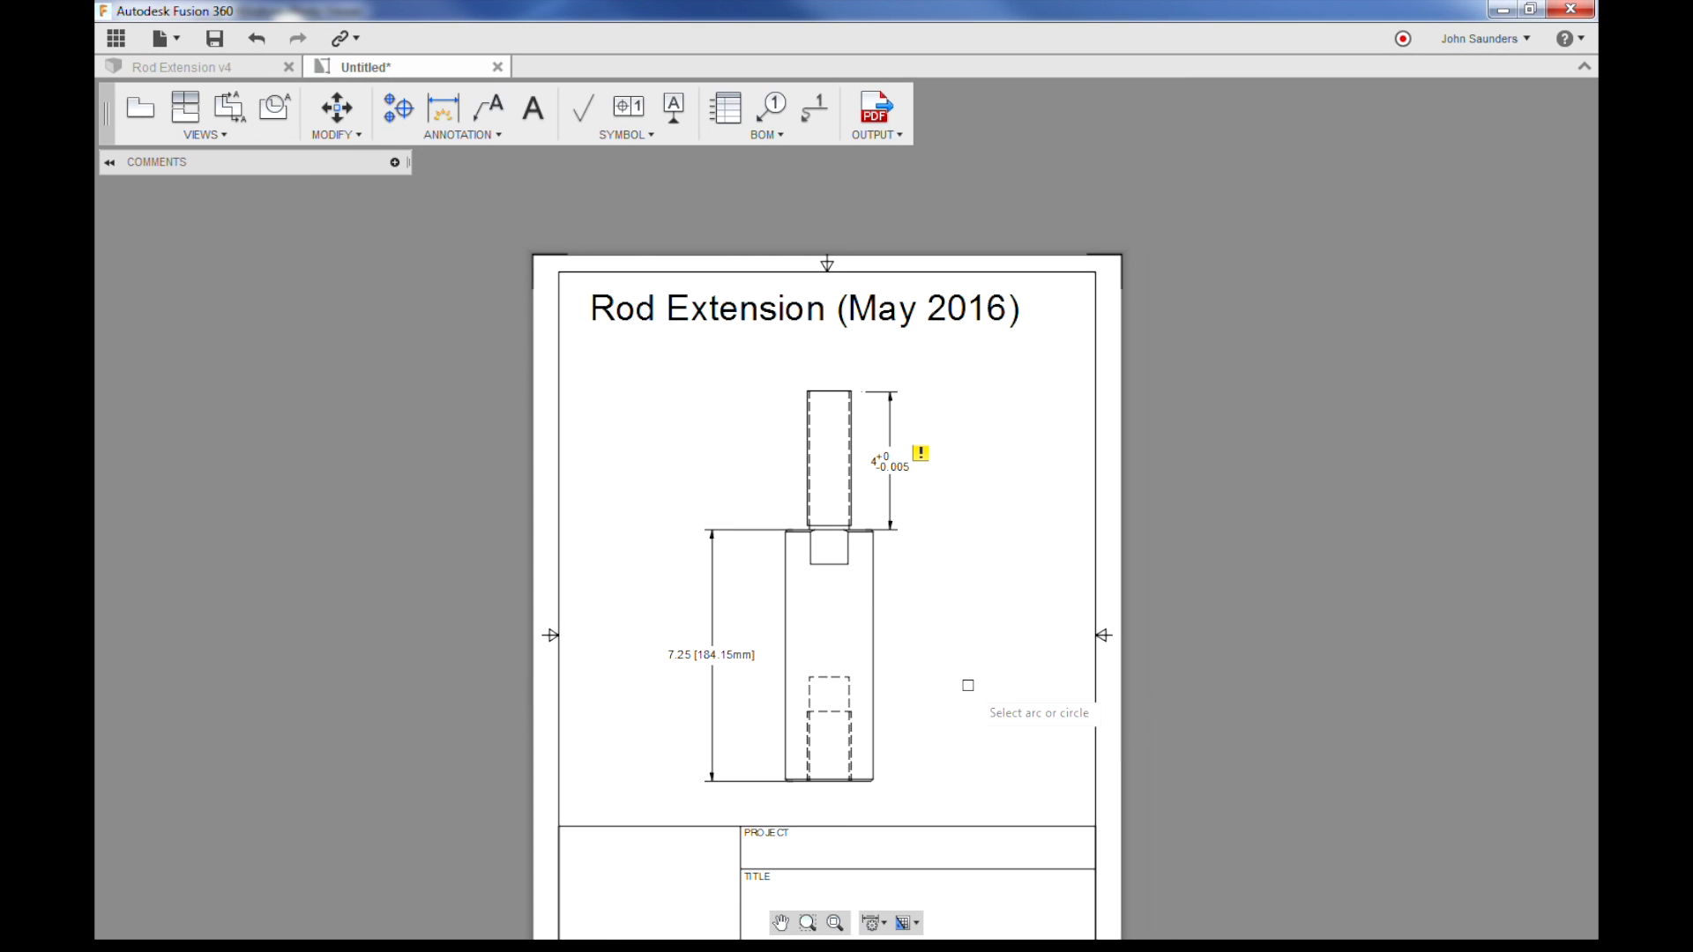
middle_drag(968, 645, 864, 570)
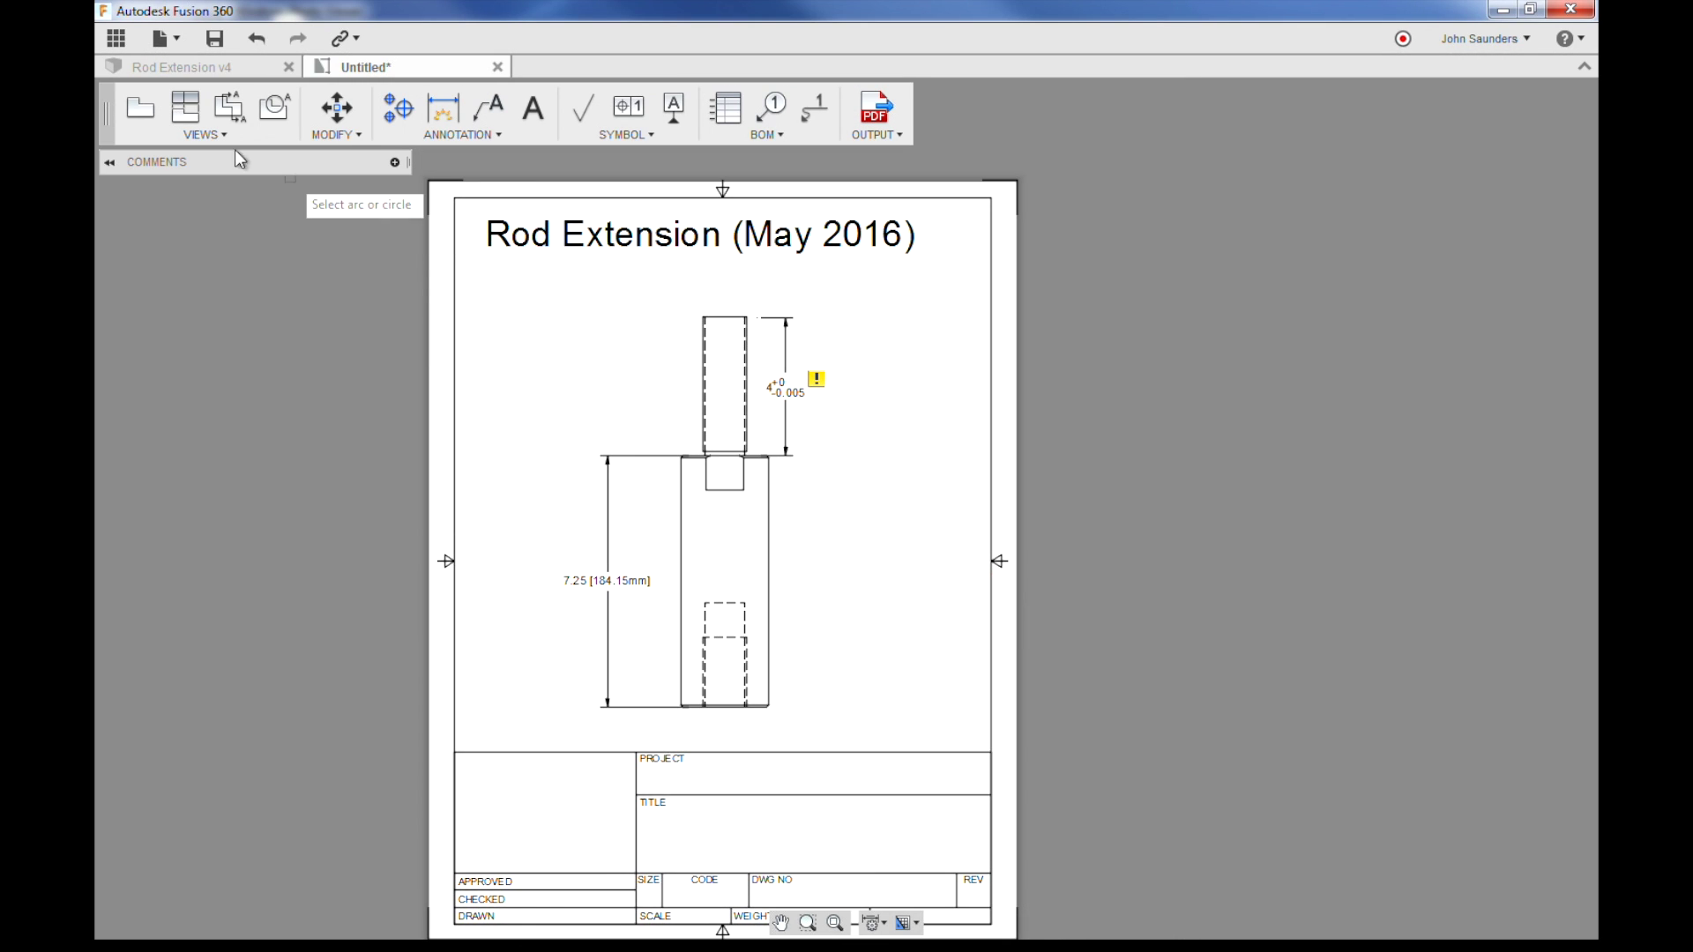
Add a TOP base view at 1:2 scale at the sheet's upper right
click(196, 134)
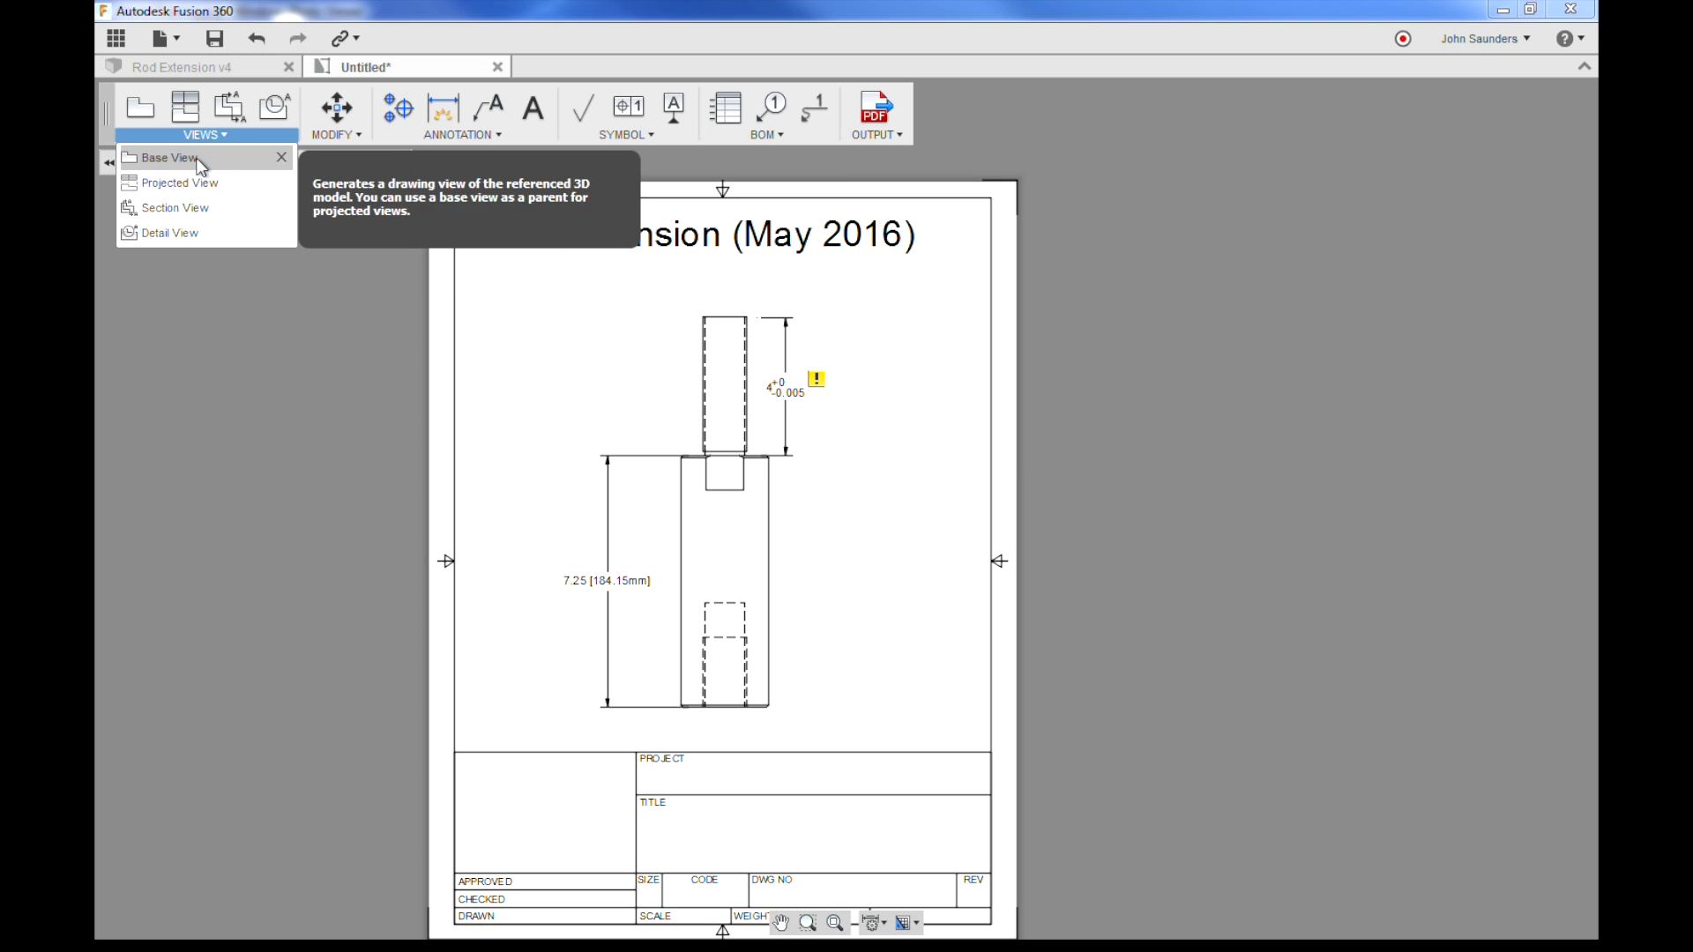
click(198, 156)
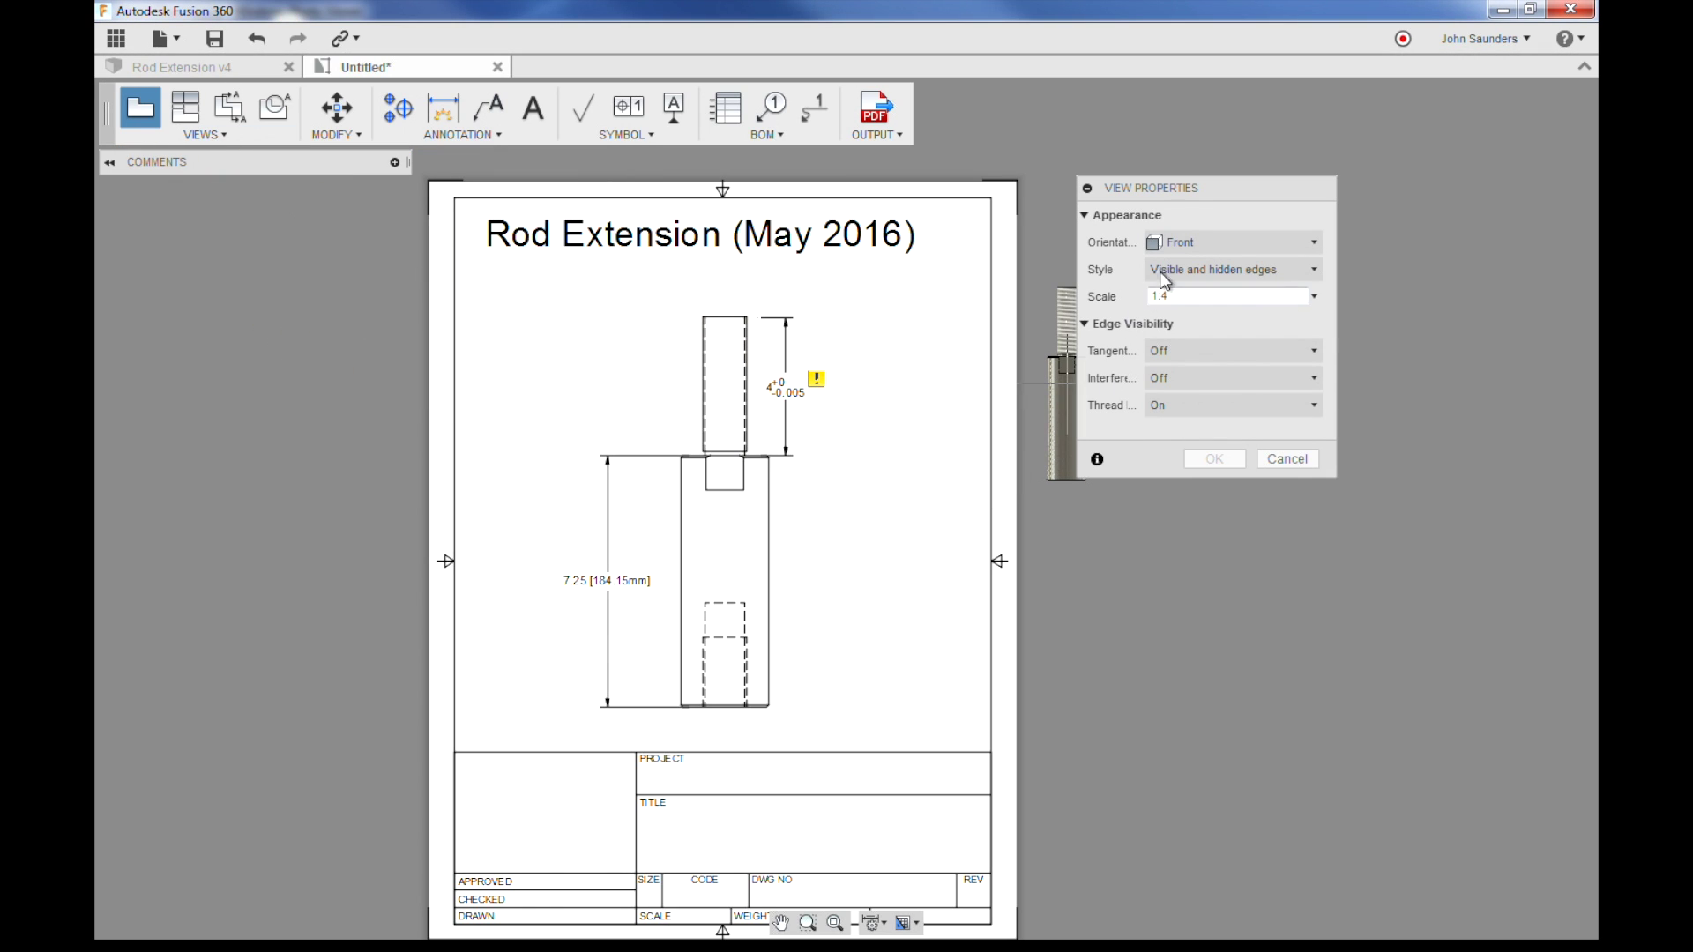
click(1169, 242)
click(1164, 291)
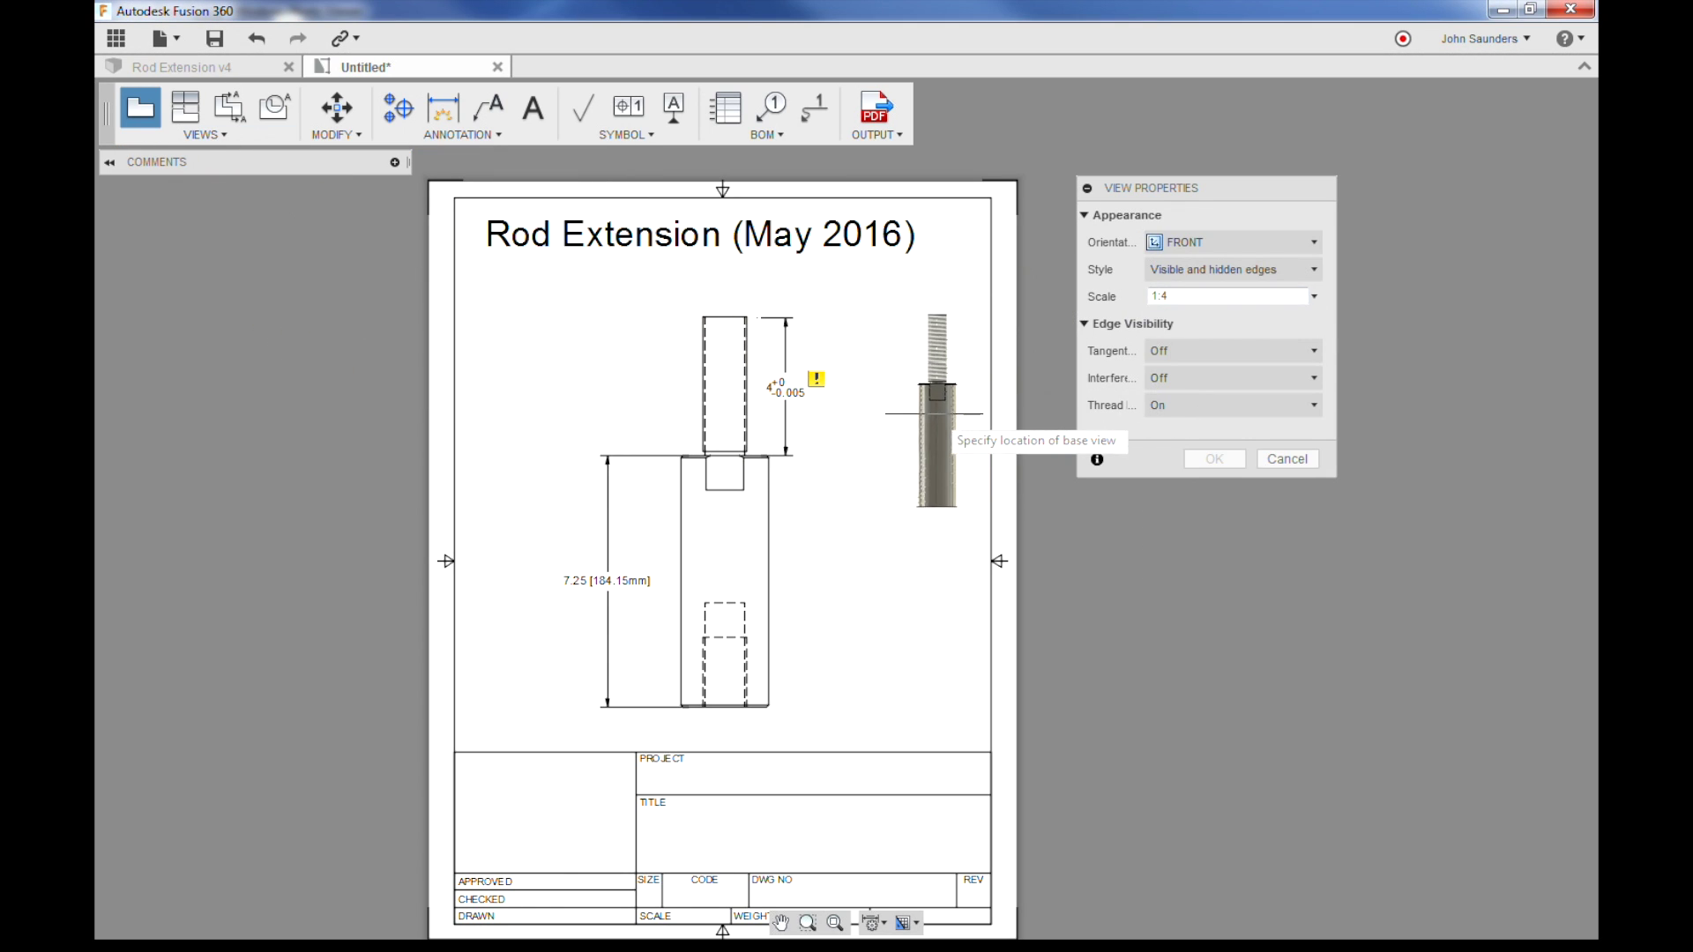
click(1182, 241)
click(1169, 288)
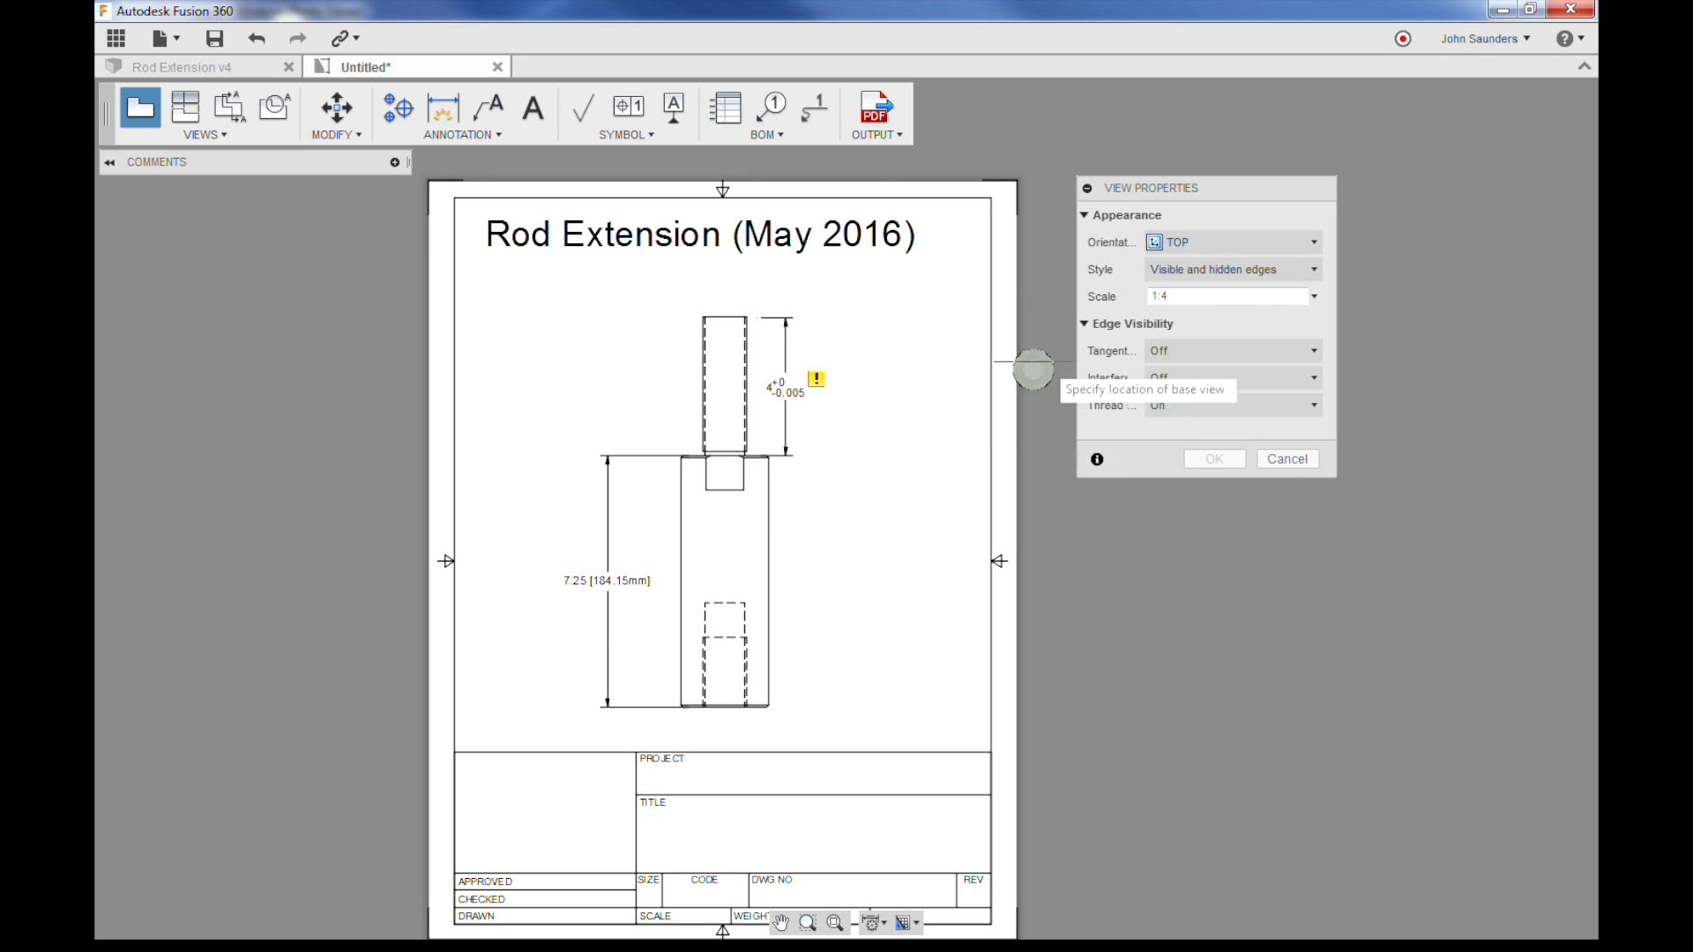
click(1314, 296)
click(1157, 371)
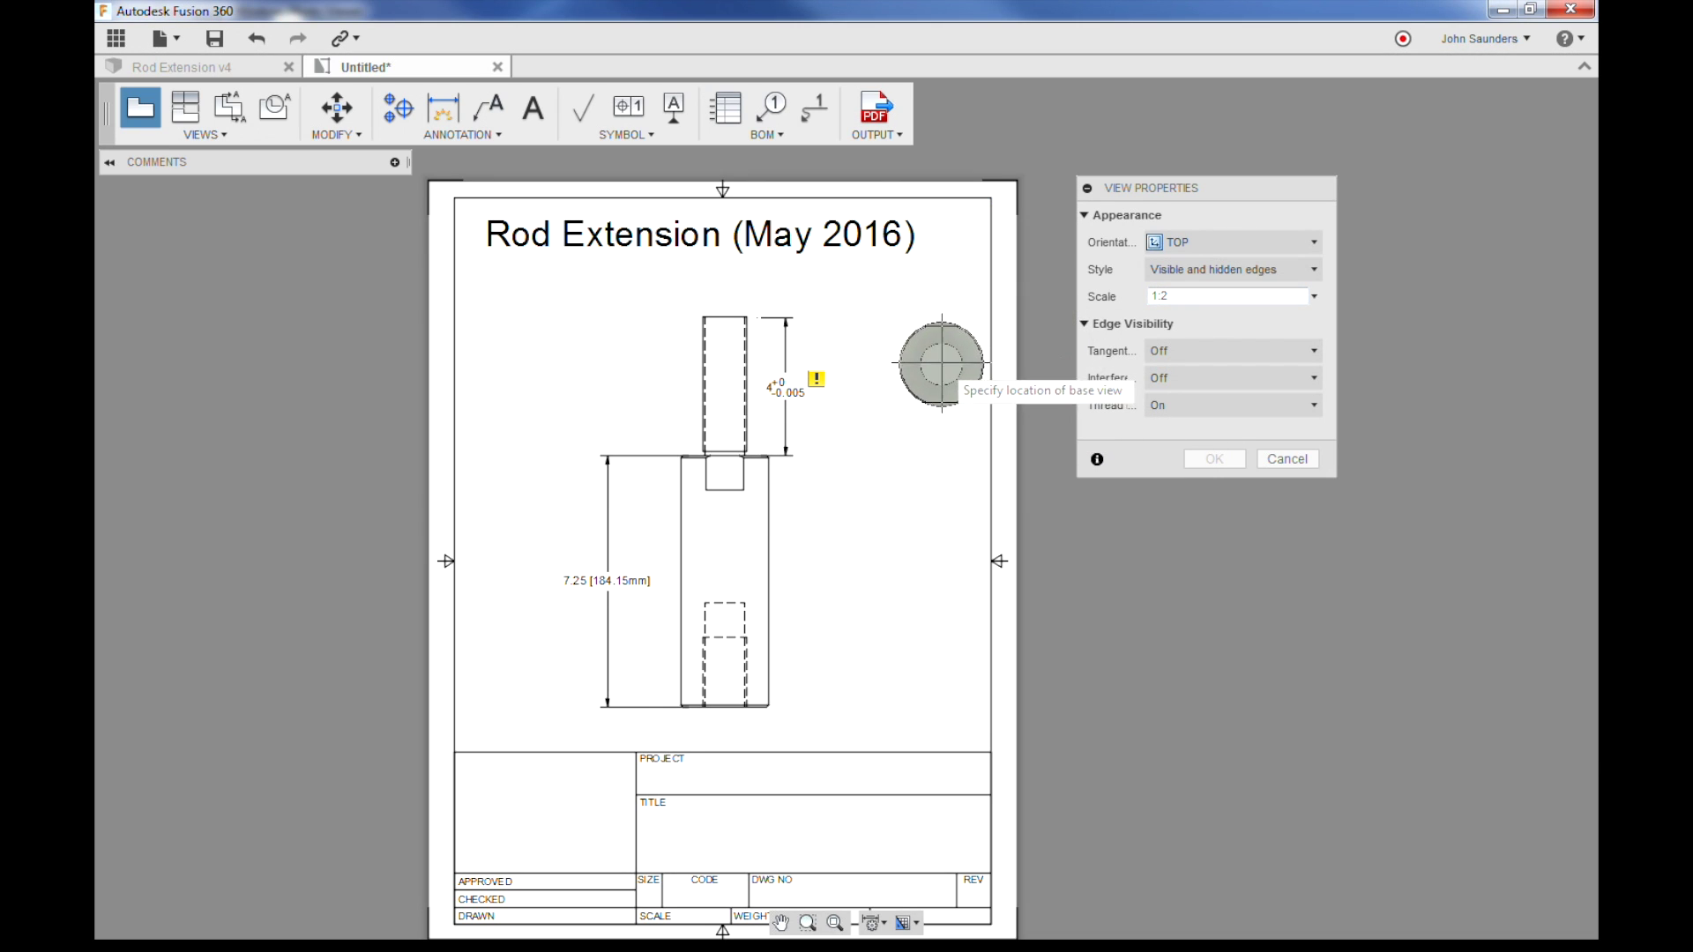
click(895, 313)
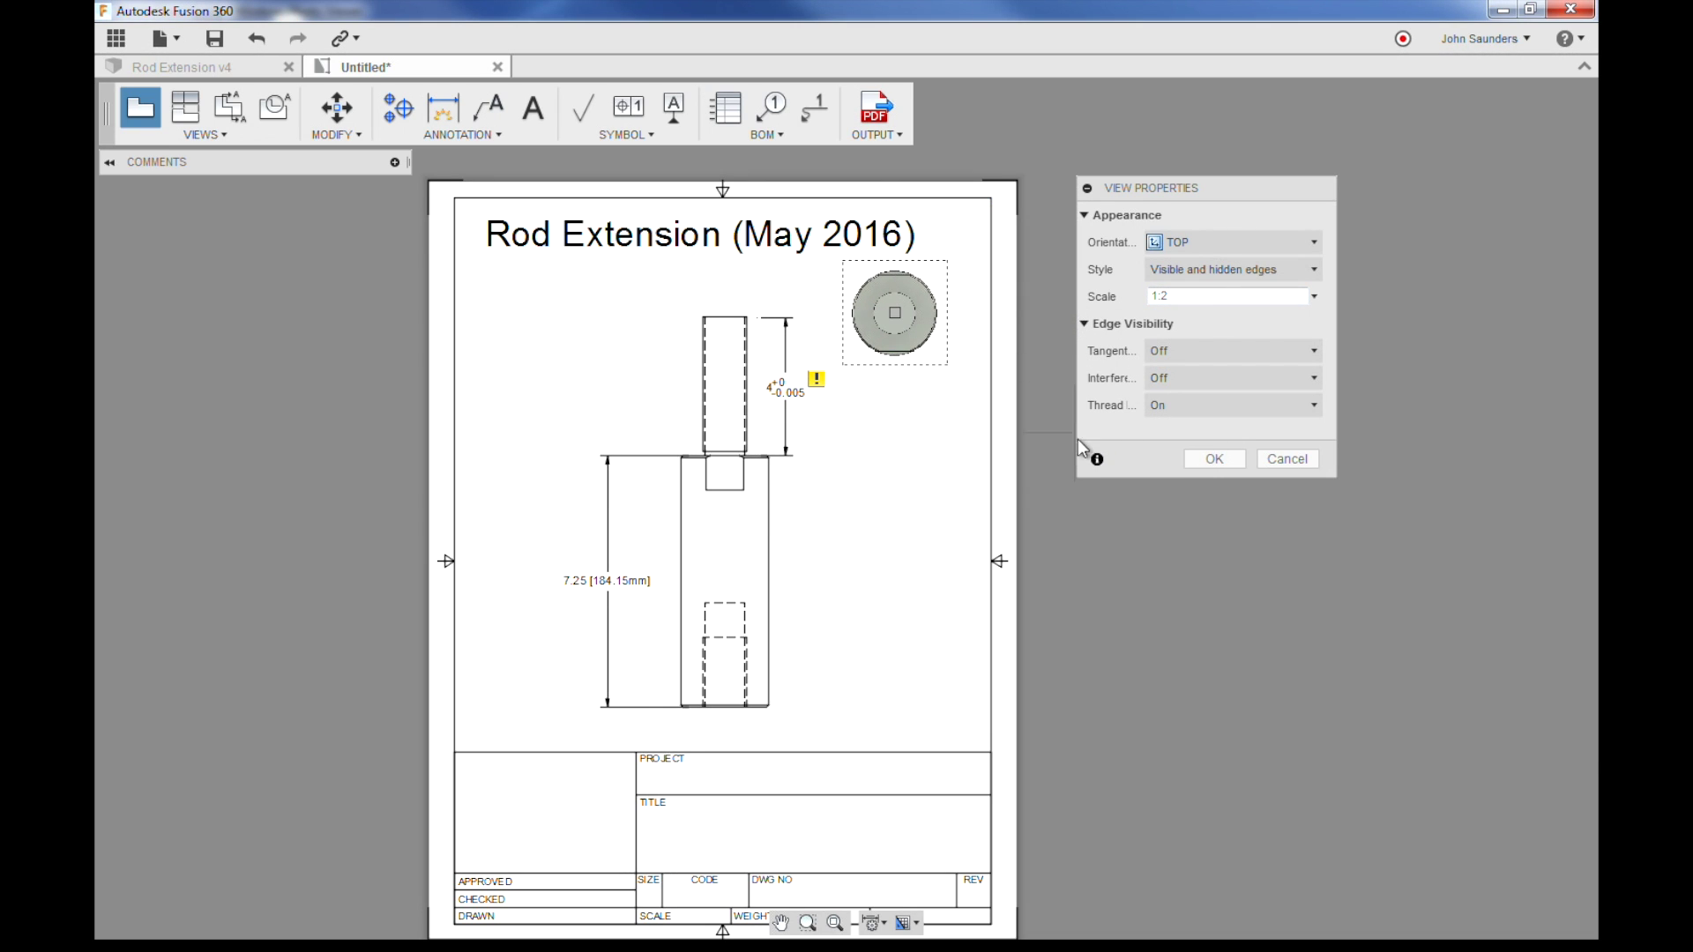
click(1214, 458)
Dimension the top view's outer circle as Ø2.5
scroll(1014, 278, up, 4)
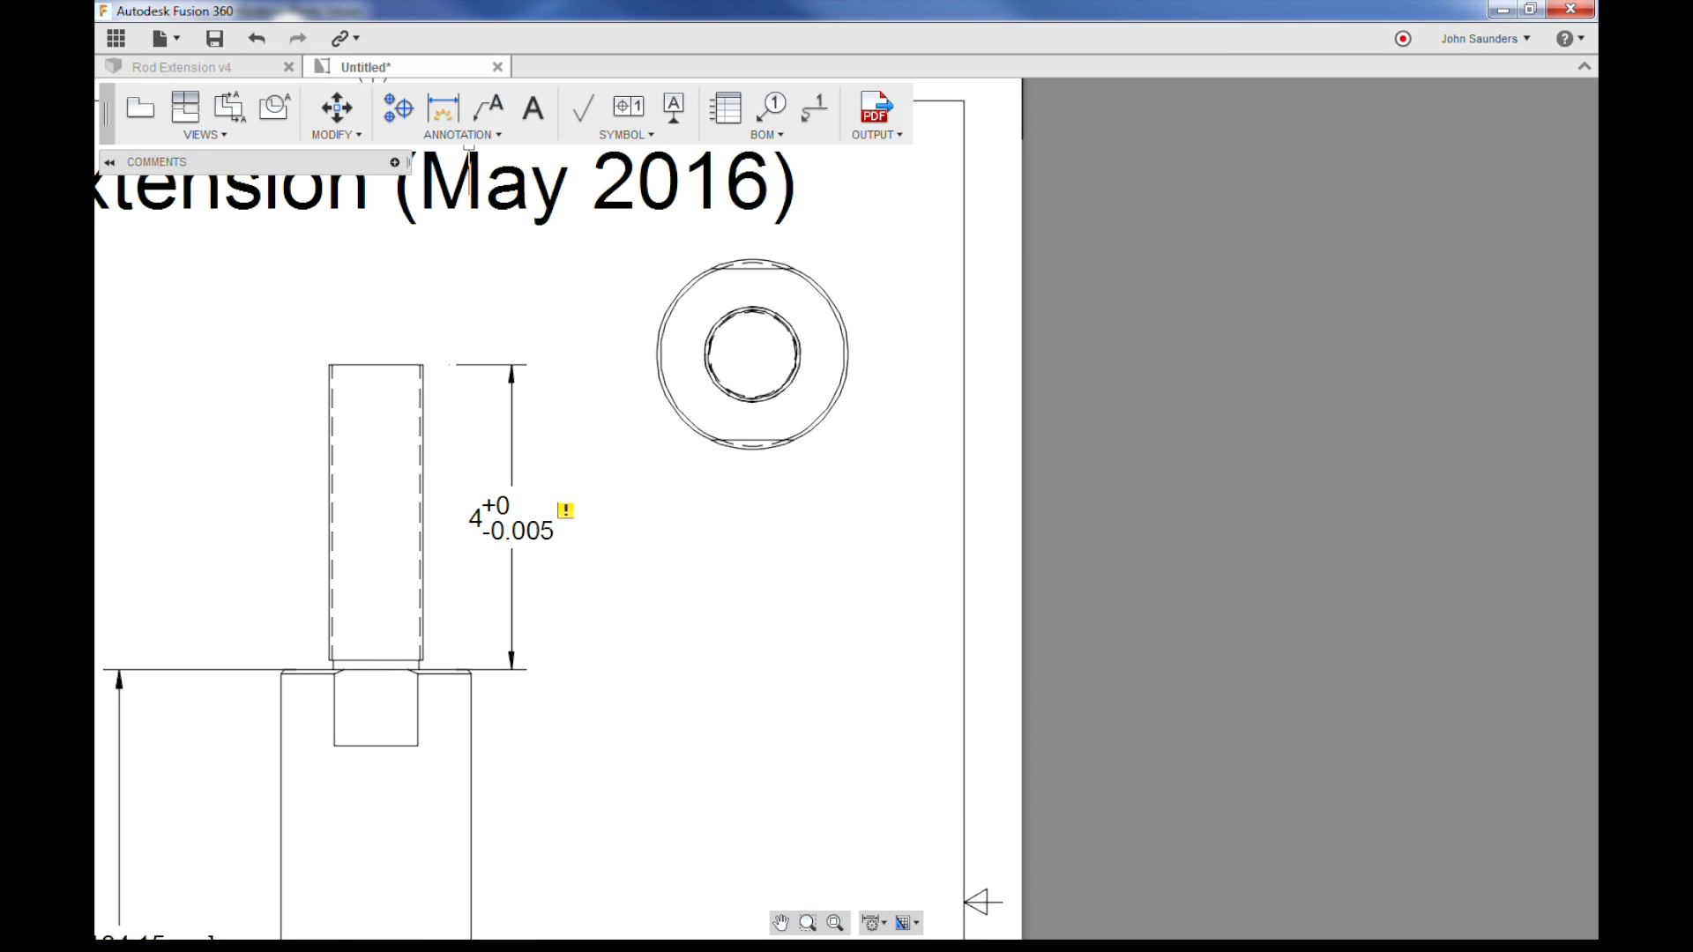
click(463, 135)
click(458, 335)
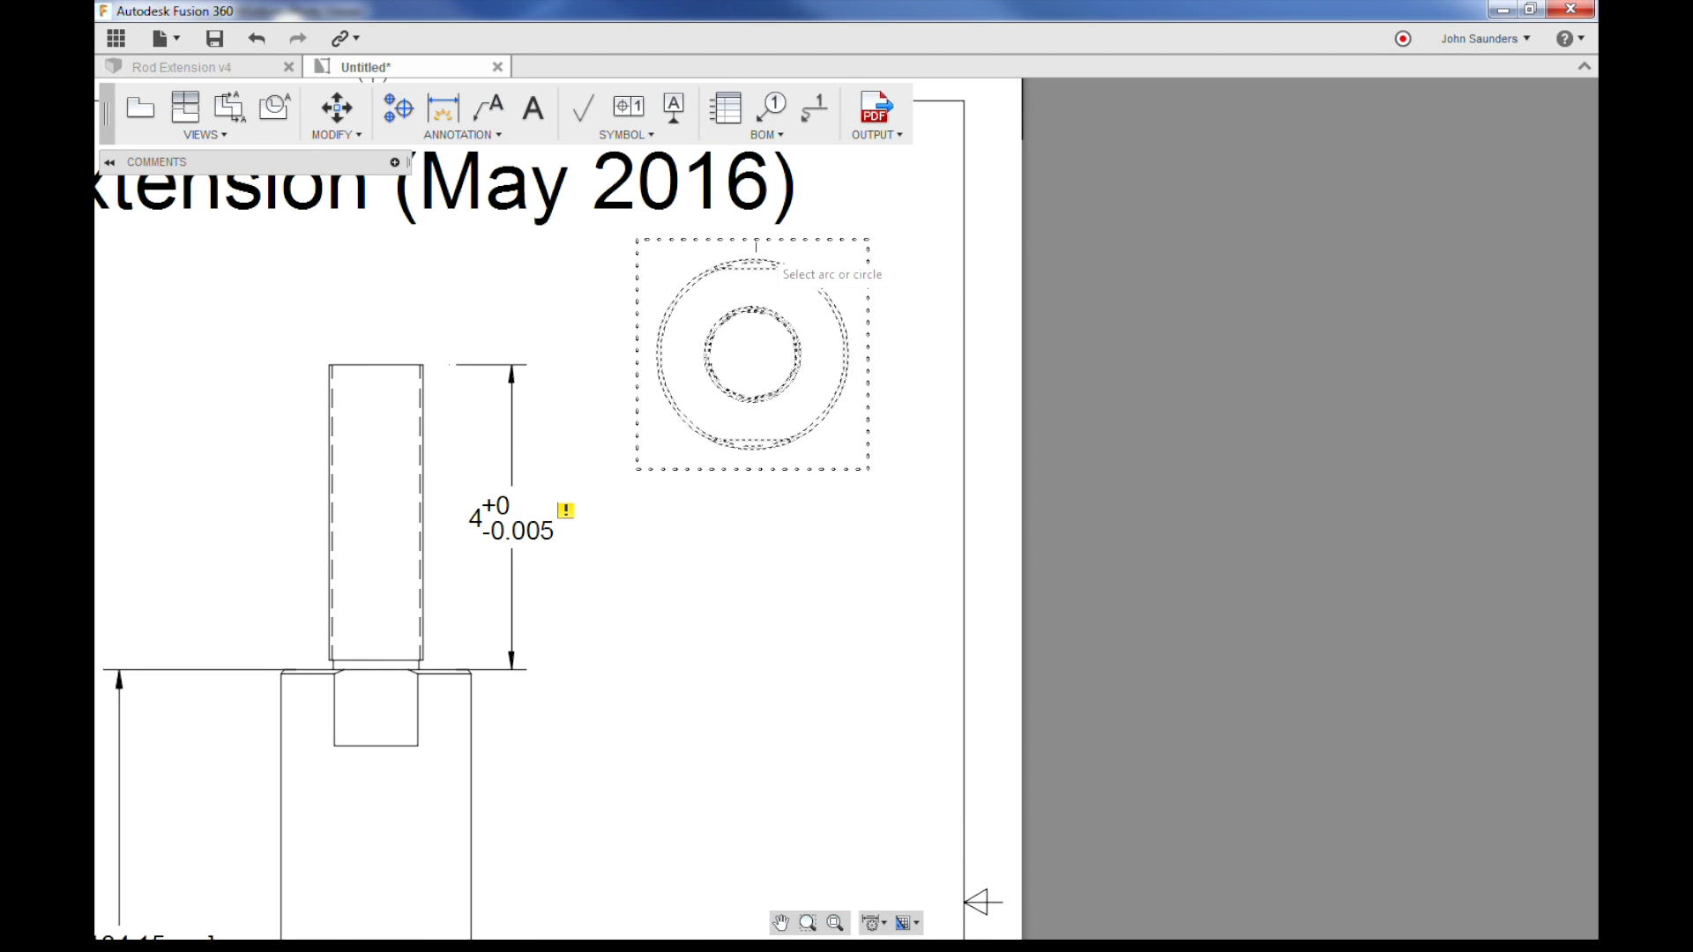
click(806, 280)
click(824, 276)
scroll(983, 423, down, 3)
scroll(890, 503, down, 2)
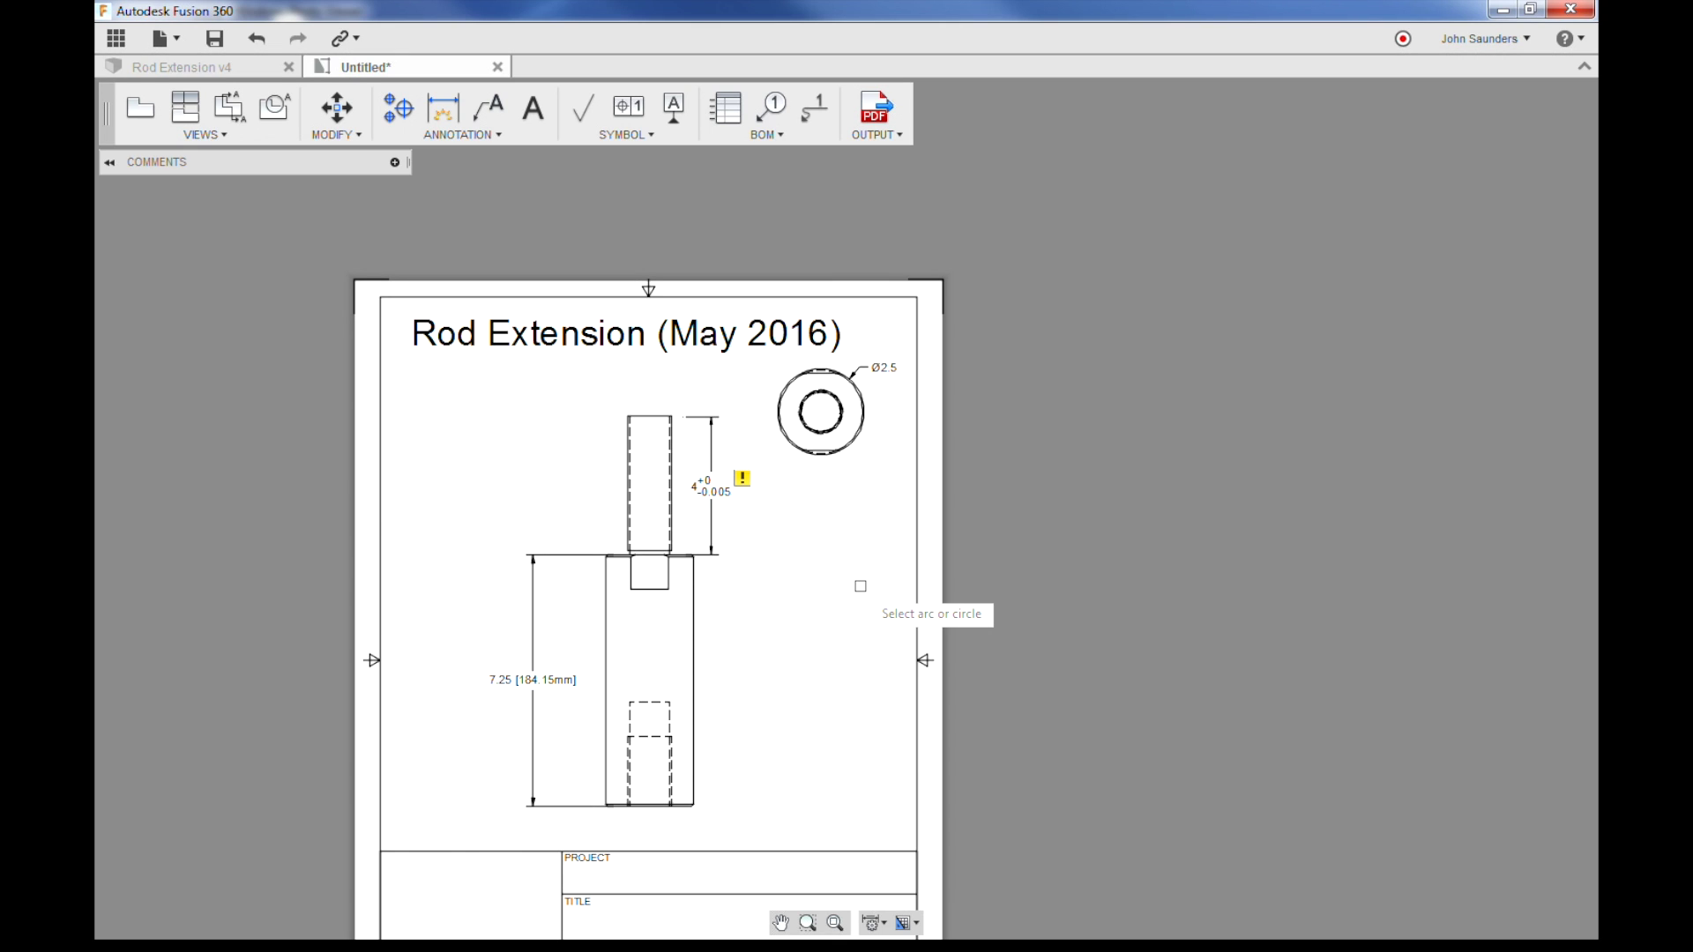
scroll(525, 252, up, 1)
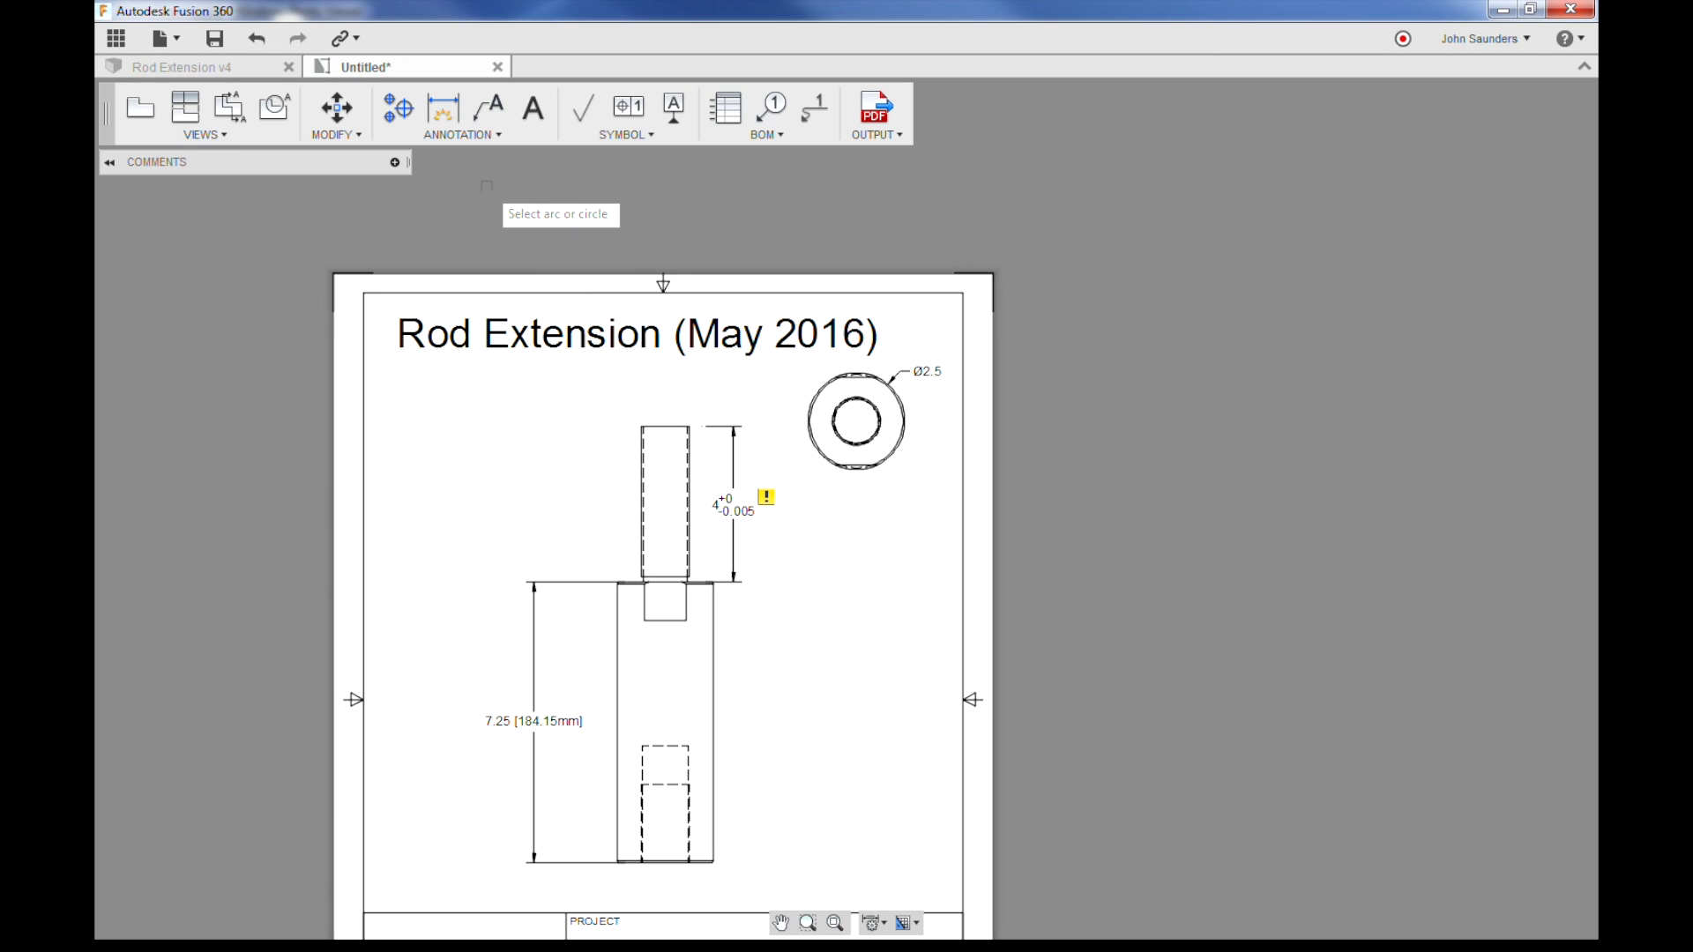
click(468, 137)
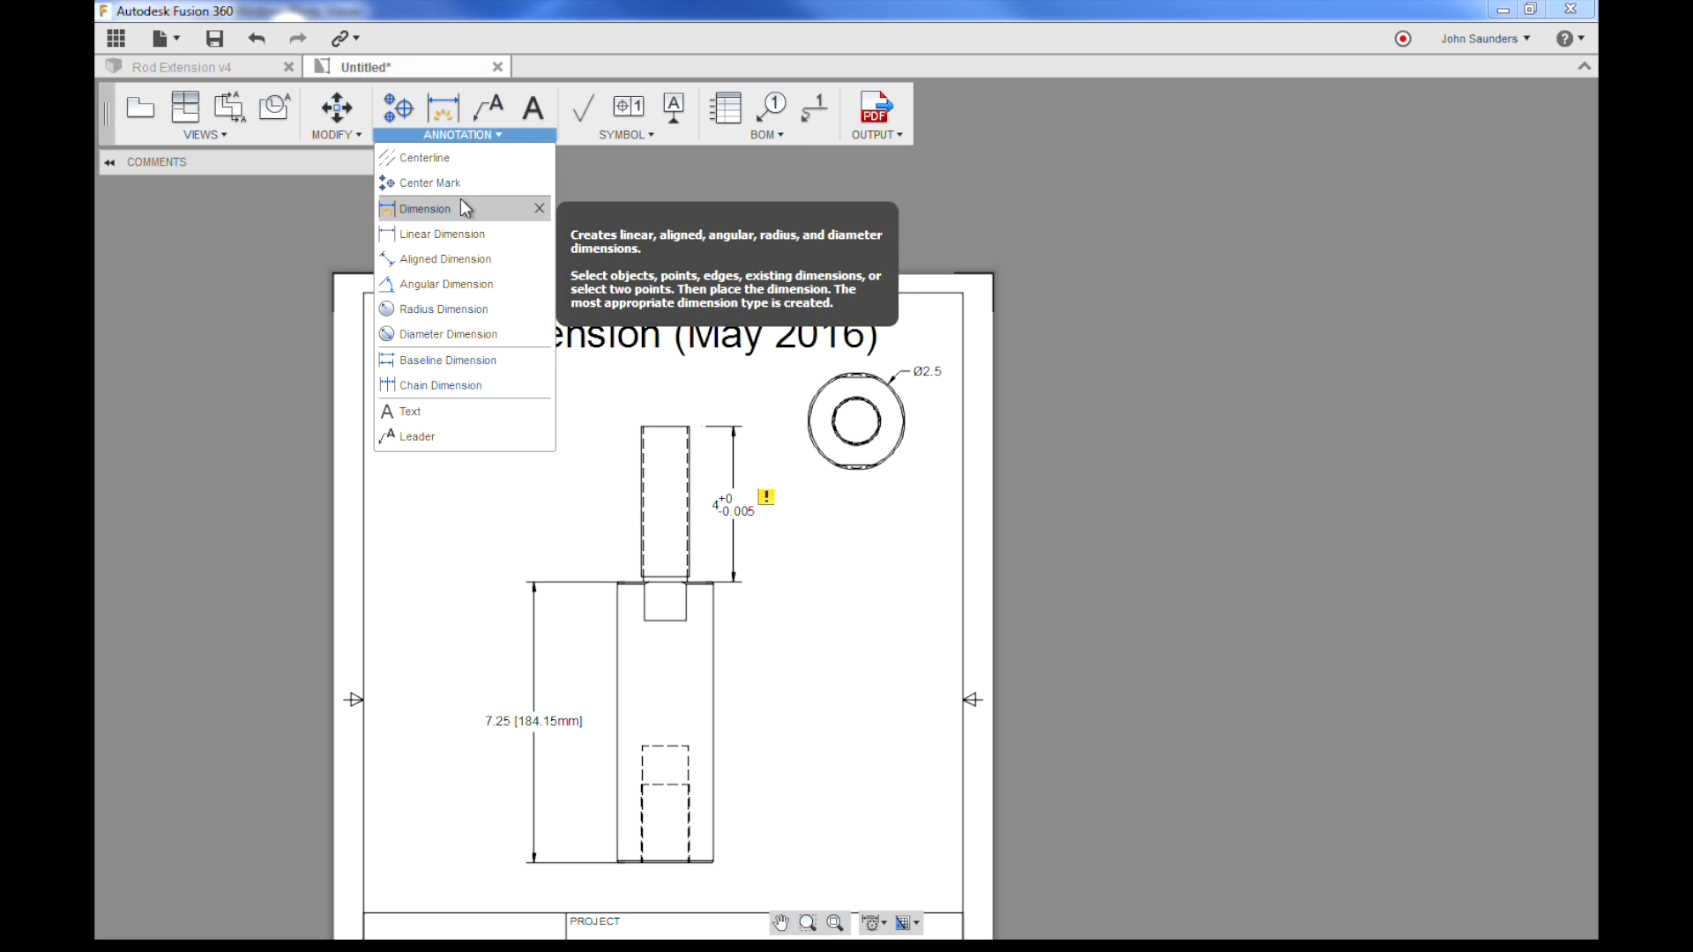
click(457, 259)
scroll(635, 597, up, 5)
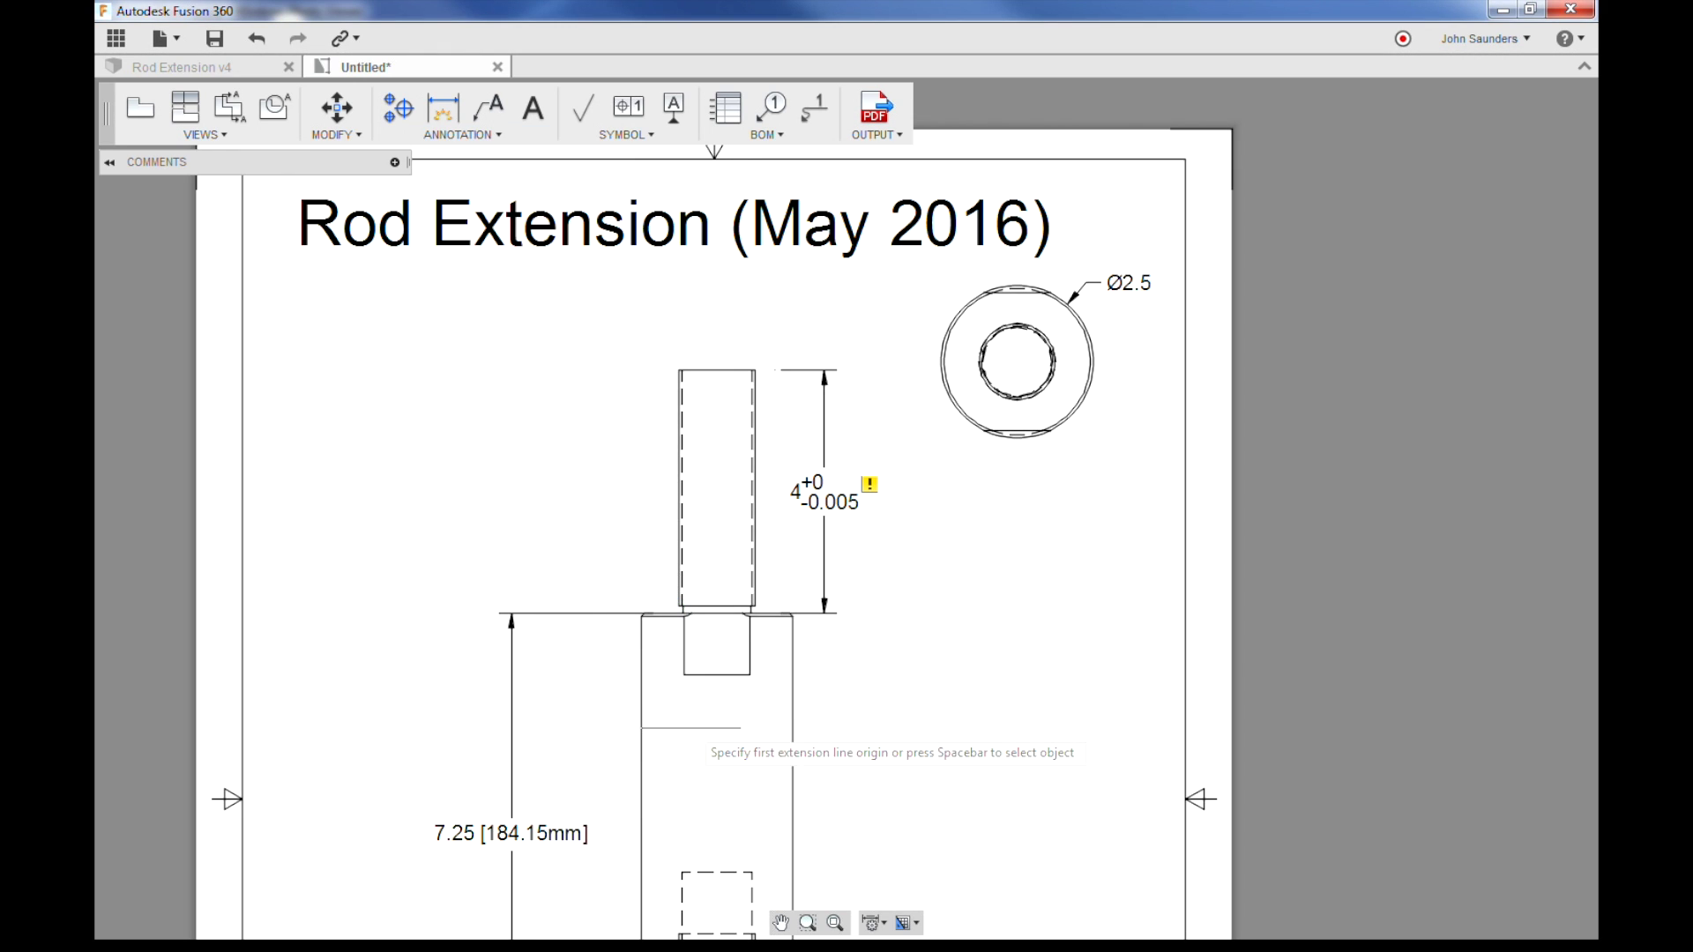
scroll(755, 641, up, 3)
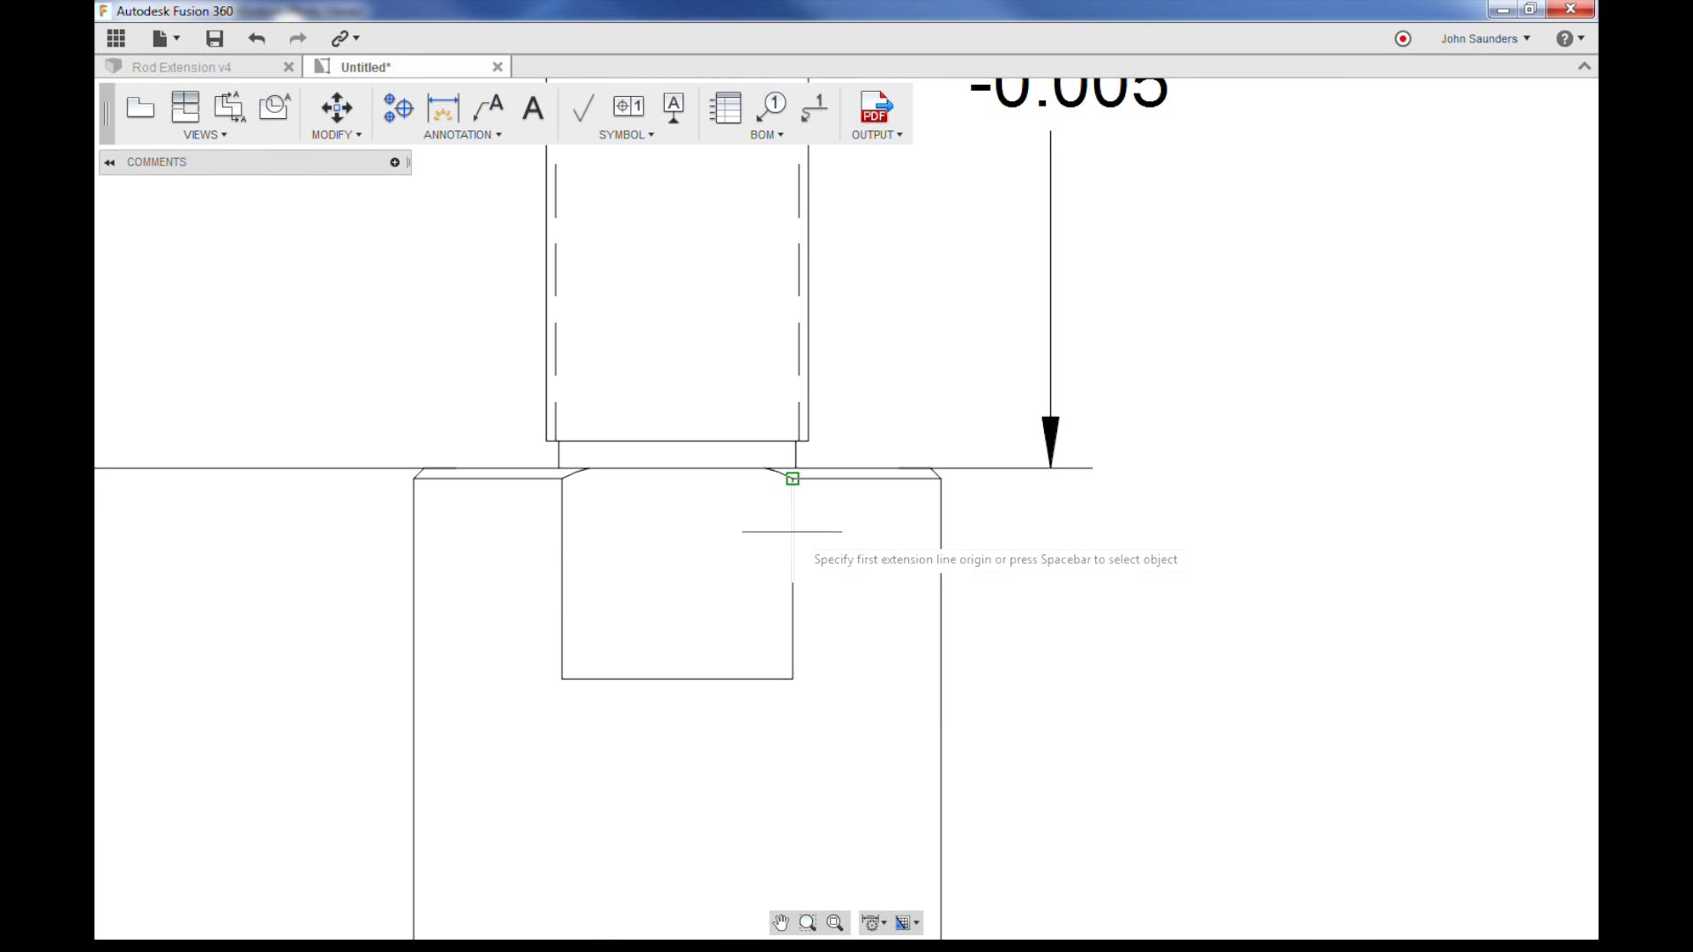
click(791, 478)
click(562, 679)
click(805, 683)
scroll(811, 683, down, 6)
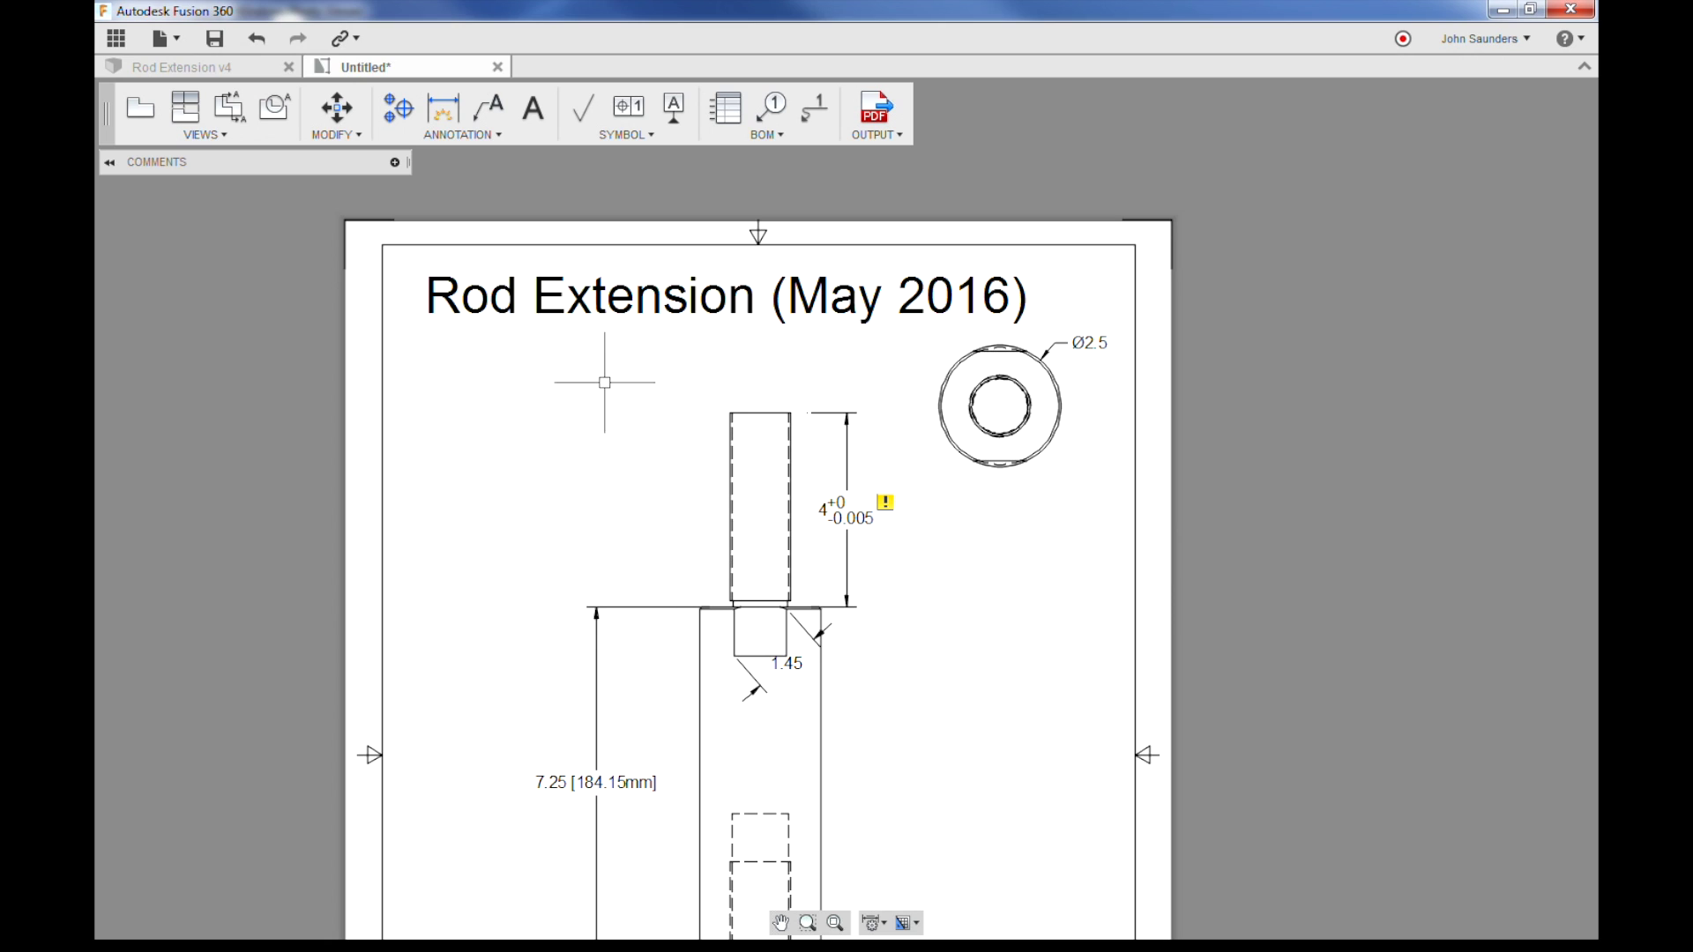
key(ctrl+z)
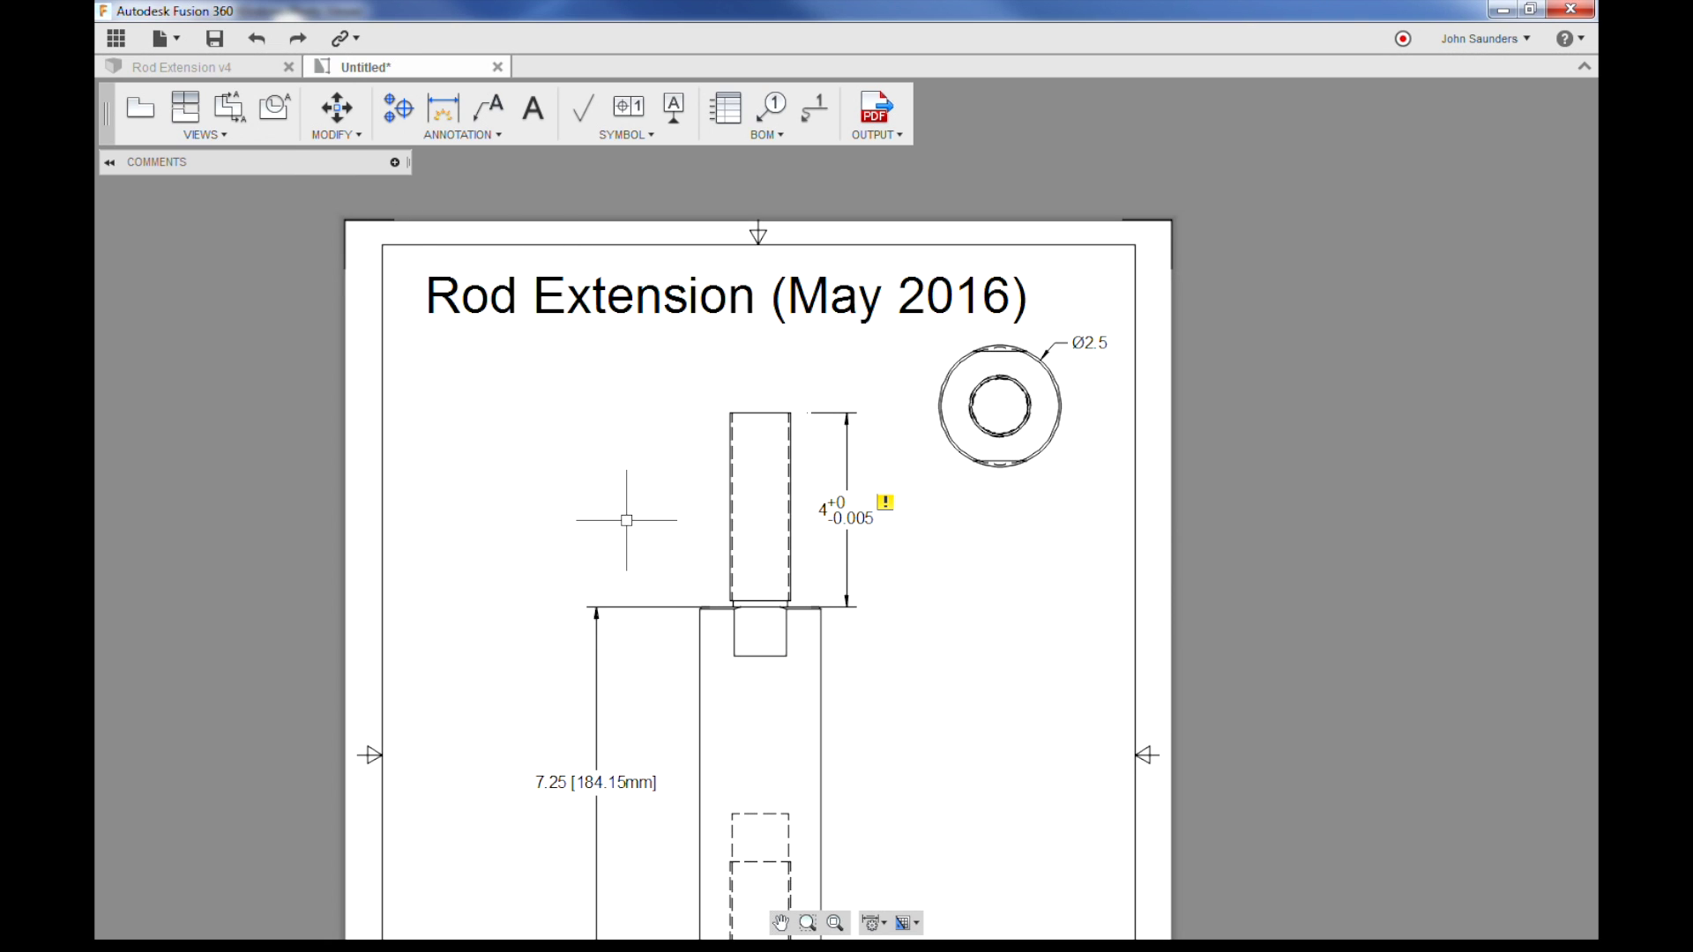
Start a detail view on the front view, circling the rod's shoulder as area A
click(222, 138)
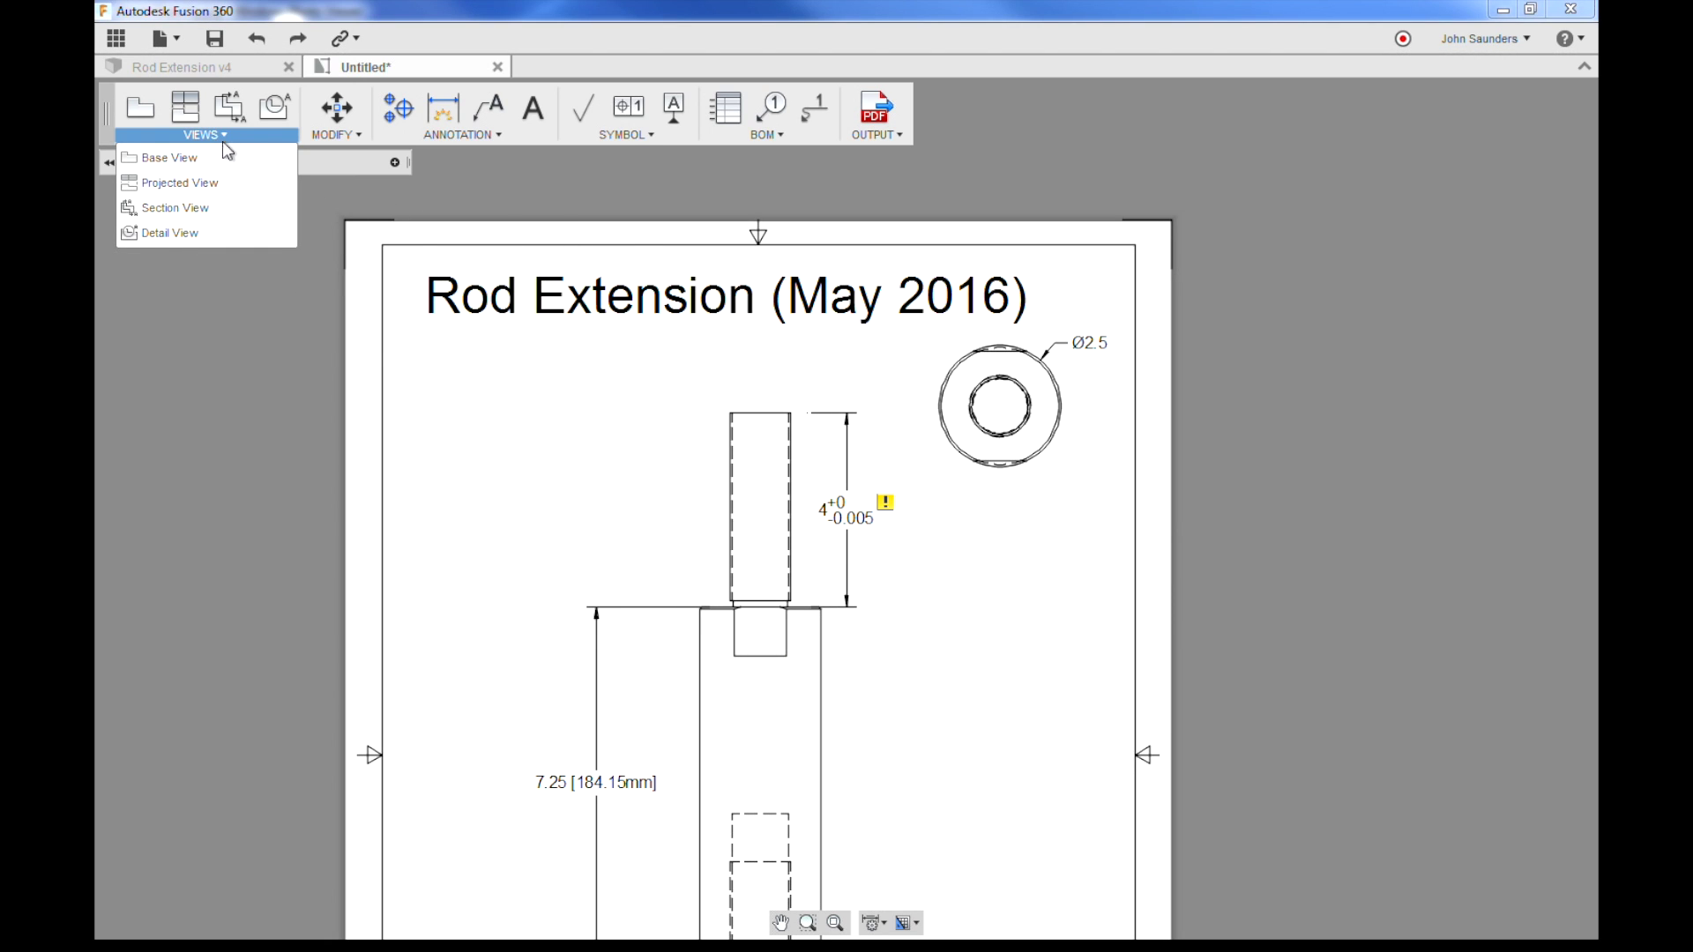
click(197, 236)
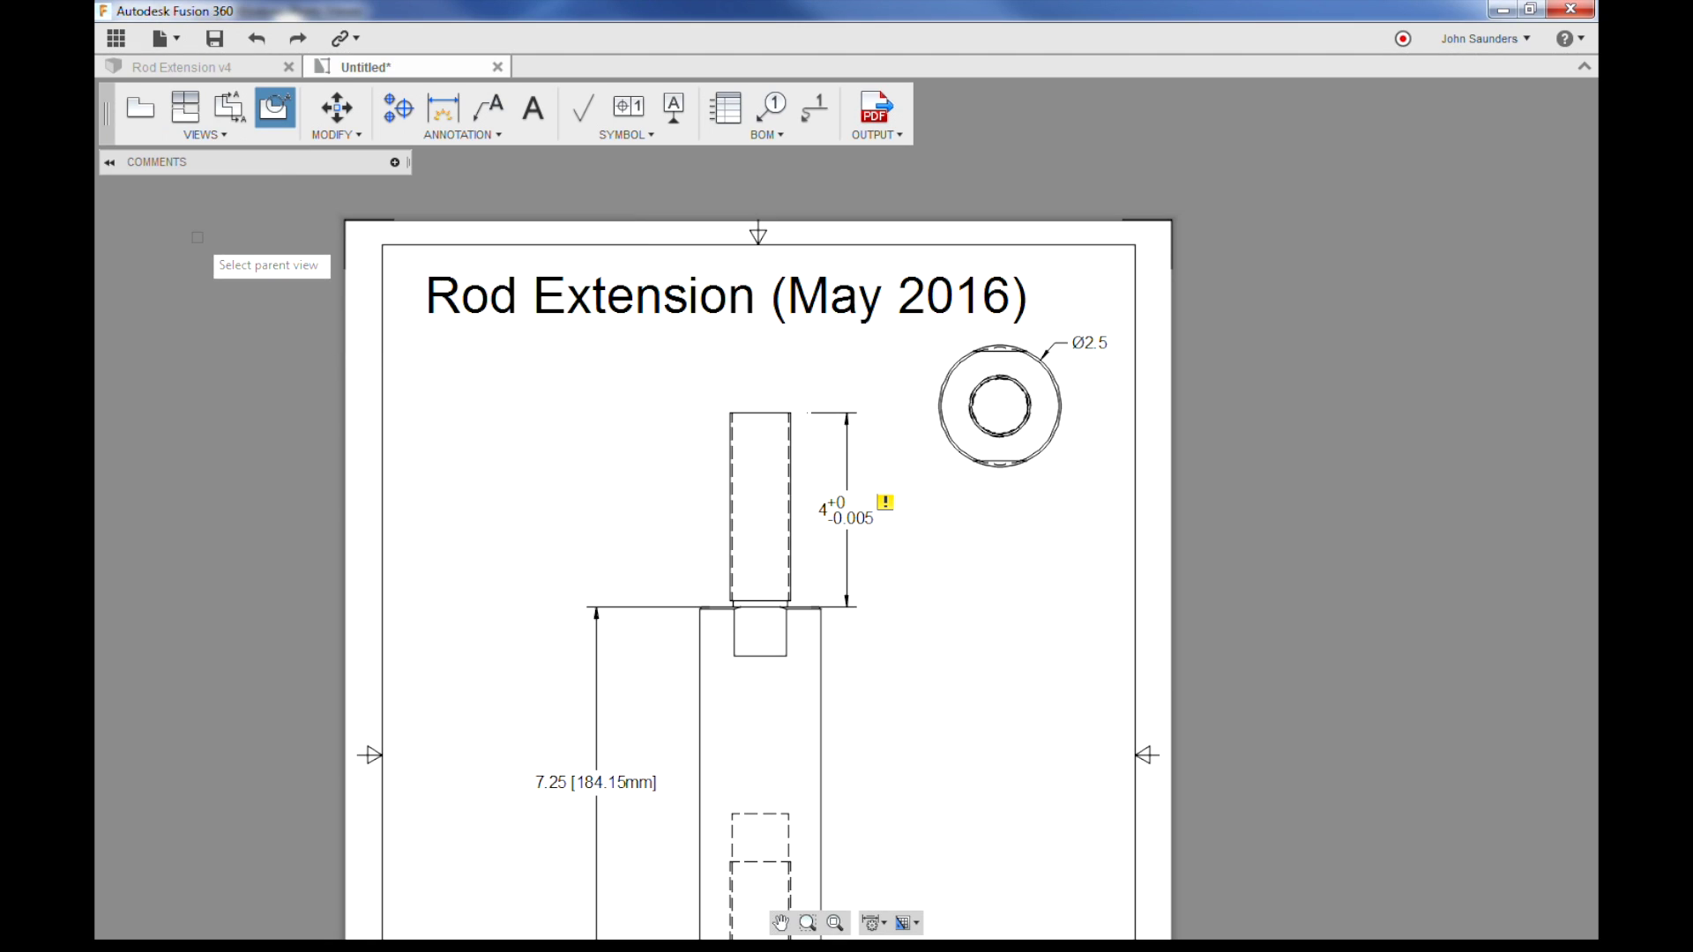
click(784, 586)
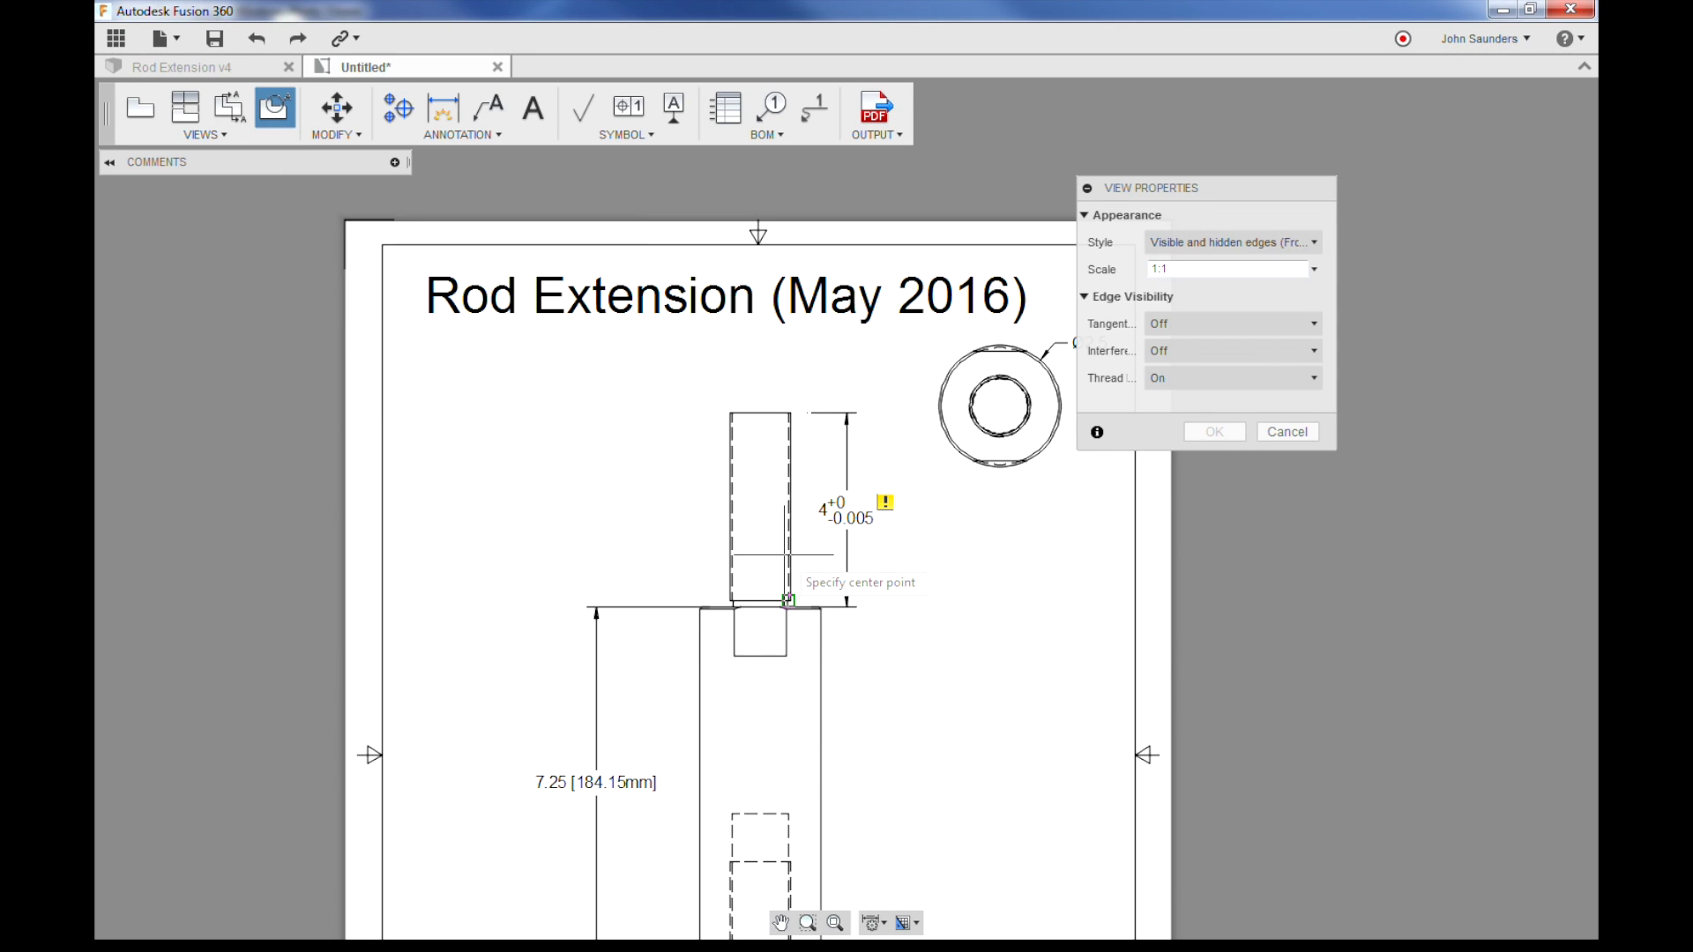
scroll(801, 609, up, 3)
scroll(800, 610, up, 2)
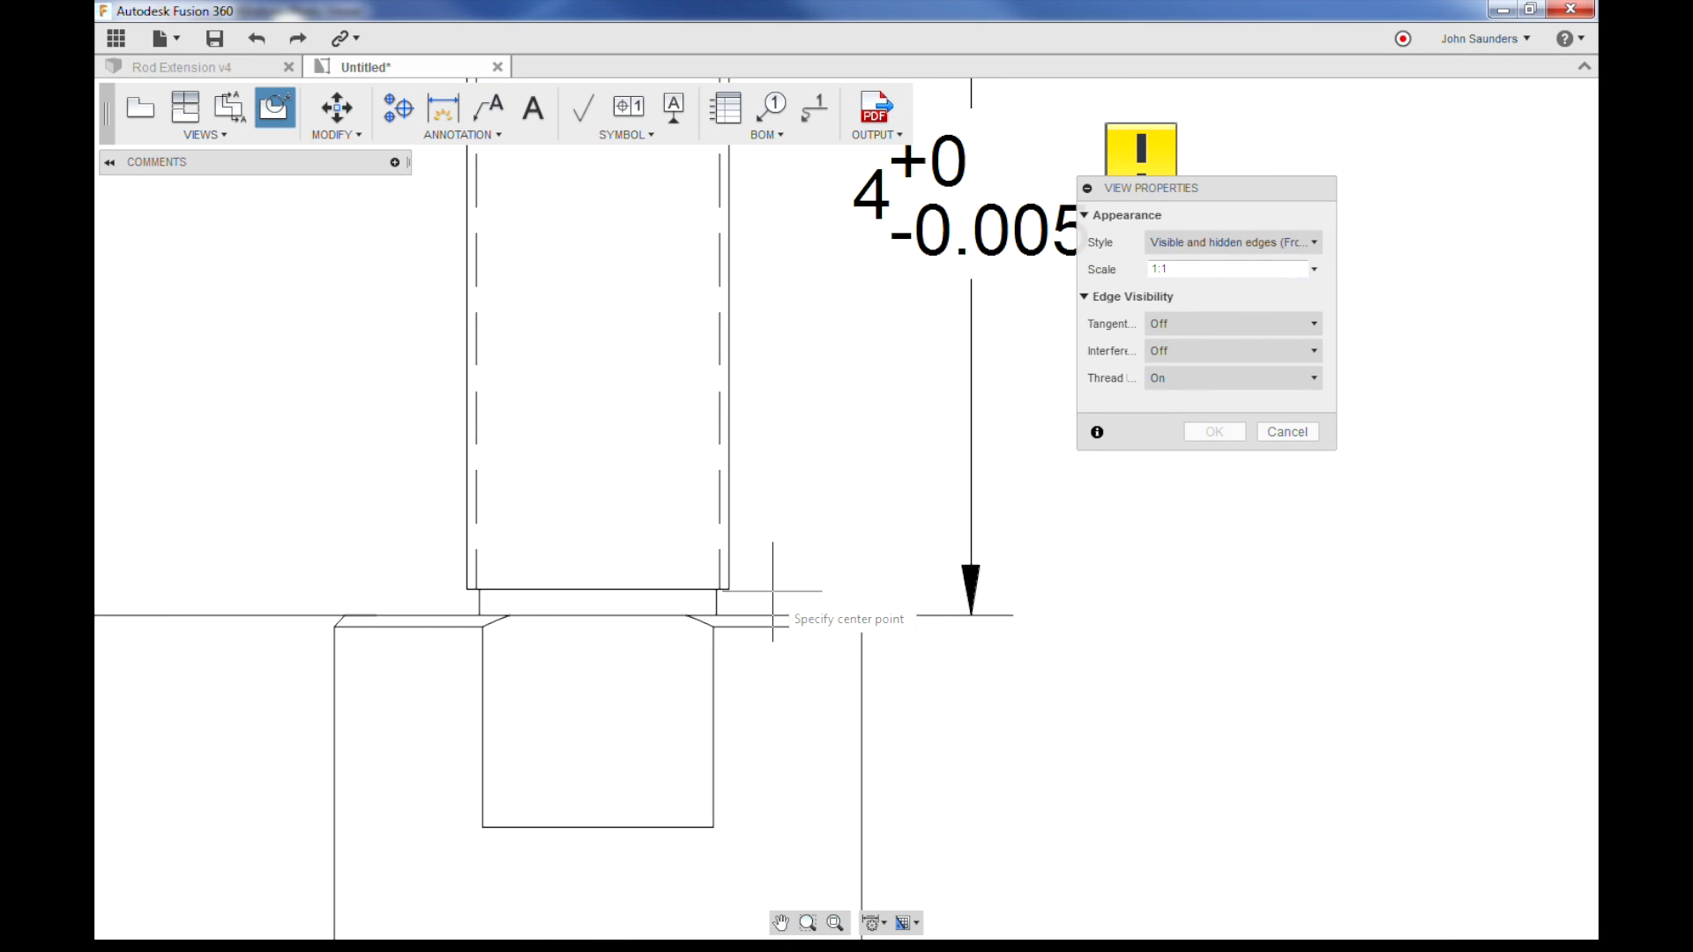
click(716, 603)
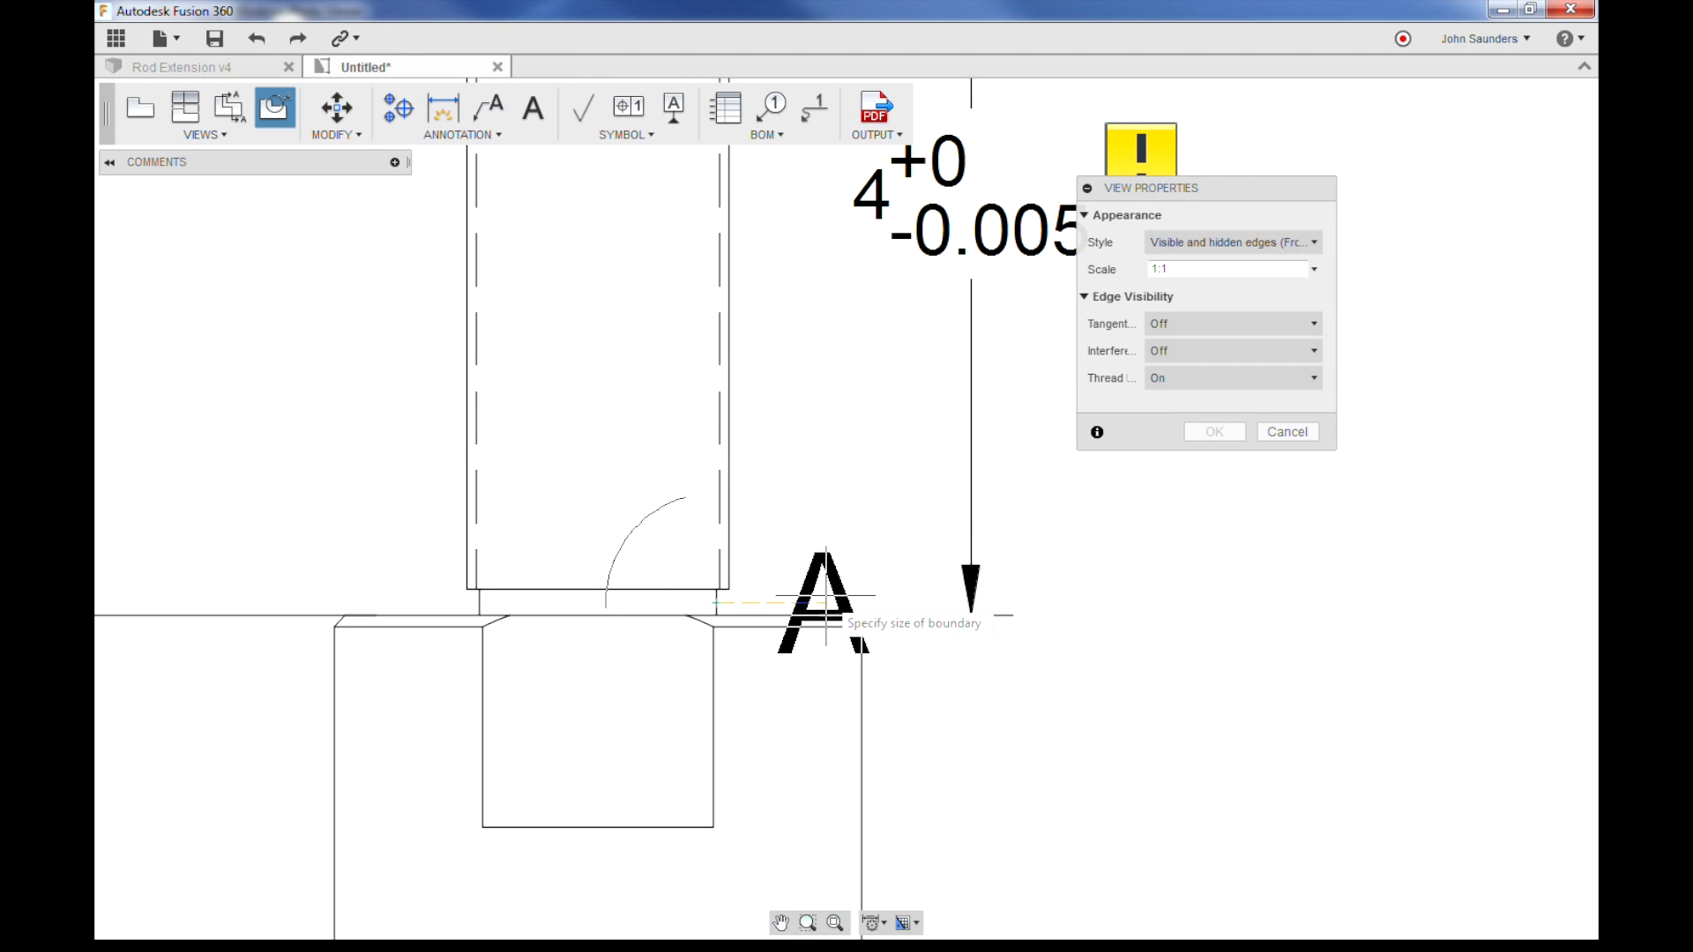
click(834, 599)
scroll(970, 635, down, 5)
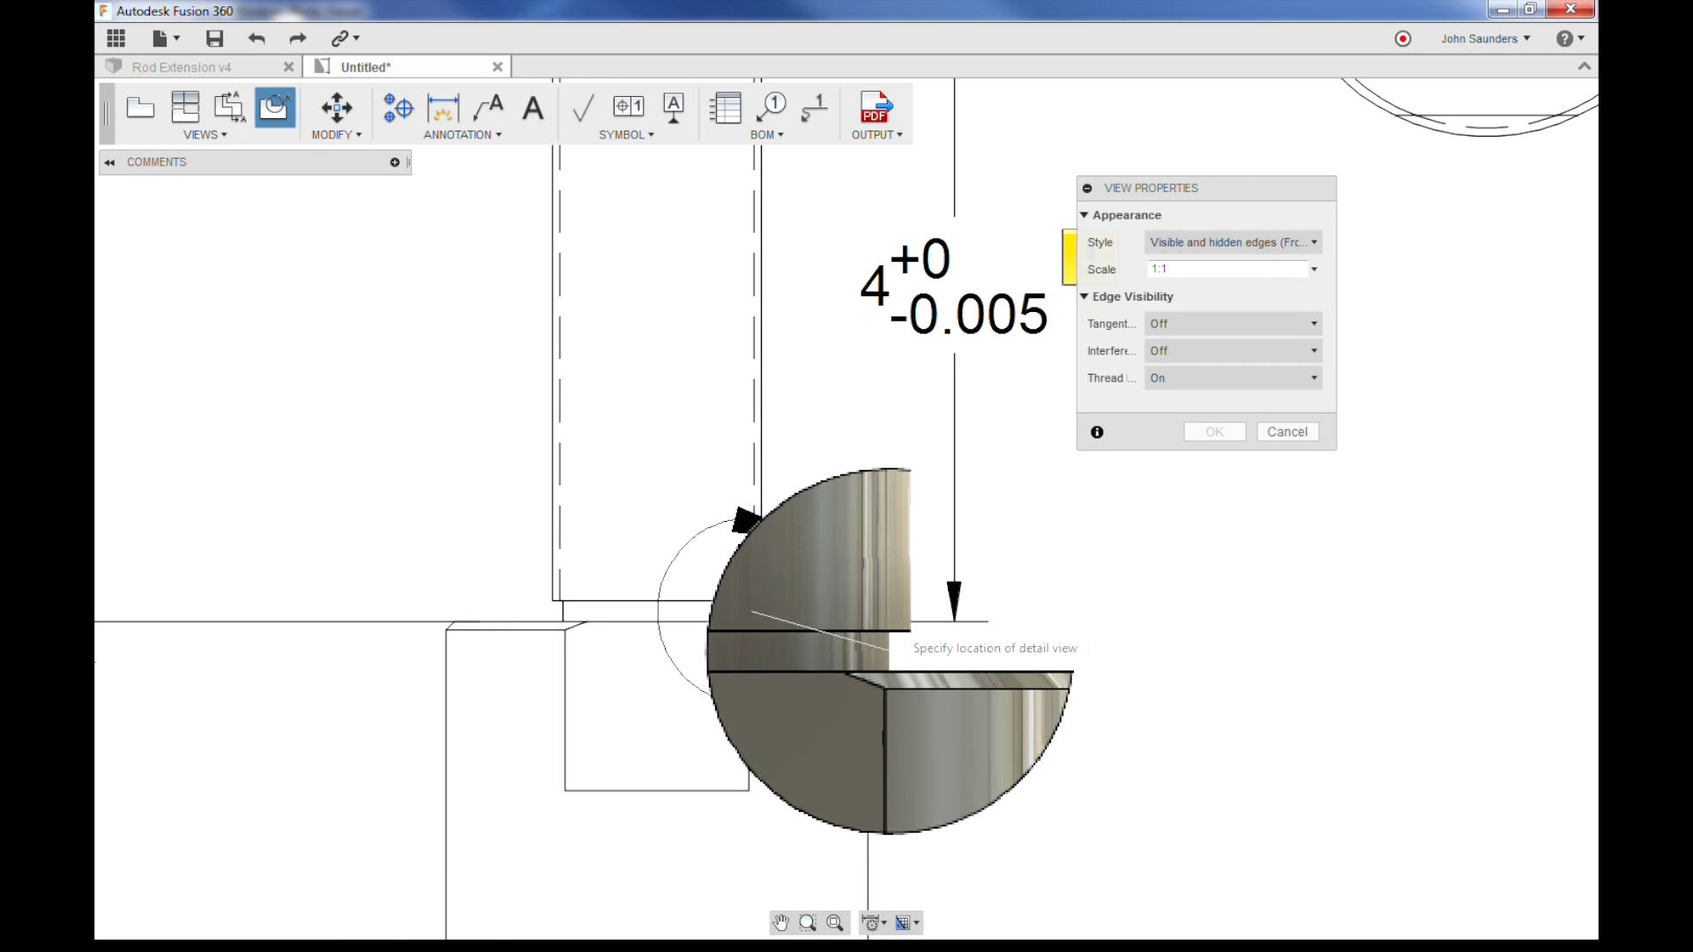
middle_drag(1059, 675, 994, 653)
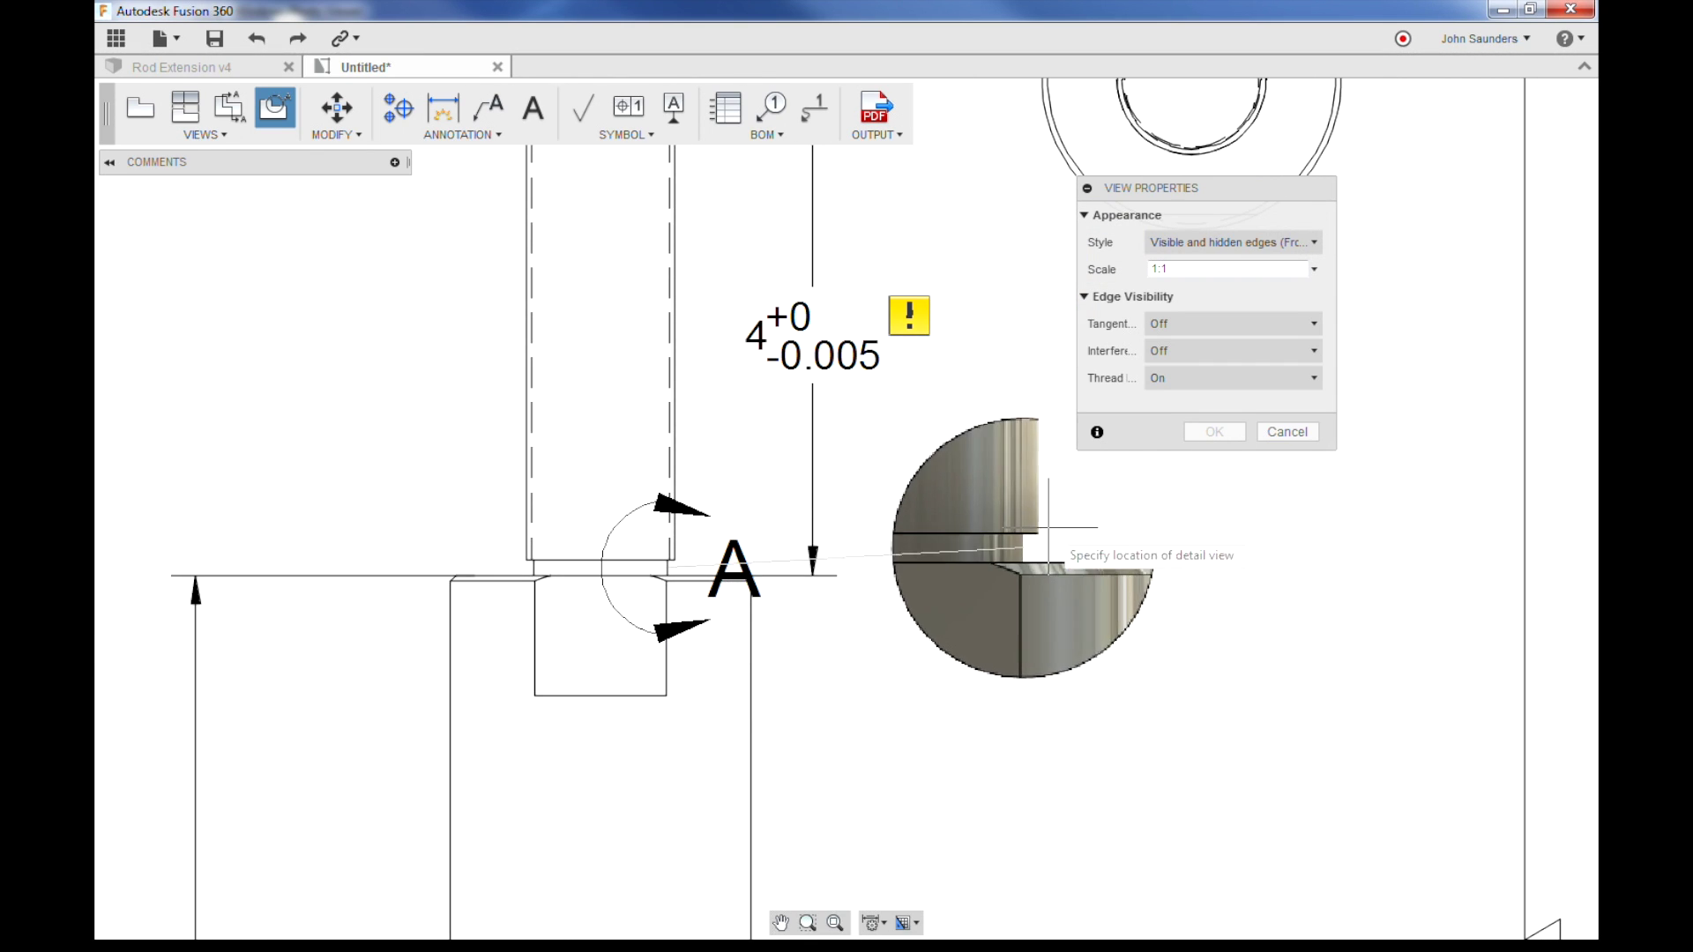
Set the detail scale to 2:1, then place and confirm DETAIL A on the sheet
click(1152, 268)
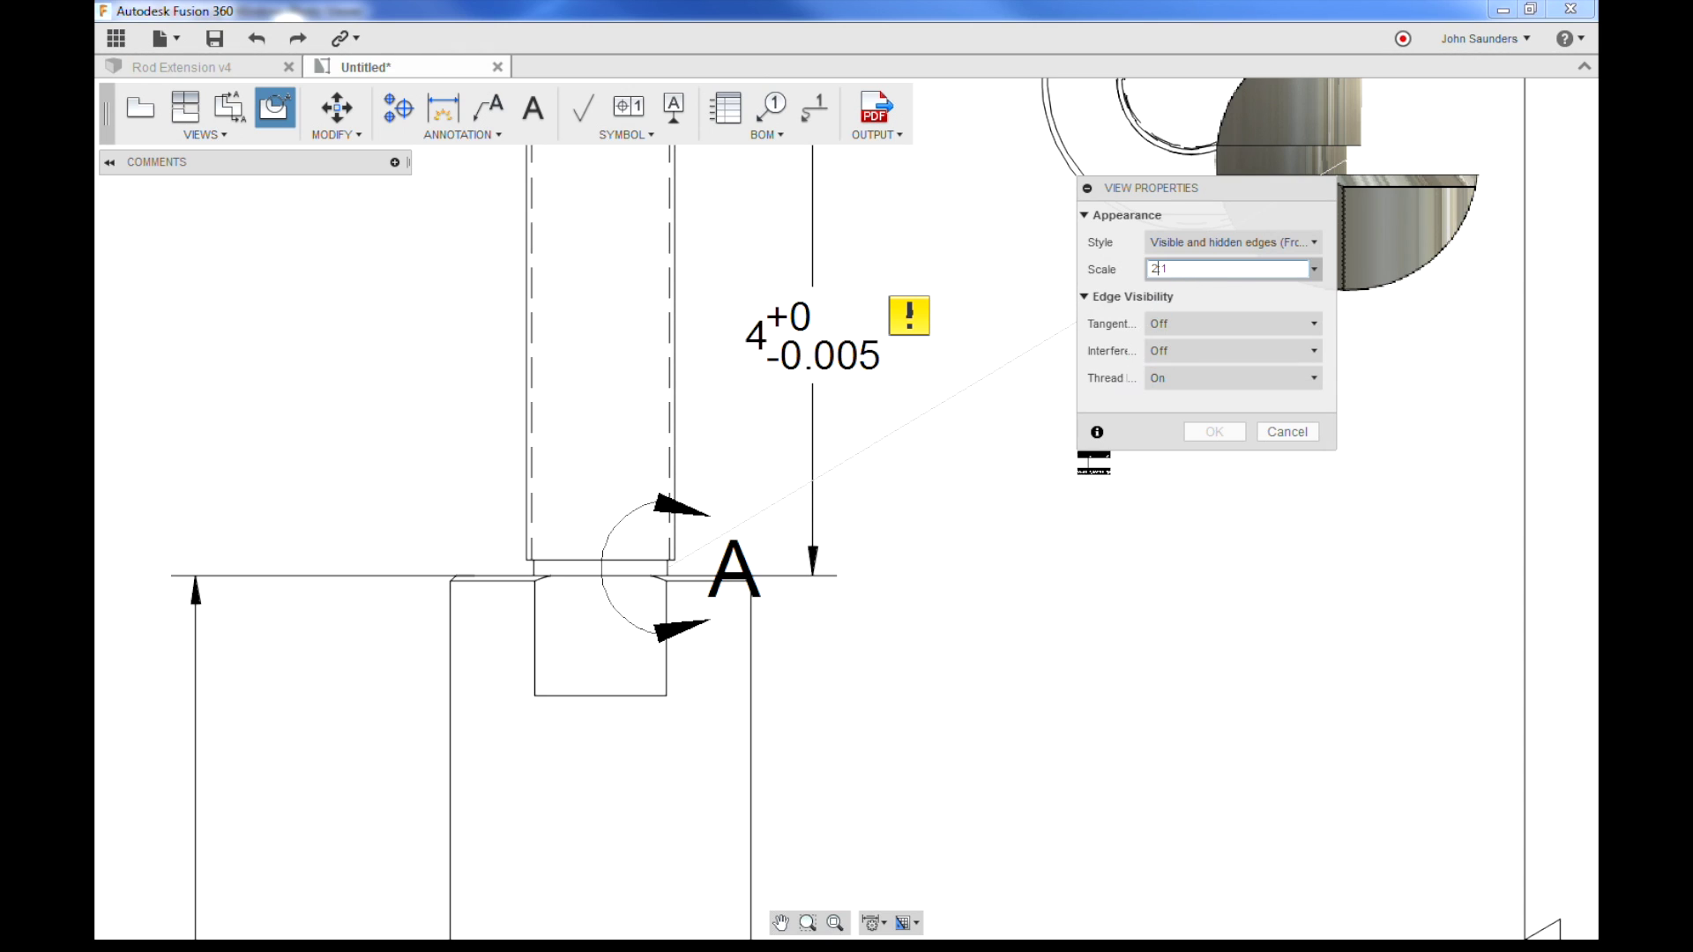
scroll(1107, 665, down, 2)
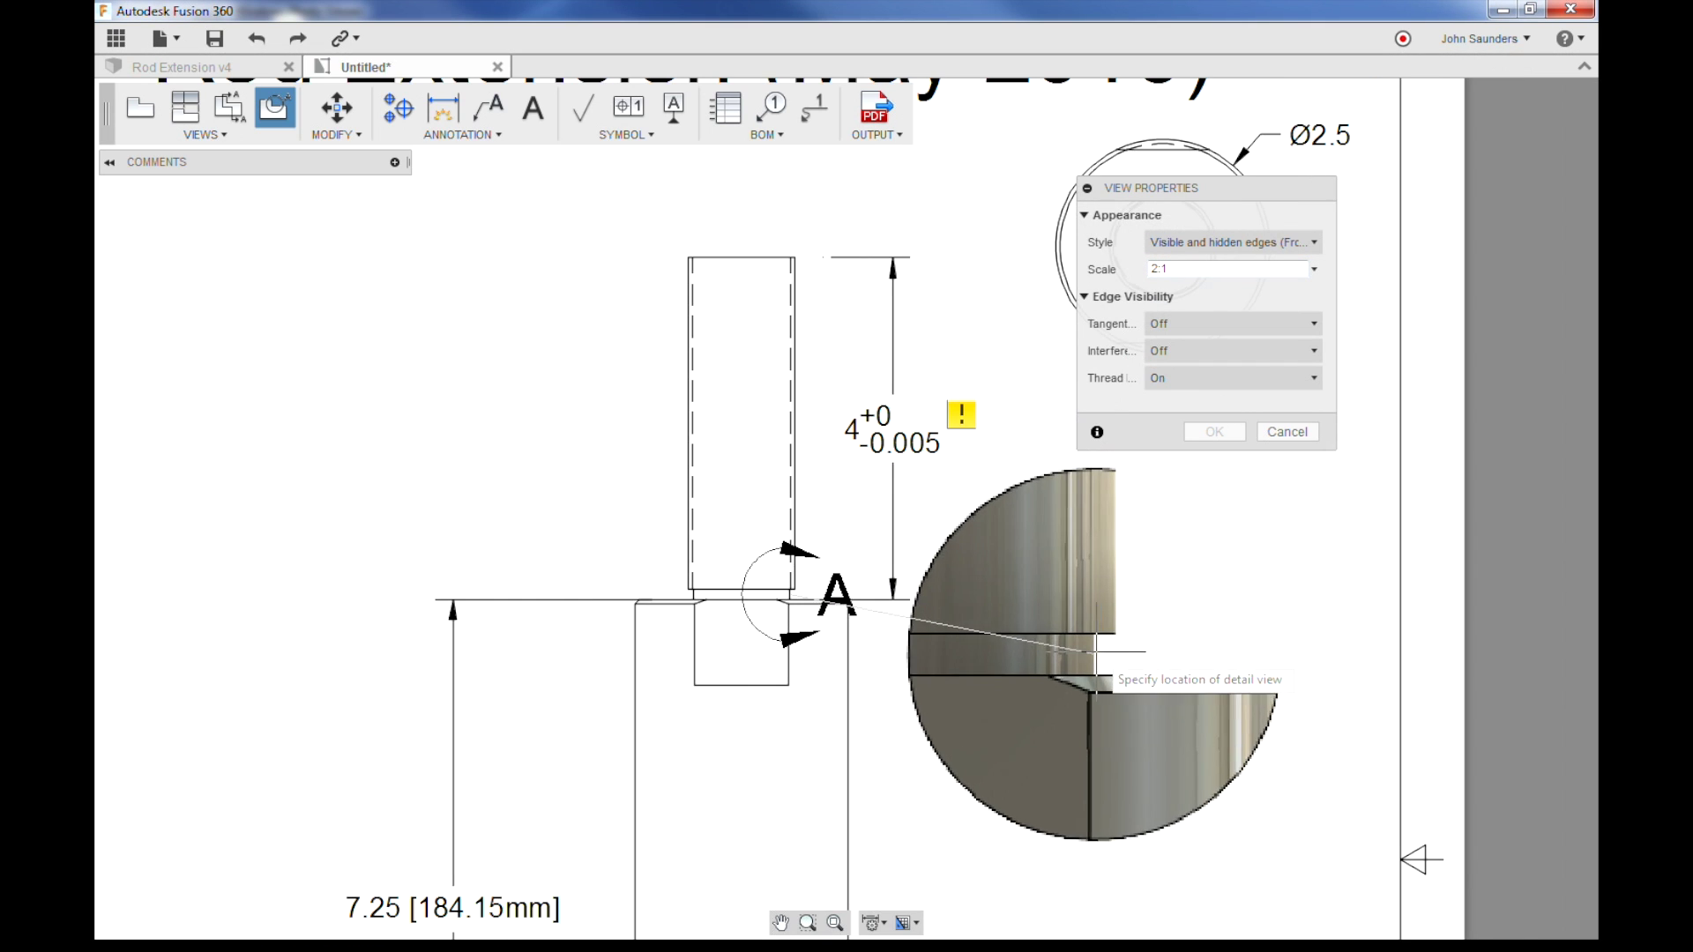
click(1157, 670)
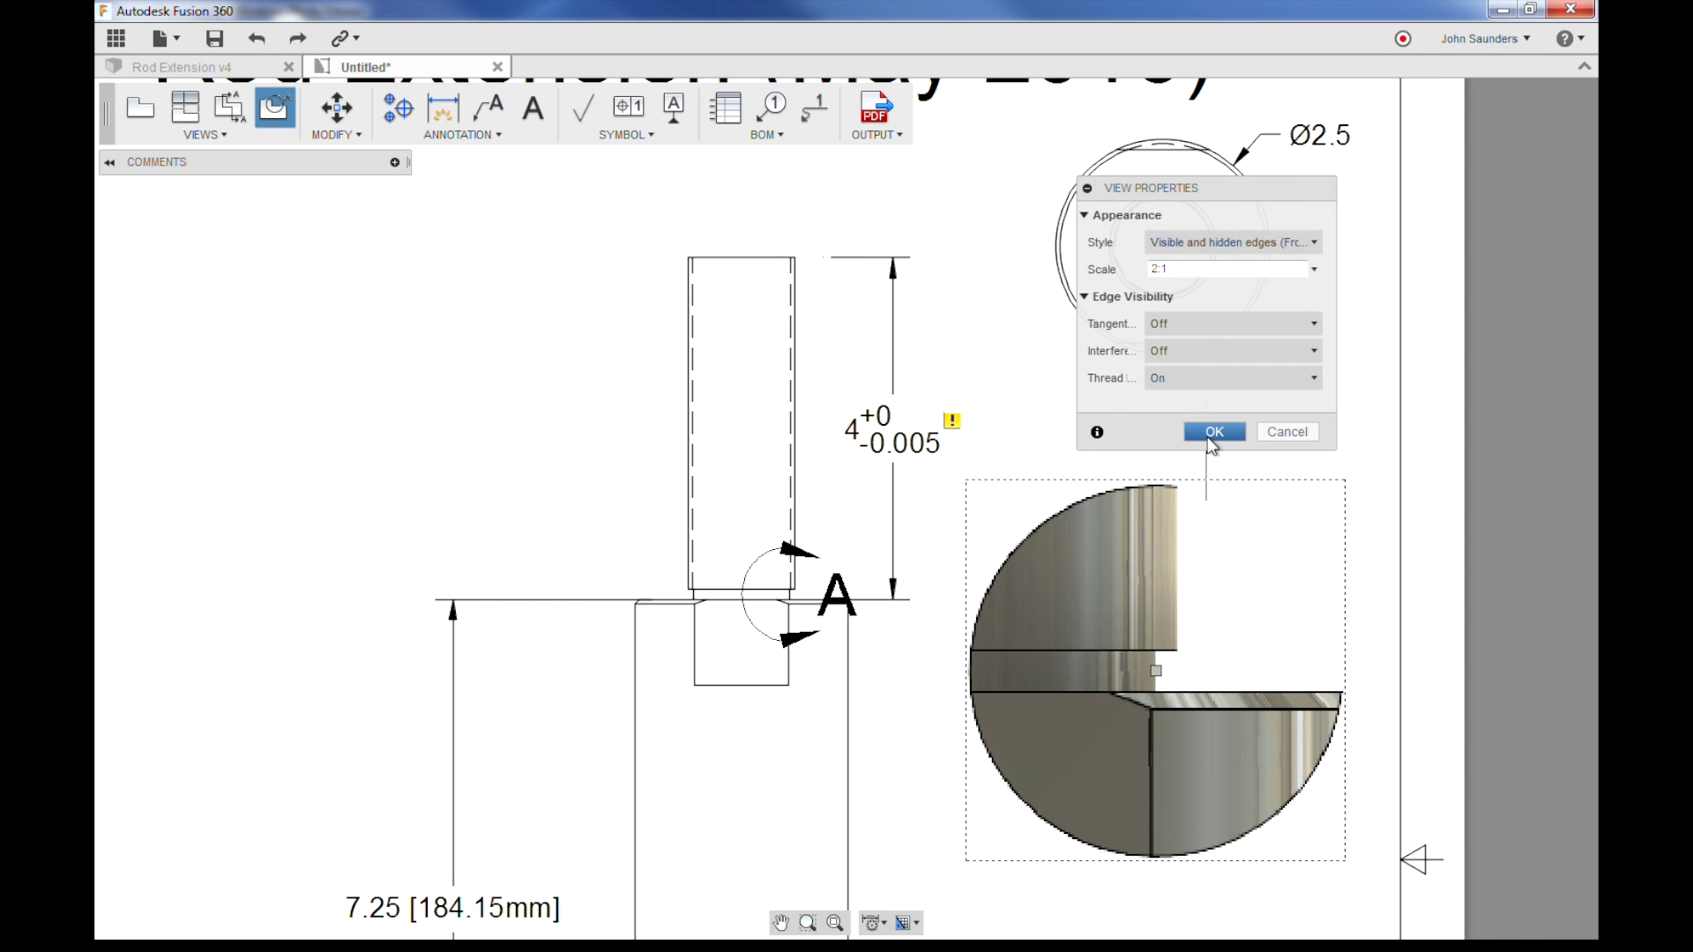
click(1203, 431)
scroll(766, 619, down, 2)
scroll(714, 602, down, 1)
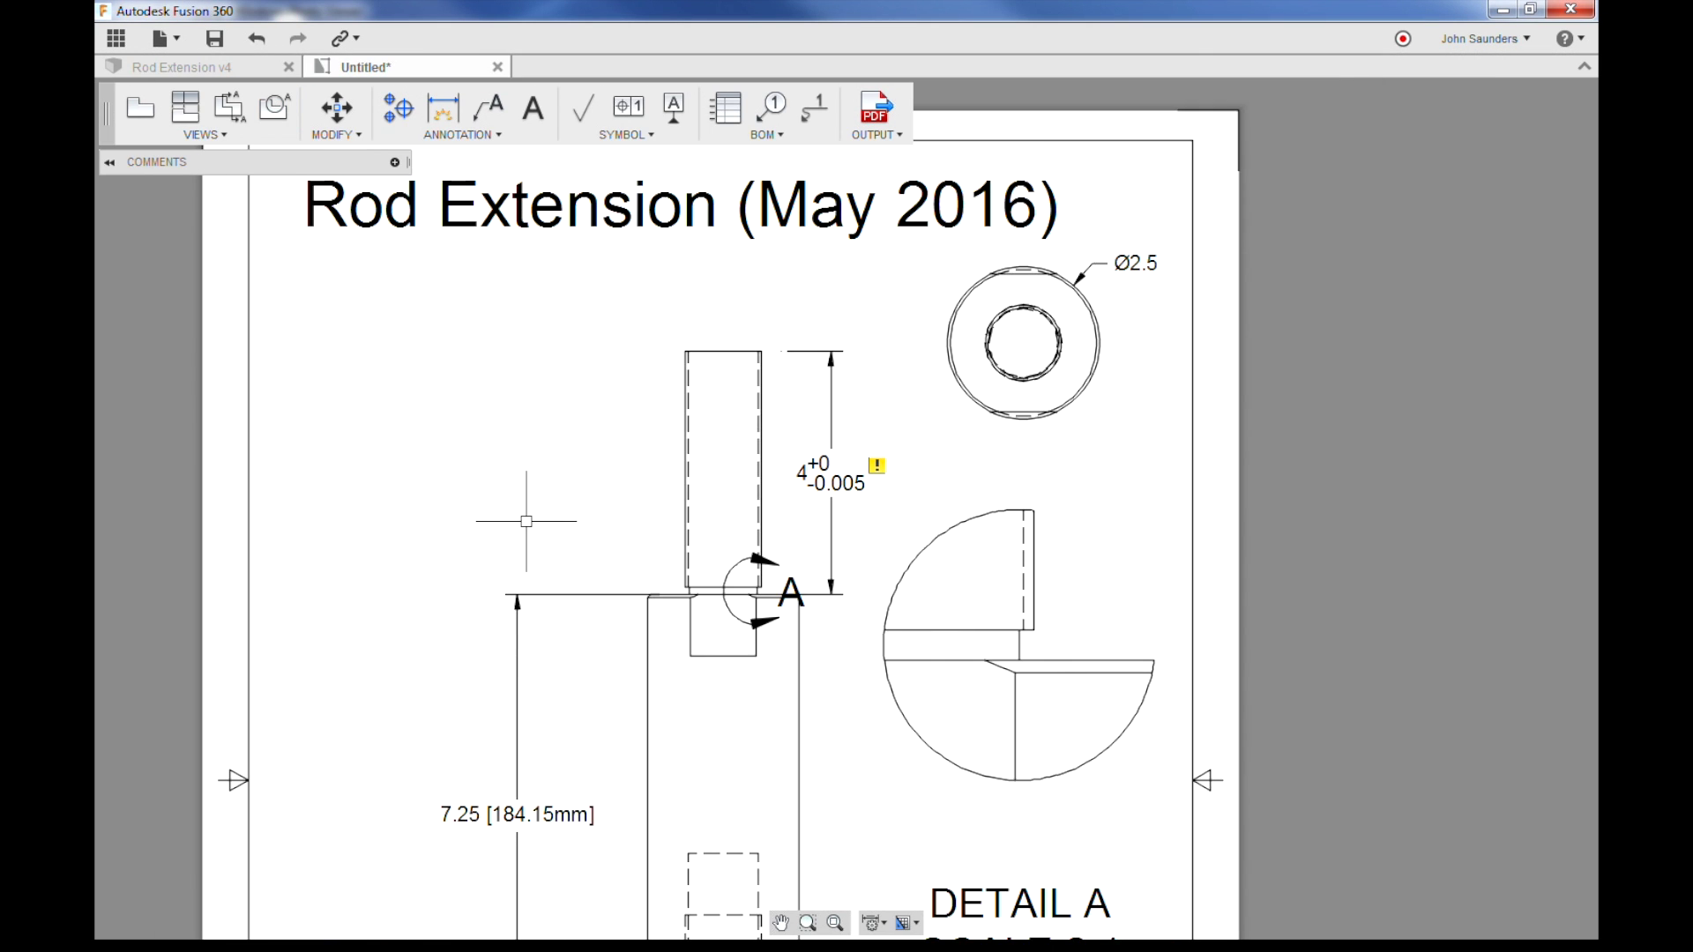
middle_drag(556, 511, 556, 446)
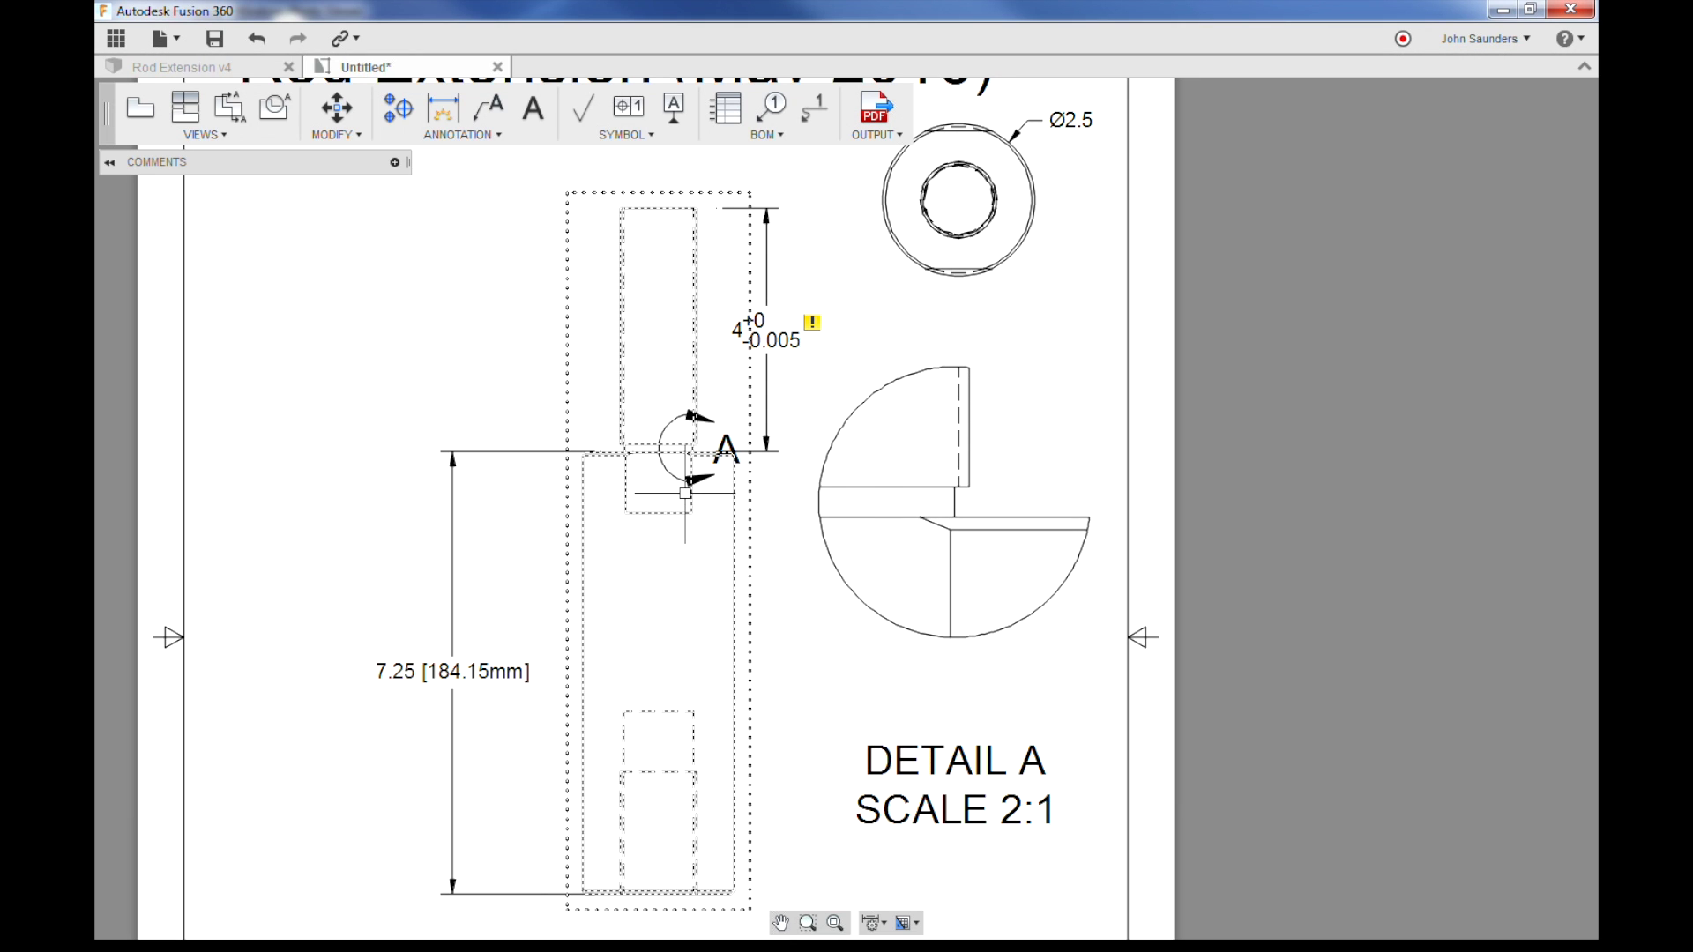
scroll(1051, 485, up, 2)
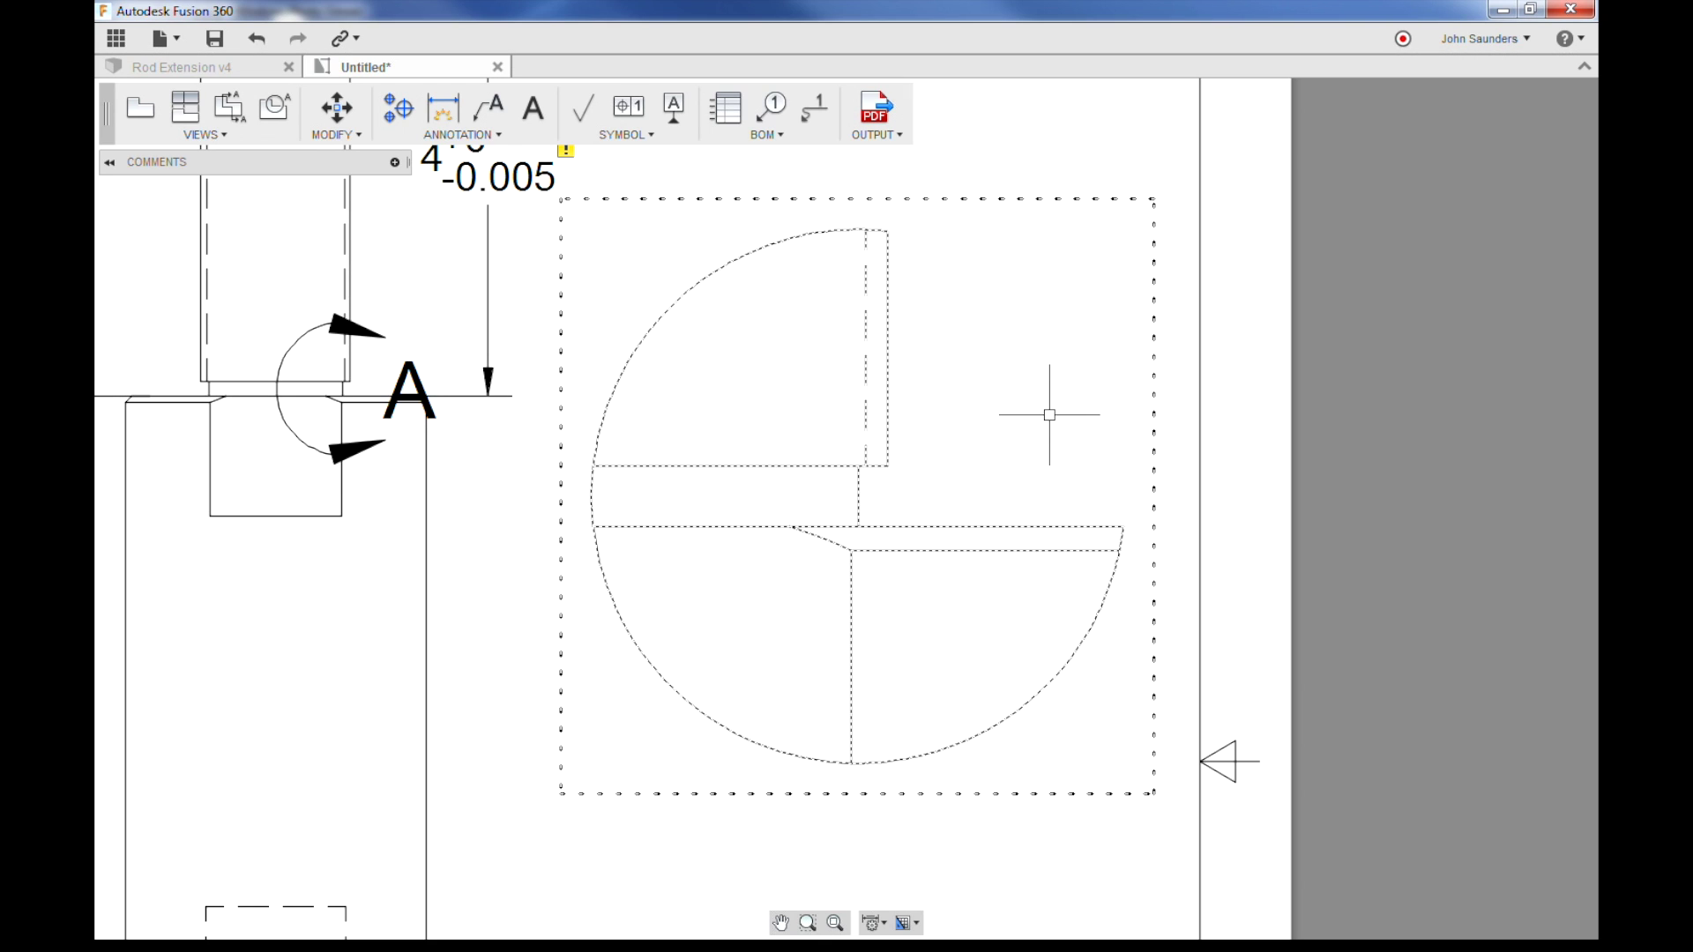
scroll(1049, 415, down, 3)
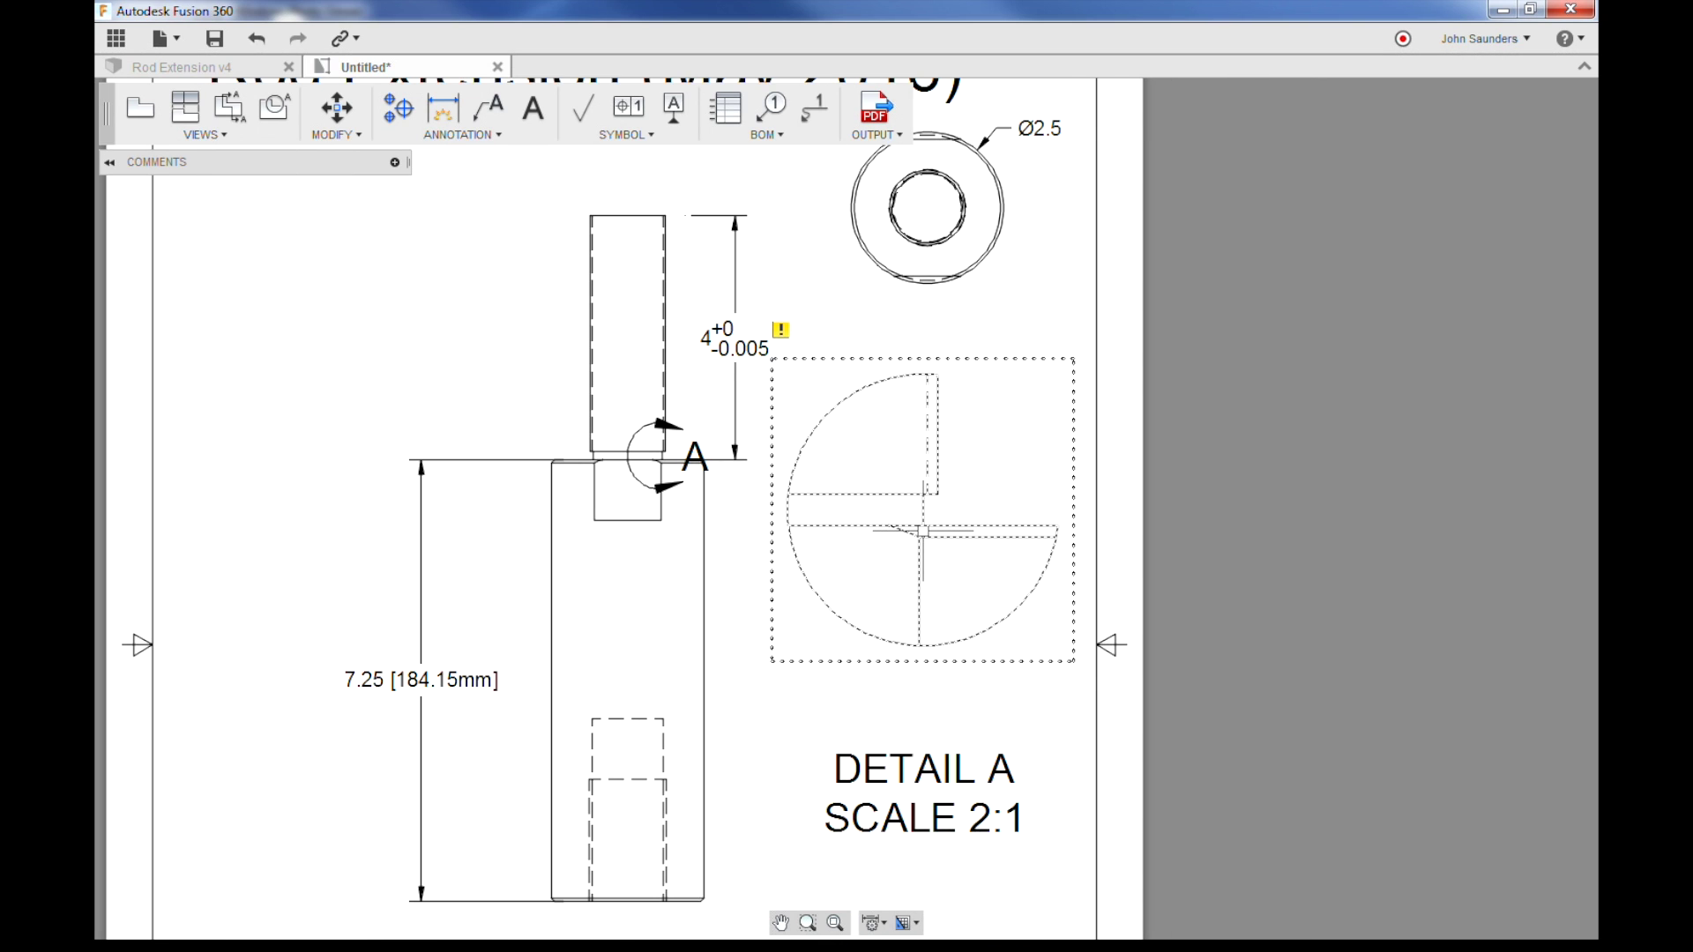
scroll(922, 530, down, 3)
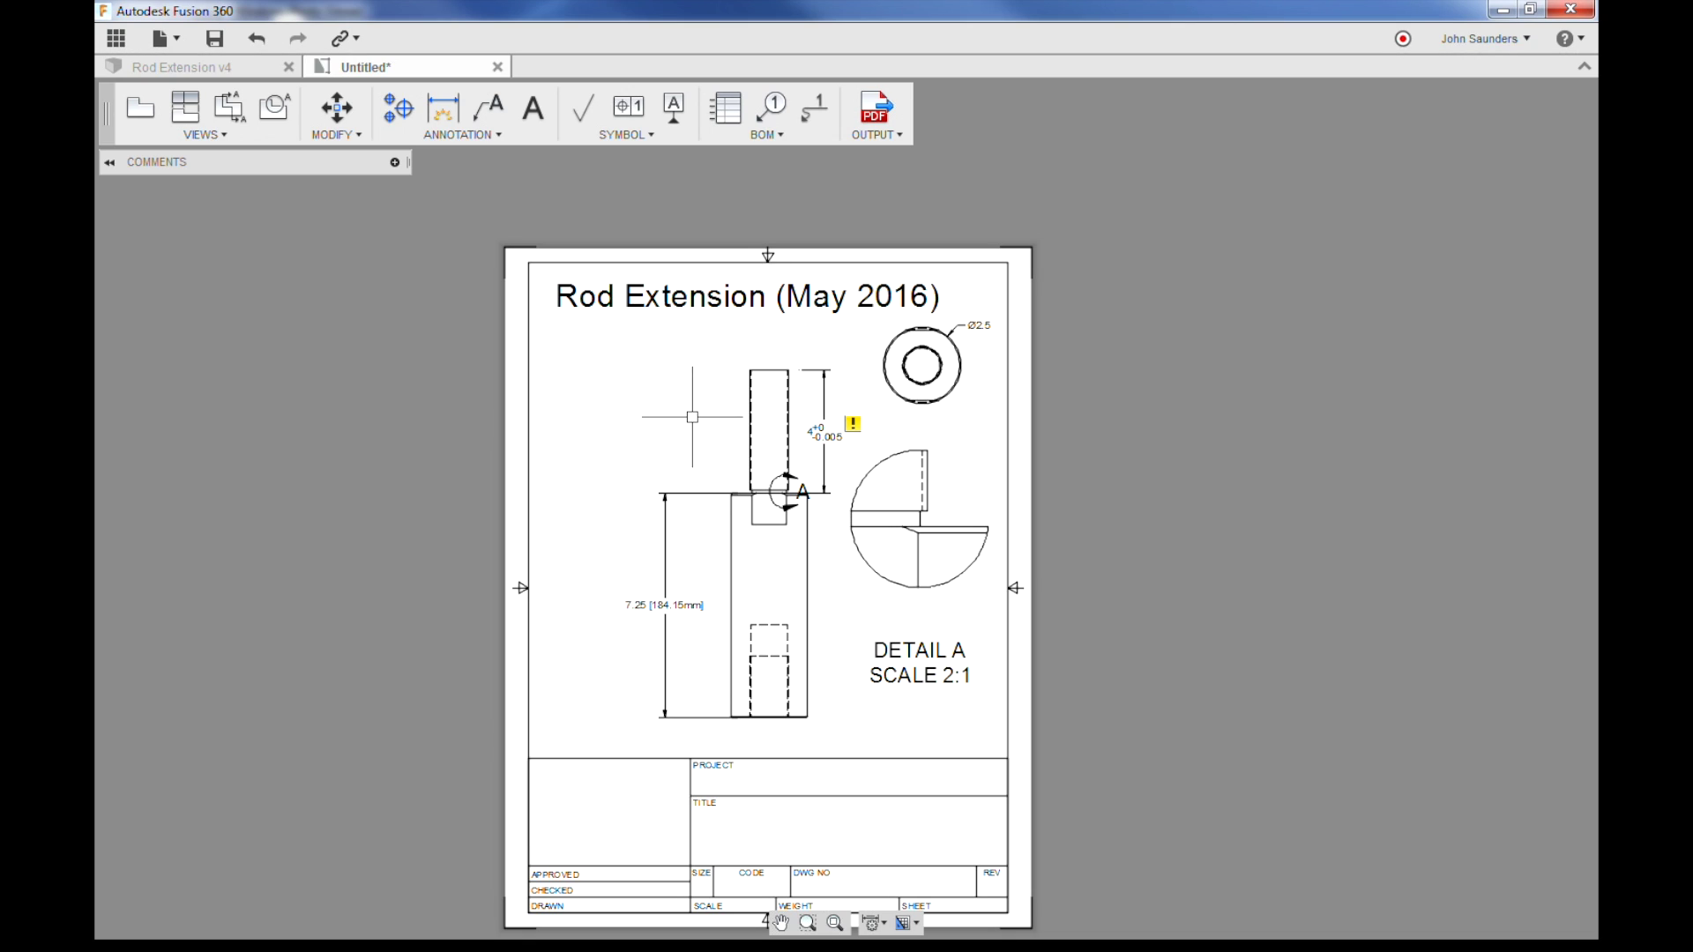
Undo the detail view and begin a section view from the front view
key(ctrl+z)
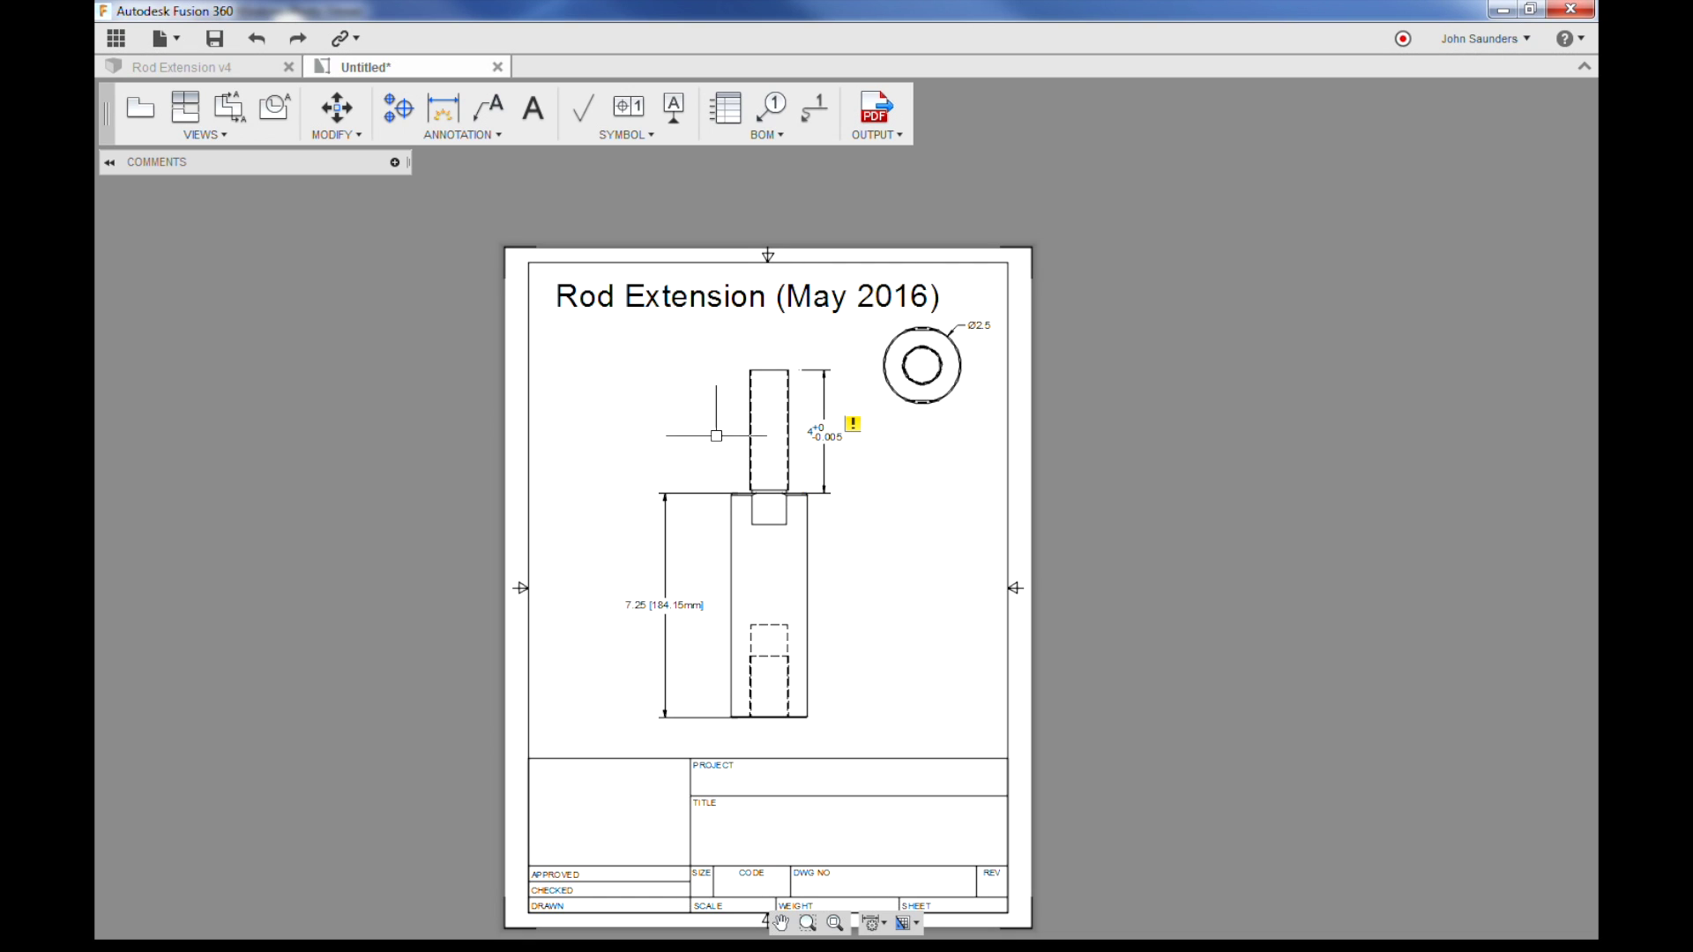
click(203, 135)
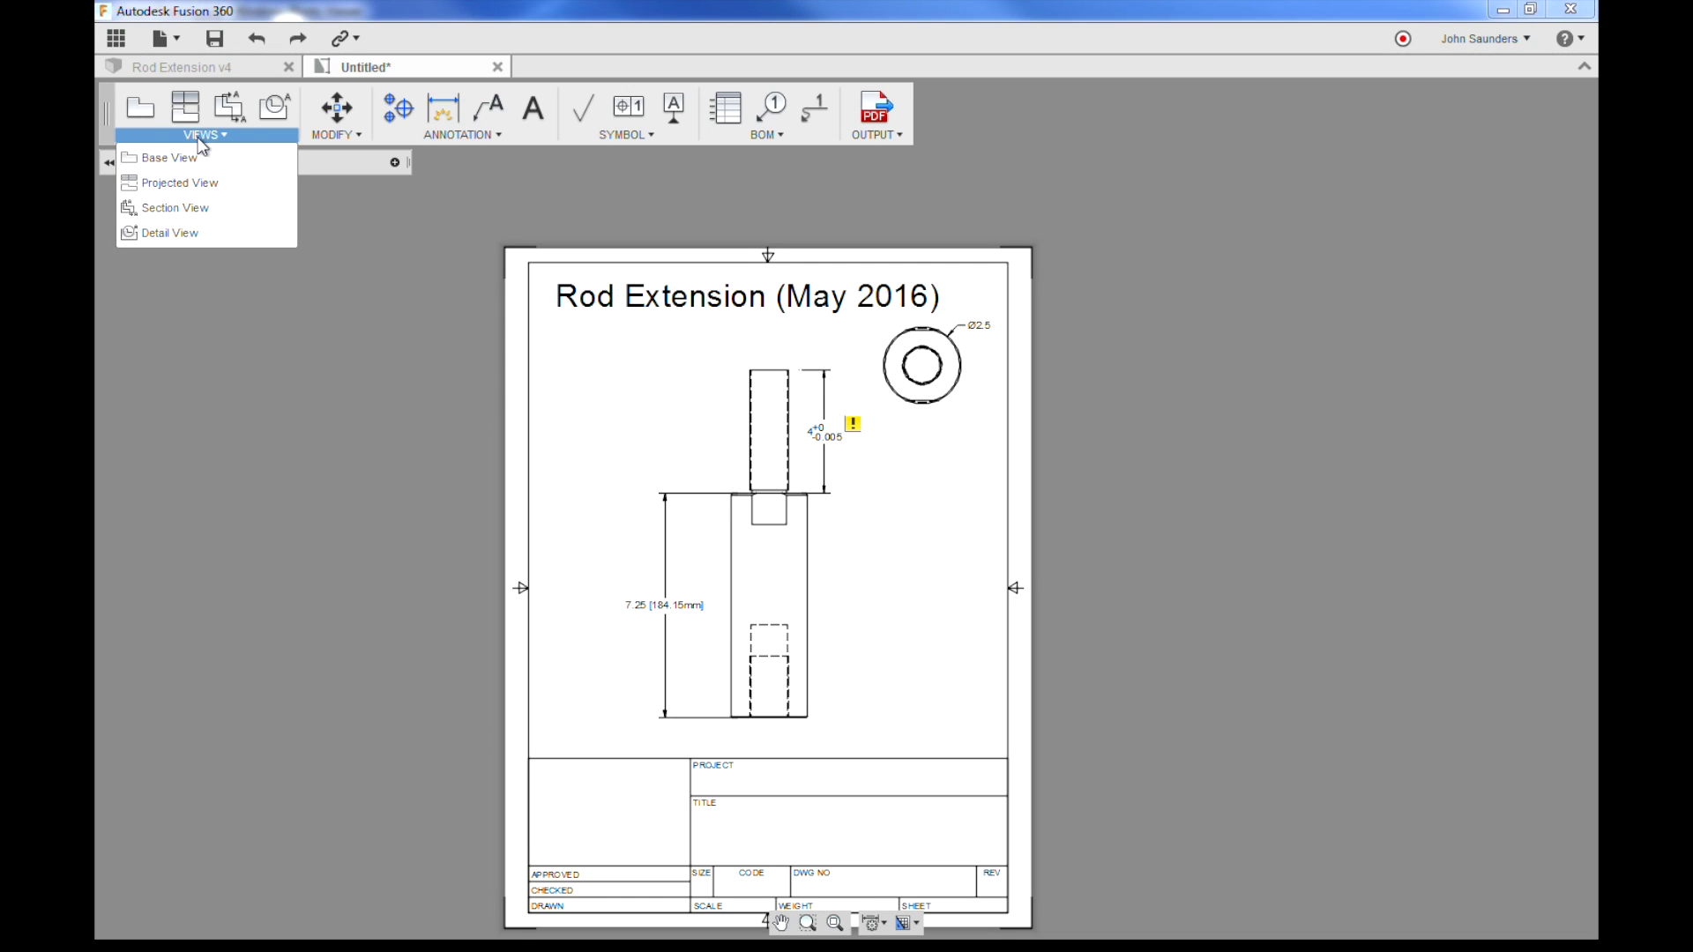
click(196, 212)
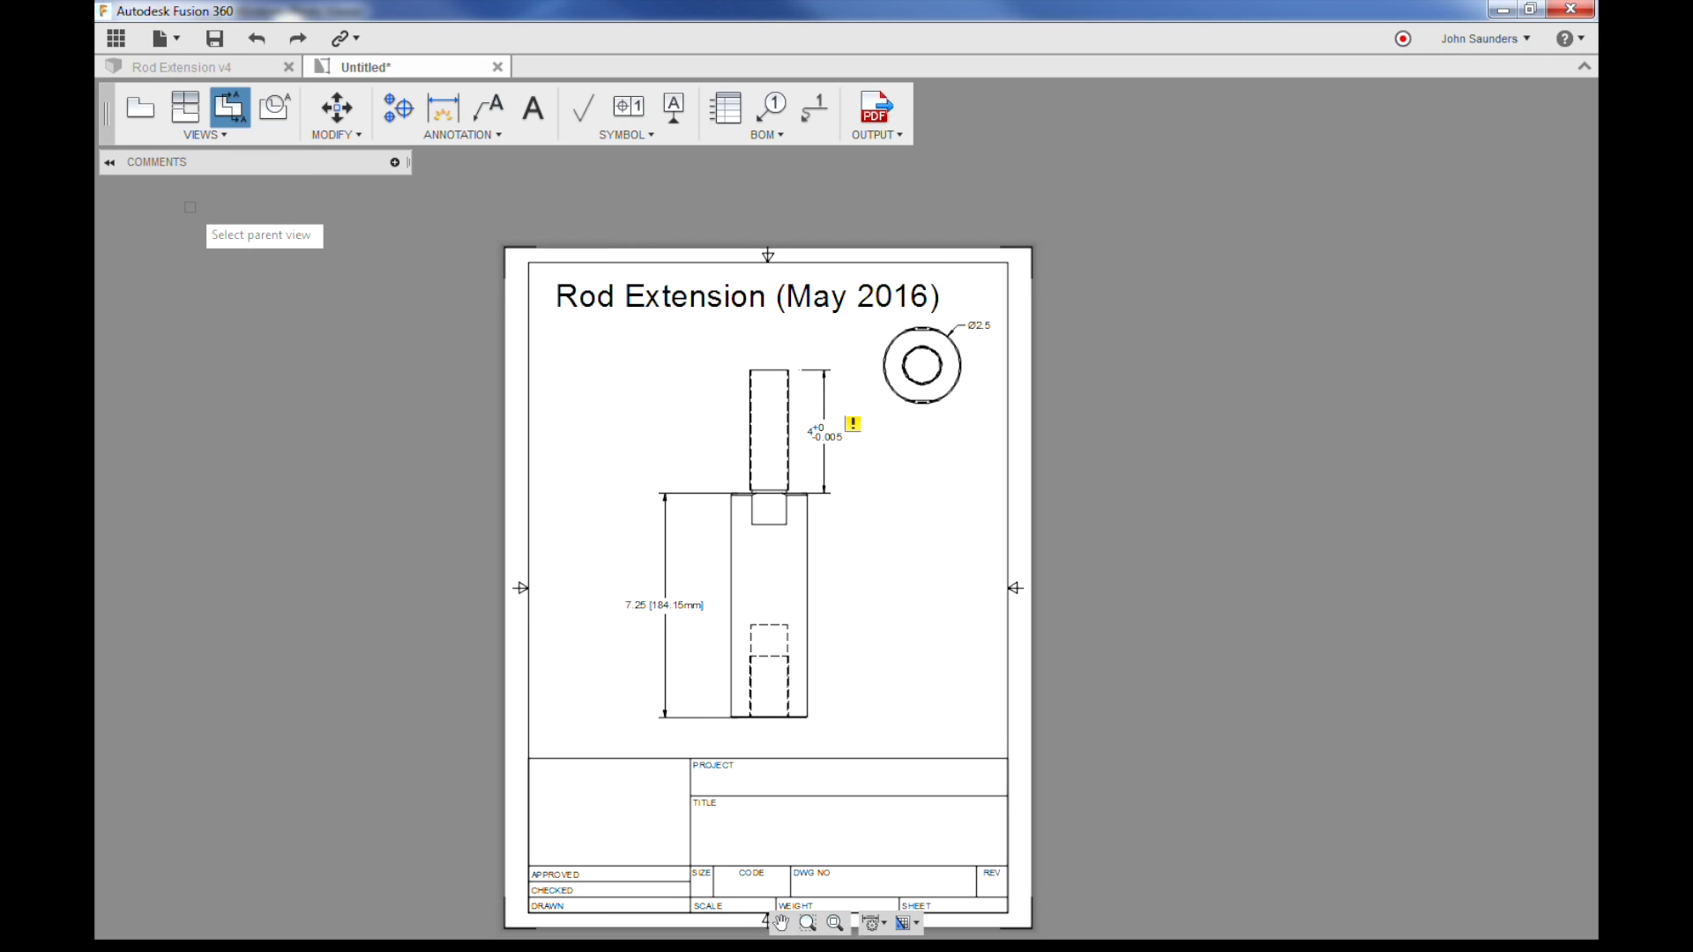
scroll(859, 605, up, 3)
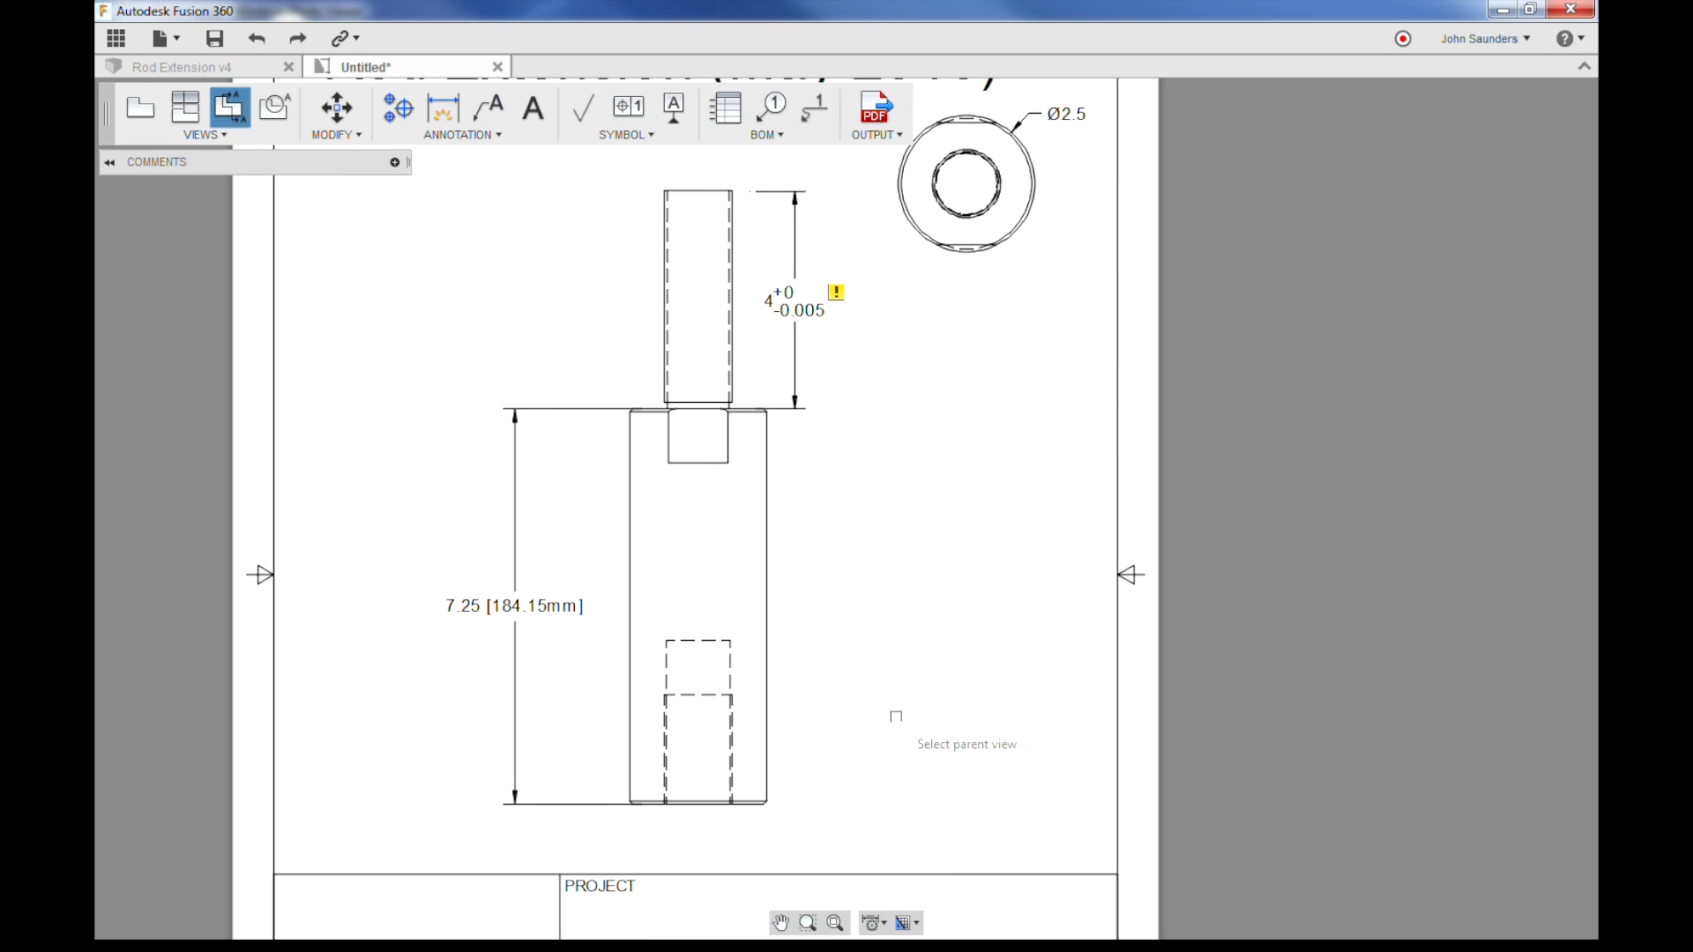
middle_drag(921, 789, 961, 554)
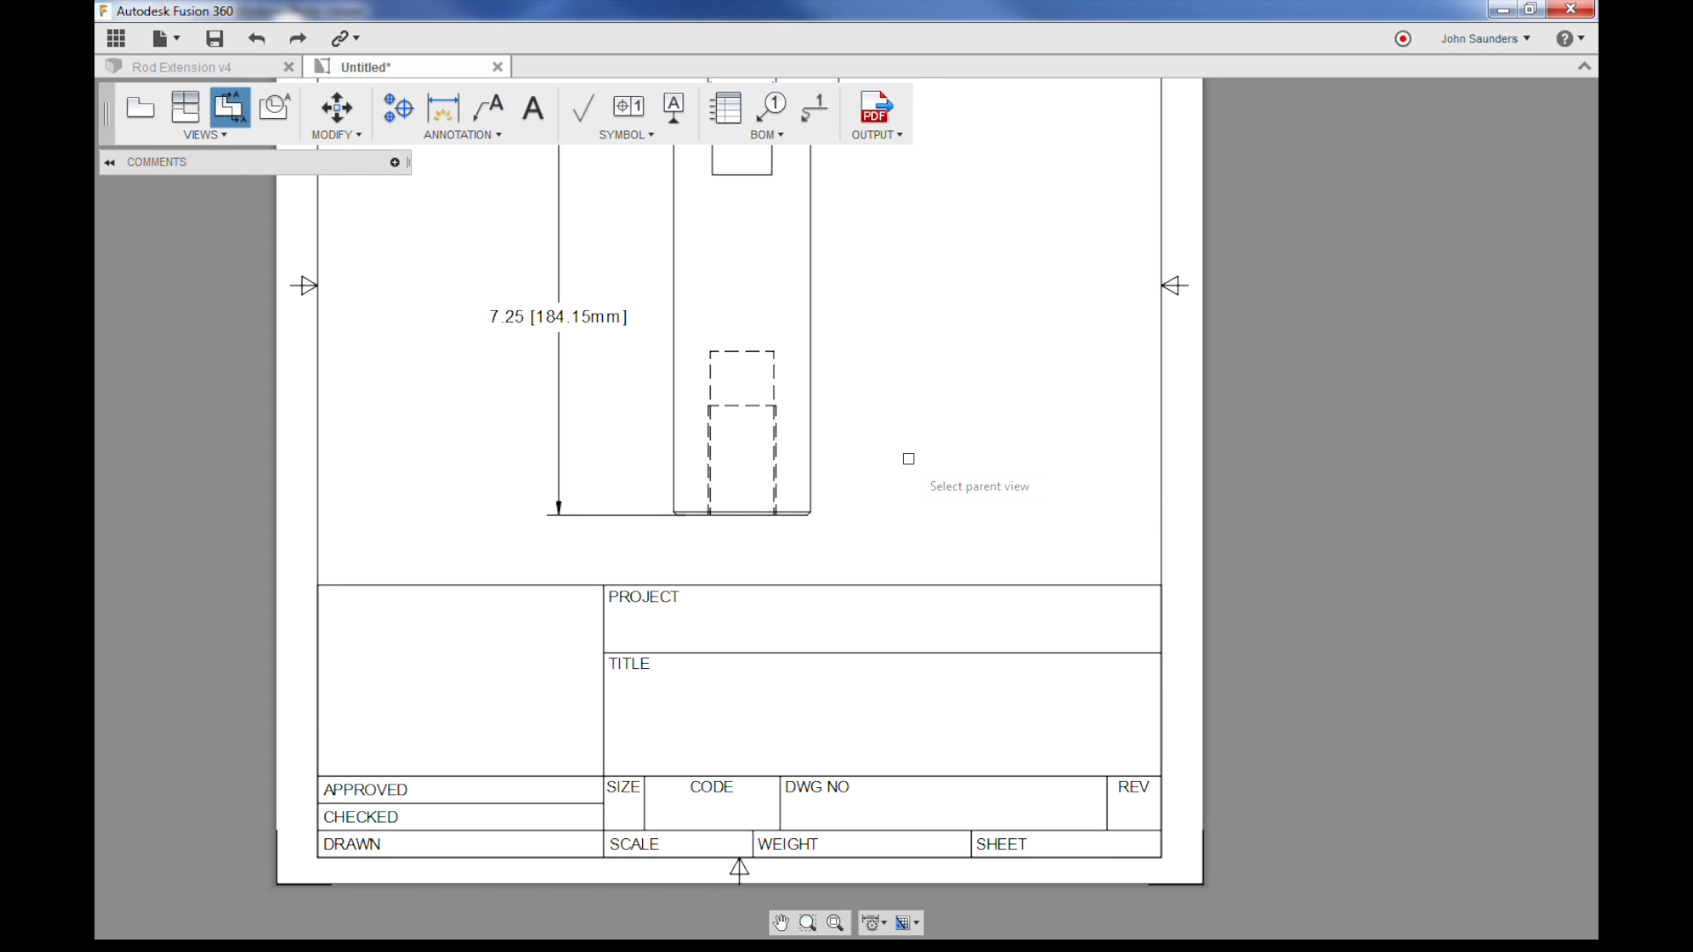
click(819, 335)
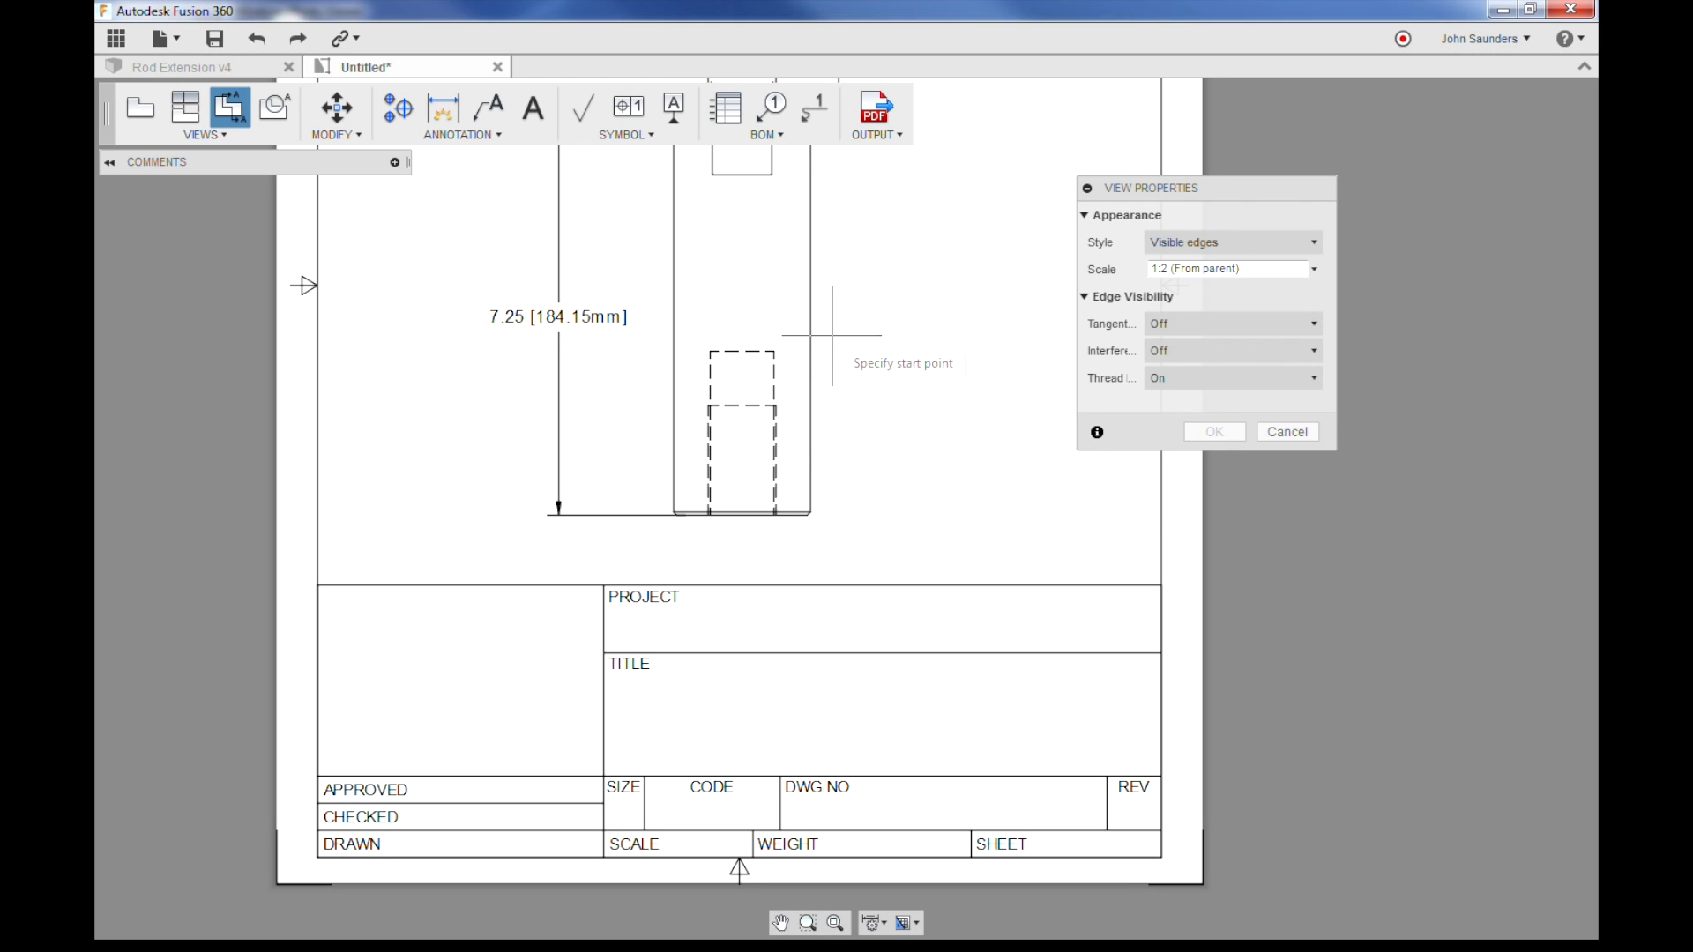
Draw the A-A cutting line through the lower bore and place the section right of the front view
click(795, 288)
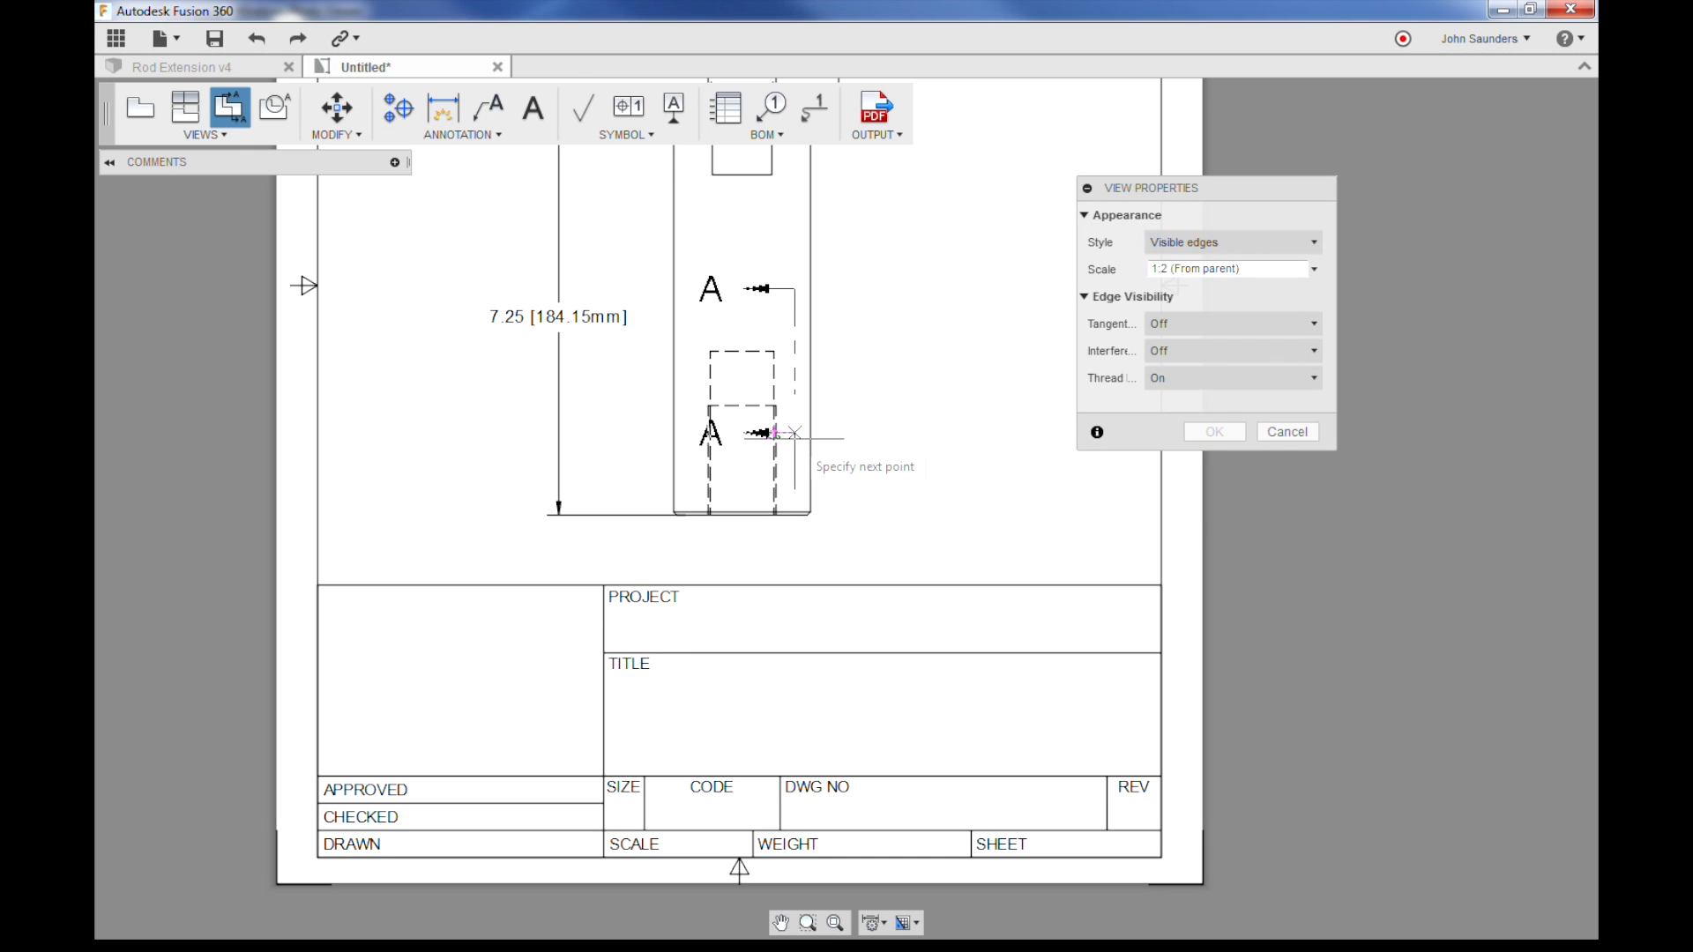
key(Return)
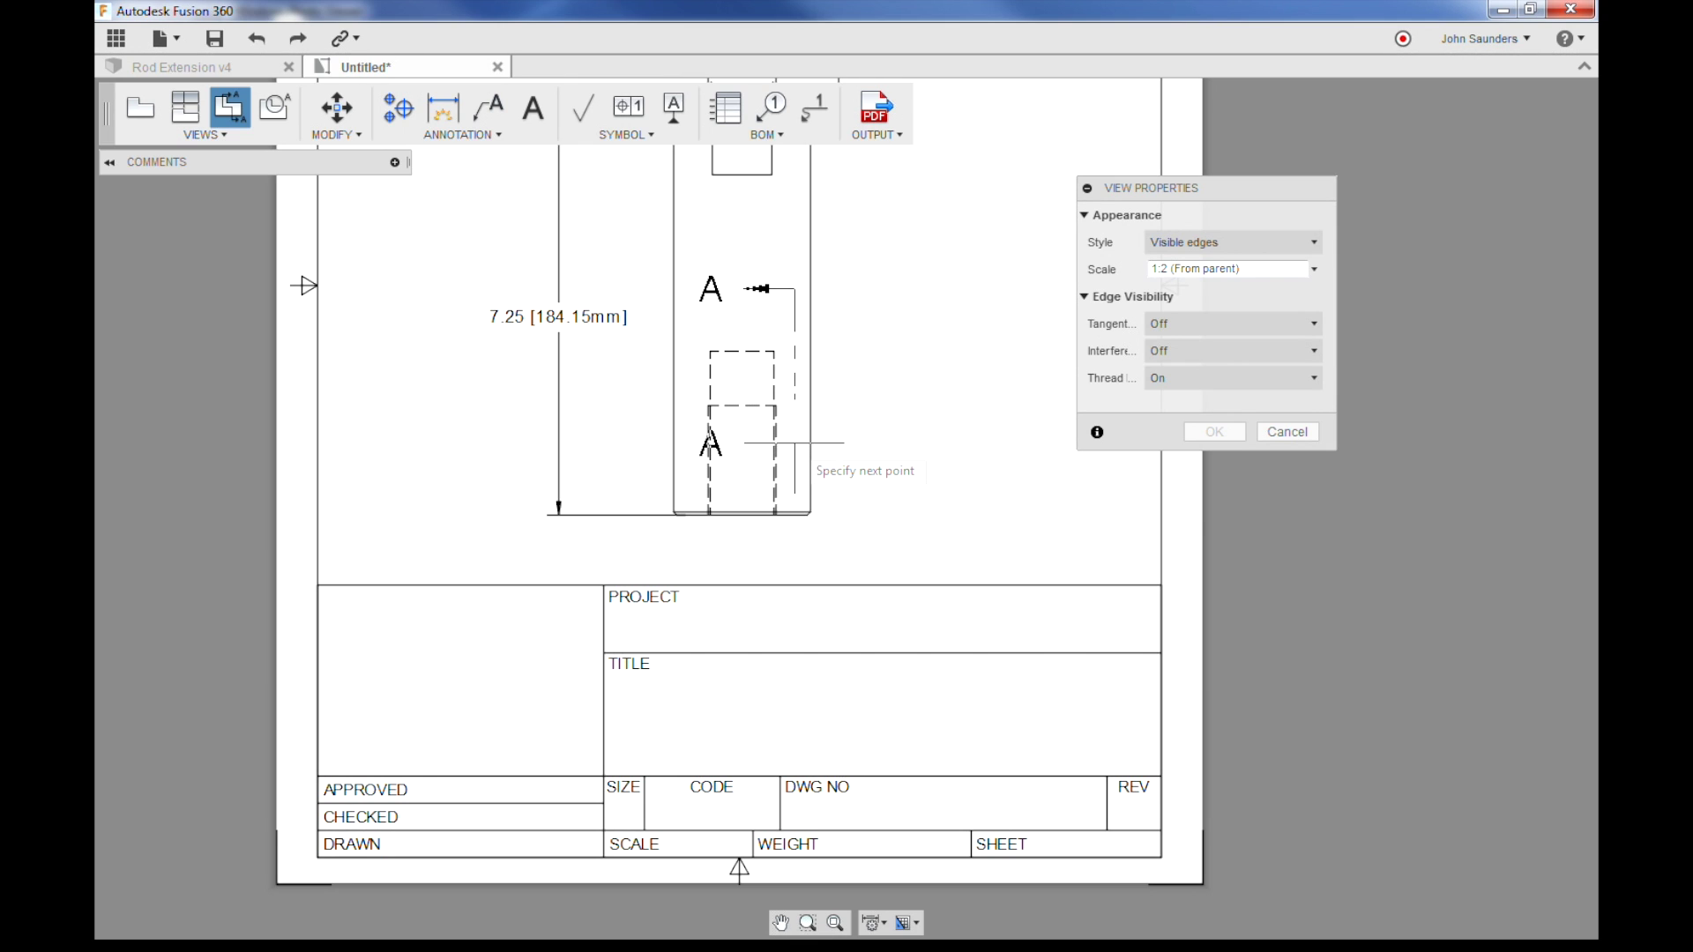
click(794, 443)
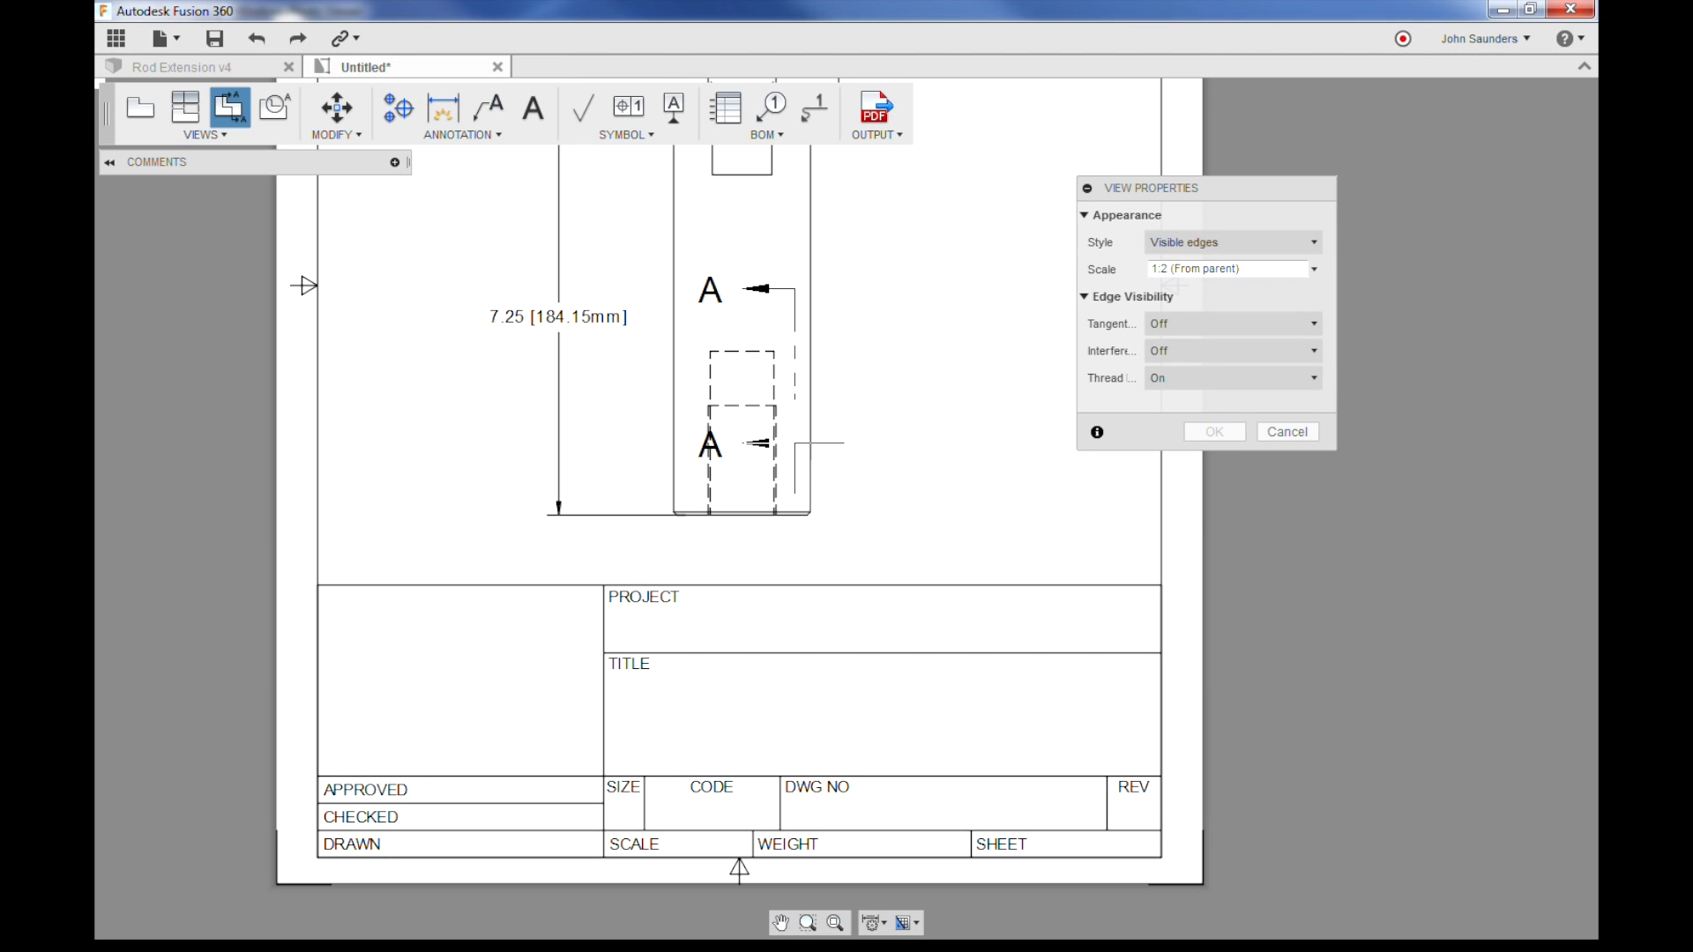
click(979, 385)
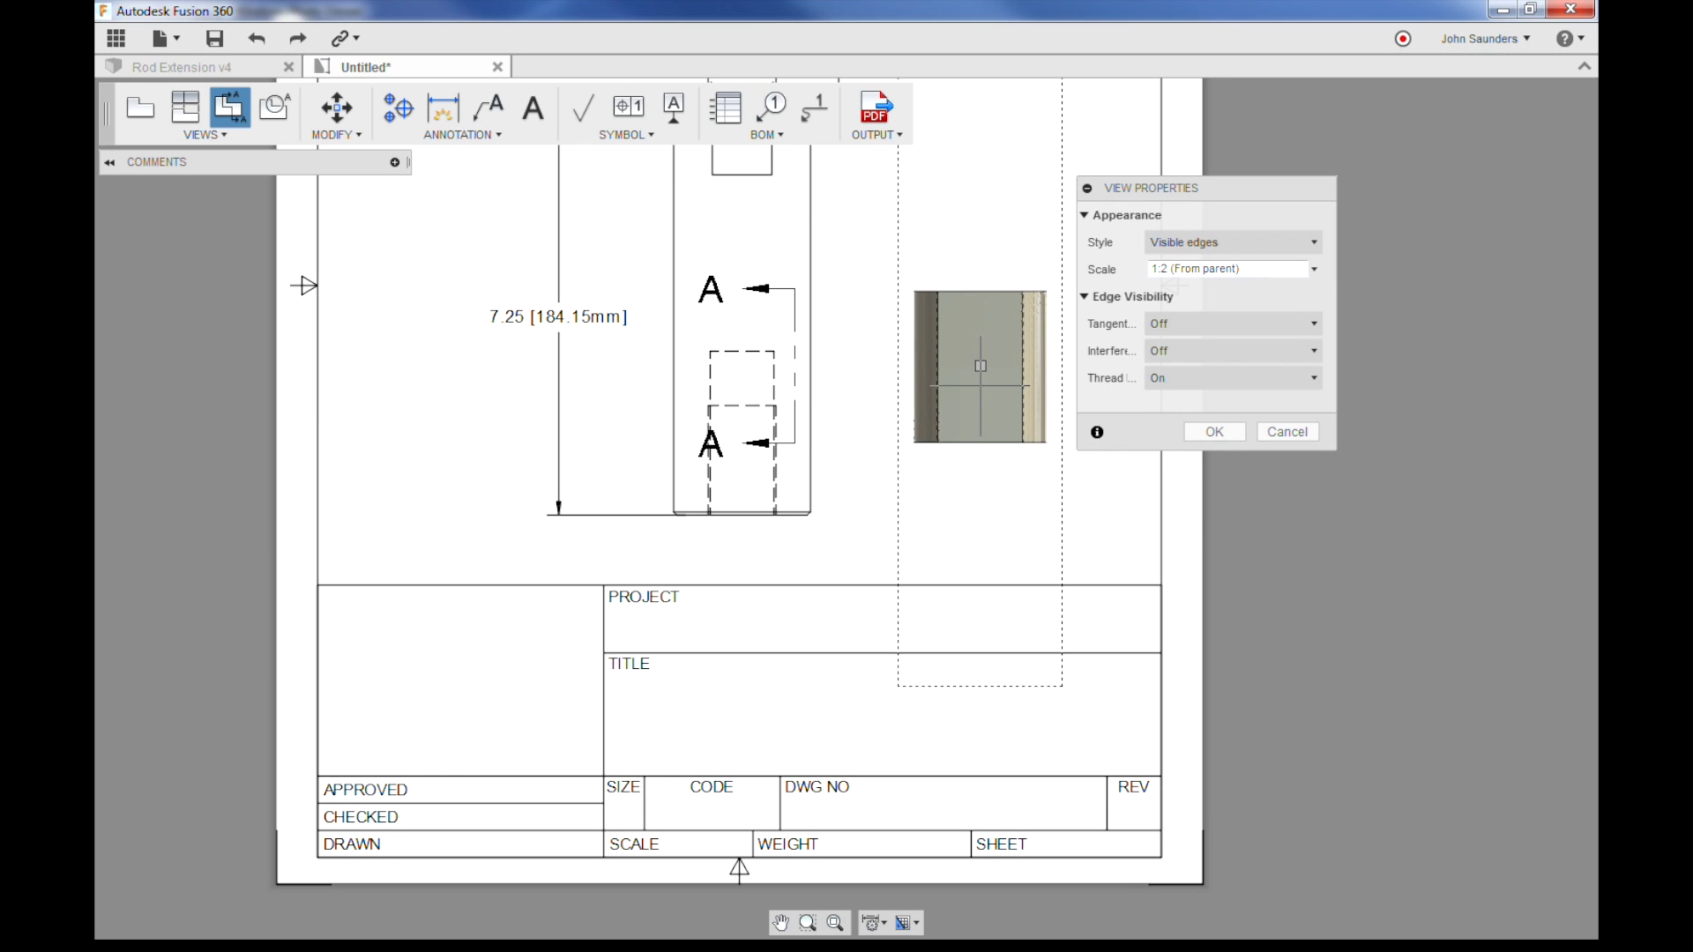
click(1214, 432)
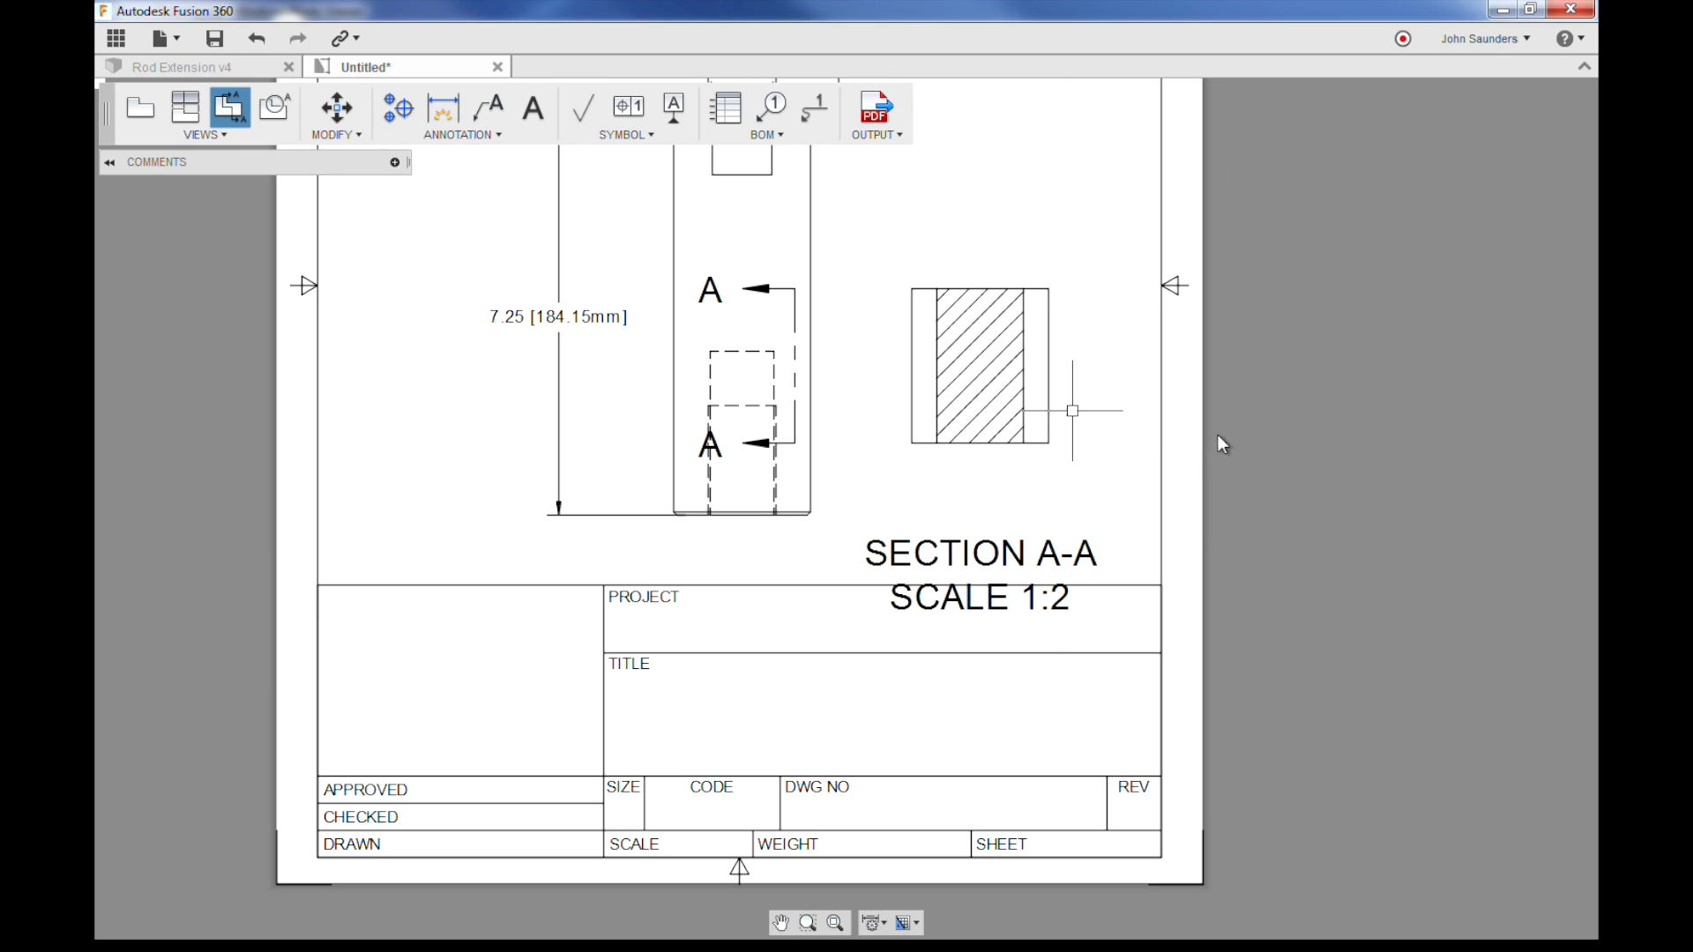
Delete the Section A-A view together with its A-A cutting line
scroll(843, 417, down, 3)
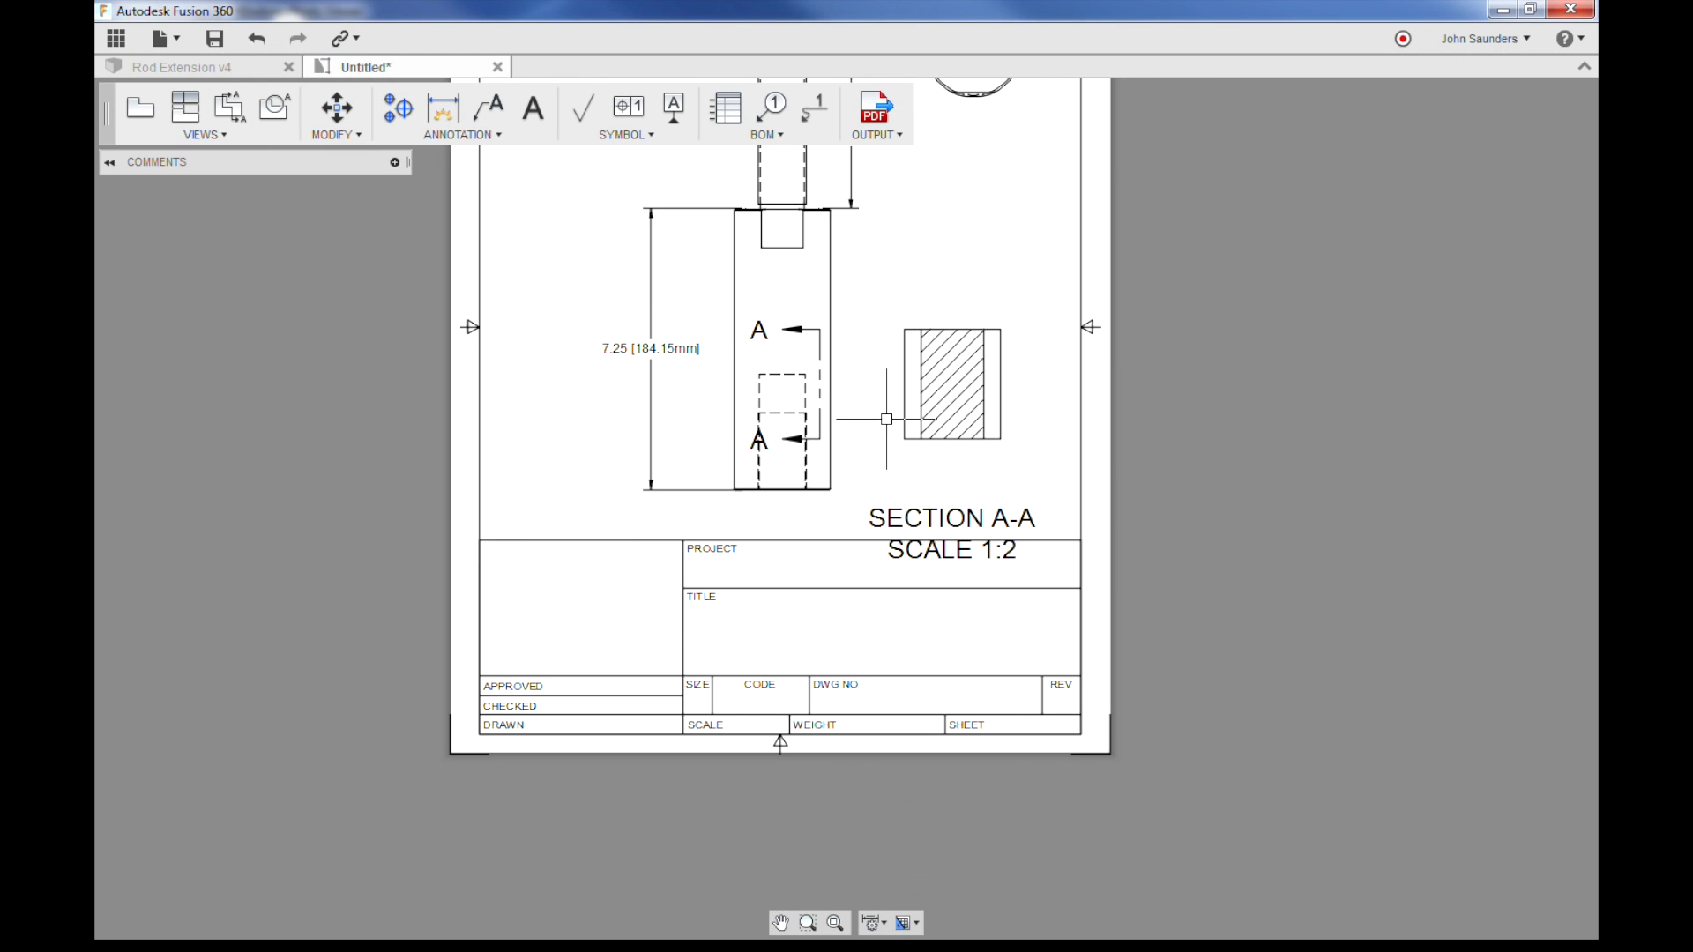
scroll(882, 468, up, 3)
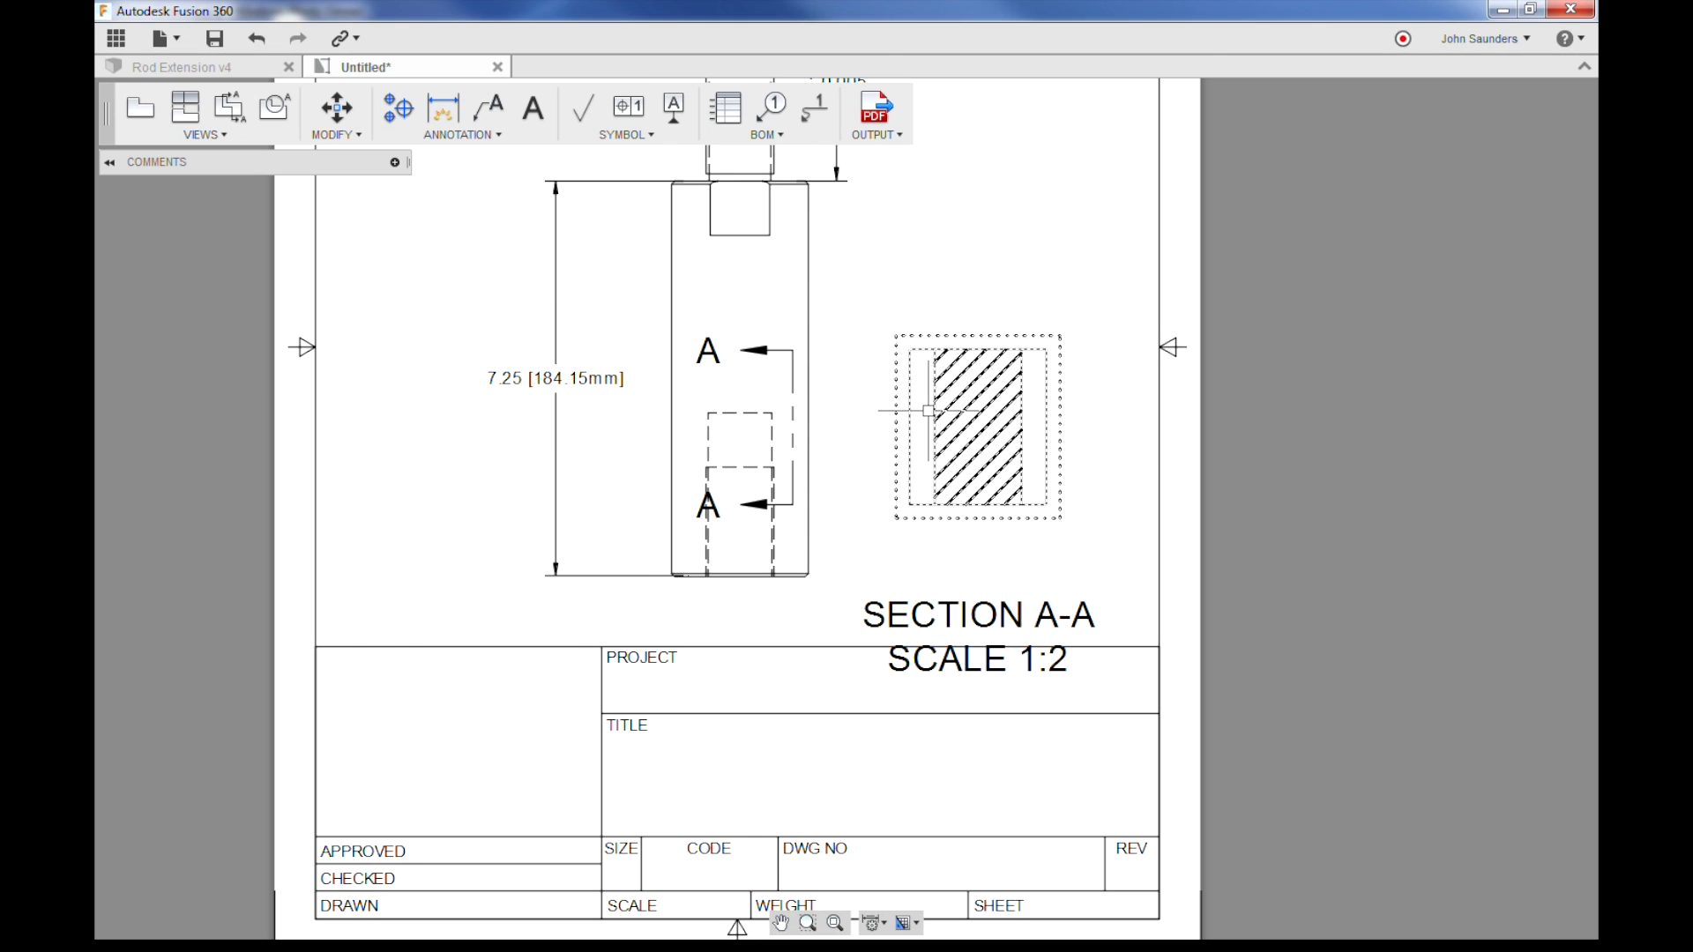
click(938, 459)
click(979, 428)
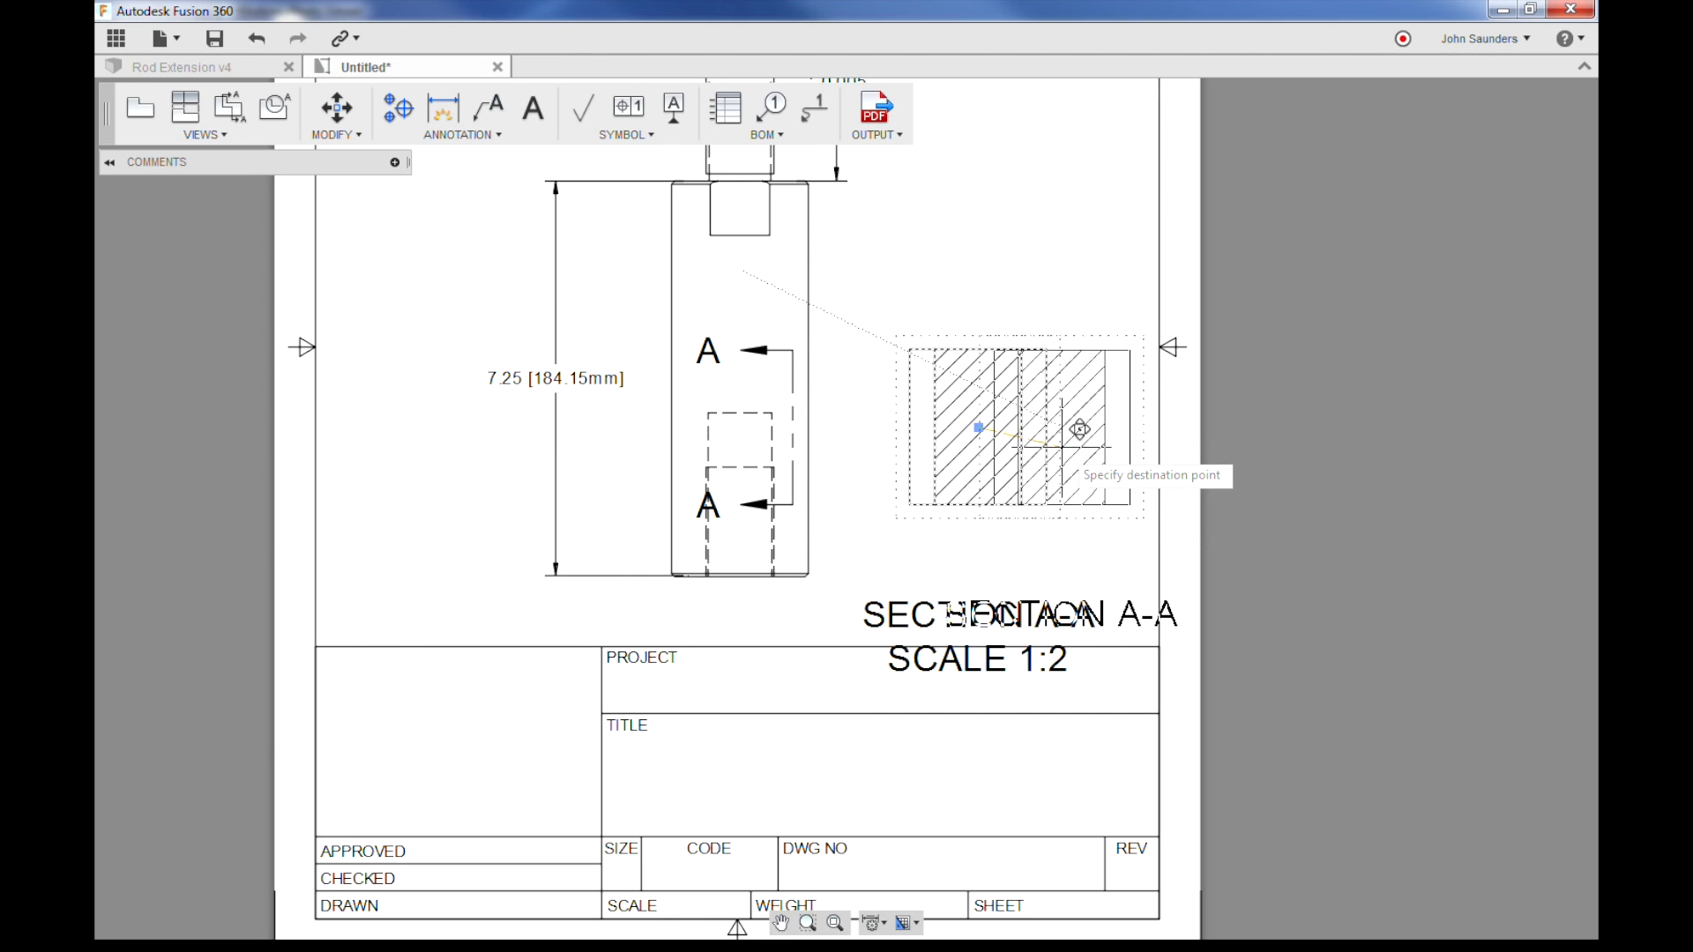
key(Escape)
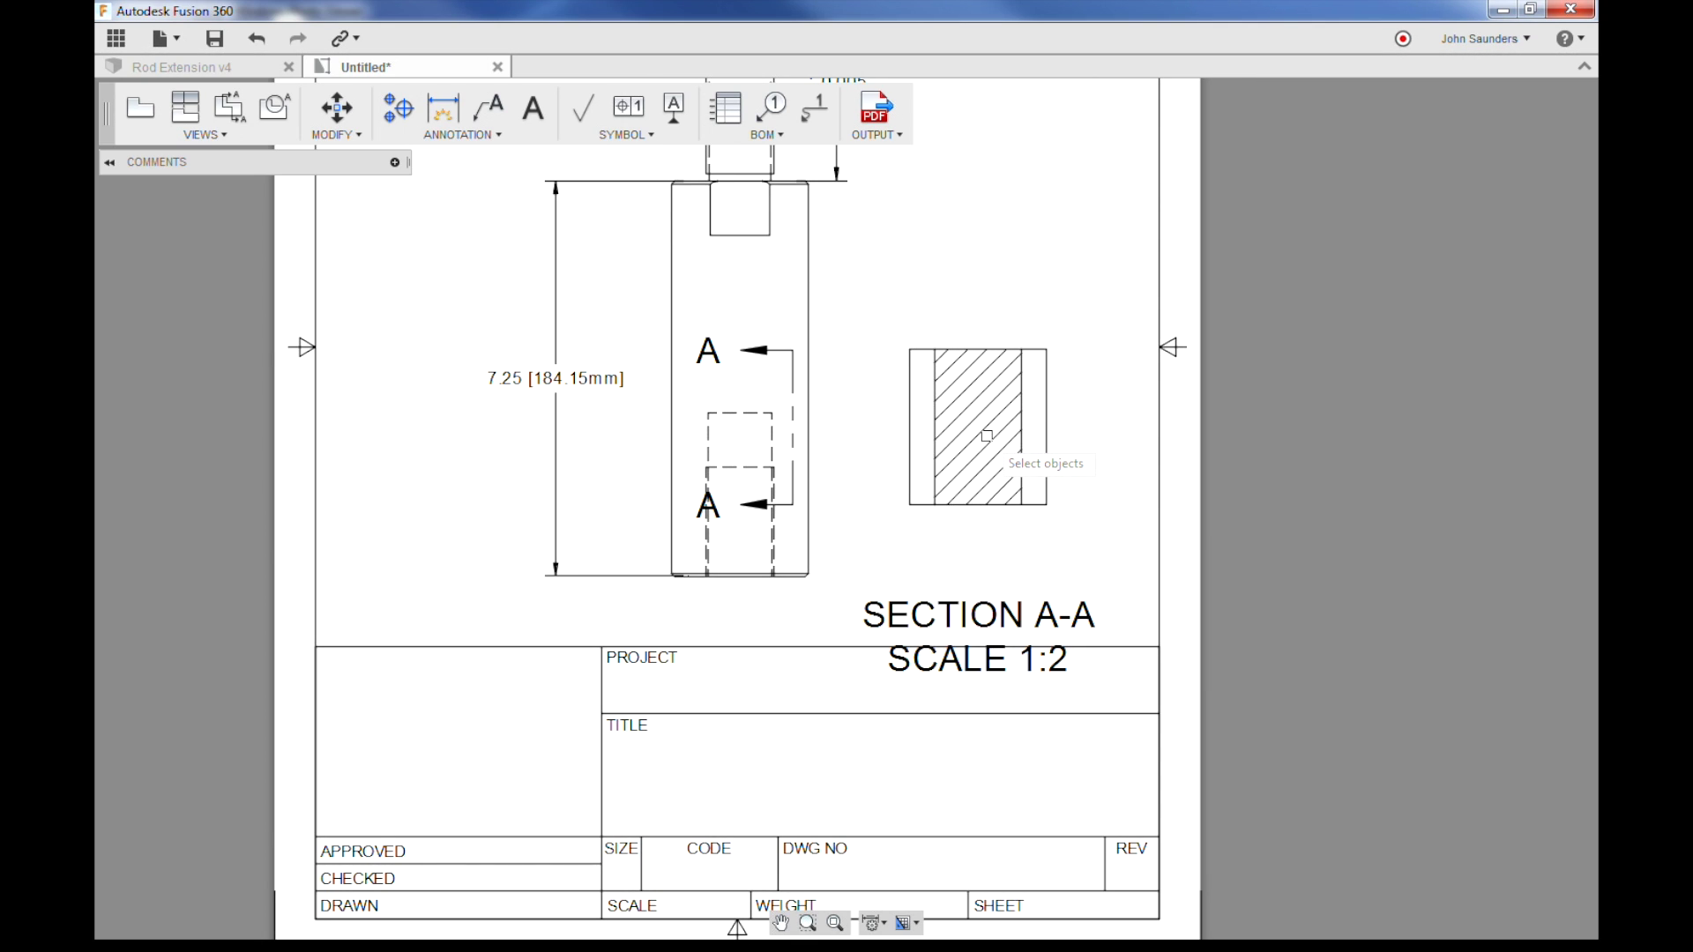
click(986, 435)
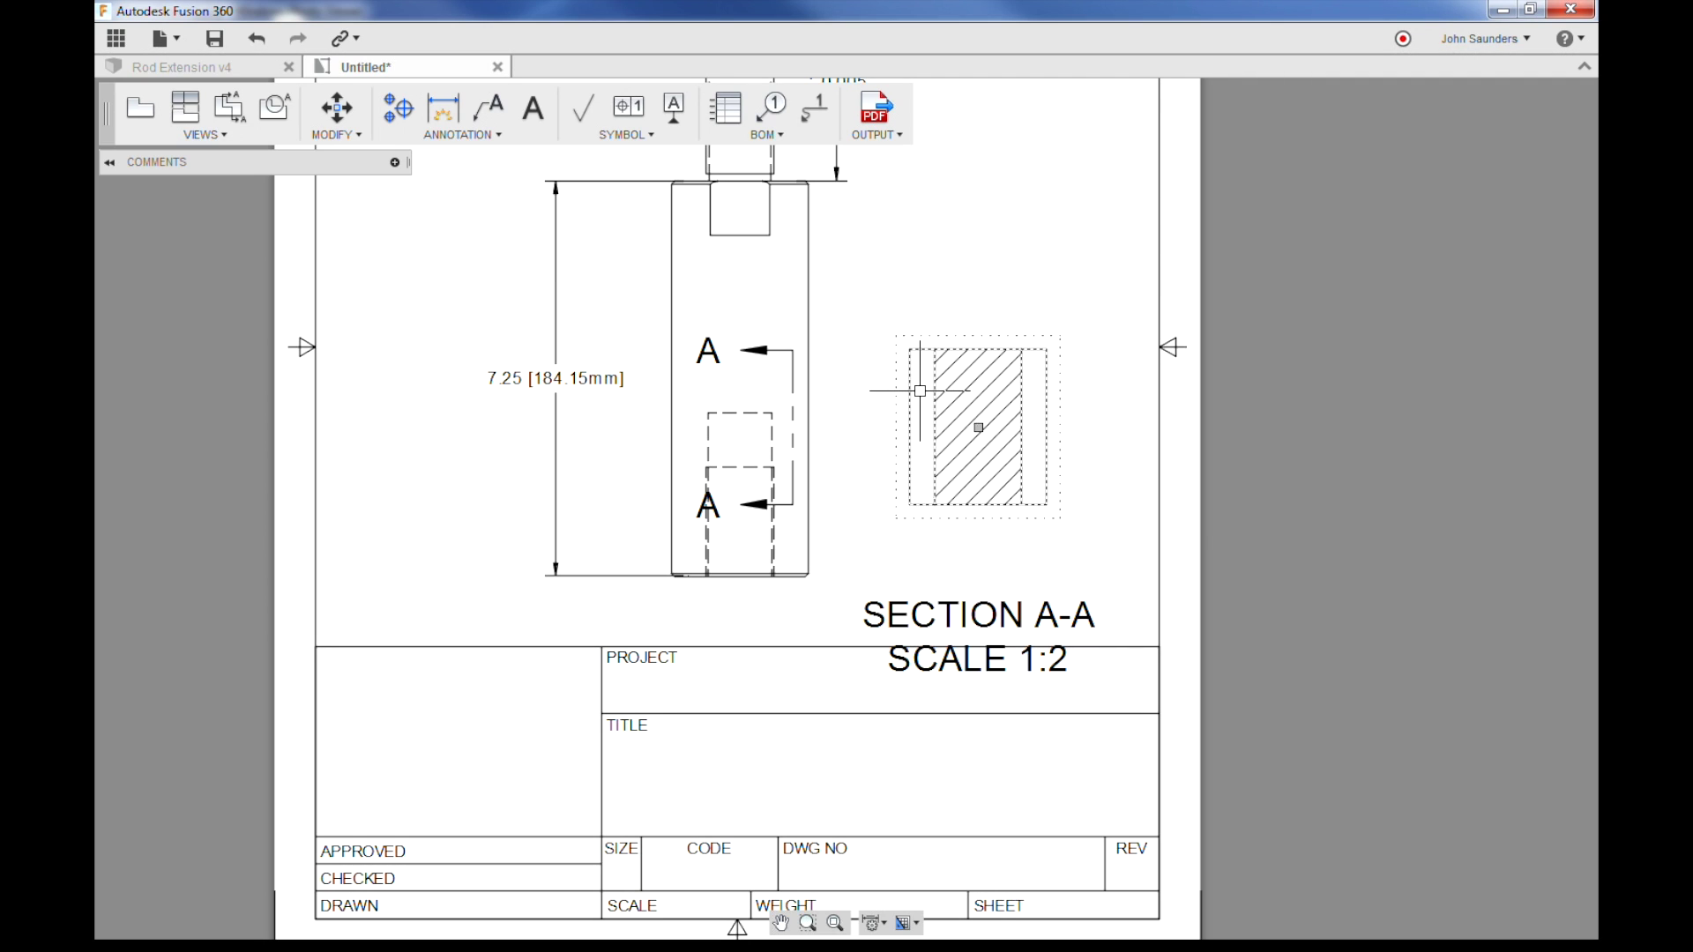
key(Delete)
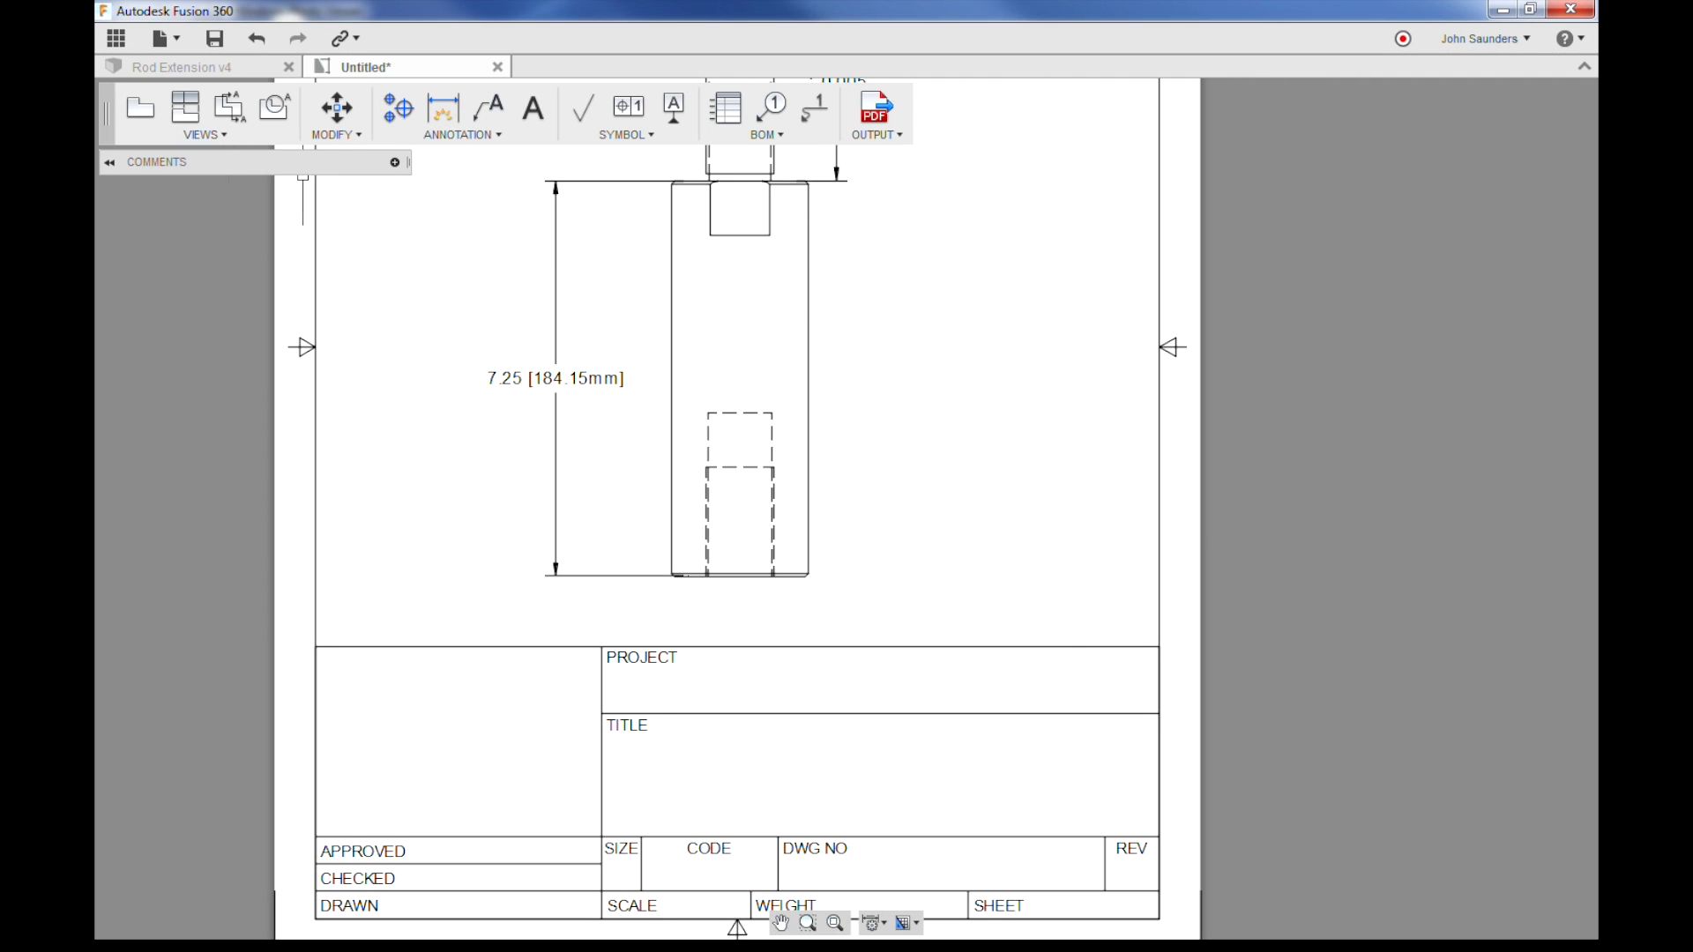
Create an A-A section of the front view at scale 1:4 and place it on the sheet
click(206, 134)
click(168, 202)
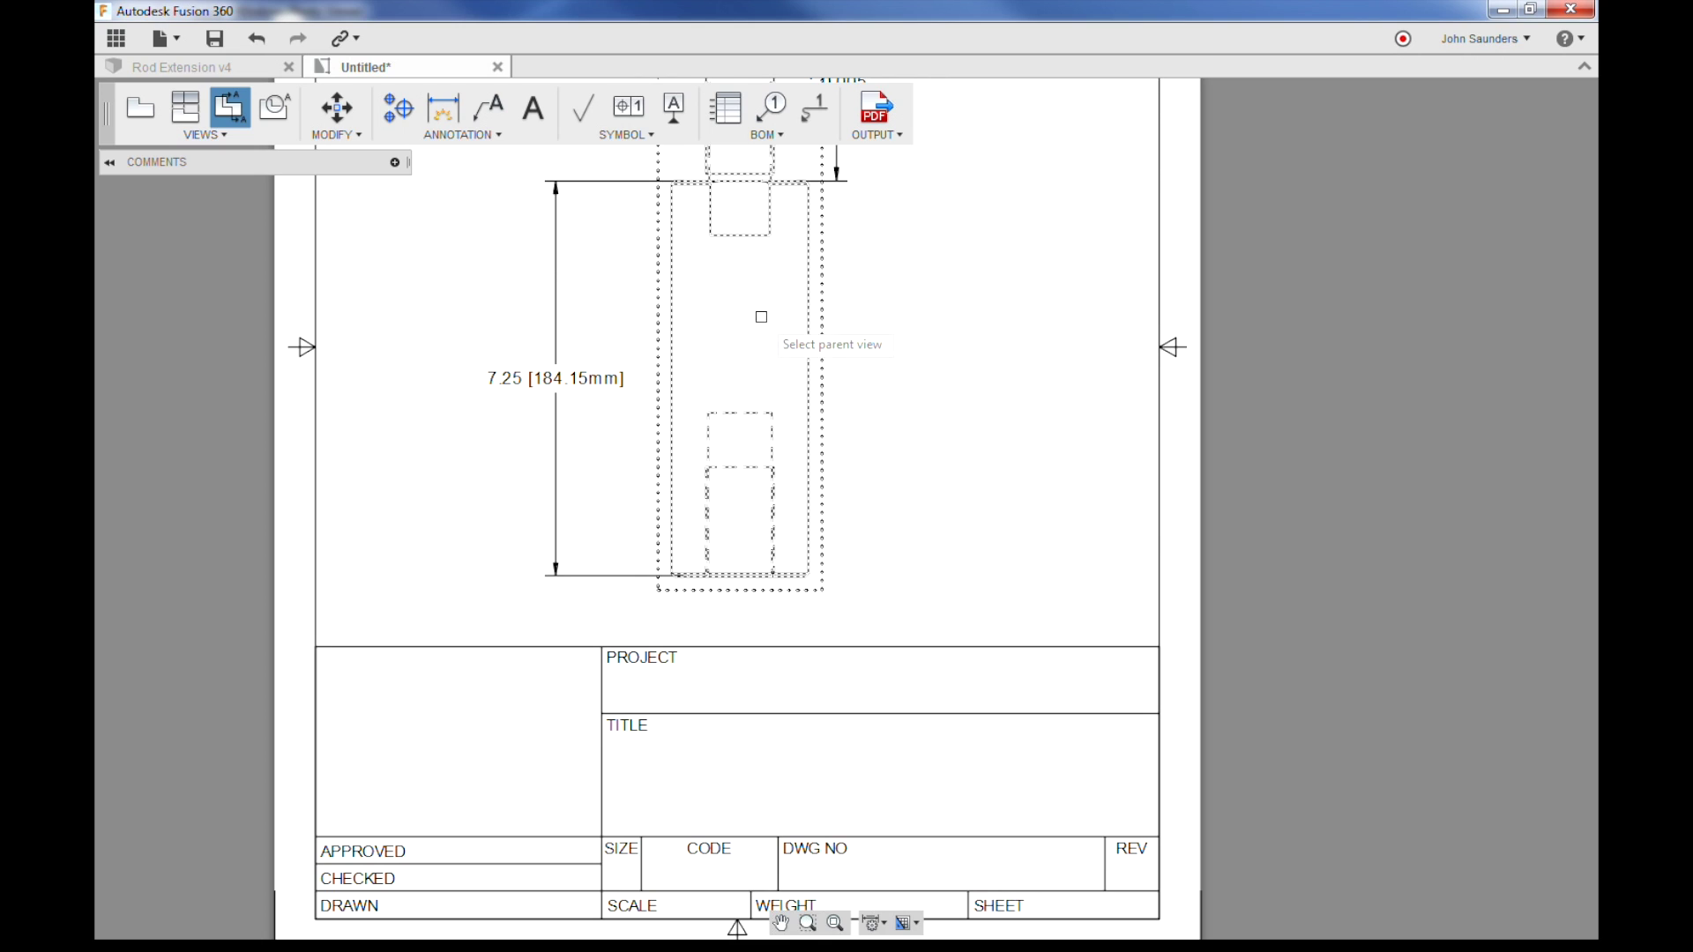
click(789, 204)
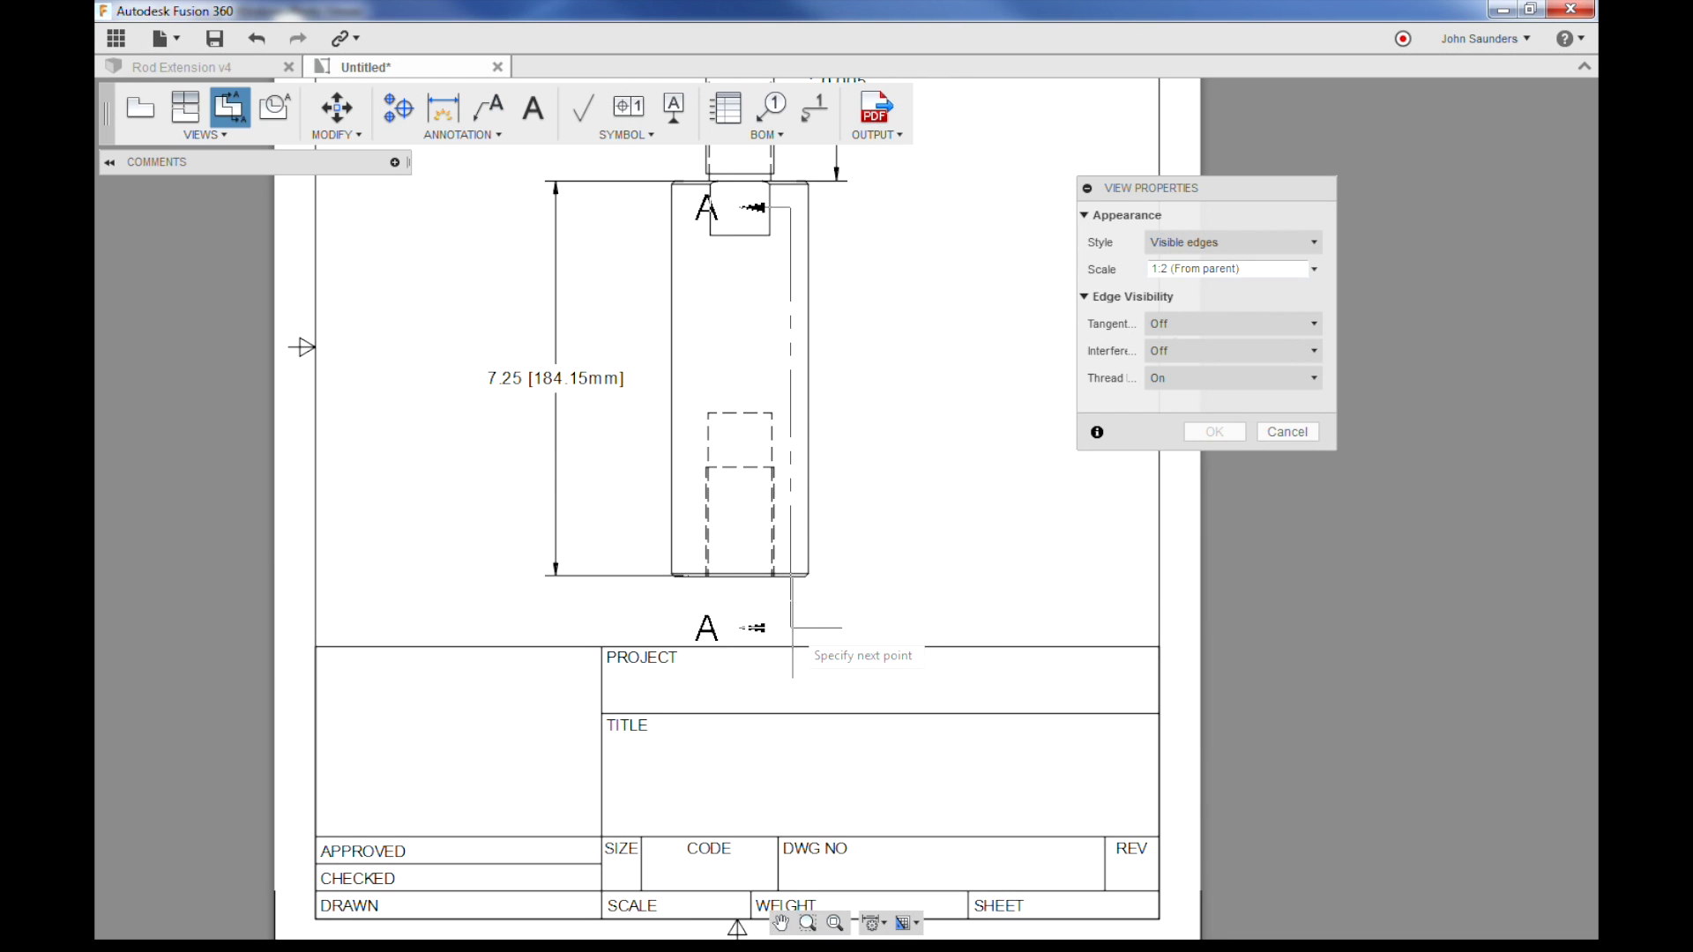
key(Return)
triple_click(1283, 269)
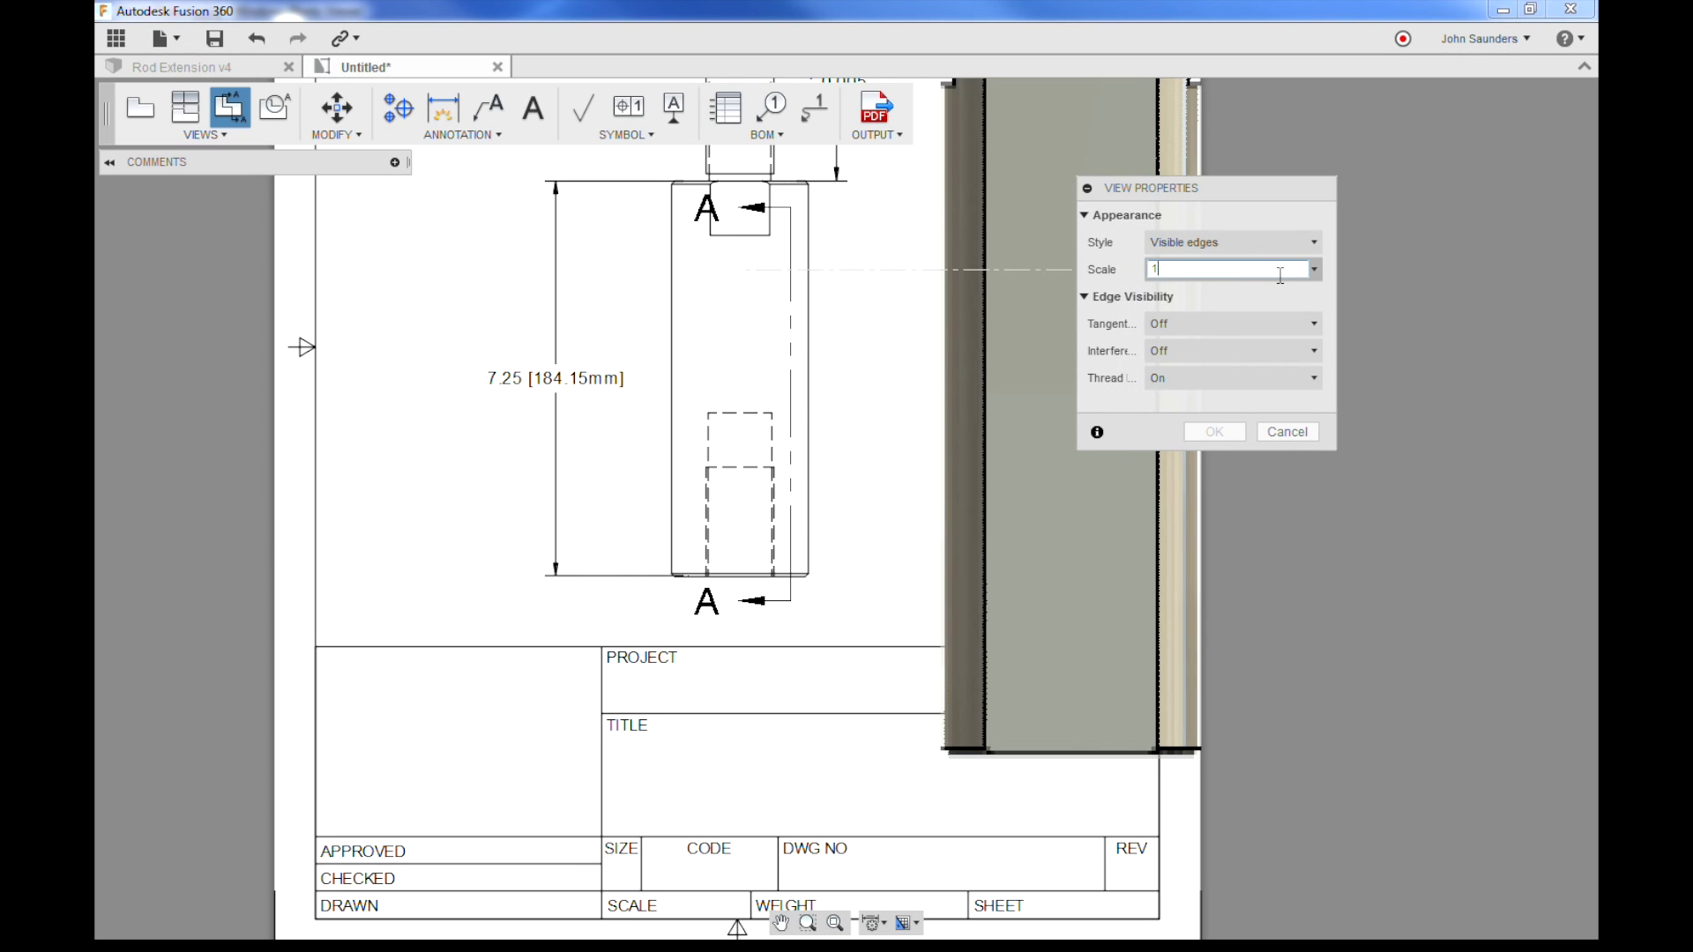
text(1:4)
click(1026, 314)
Set the section style to visible and hidden edges, create it, then undo the 1:4 view
drag(1203, 189, 1310, 180)
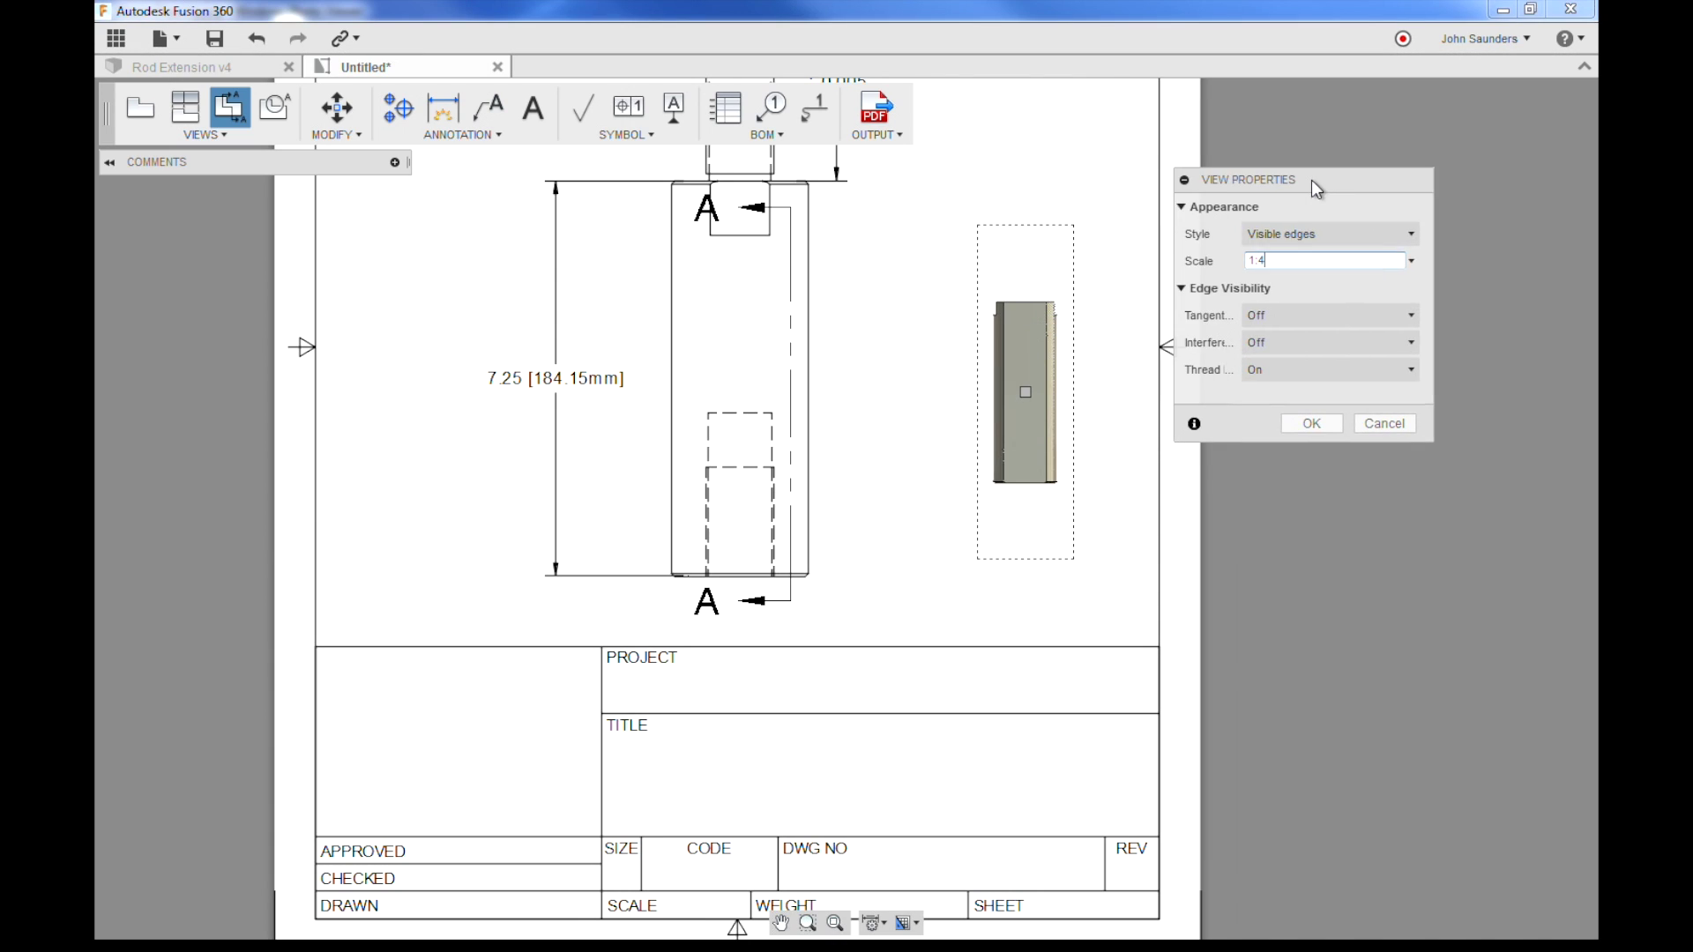
click(1341, 231)
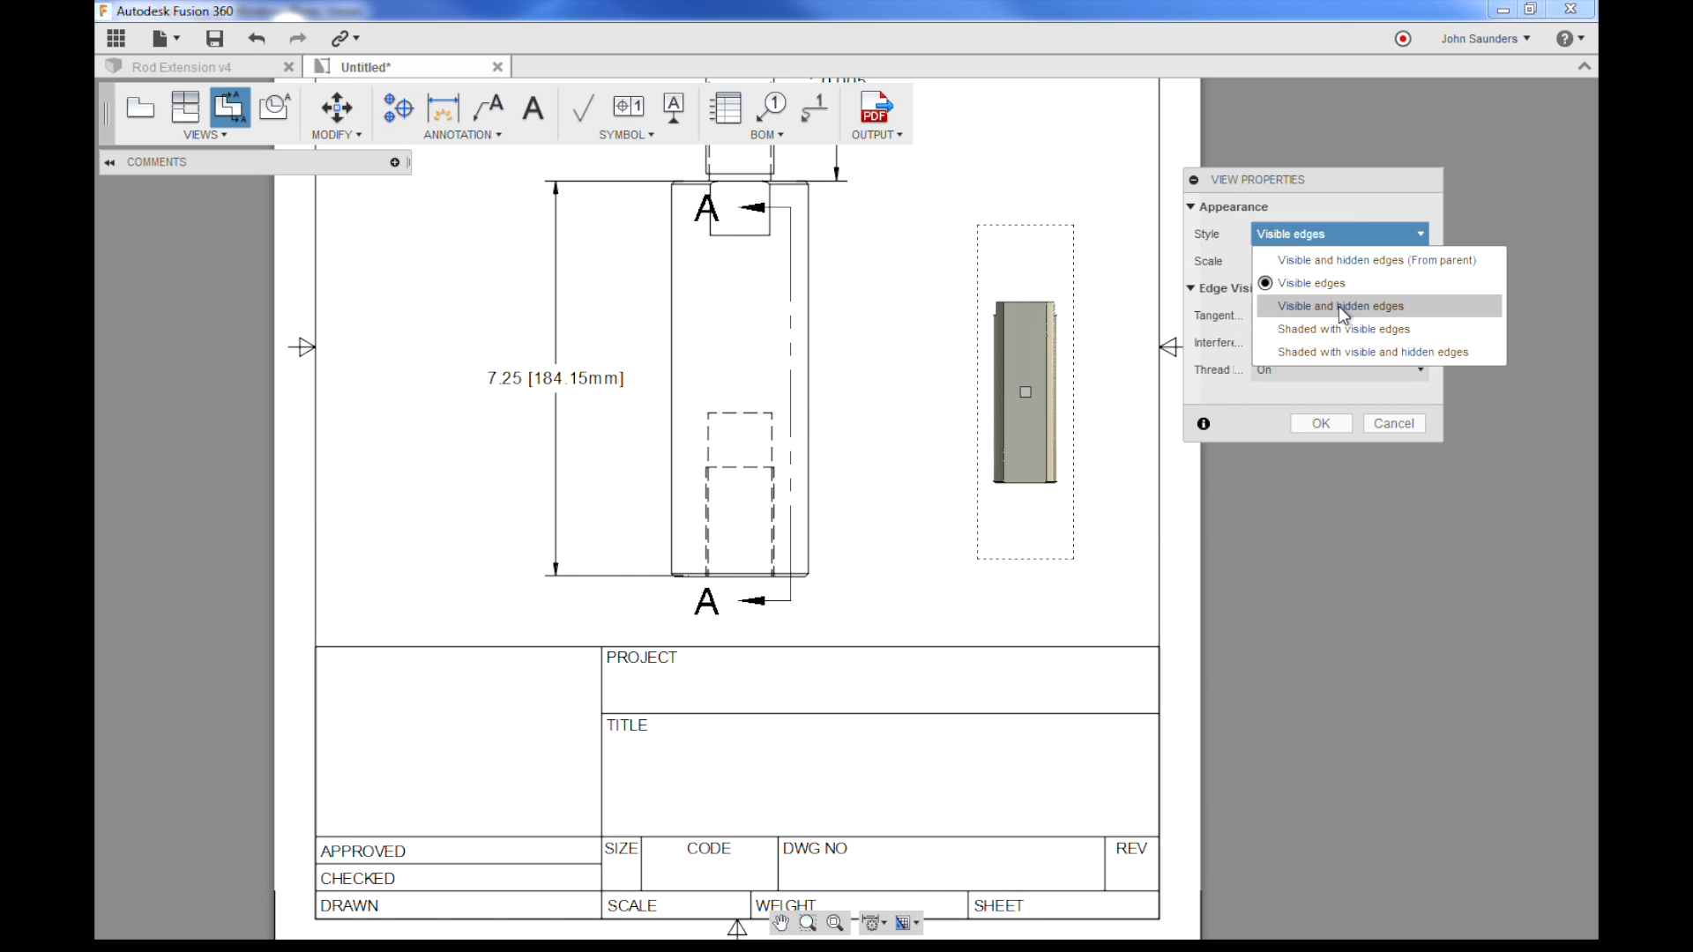
click(1350, 260)
click(1321, 424)
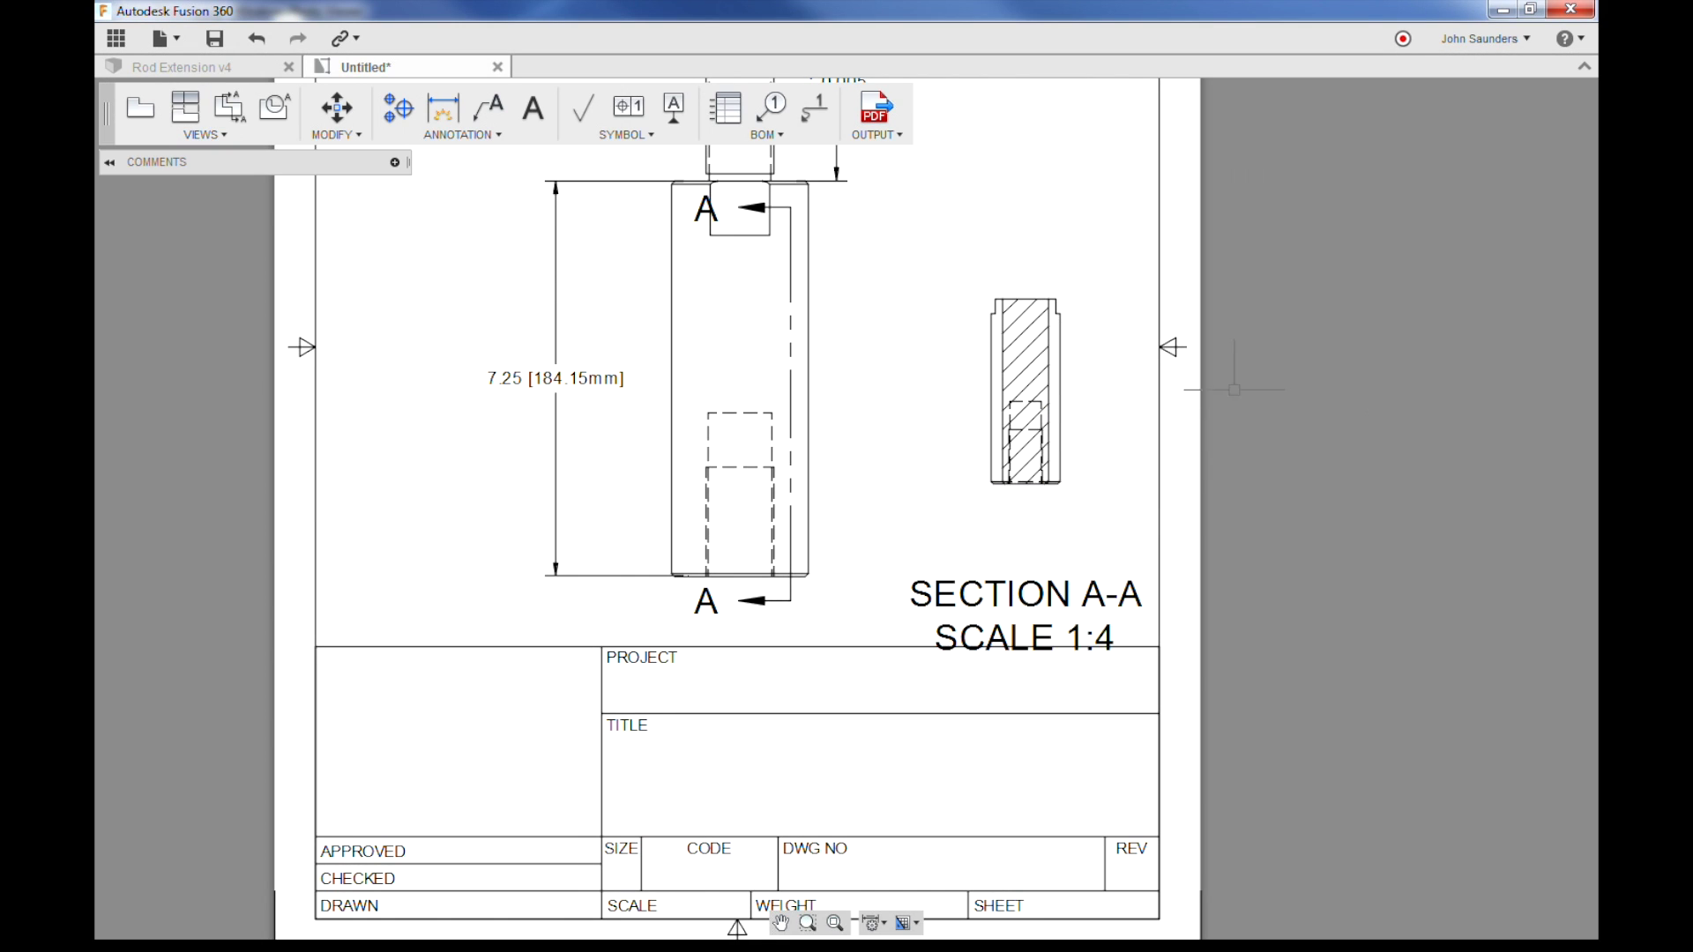
scroll(1106, 361, up, 2)
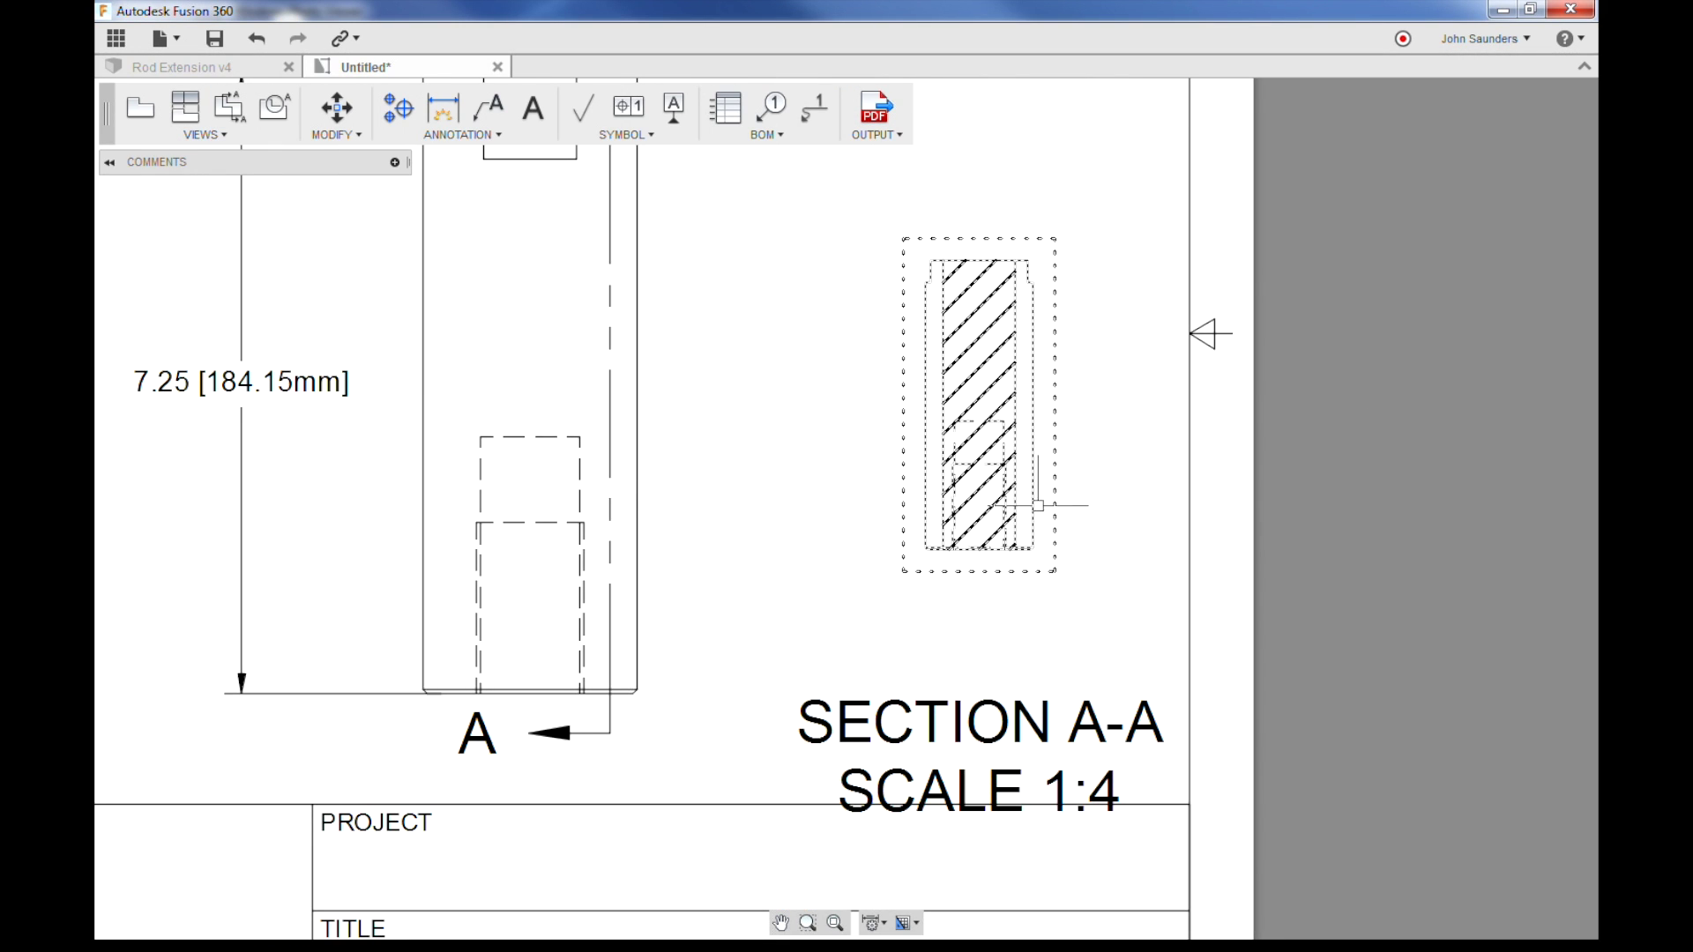
key(ctrl+z)
Place the 1:2 section view beside the front view and check its hatch settings
click(781, 432)
scroll(782, 432, down, 1)
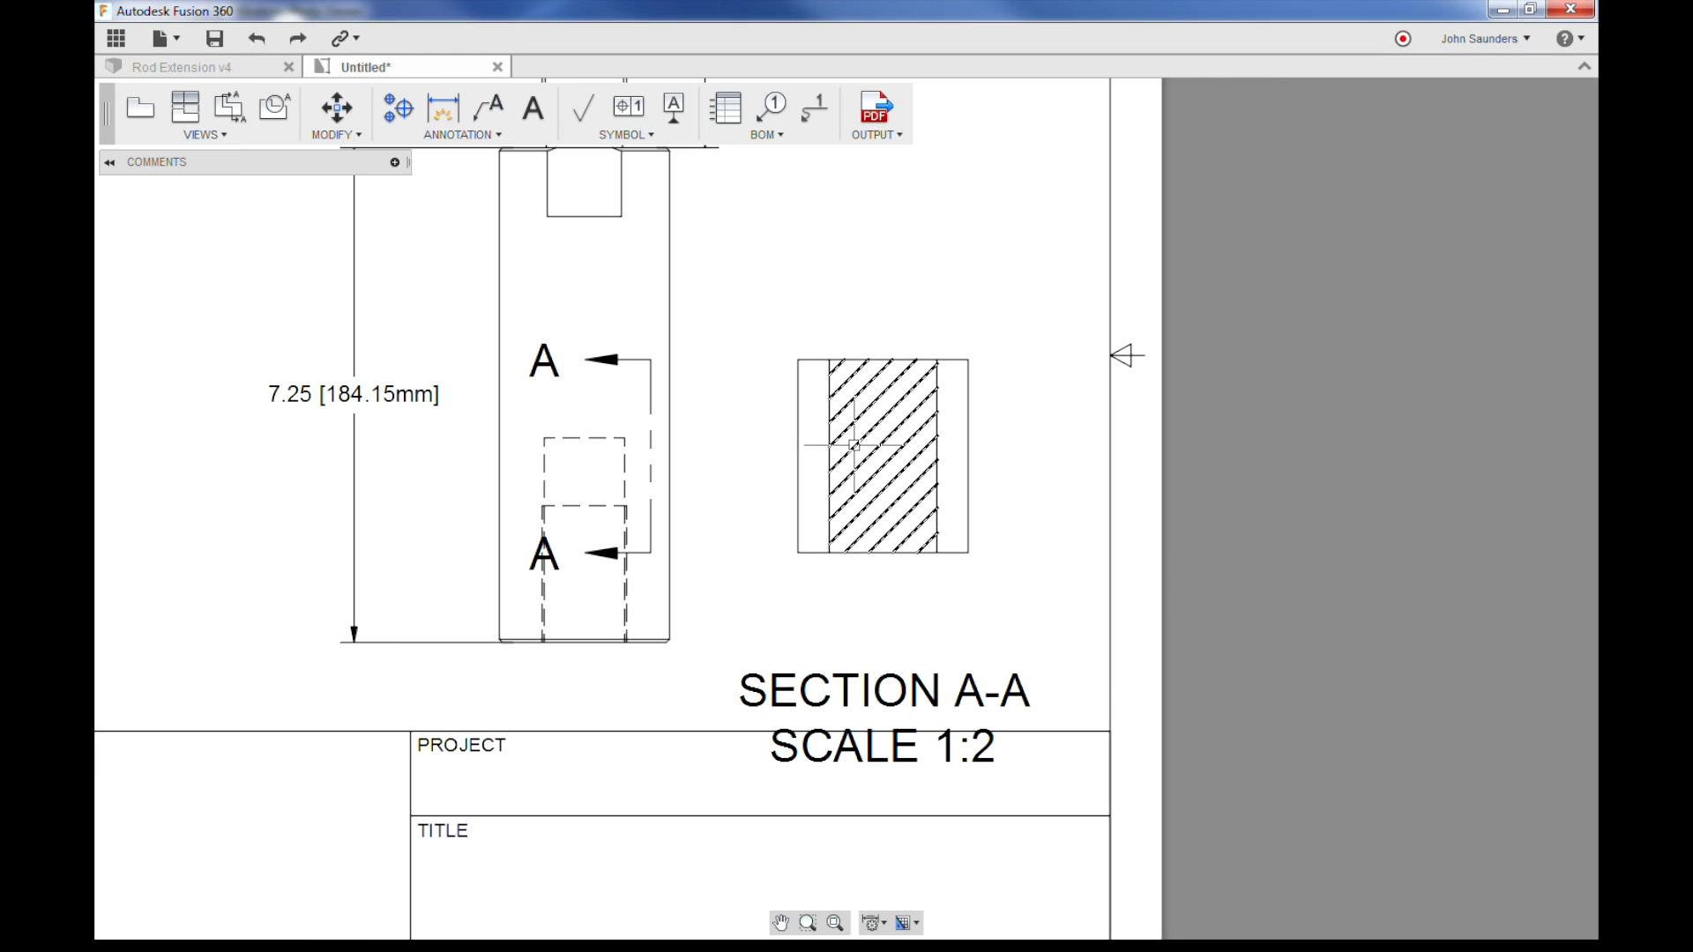
double_click(863, 456)
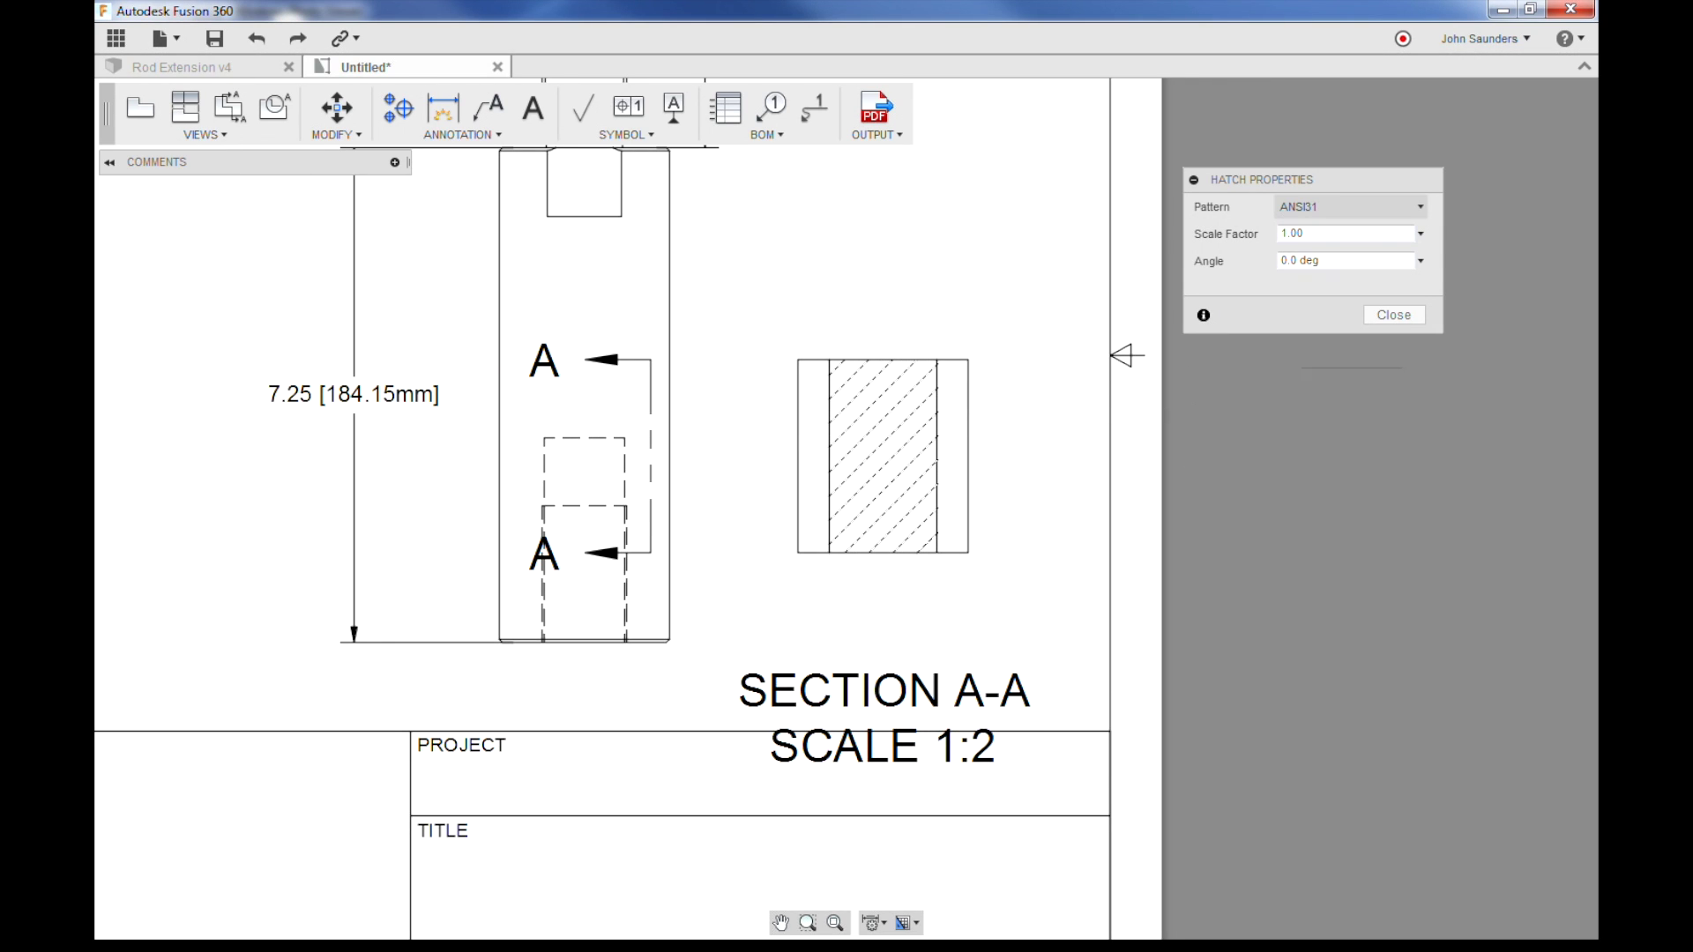
click(1400, 316)
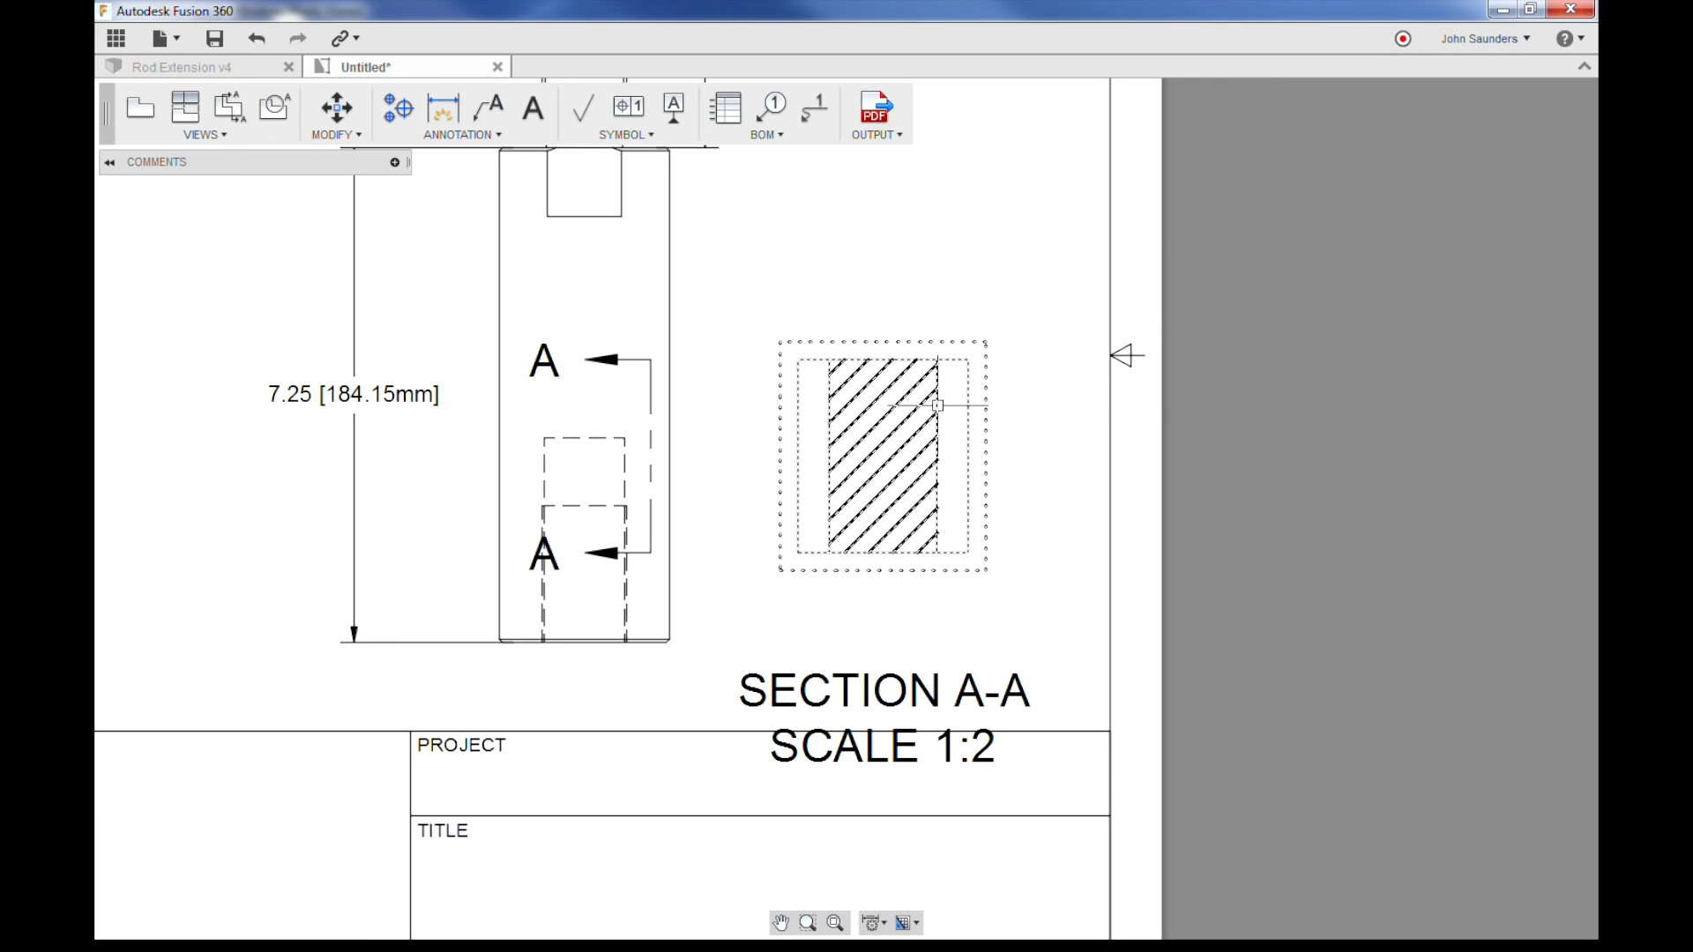
double_click(886, 457)
click(1400, 318)
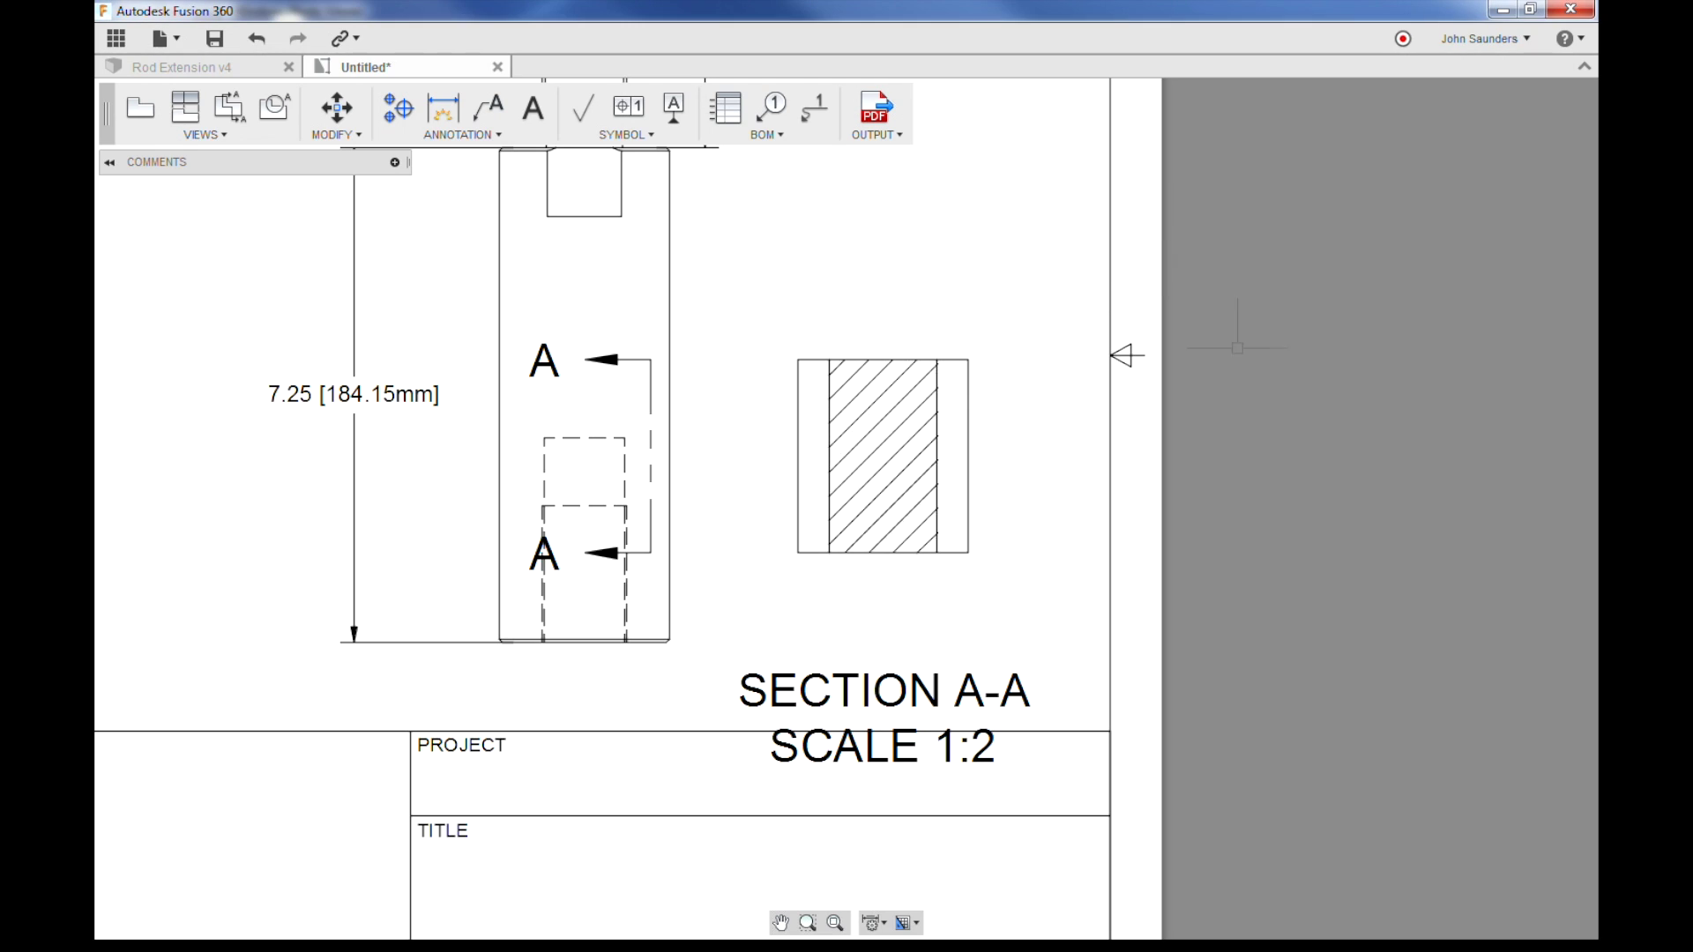
Set the section view's style to visible and hidden edges and fit the whole sheet in view
double_click(985, 358)
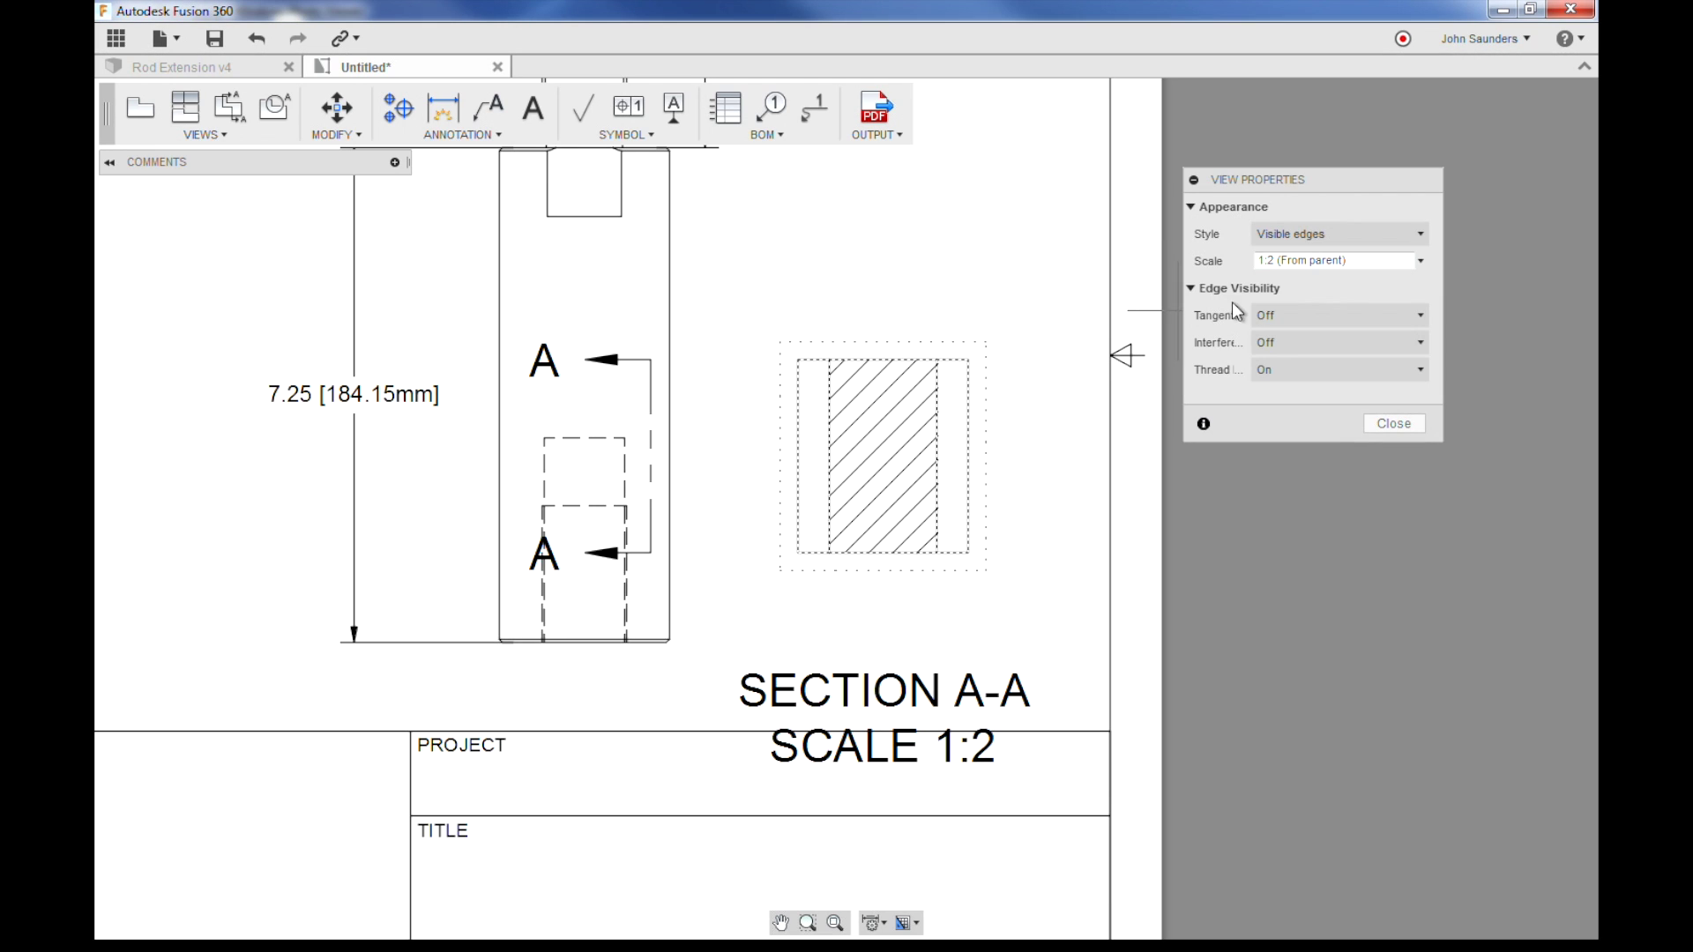
click(1314, 236)
click(1331, 260)
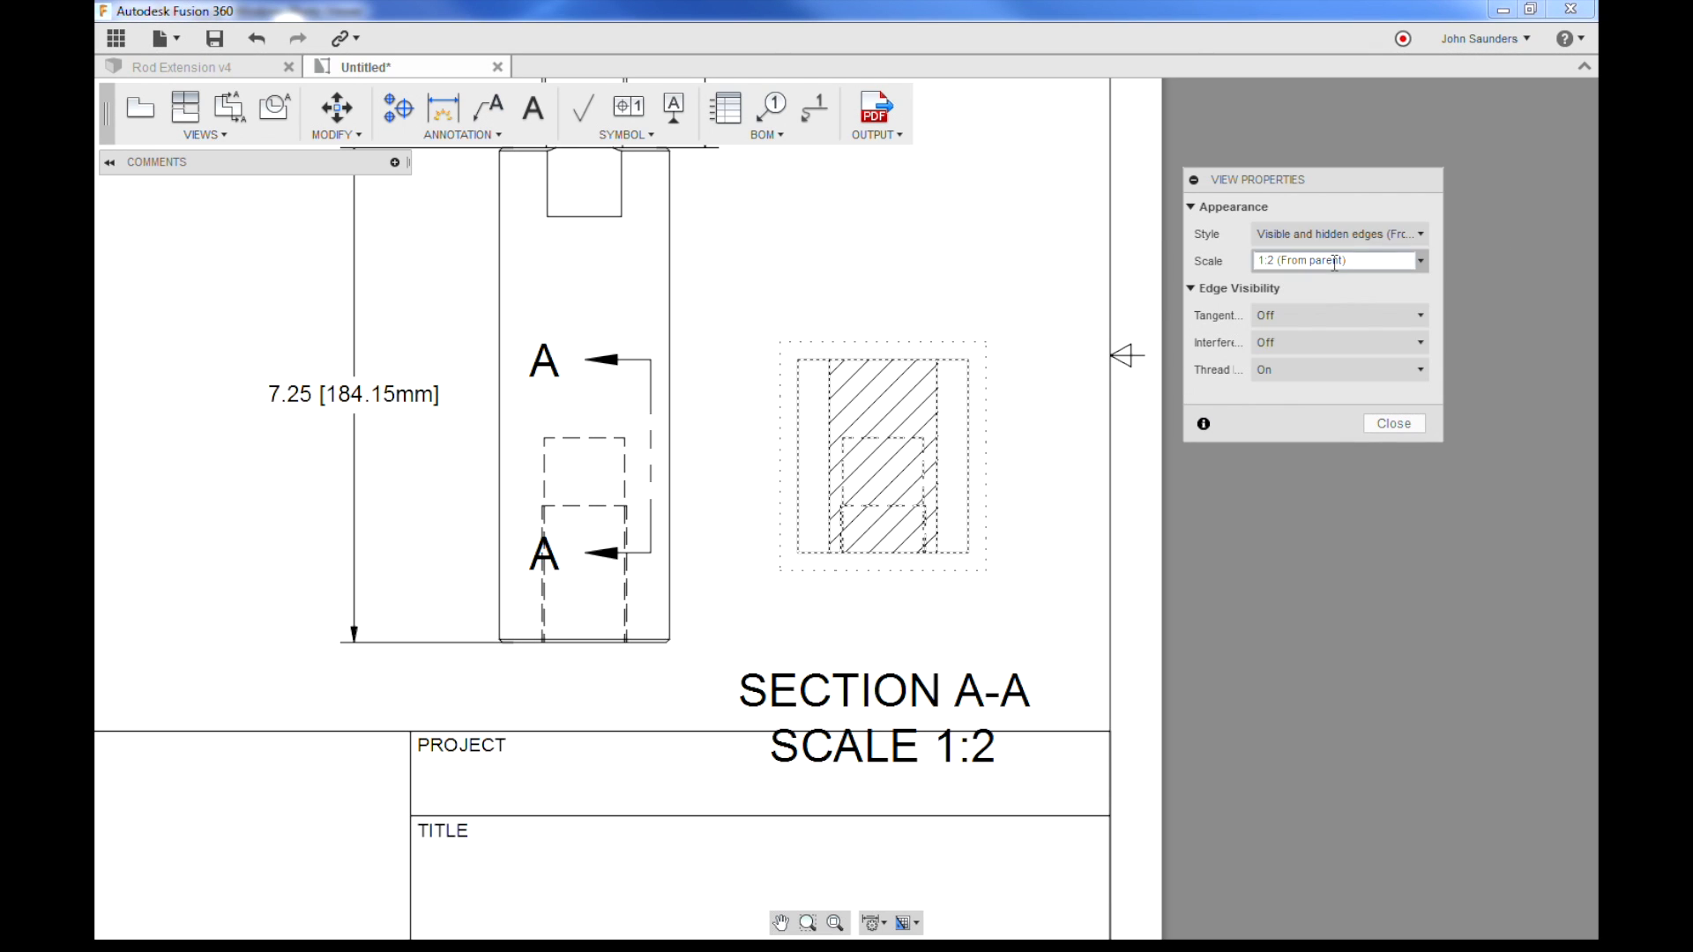
click(1394, 424)
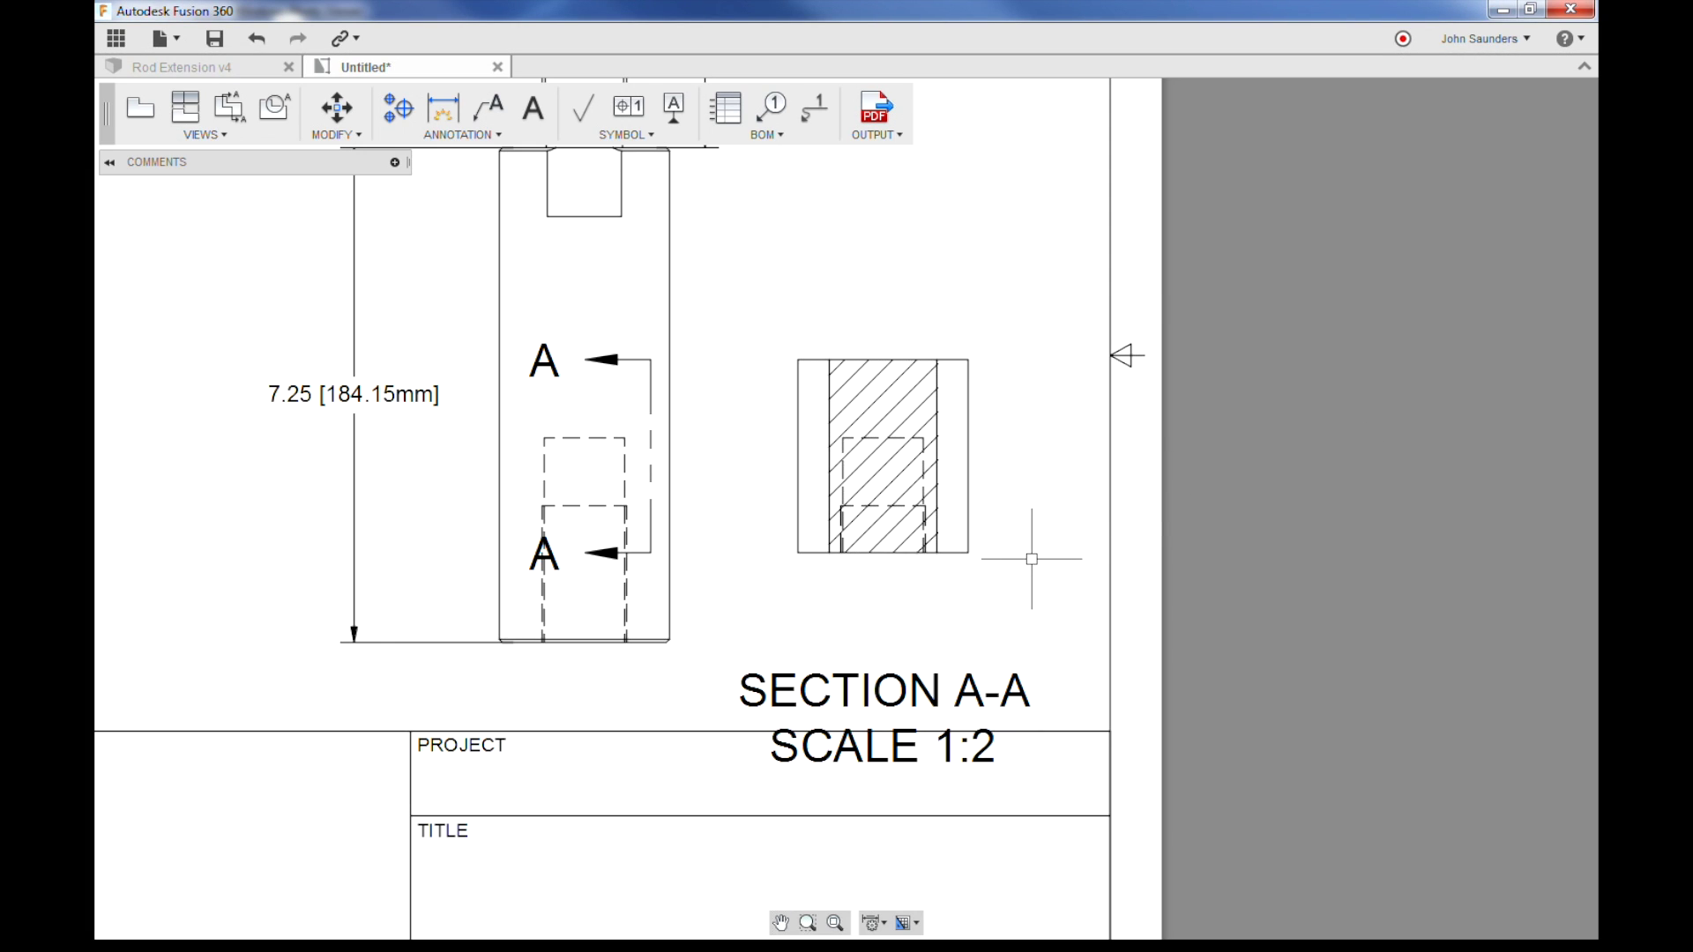
key(F6)
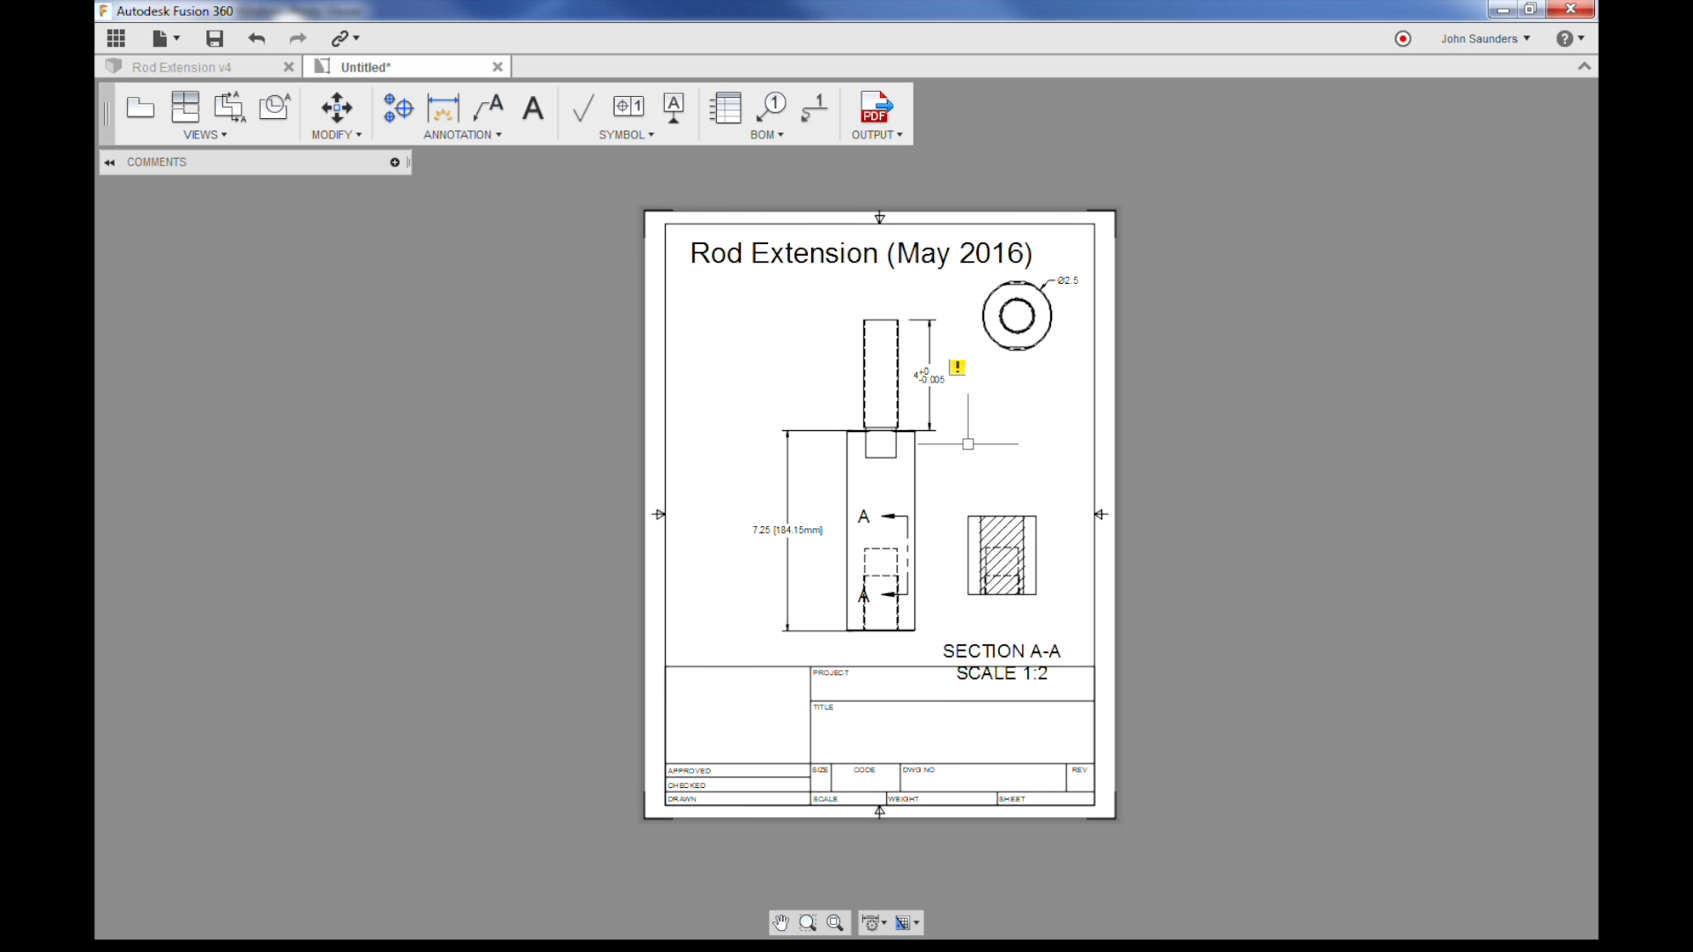
Save the drawing as 'Abom Rod Extension' in the Fusion Friday project
scroll(1023, 431, up, 3)
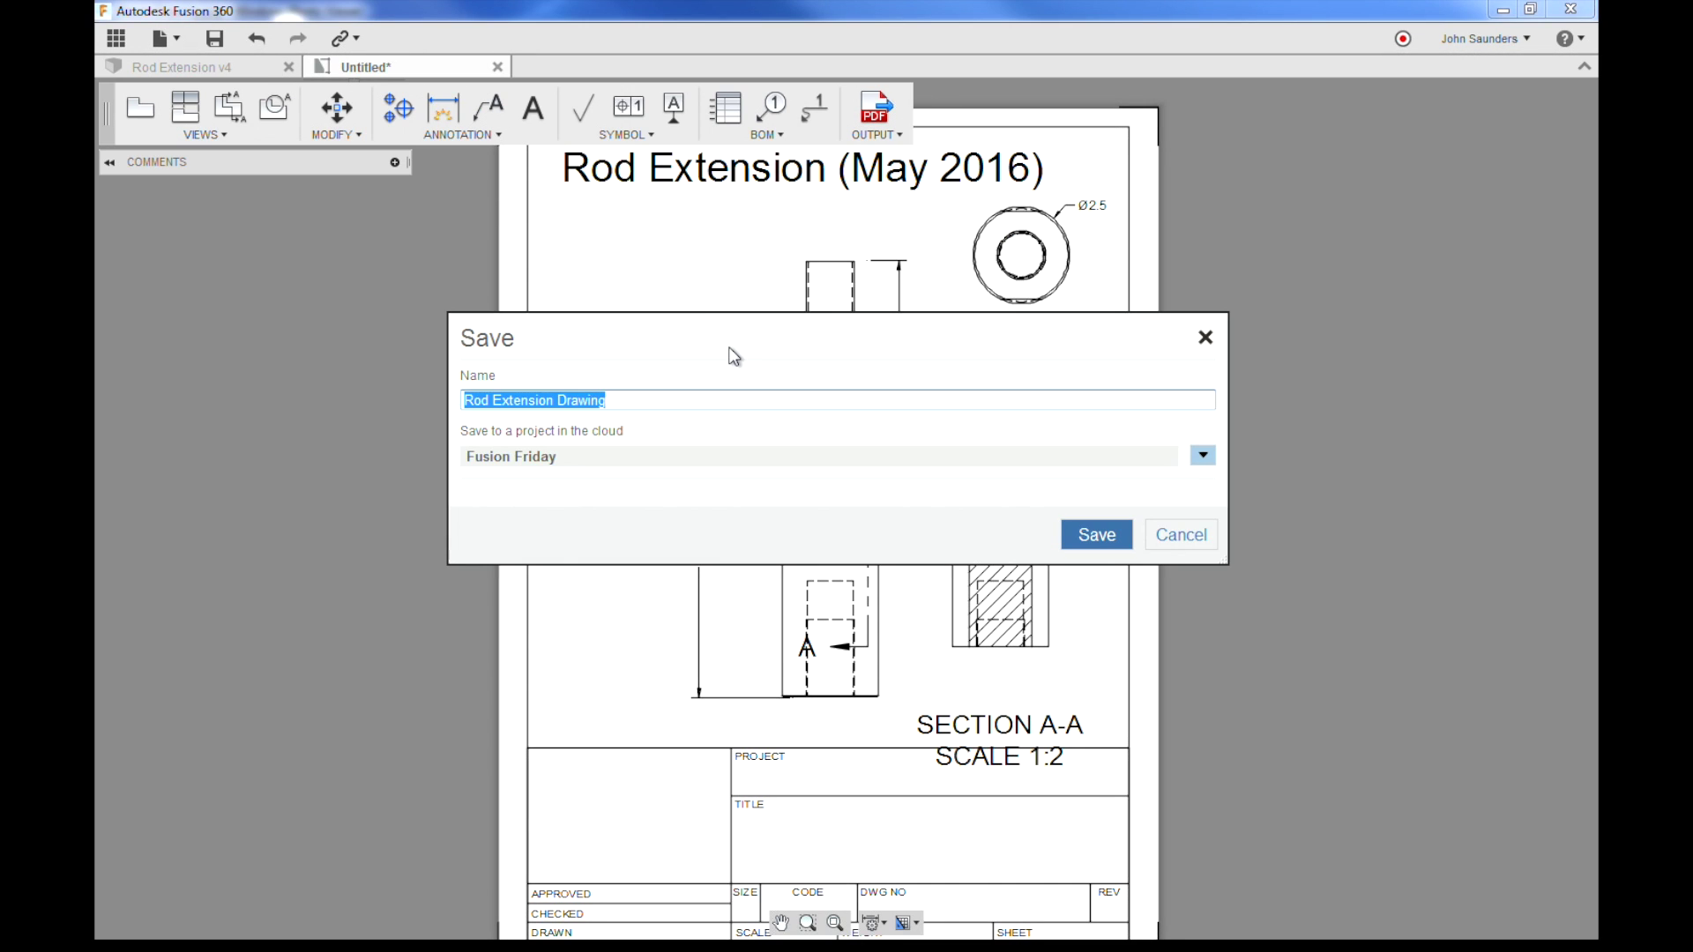
text(Abom)
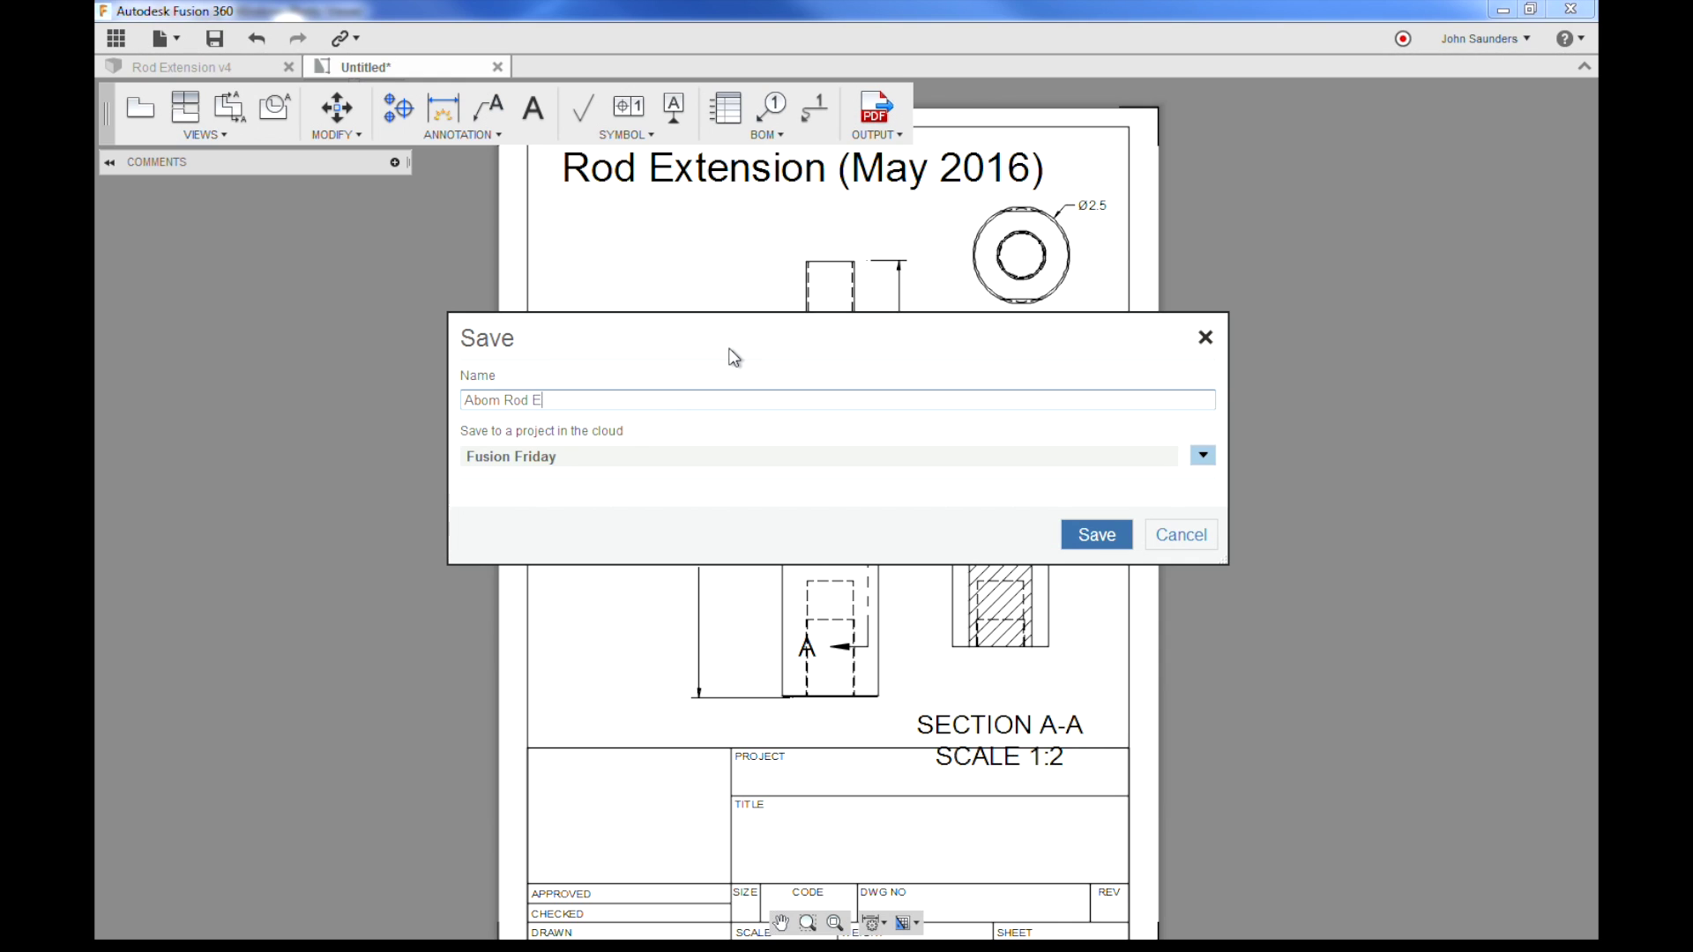
key(Return)
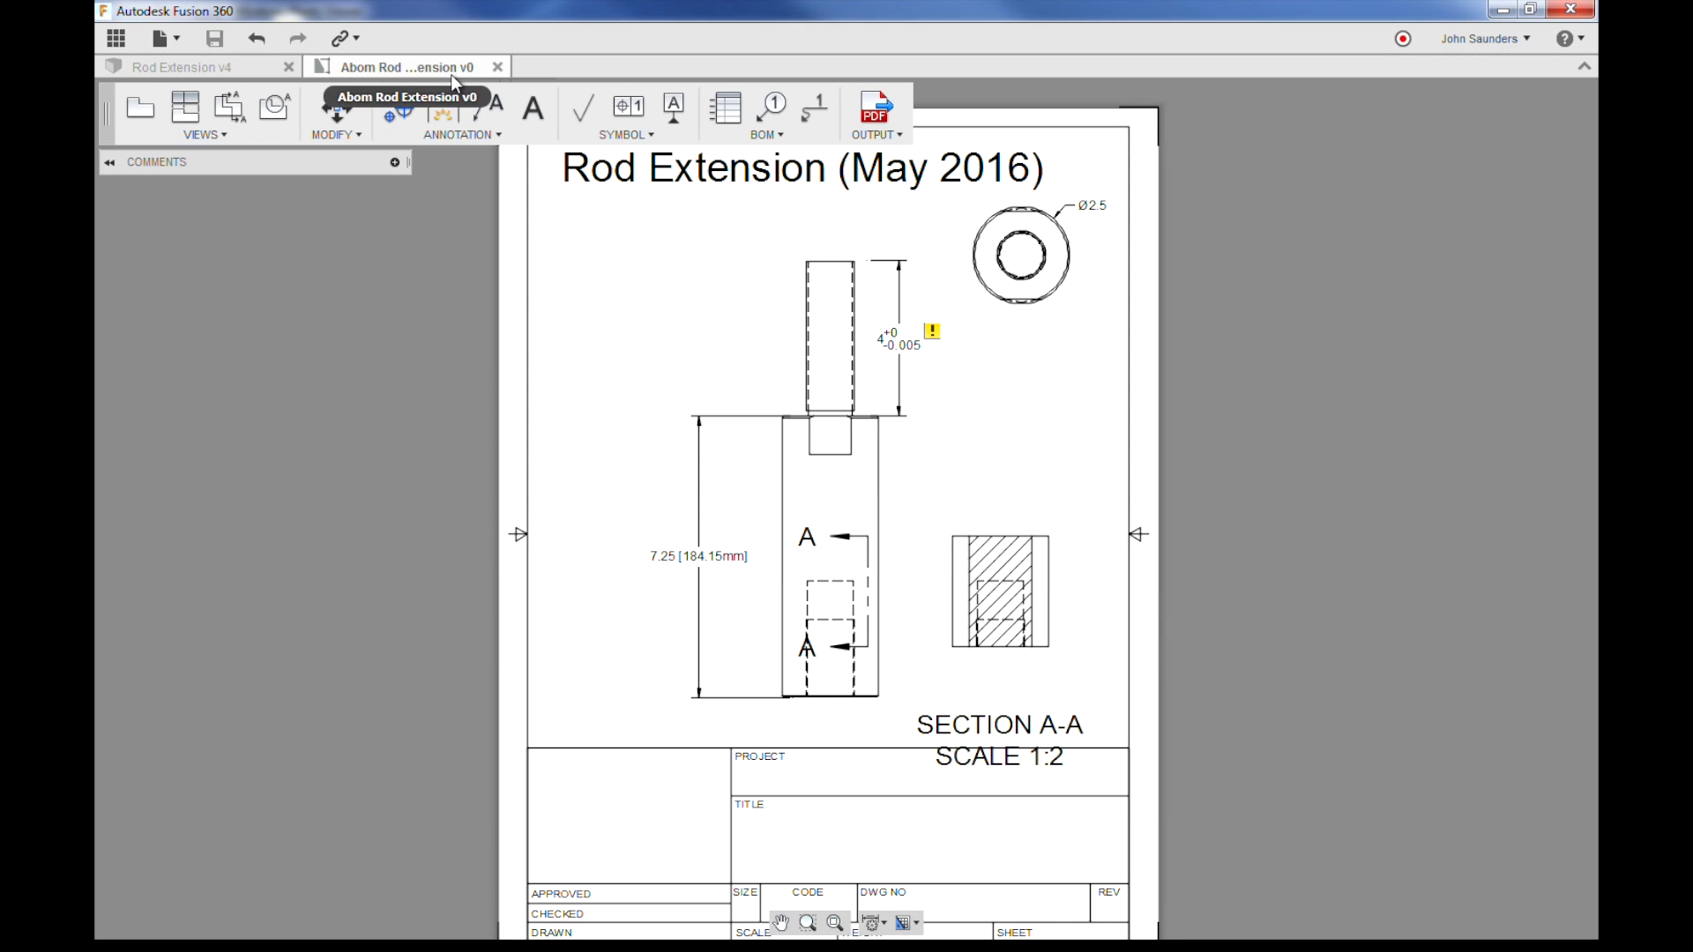
click(264, 71)
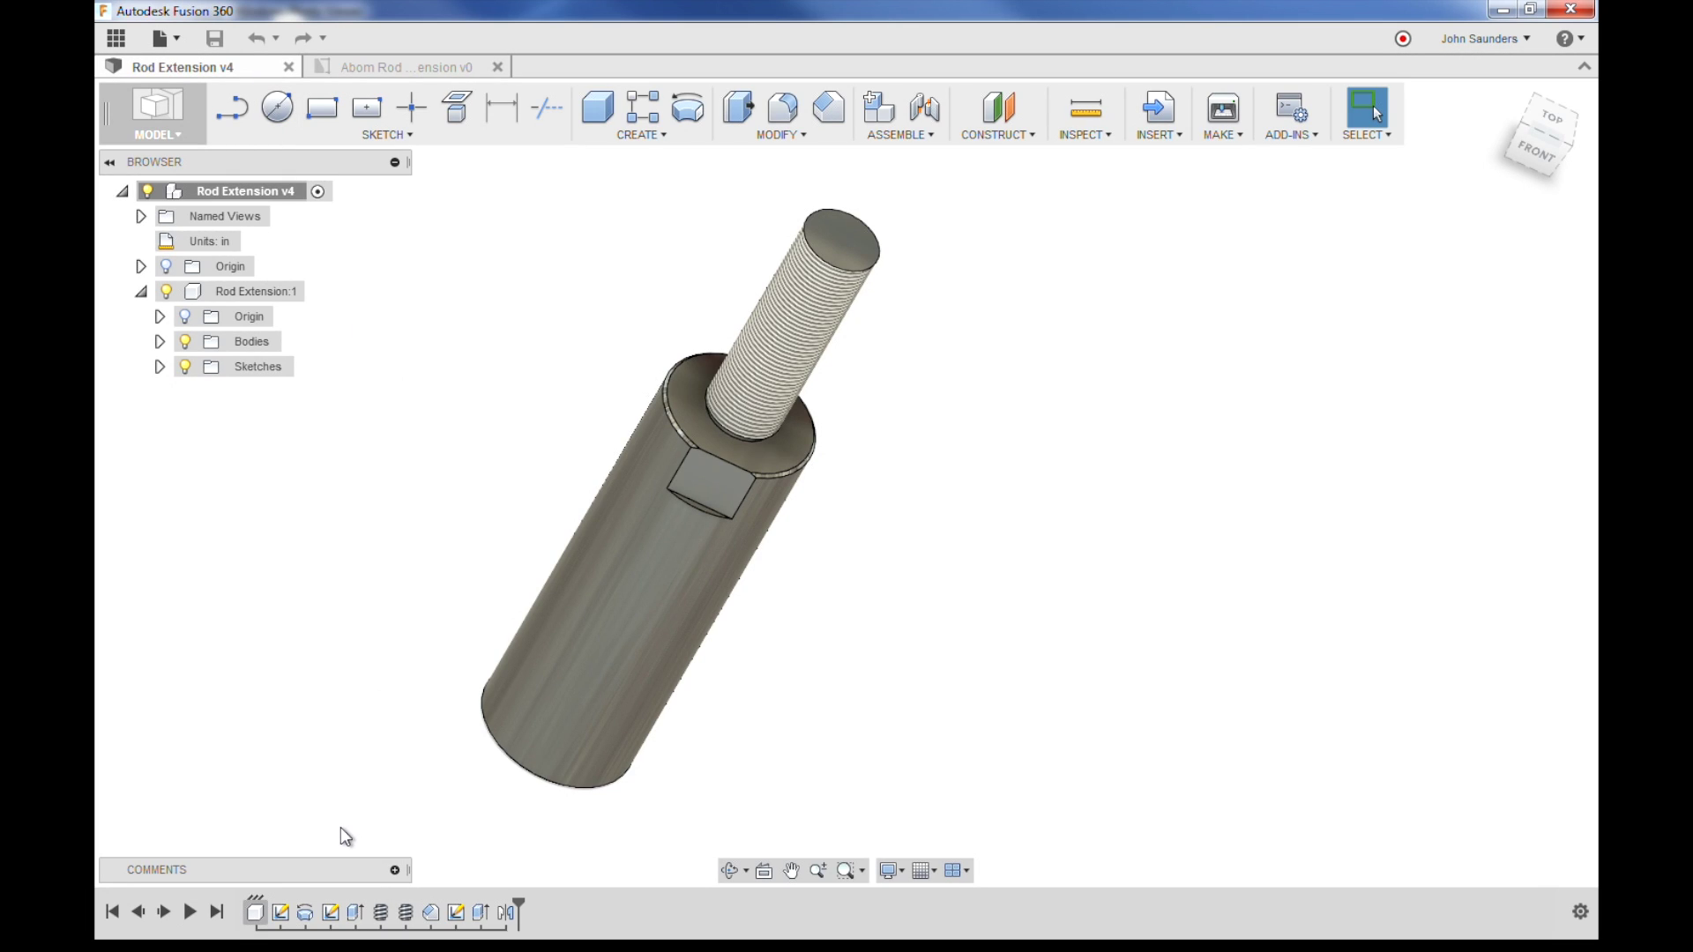
Edit Sketch1 and change the 1.25 body width dimension to 1.50
right_click(282, 917)
click(323, 762)
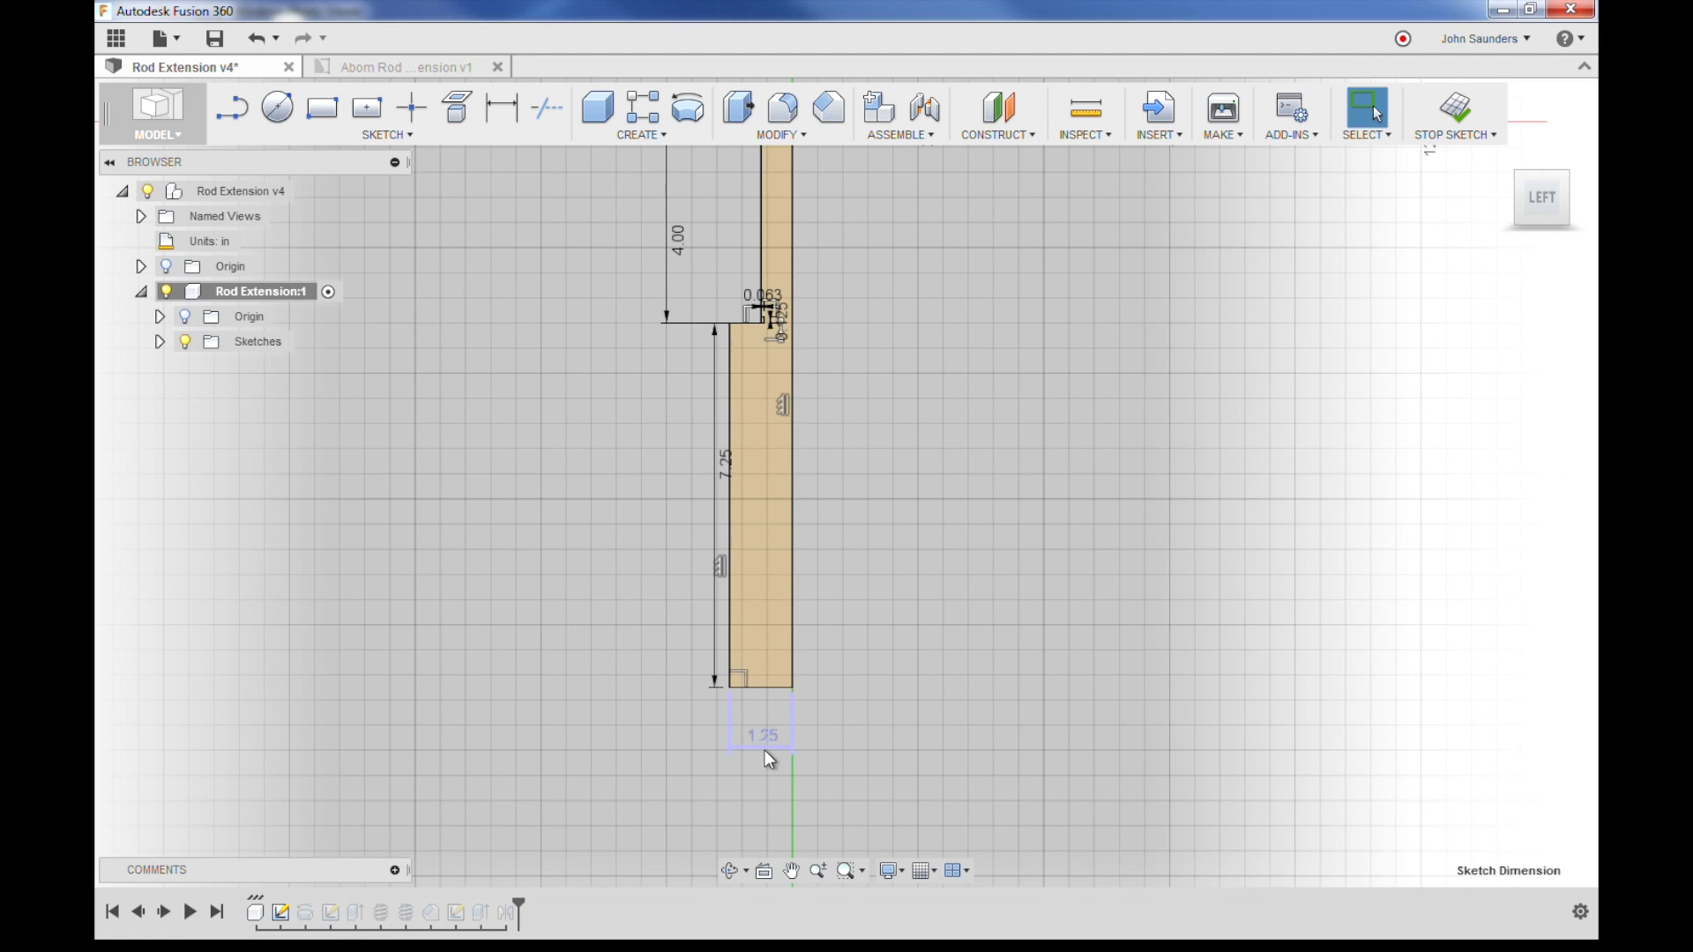
double_click(764, 746)
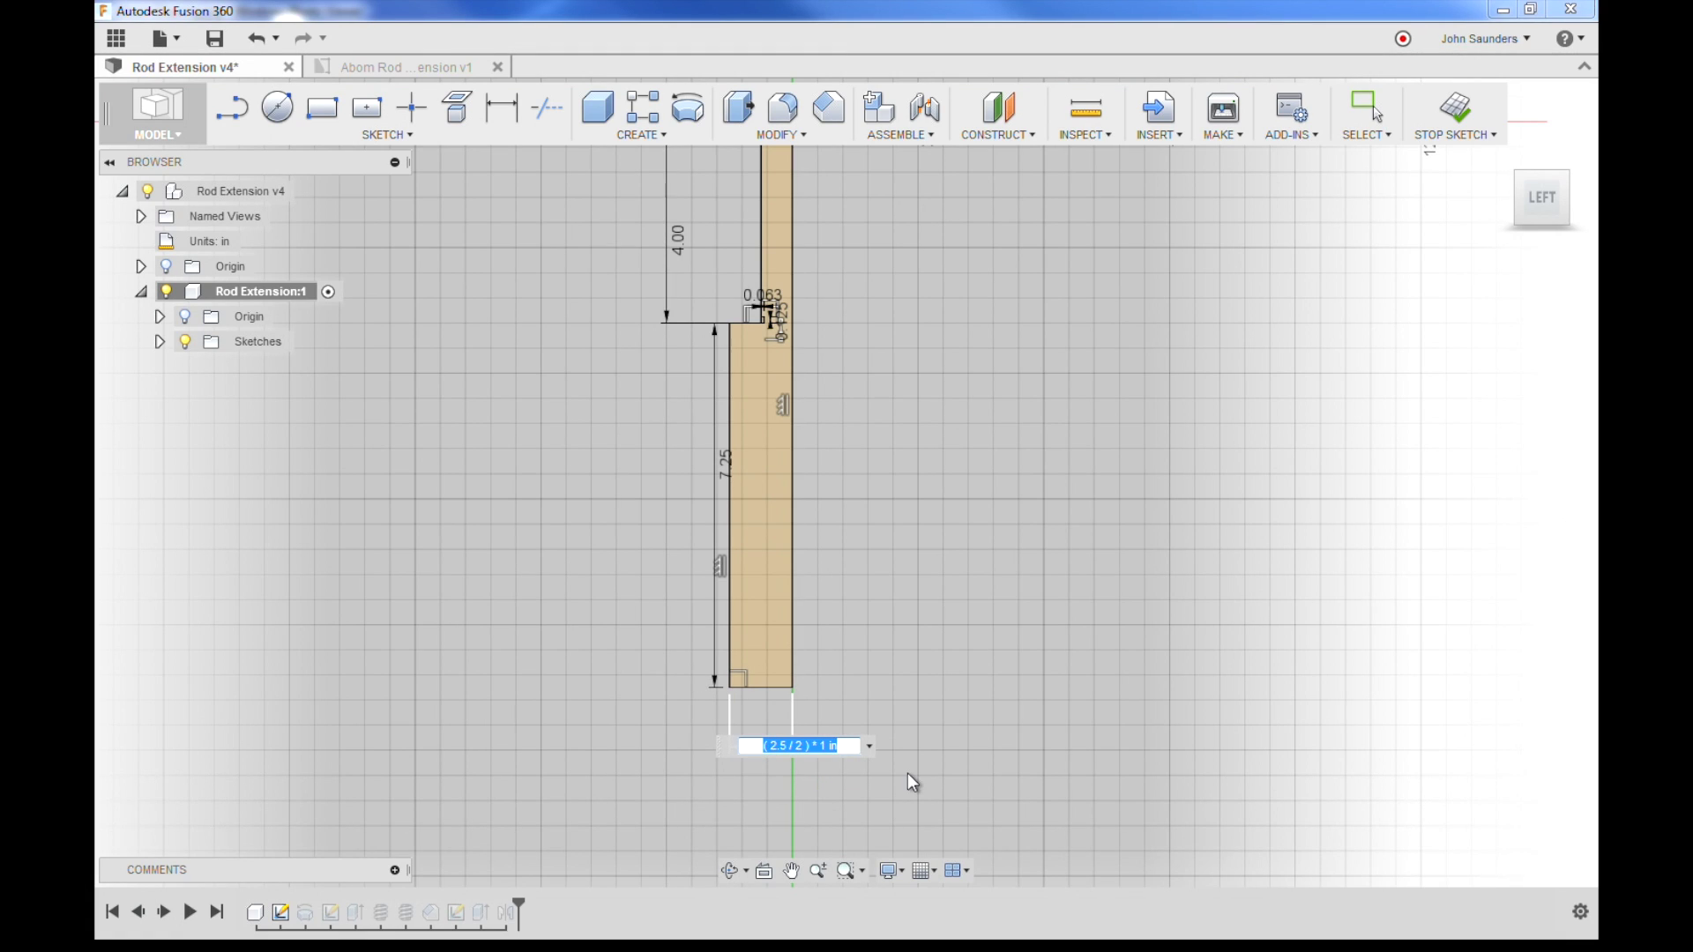
key(End)
key(Right)
key(shift+Right)
key(shift+Right)
key(shift+Right)
text(3)
key(Return)
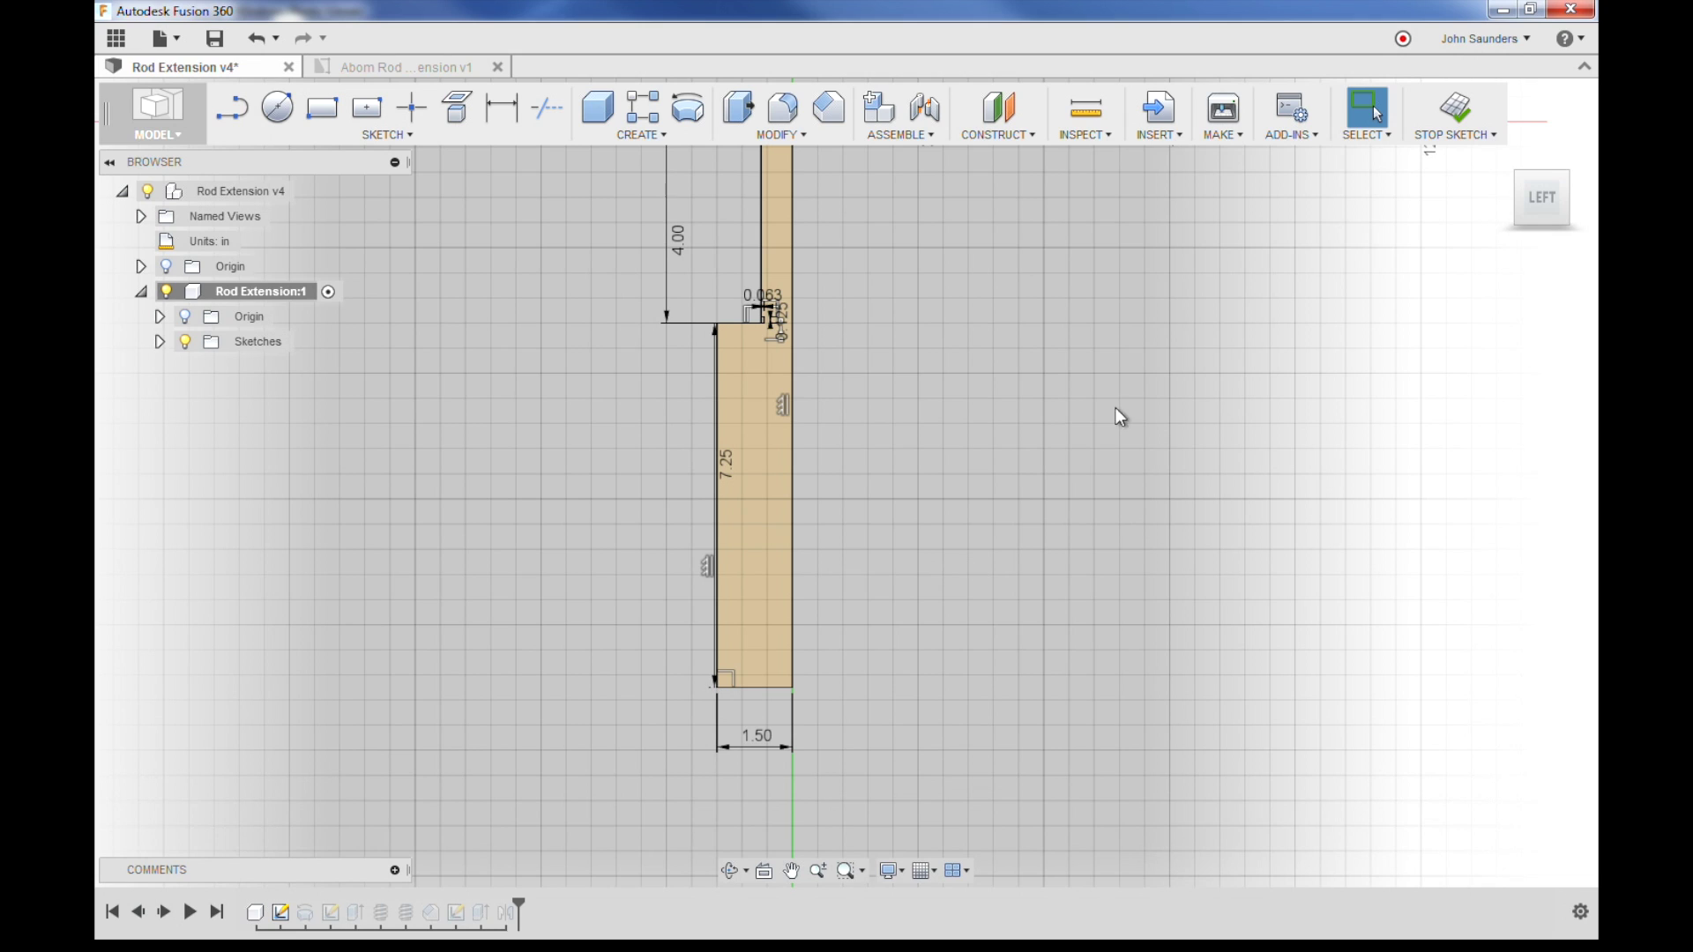
Finish the sketch and save a new version of the Rod Extension model
click(1456, 109)
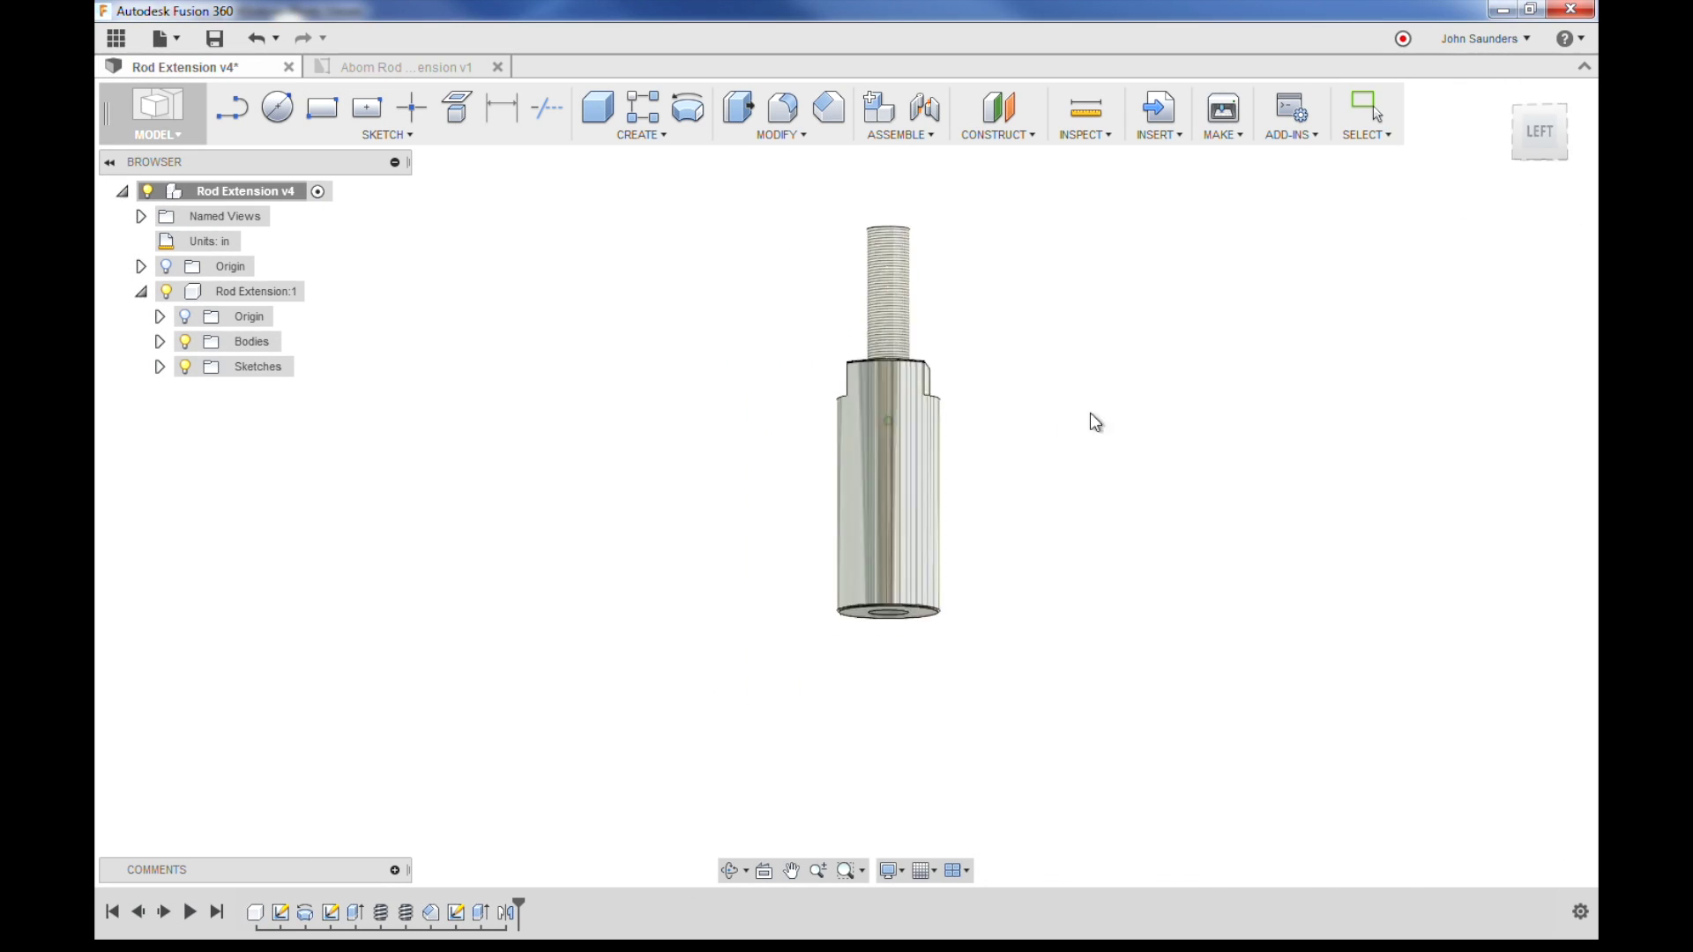
shift+middle_drag(1090, 412, 833, 520)
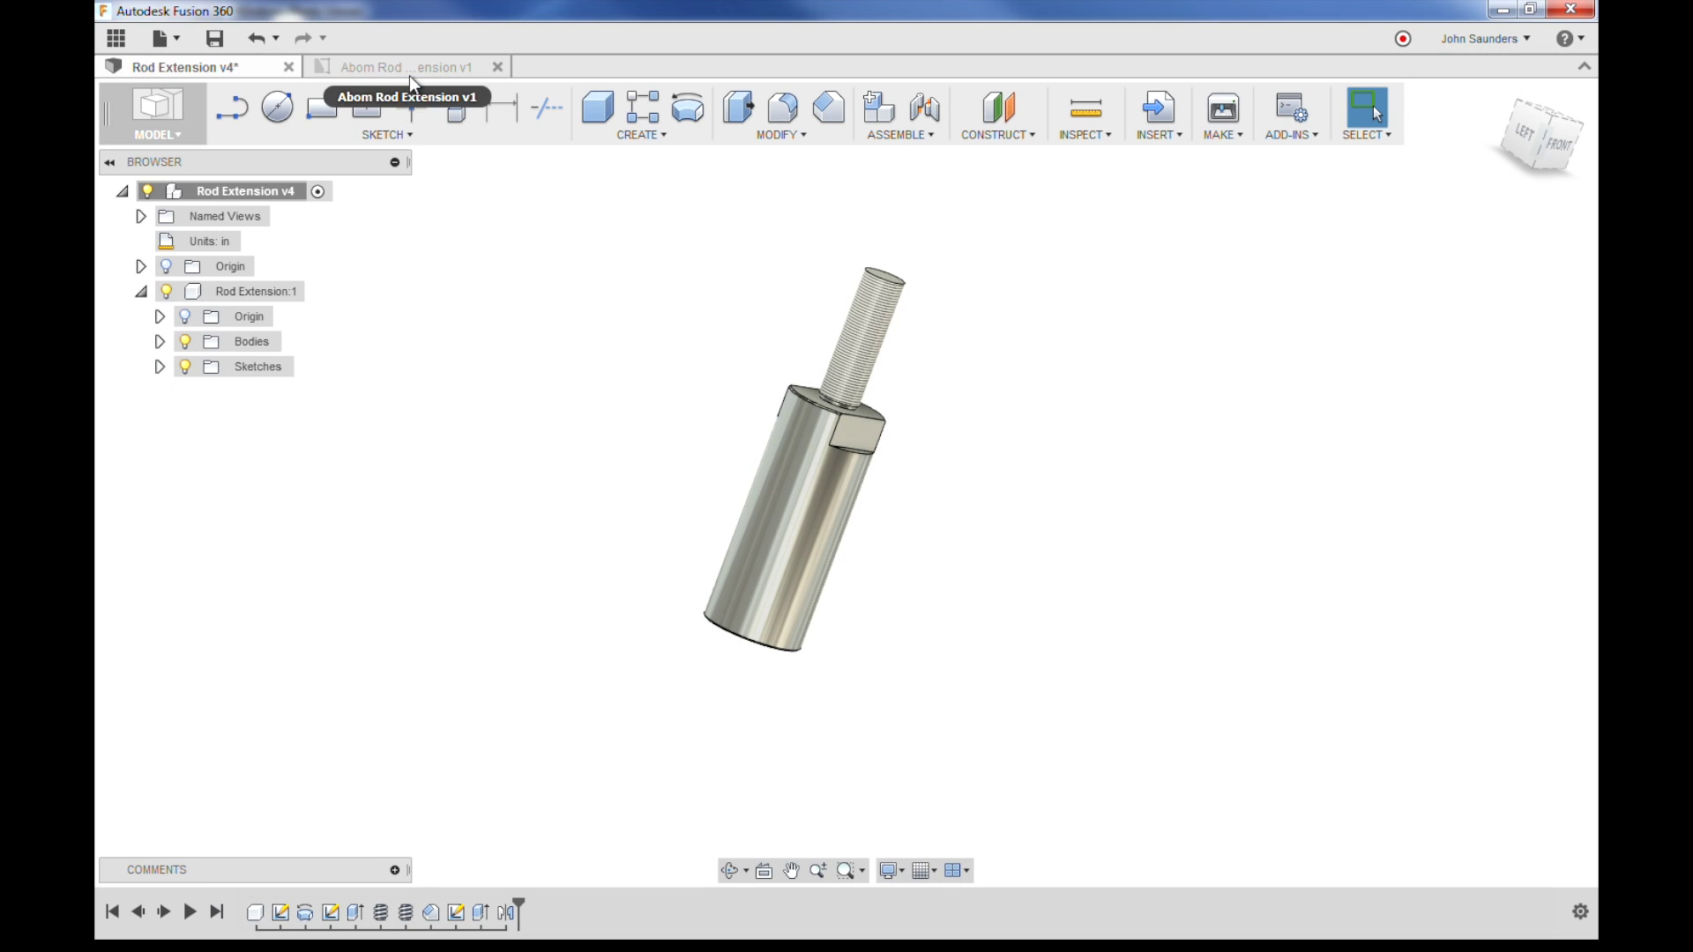
click(215, 39)
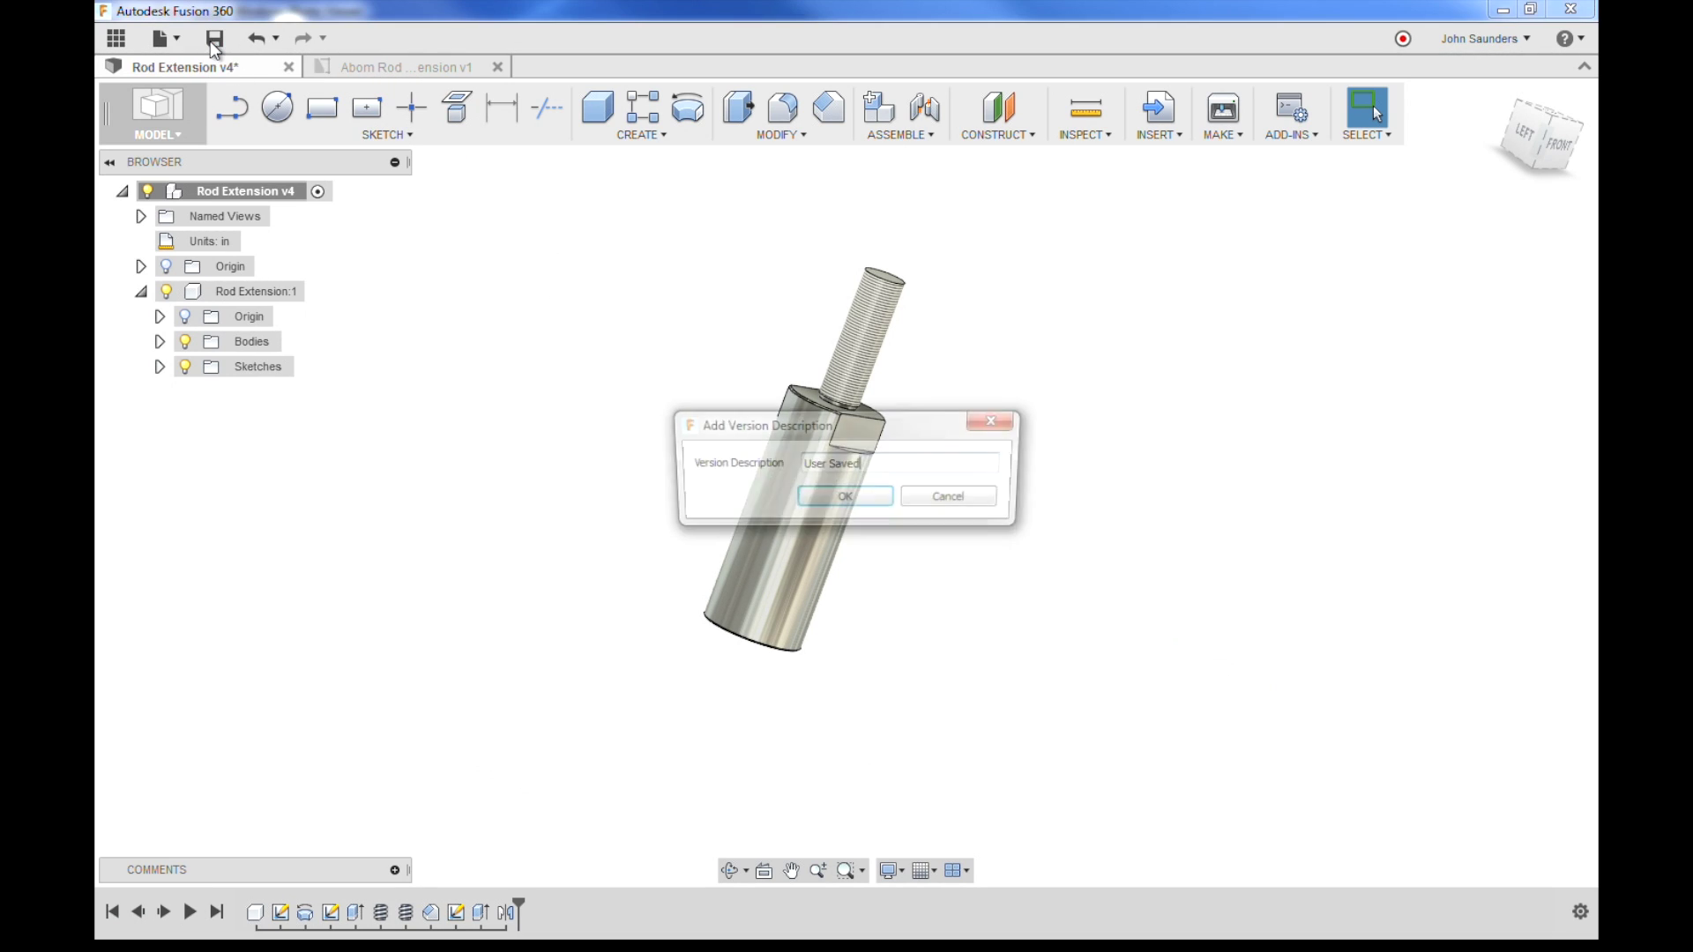
click(807, 500)
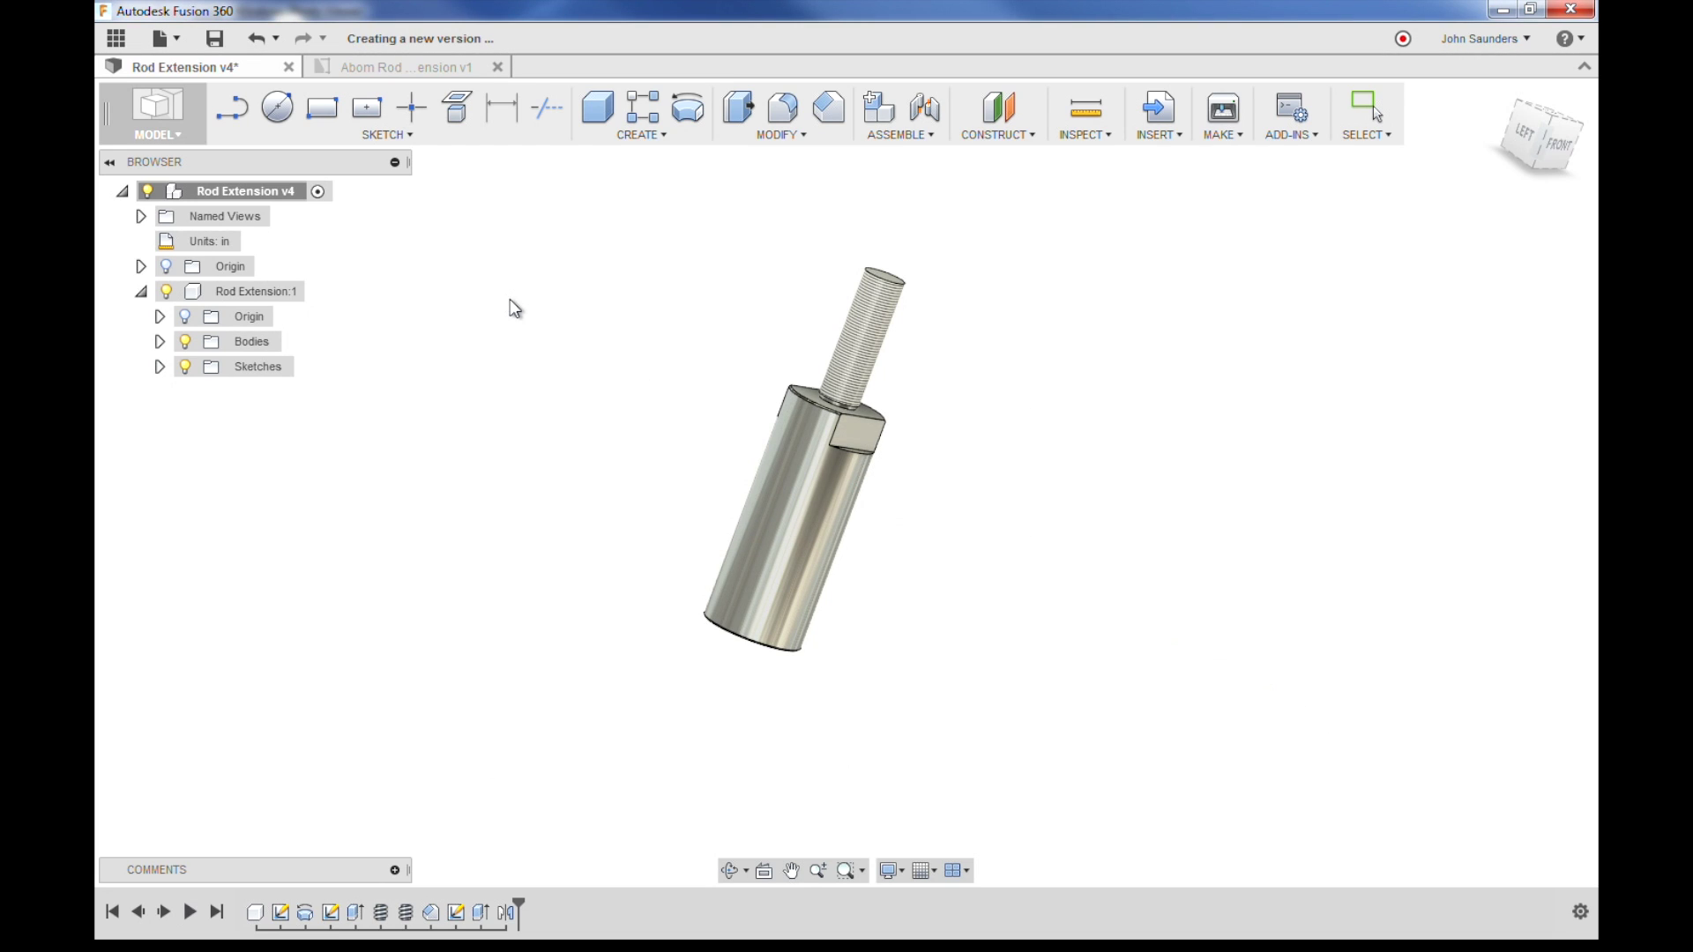
Update the Abom Rod Extension drawing to the latest Rod Extension model version
click(404, 70)
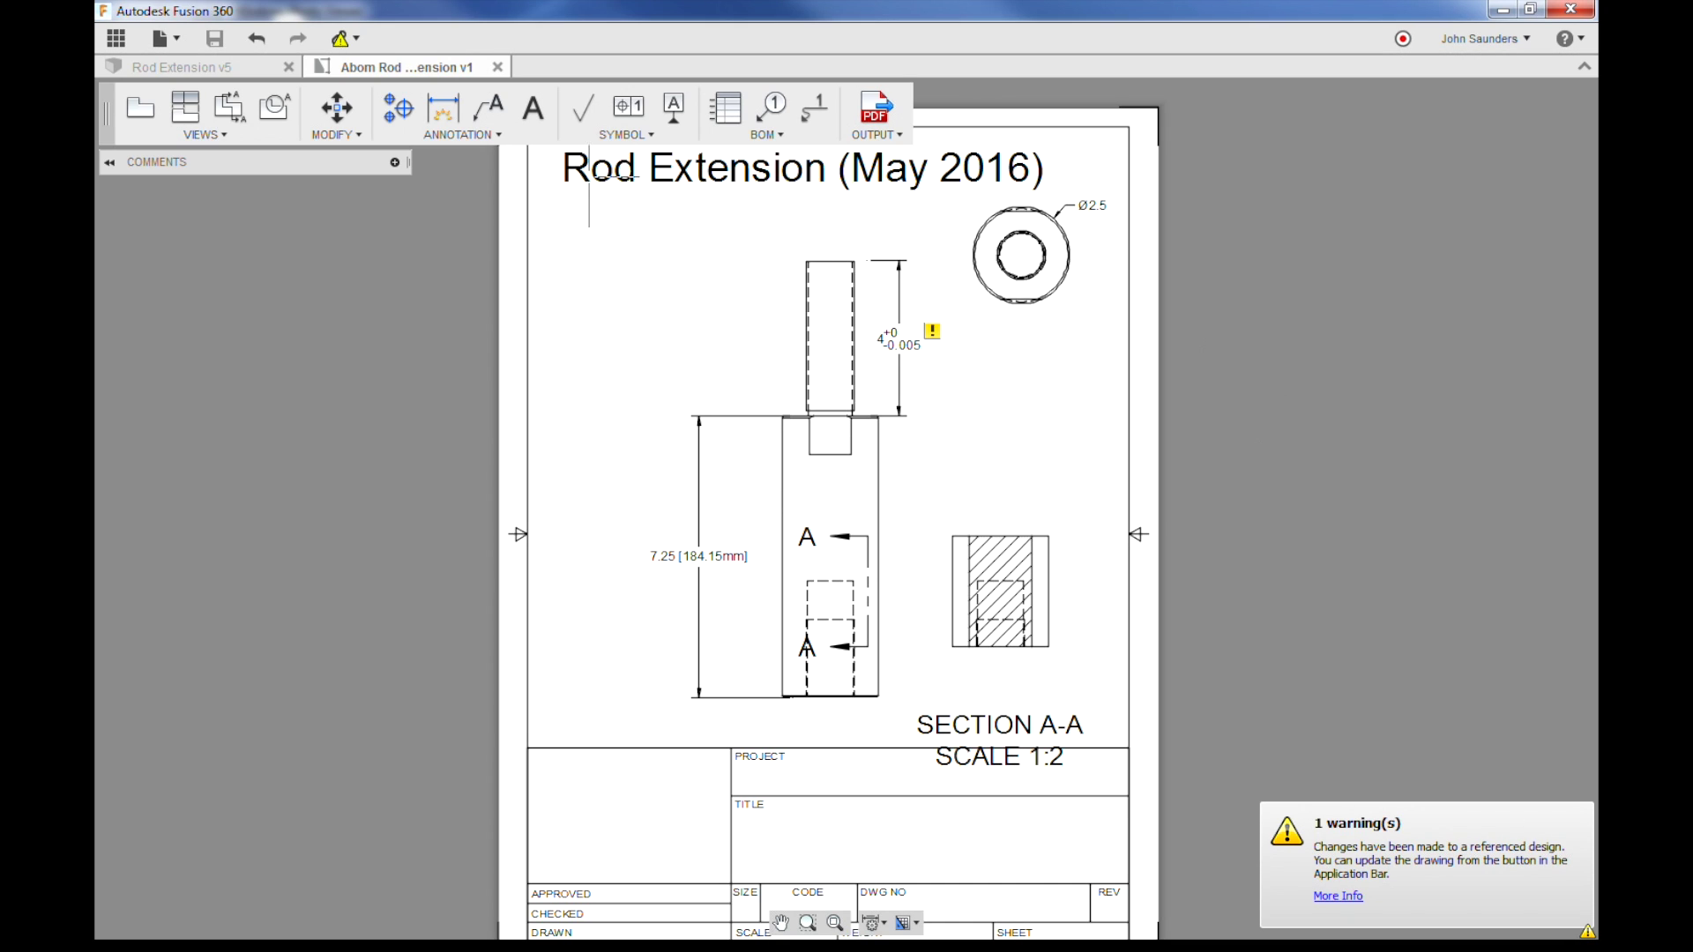
click(343, 40)
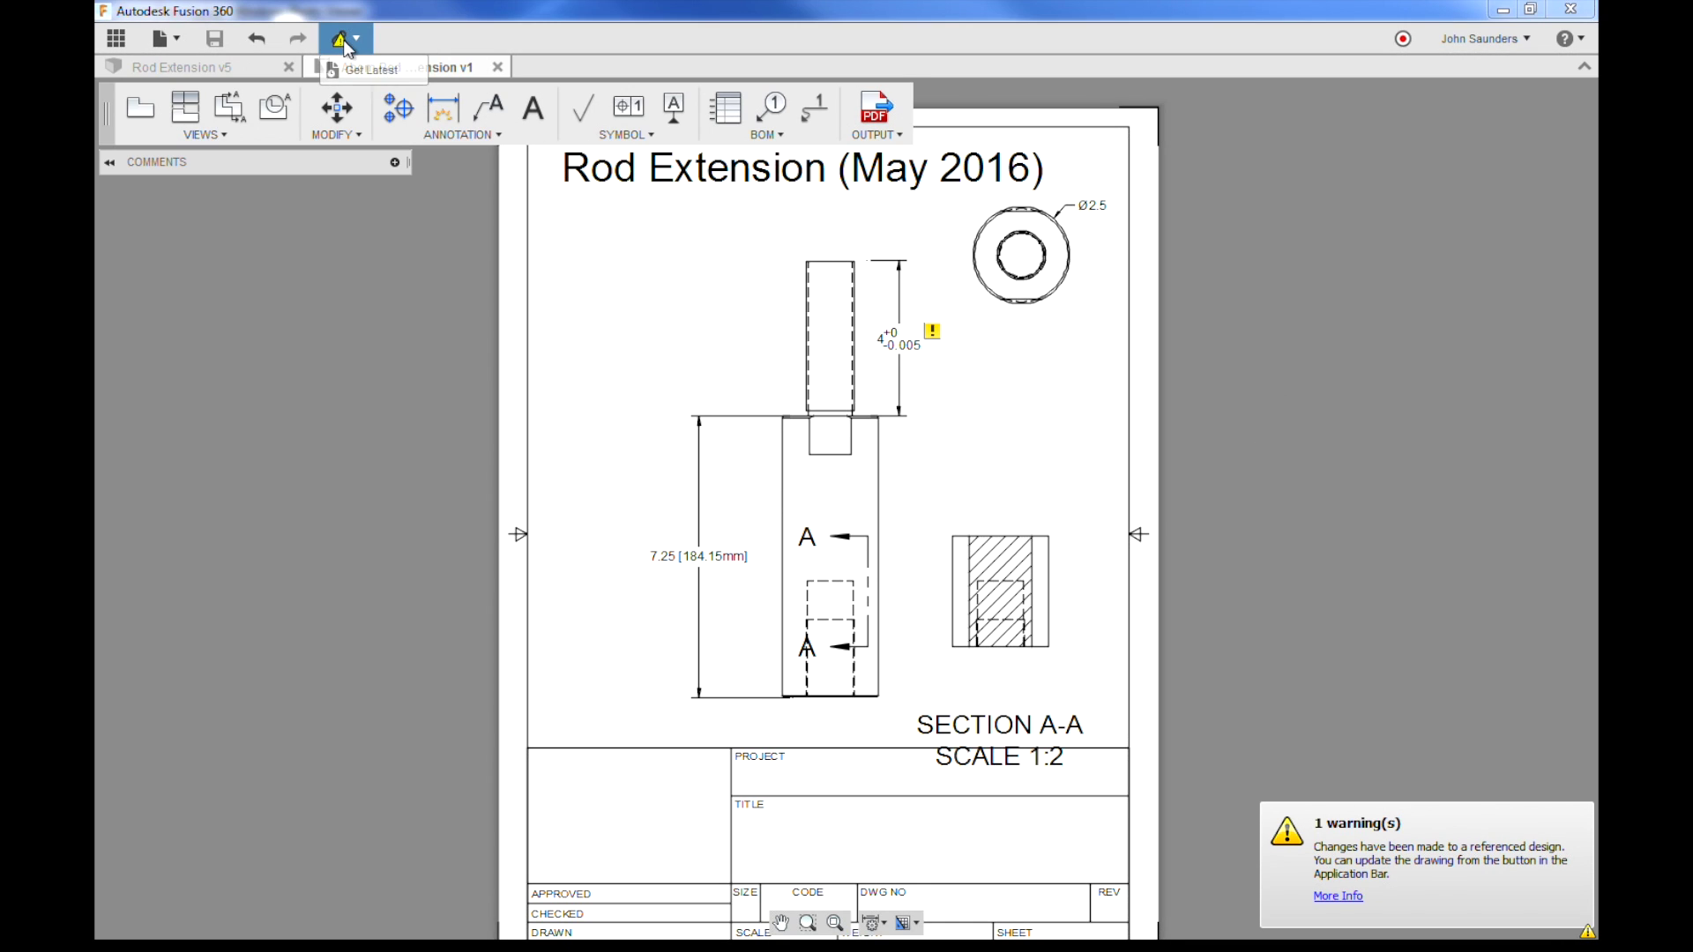